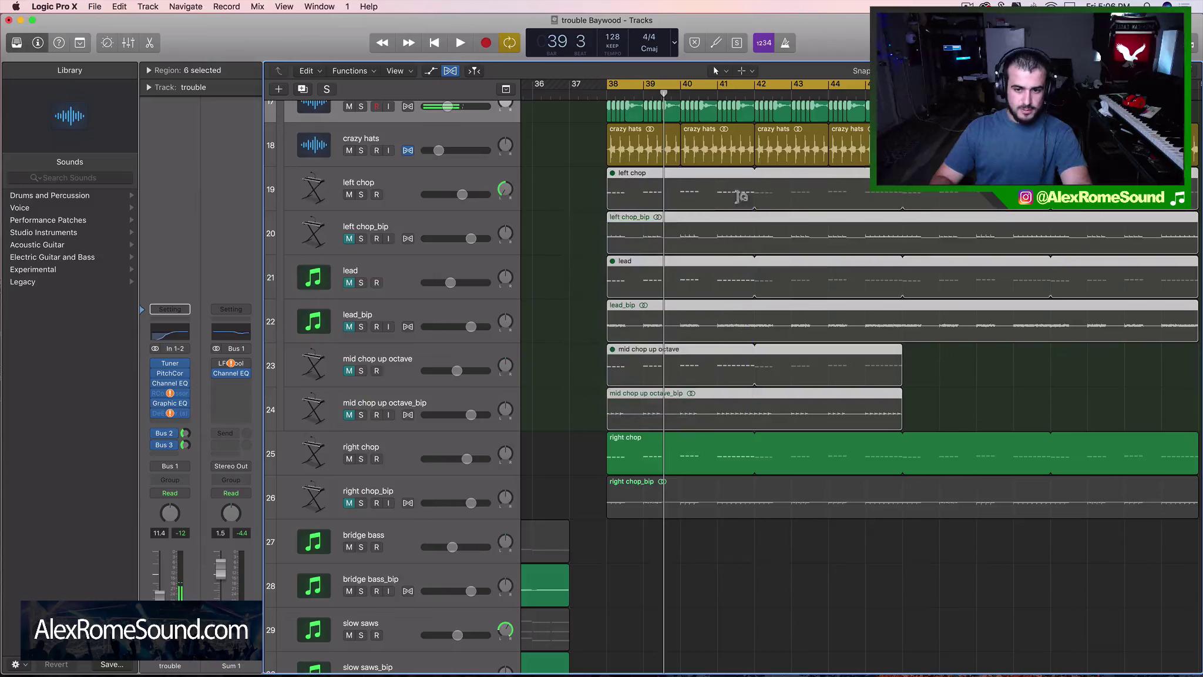
left_click_drag(566, 258, 658, 385)
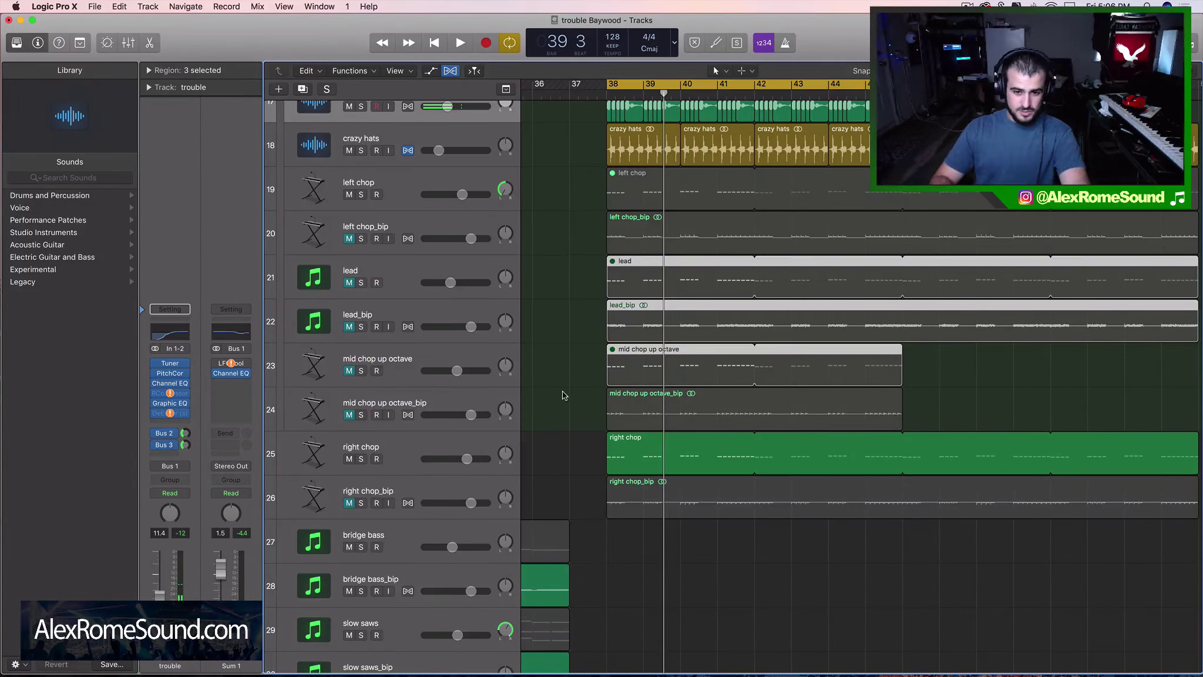
left_click_drag(581, 423, 654, 197)
left_click(604, 189)
Step: Select the left chop_bip region and unmute its track
left_click_drag(592, 222, 669, 232)
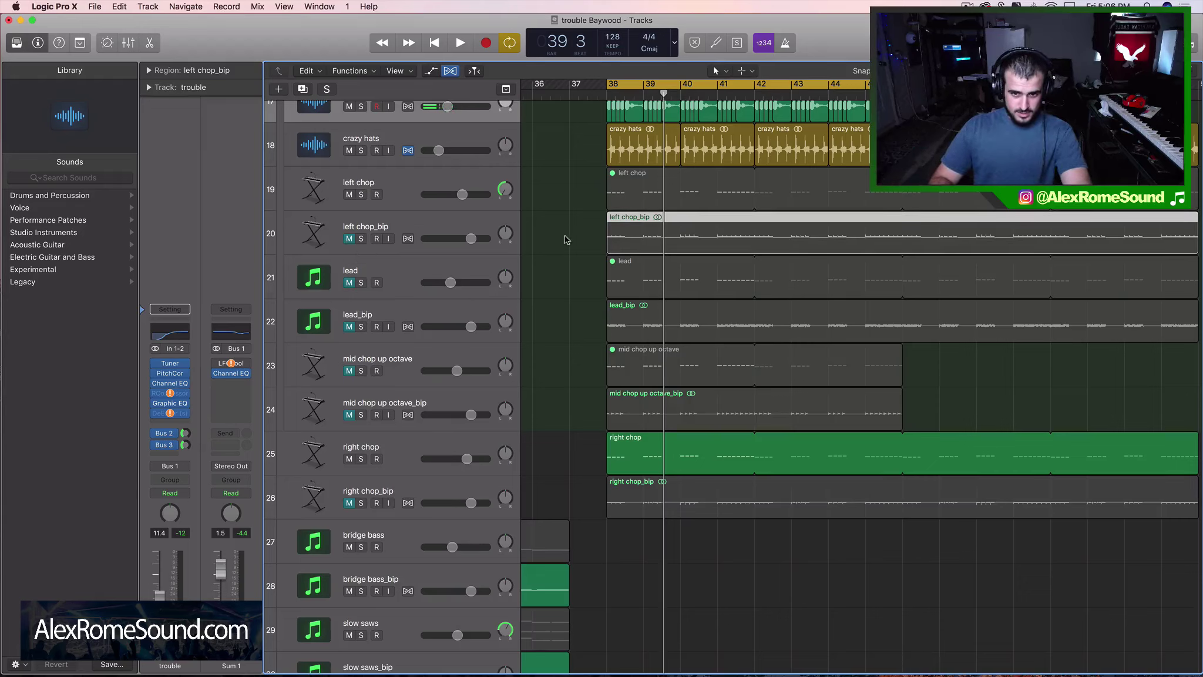
left_click_drag(565, 240, 703, 236)
left_click(398, 231)
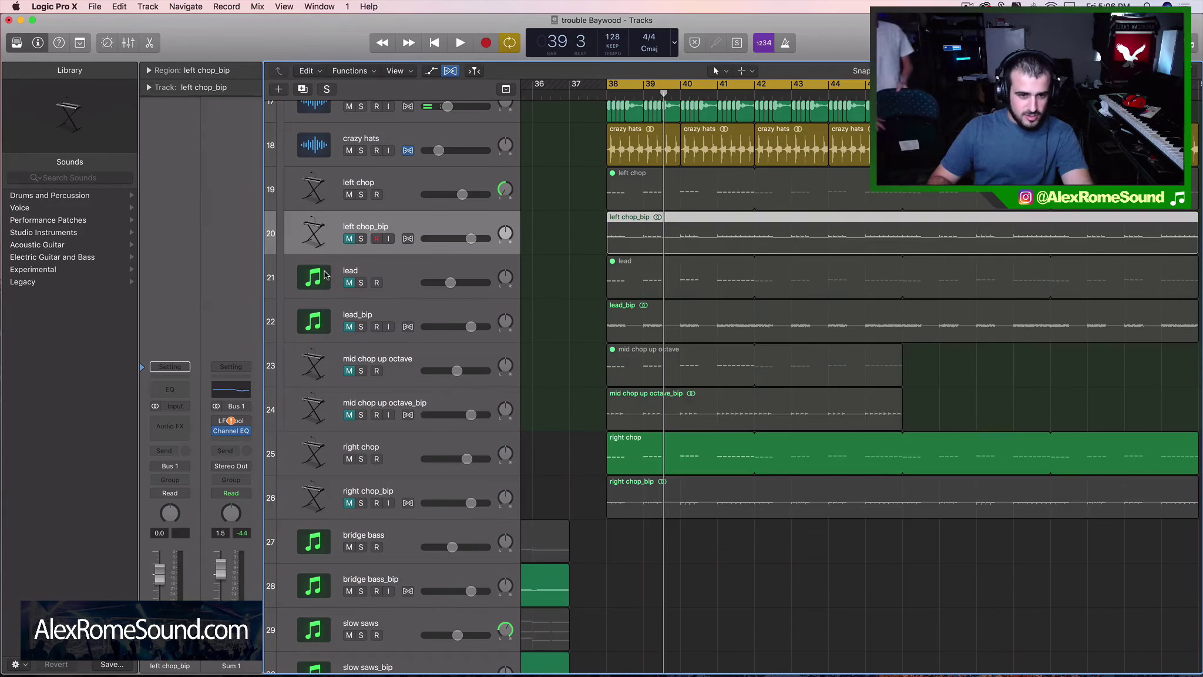
left_click(349, 239)
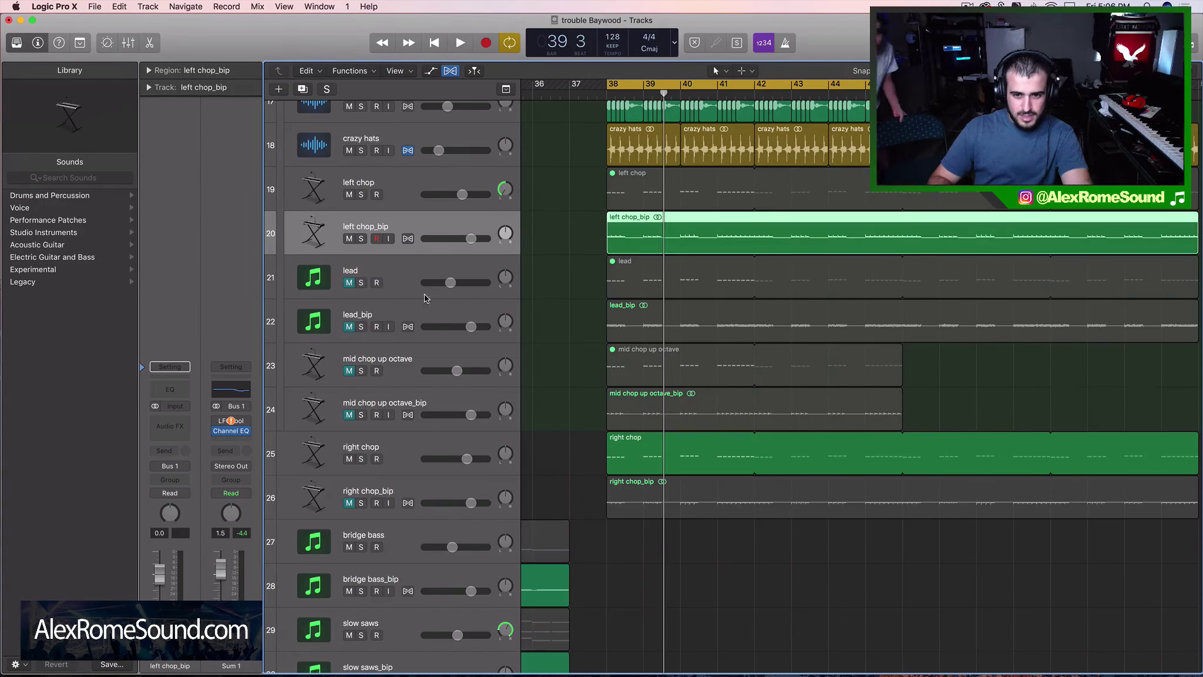
scroll(562, 370, "up", 8)
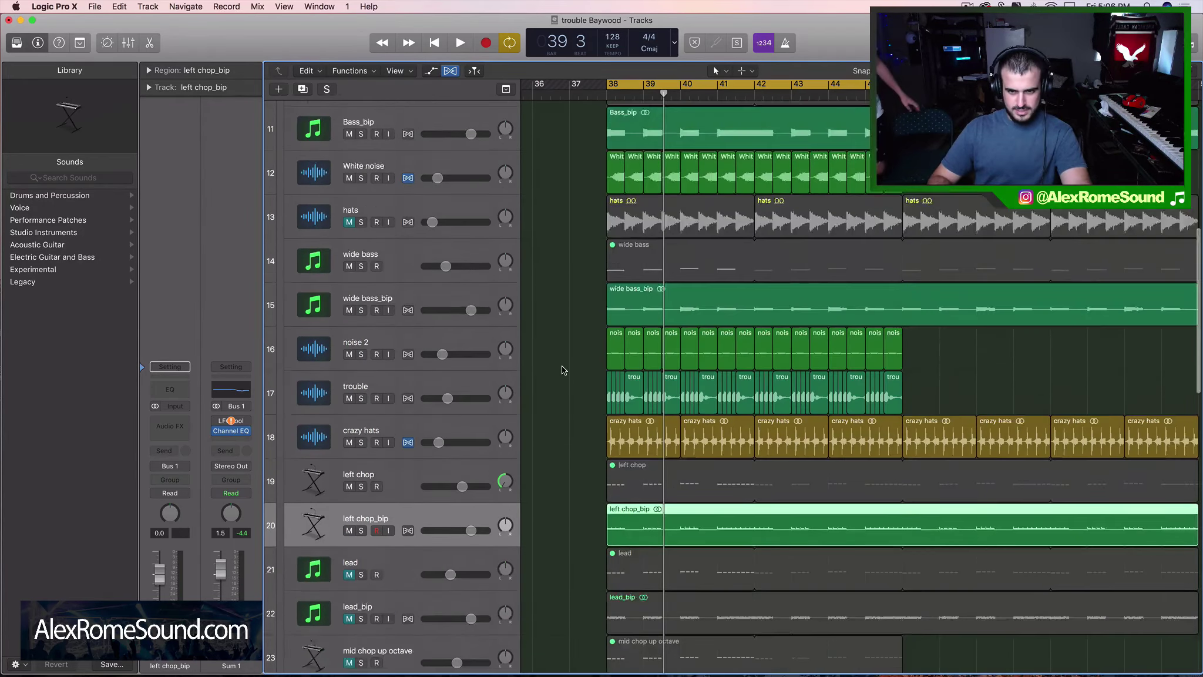
left_click_drag(559, 360, 667, 147)
left_click_drag(564, 156, 605, 233)
left_click_drag(585, 144, 887, 643)
scroll(879, 581, "down", 5)
scroll(879, 581, "down", 5)
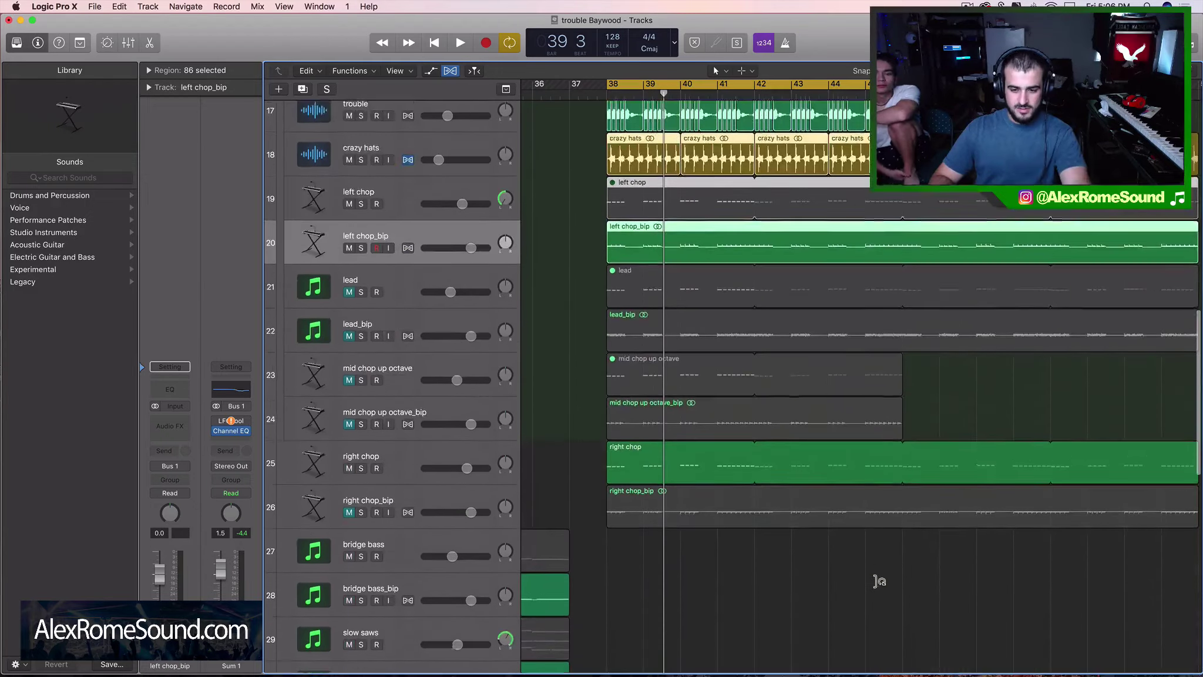
Step: Unmute the mid chop up octave_bip and lead_bip tracks
scroll(487, 364, "up", 2)
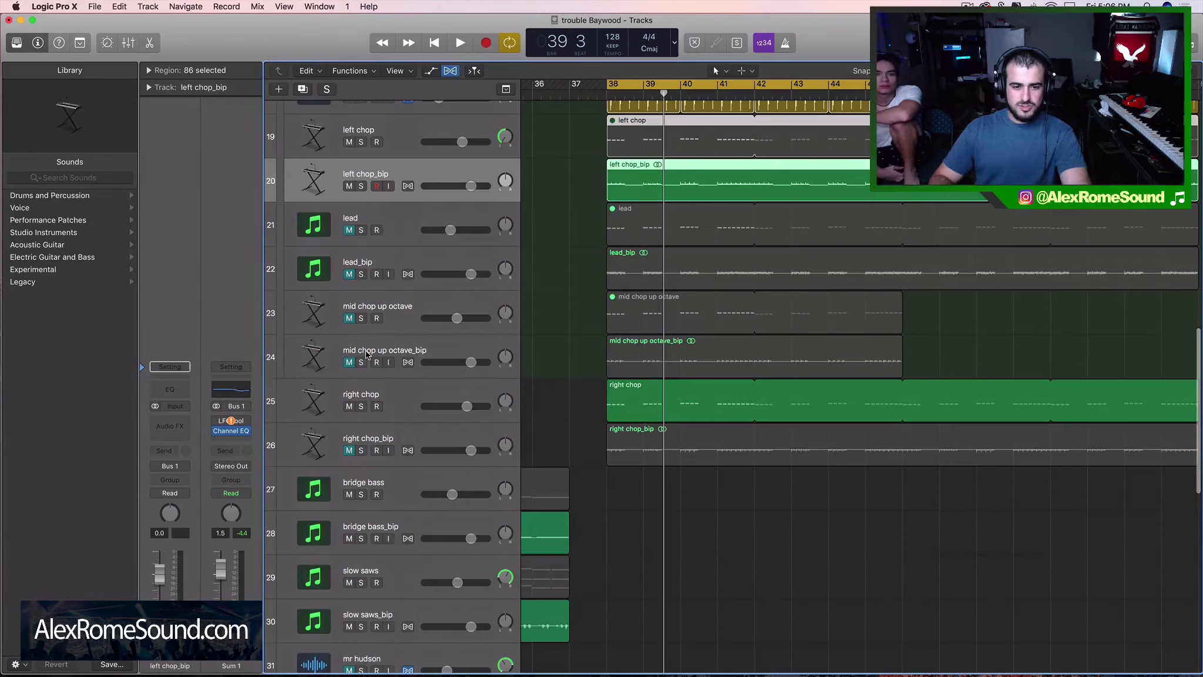
left_click(349, 362)
scroll(349, 361, "up", 2)
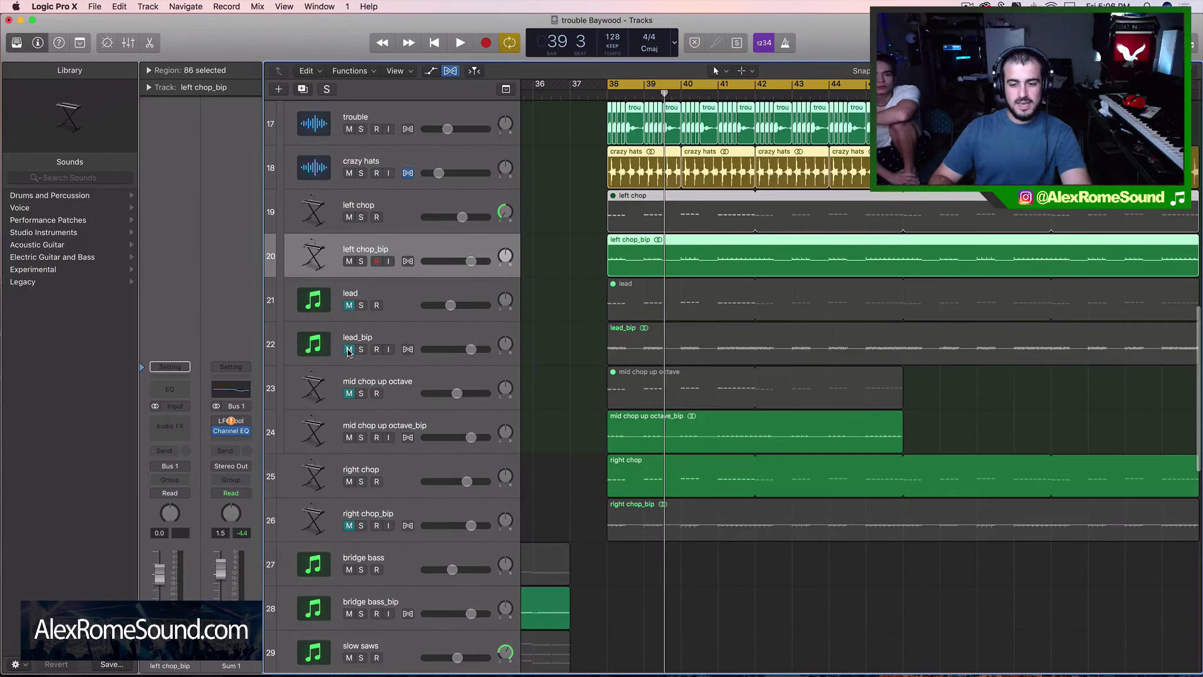
left_click(349, 350)
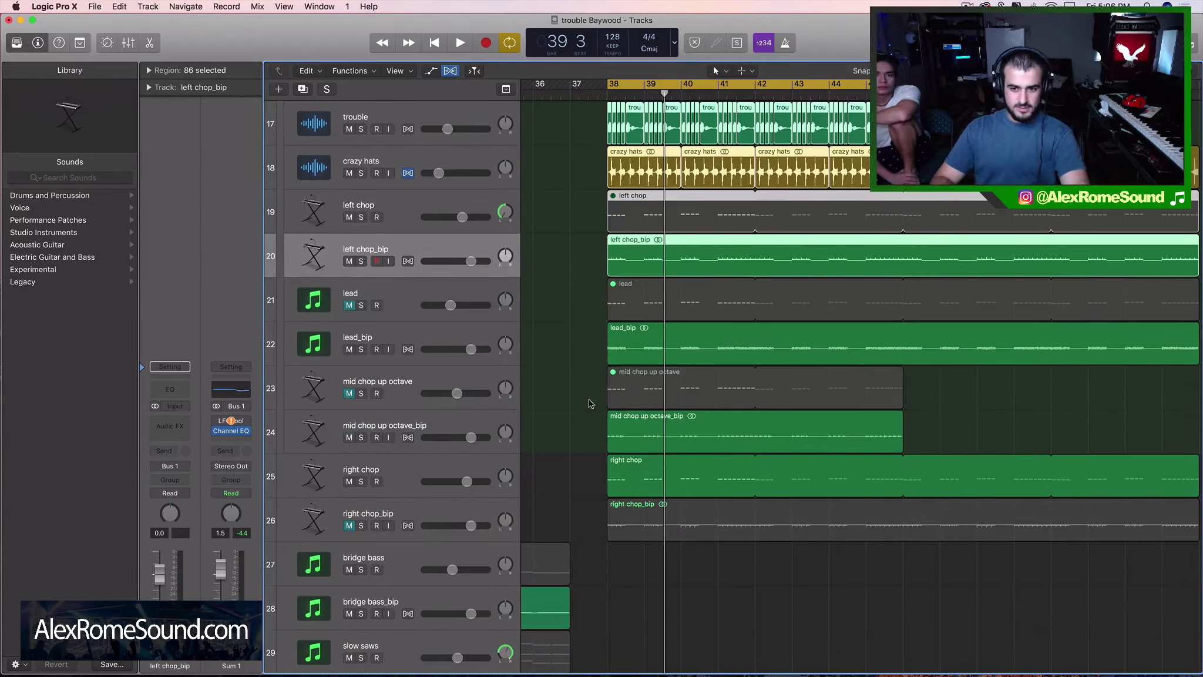
Step: Play the section from bar 38 and mute the right chop track
scroll(589, 403, "up", 15)
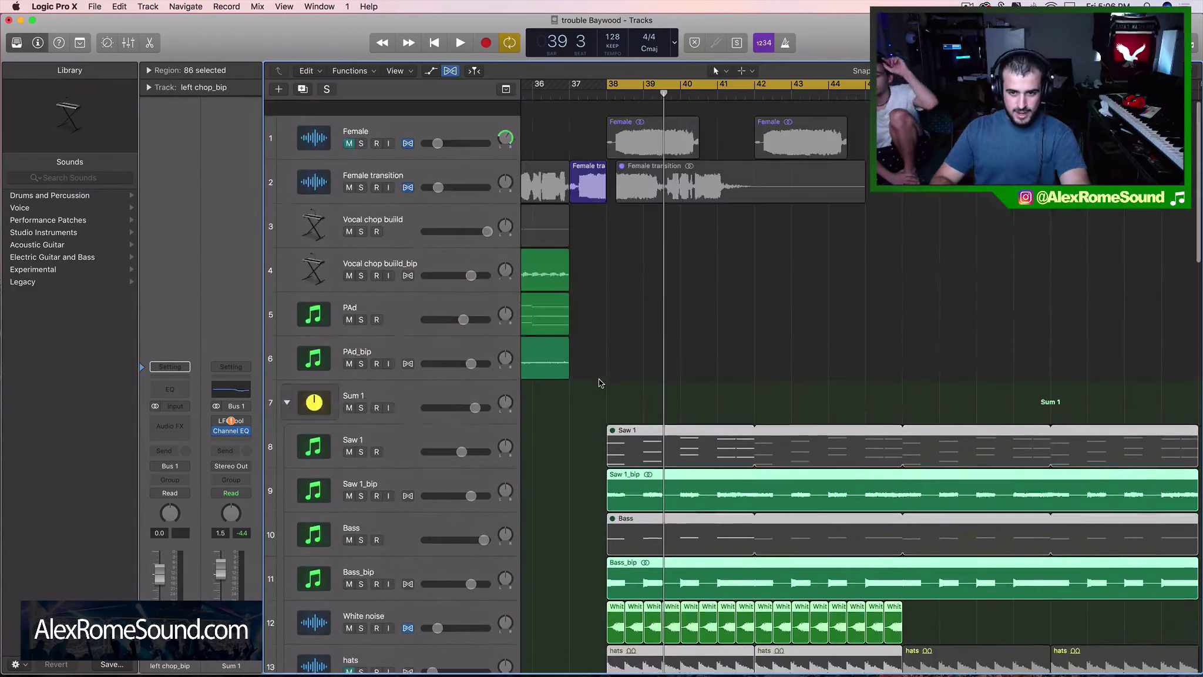
scroll(600, 383, "down", 15)
key("space")
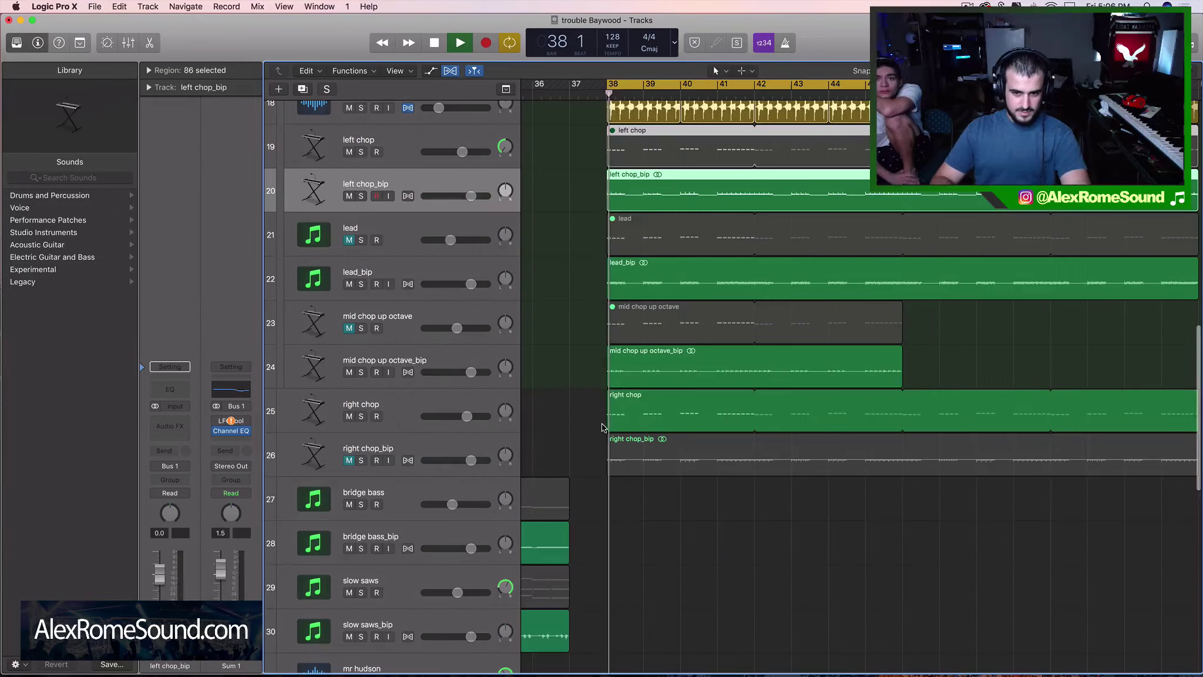
left_click(349, 416)
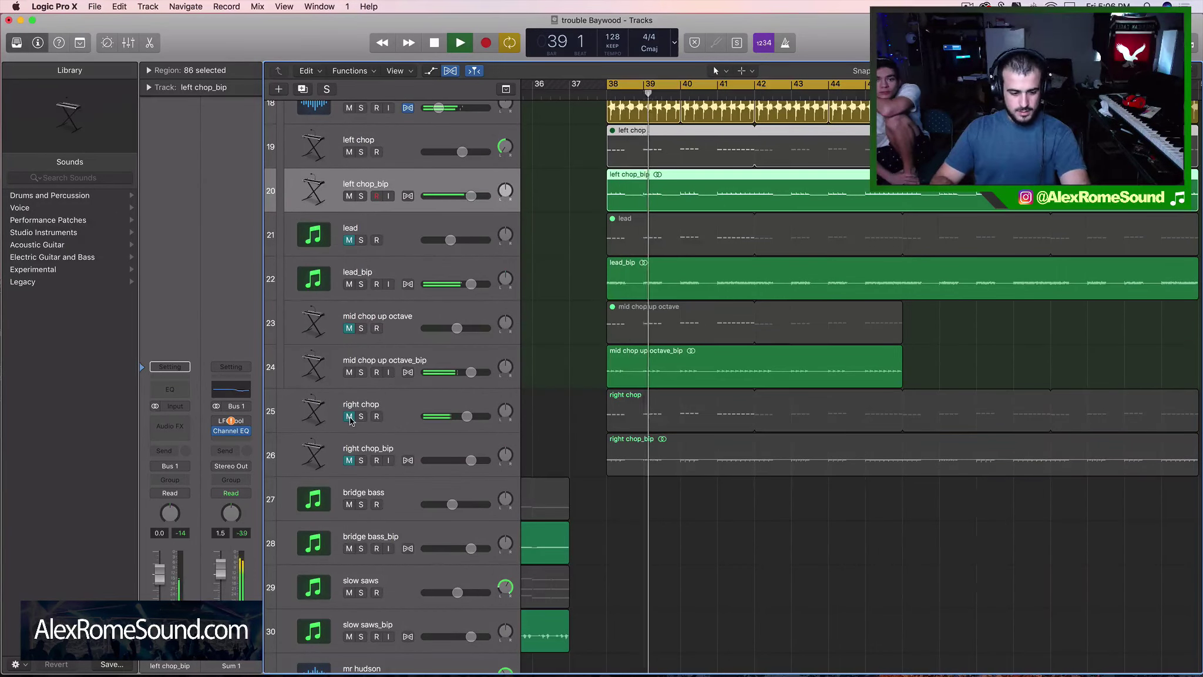
key("space")
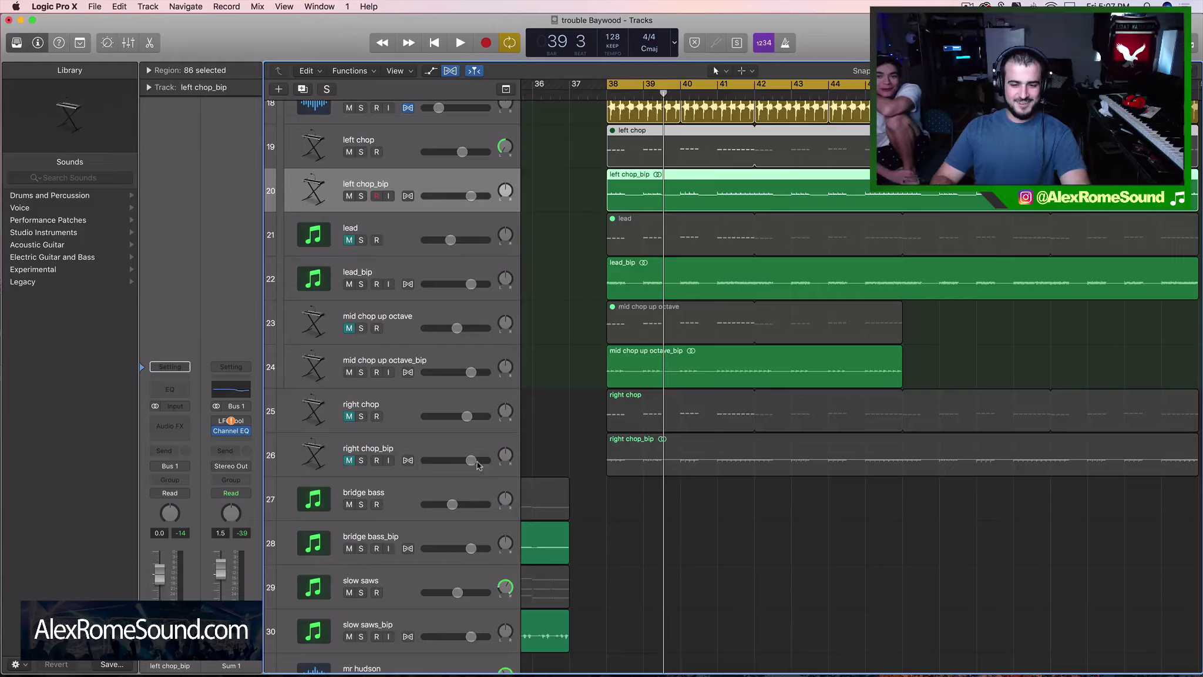
Step: Select the lead and mid chop up octave regions with their bounced versions, and listen to the cycled section in the full mix
scroll(596, 523, "up", 4)
left_click(589, 525)
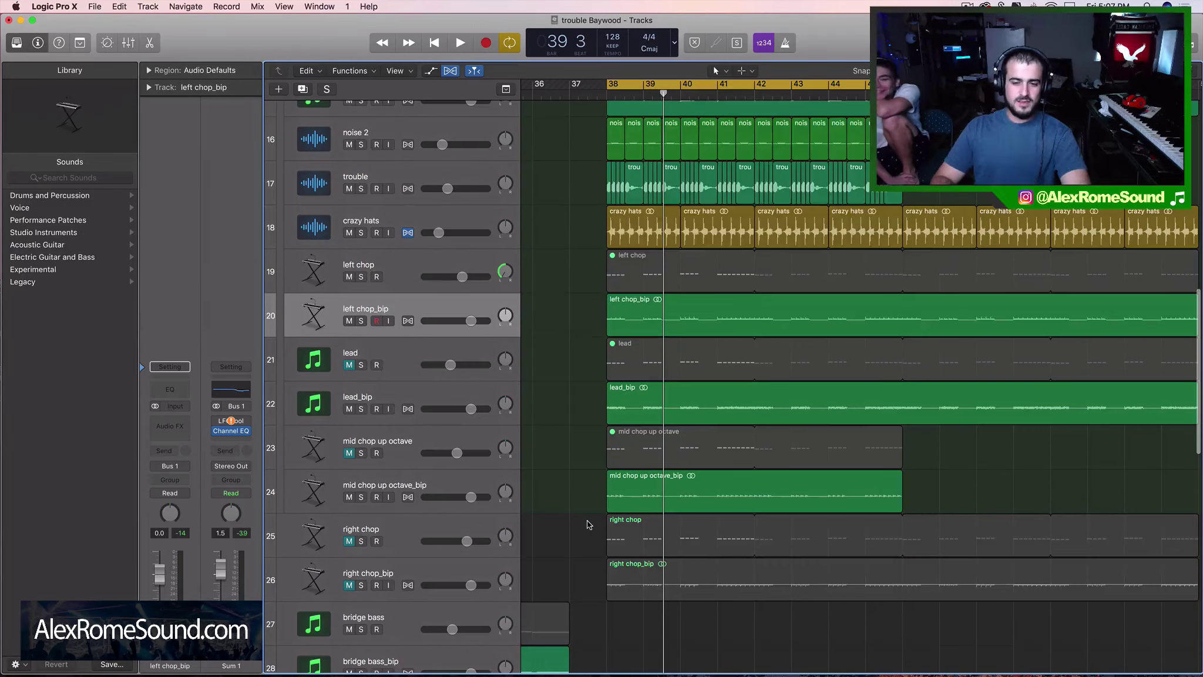
left_click_drag(594, 496, 739, 347)
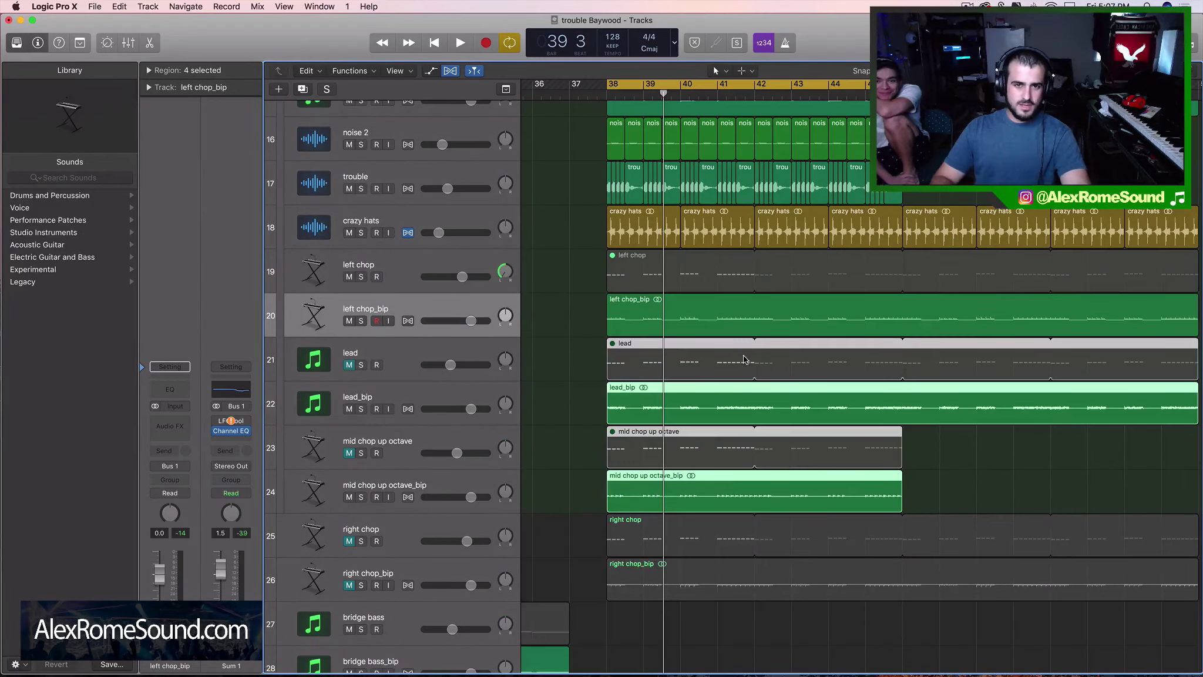
key("space")
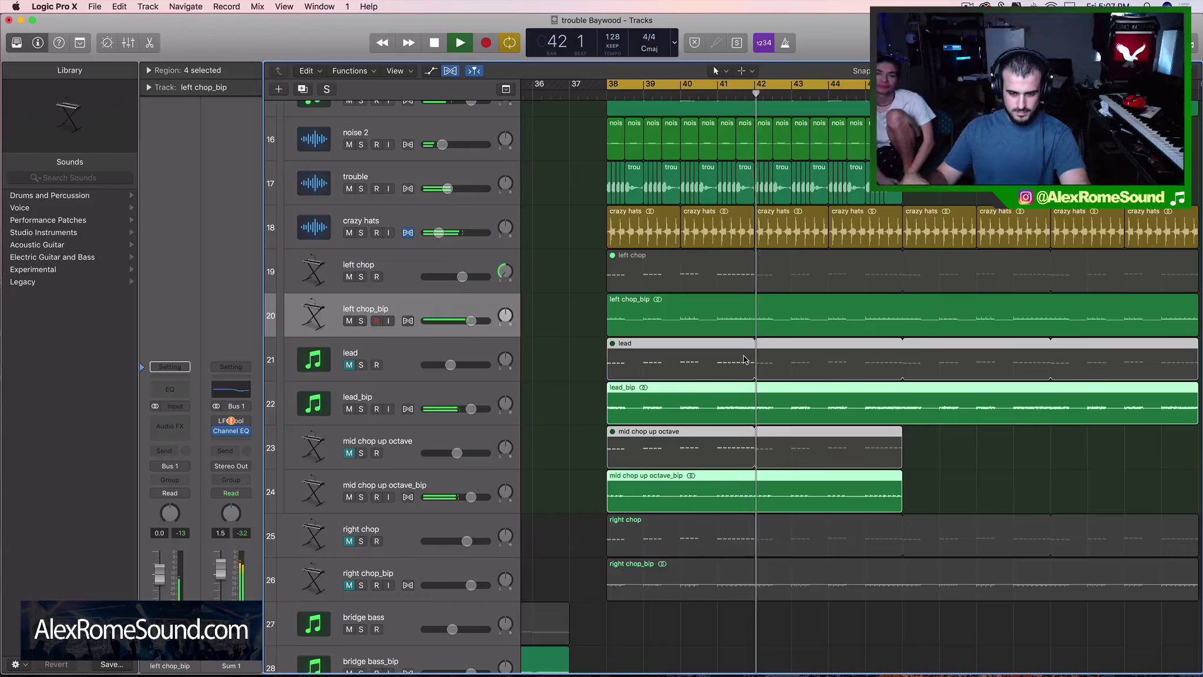
scroll(764, 361, "left", 3)
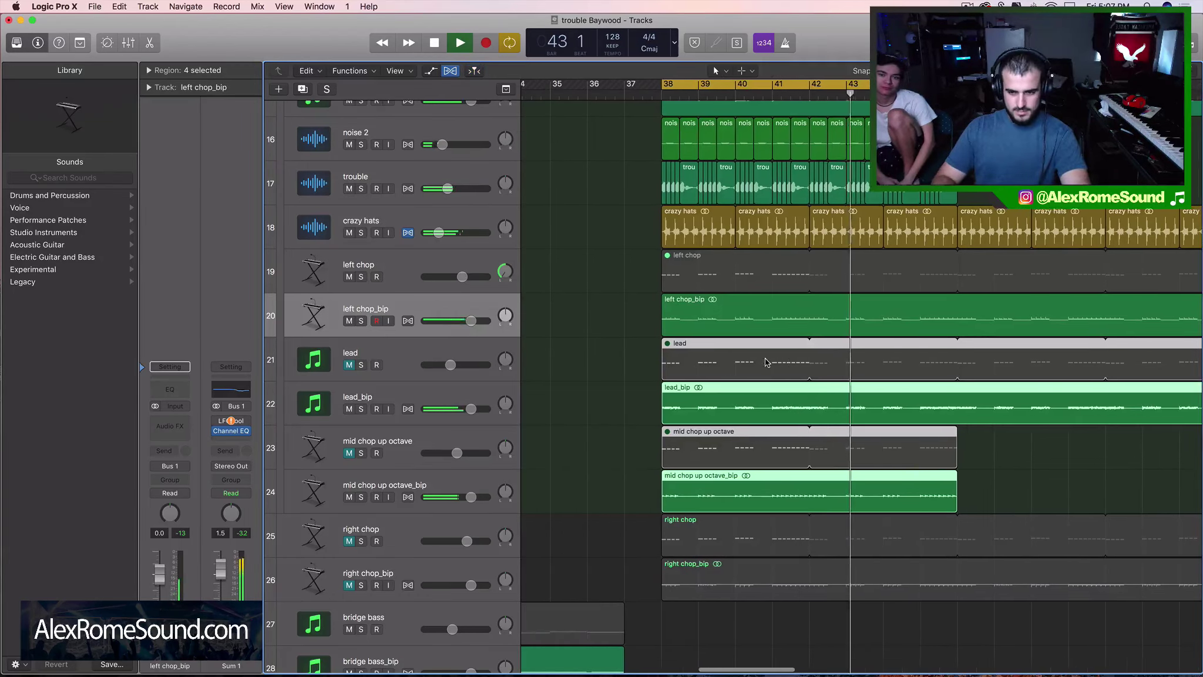
scroll(765, 361, "right", 2)
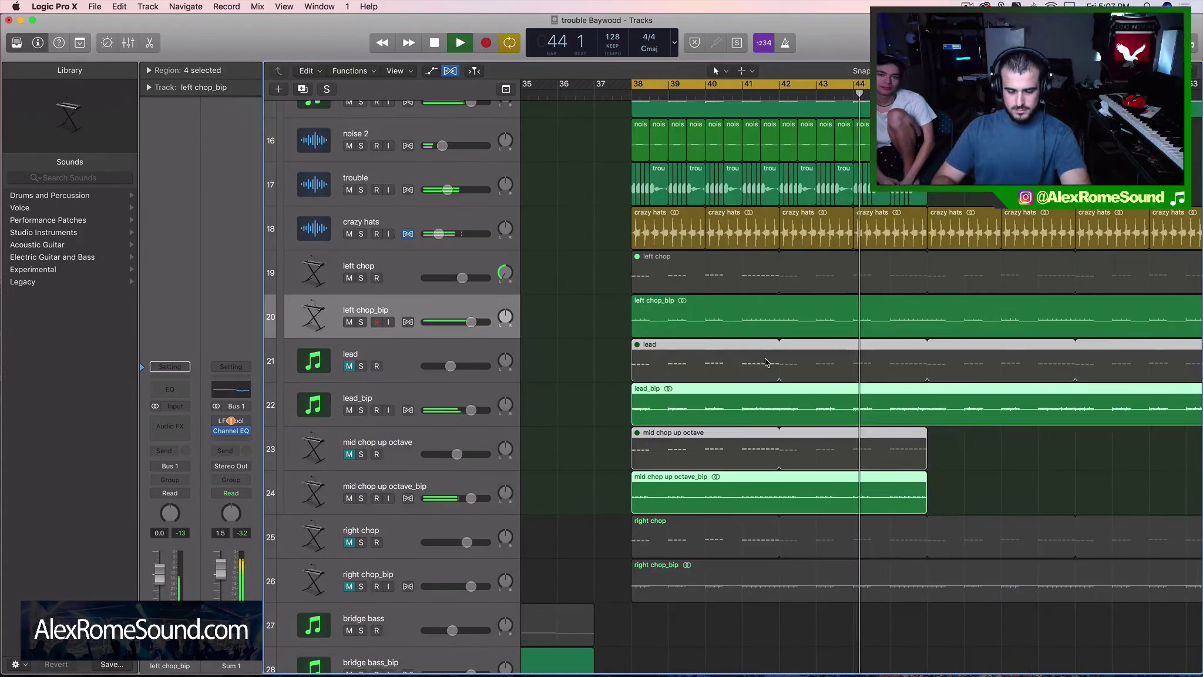
key("space")
Step: Select the Bass track in the Sum 1 stack and the Bass_bip region below it, with the arrangement enlarged around bars 38 to 40
scroll(766, 362, "up", 5)
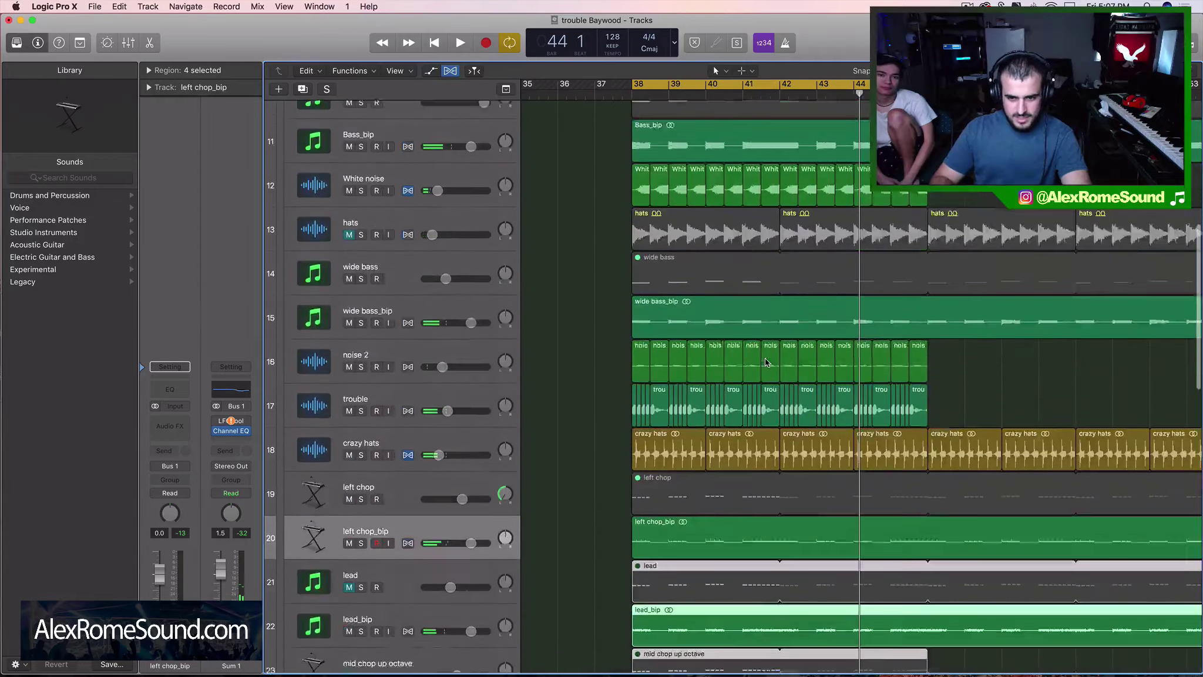
scroll(766, 362, "up", 8)
left_click_drag(591, 422, 787, 502)
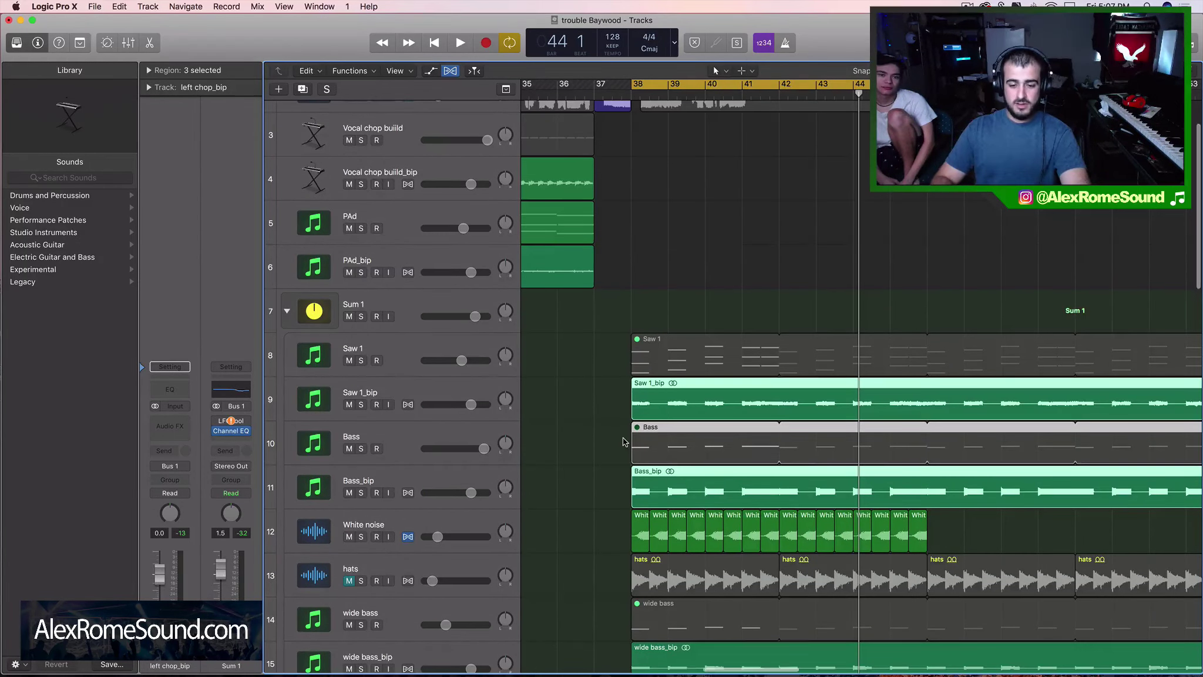
scroll(625, 442, "up", 5)
scroll(625, 441, "down", 6)
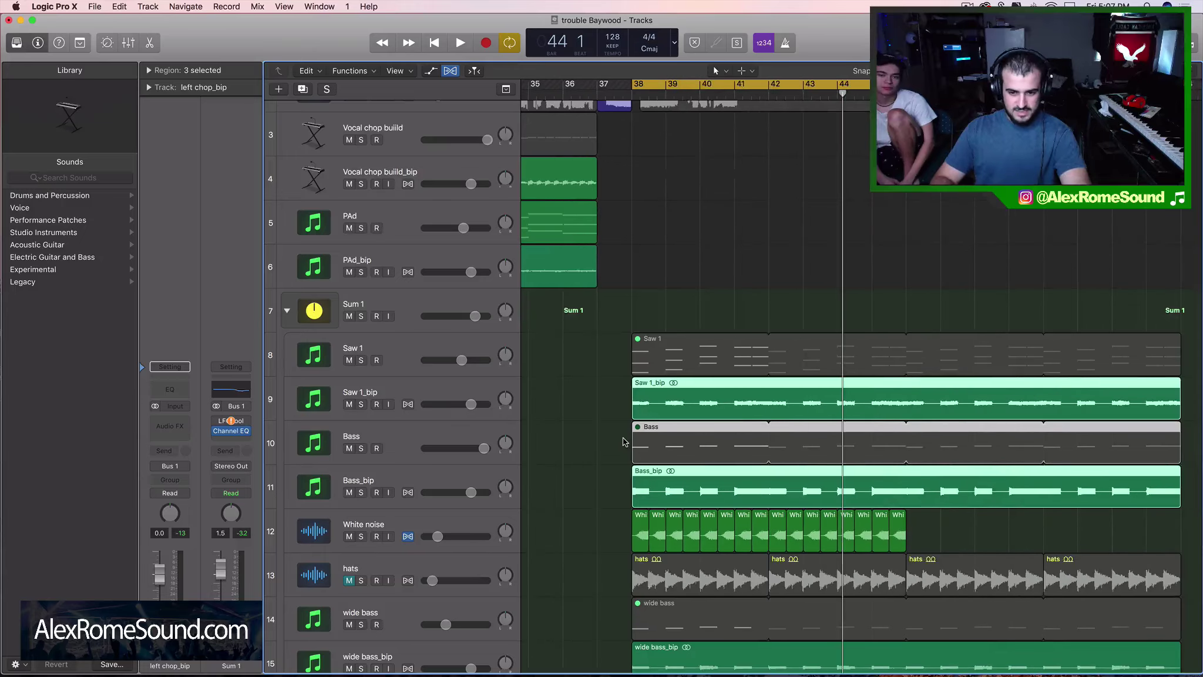
scroll(623, 442, "up", 4)
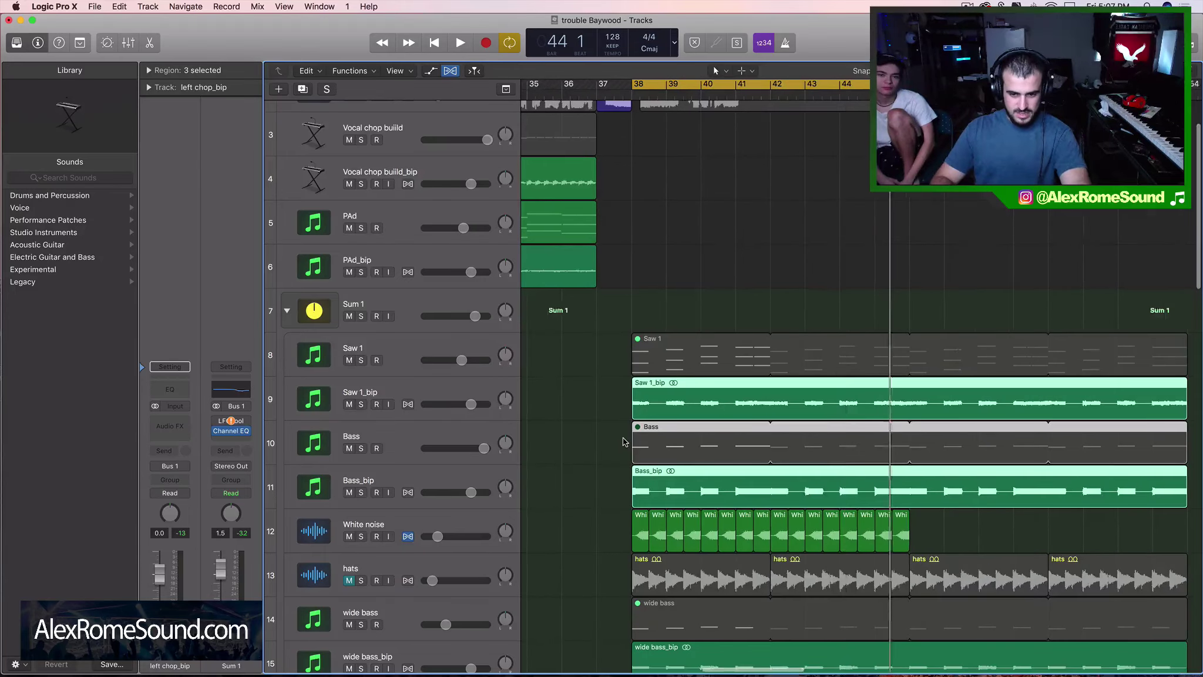
left_click(382, 441)
scroll(385, 352, "down", 5)
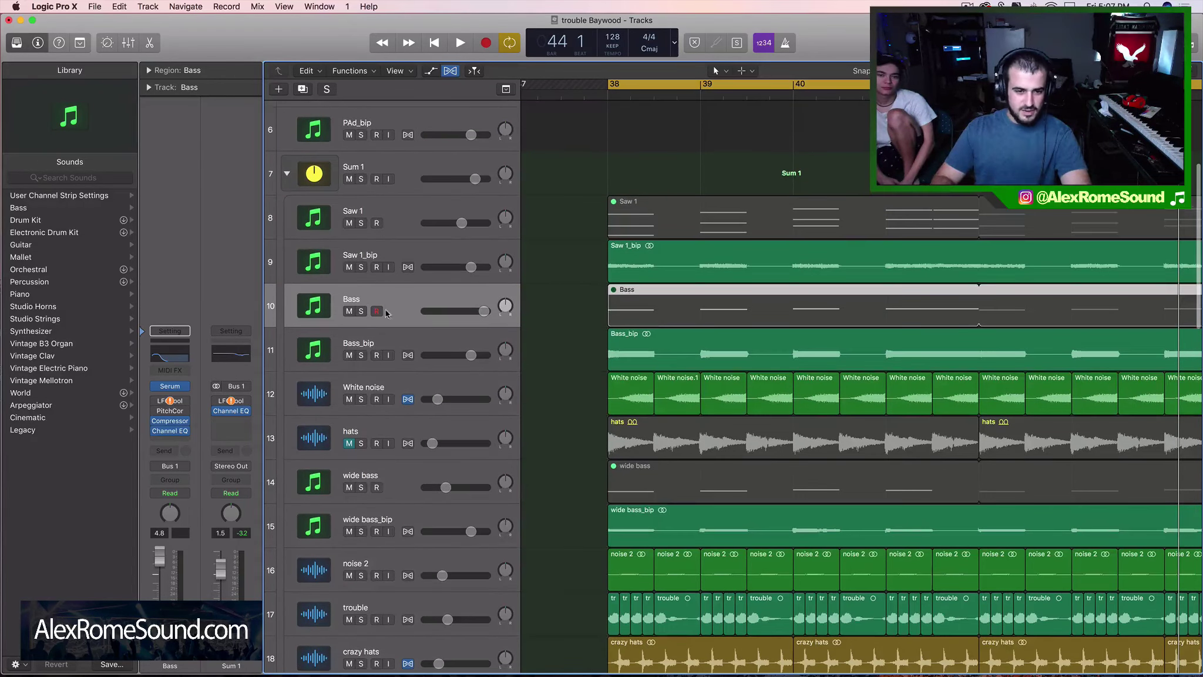
left_click(813, 351)
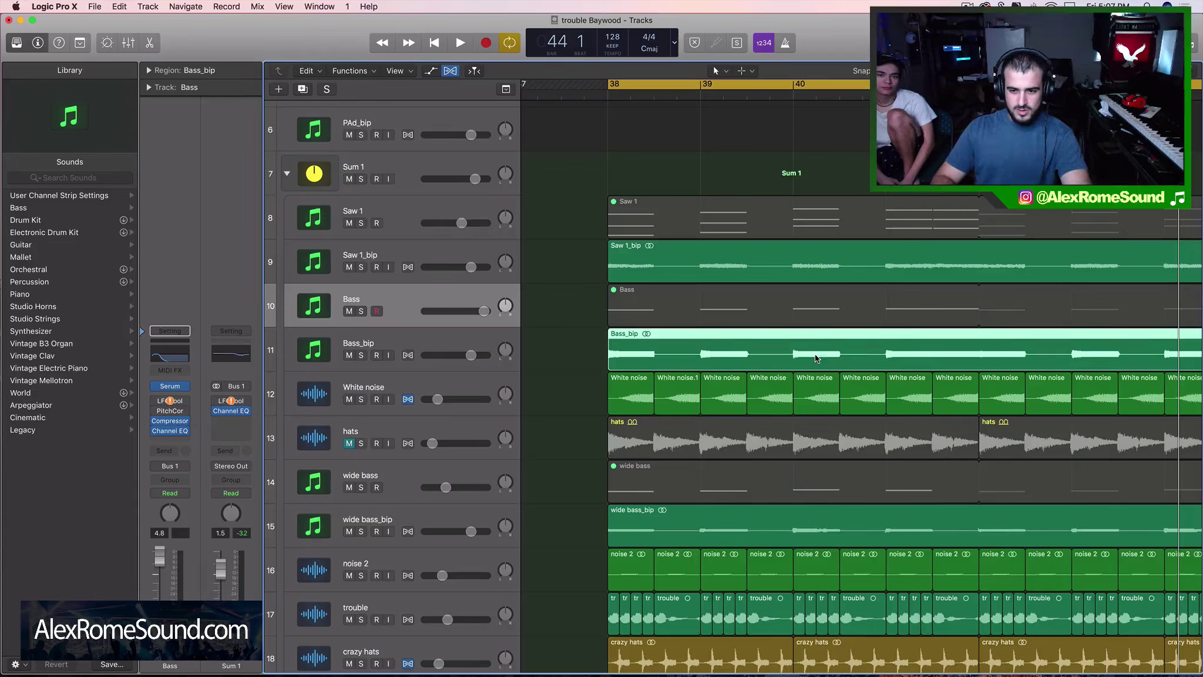
left_click_drag(553, 344, 946, 366)
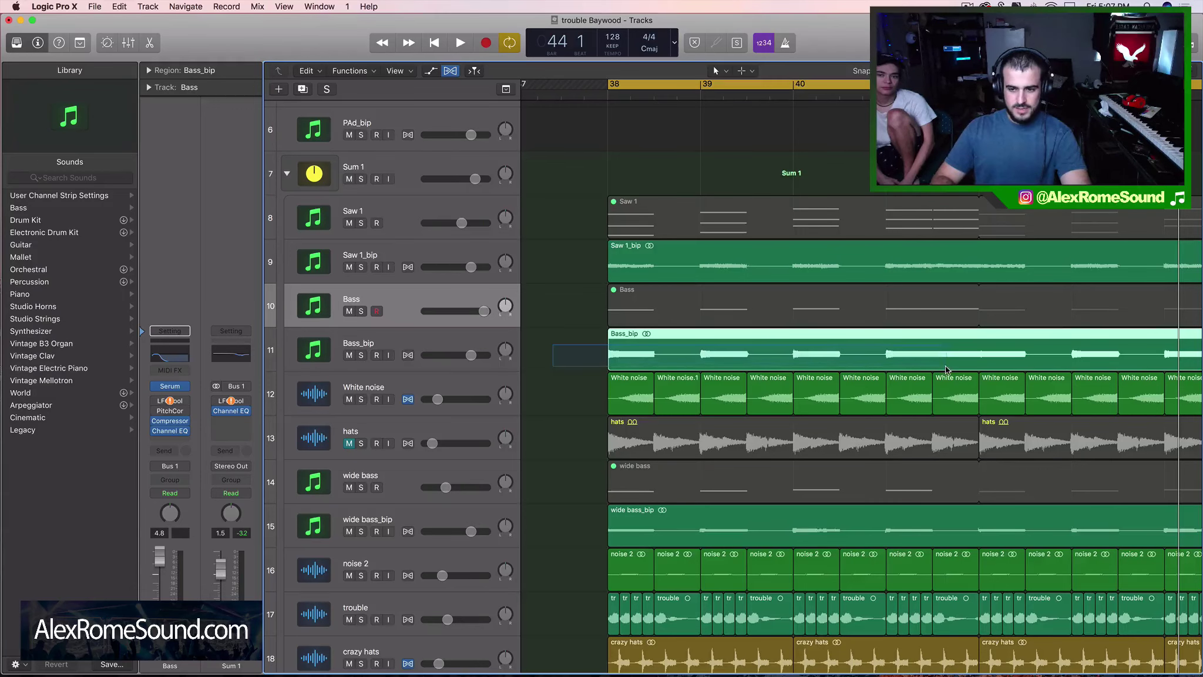
left_click_drag(813, 336, 743, 361)
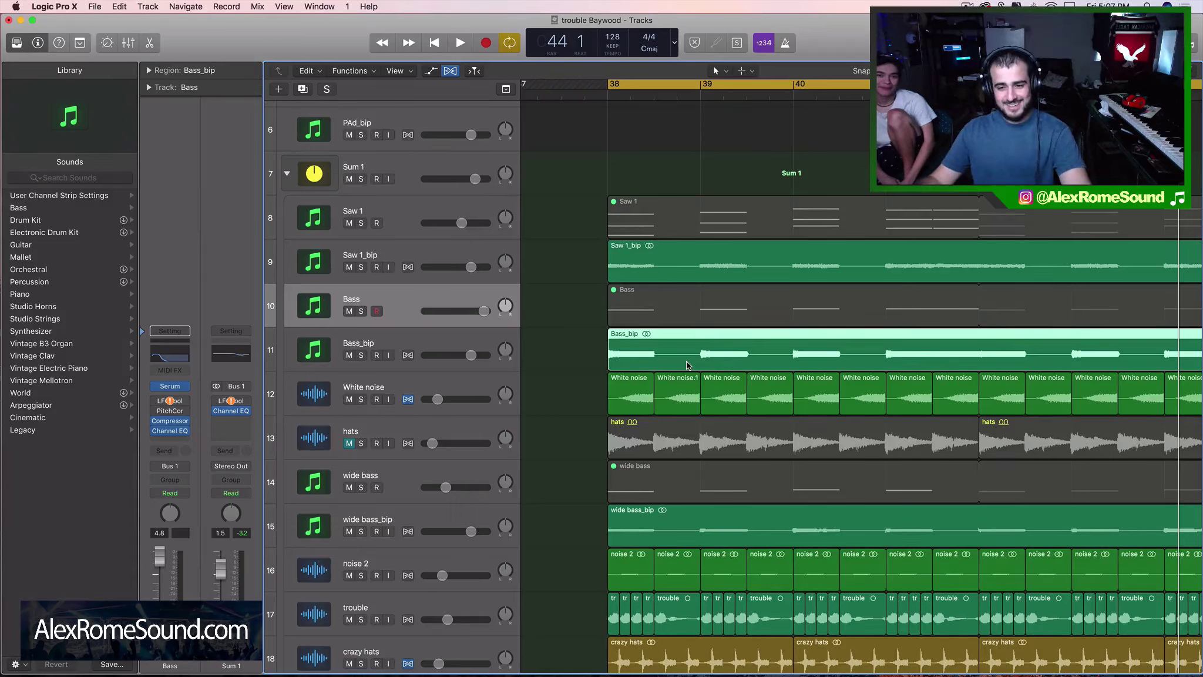
Step: Solo the Bass track and unmute its MIDI region with the Mute tool, then return to the Pointer tool
left_click(360, 312)
left_click(361, 311)
left_click(361, 312)
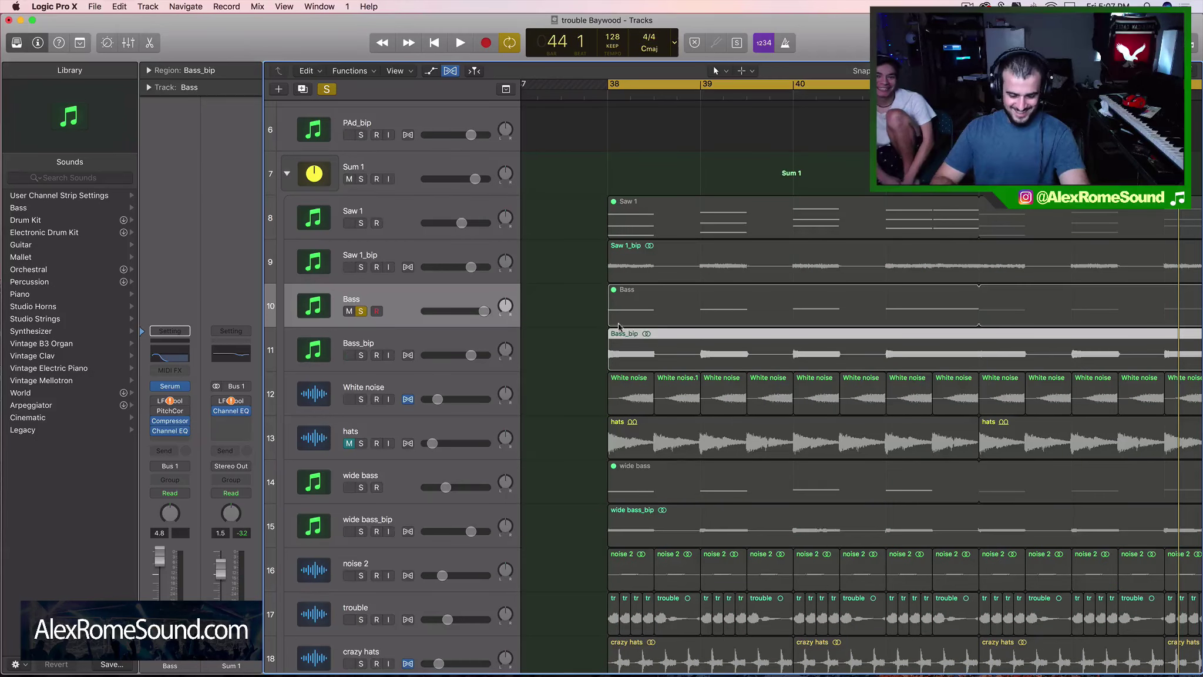
key("t")
key("m")
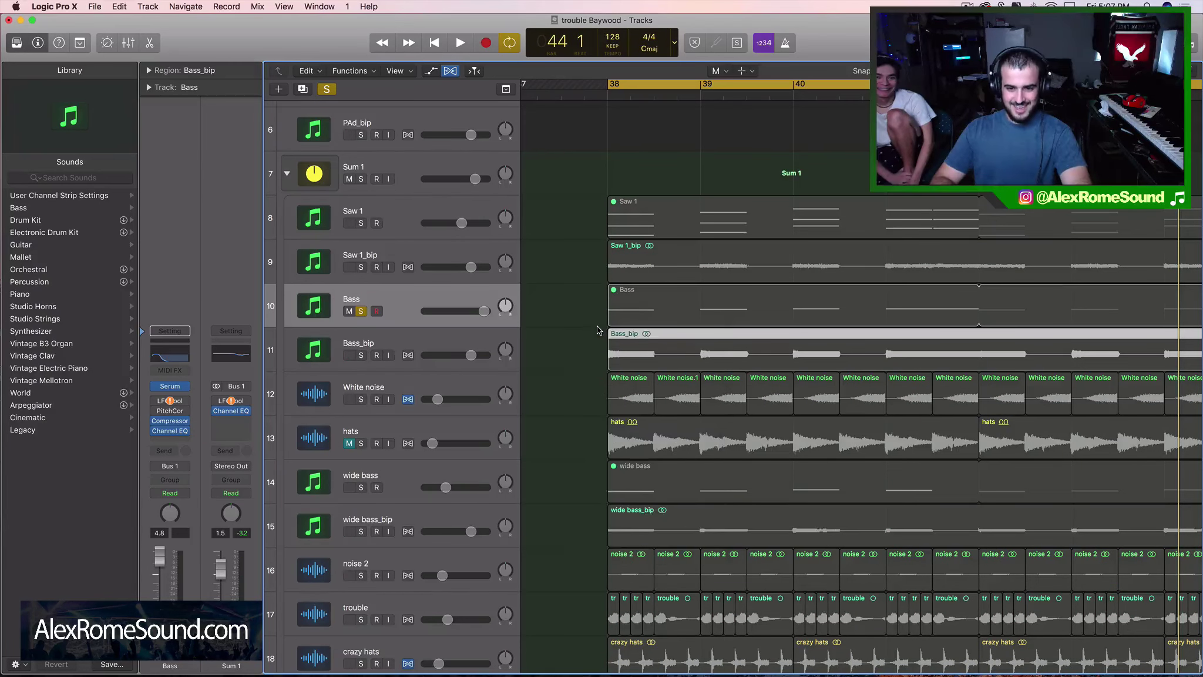
left_click(648, 318)
key("t")
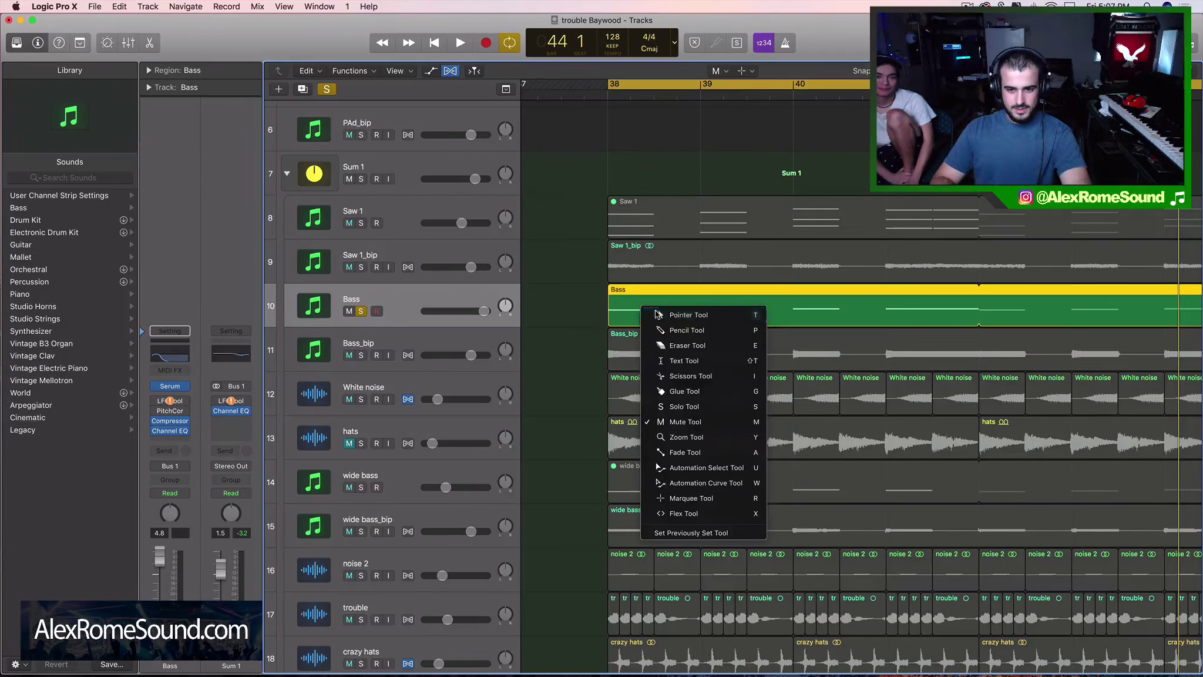
key("t")
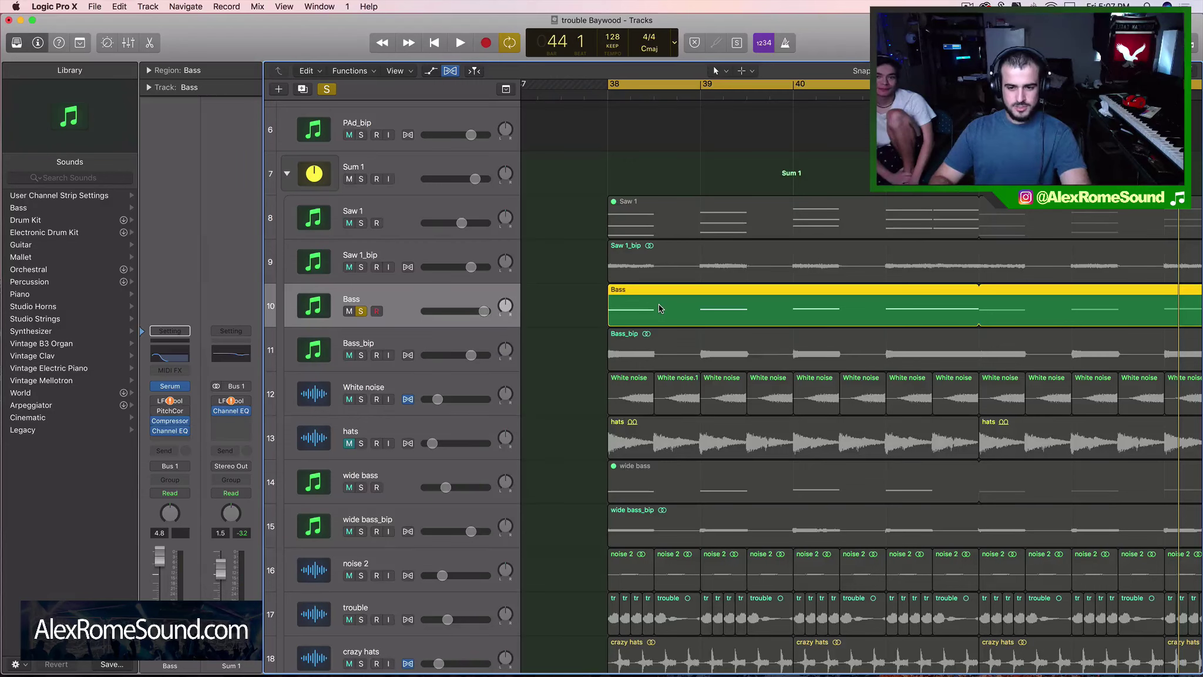
Step: Open the Bass region in the Piano Roll and listen to its opening notes in solo
double_click(659, 308)
key("space")
left_click(611, 593)
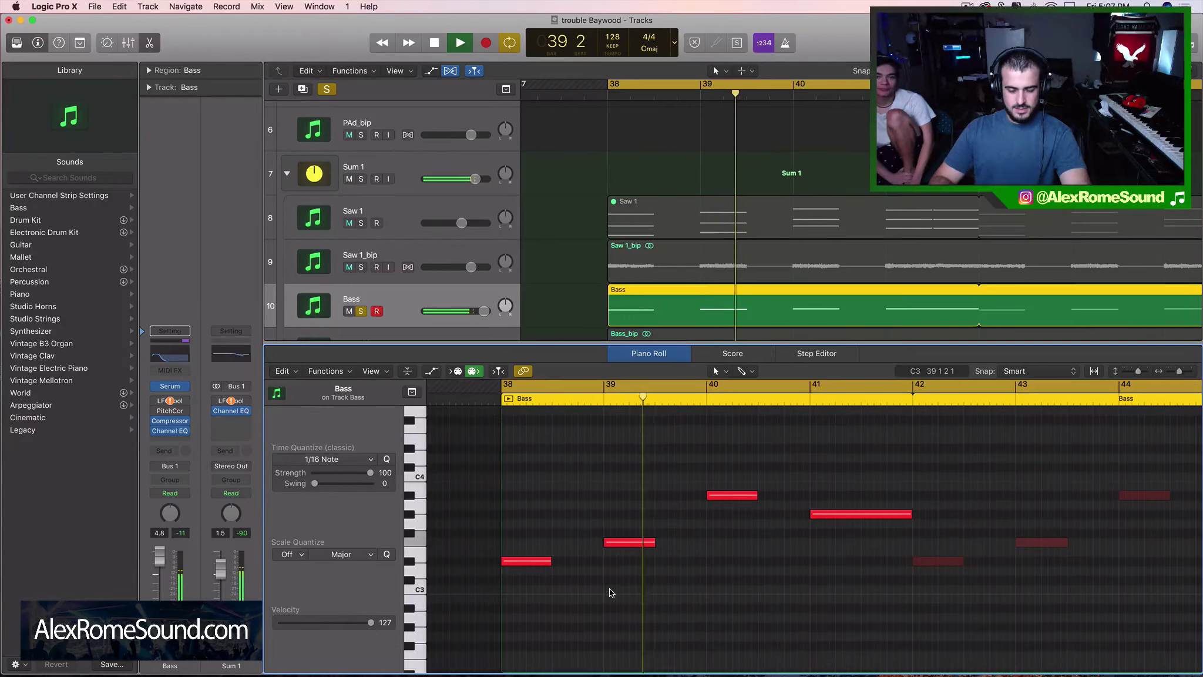
key("space")
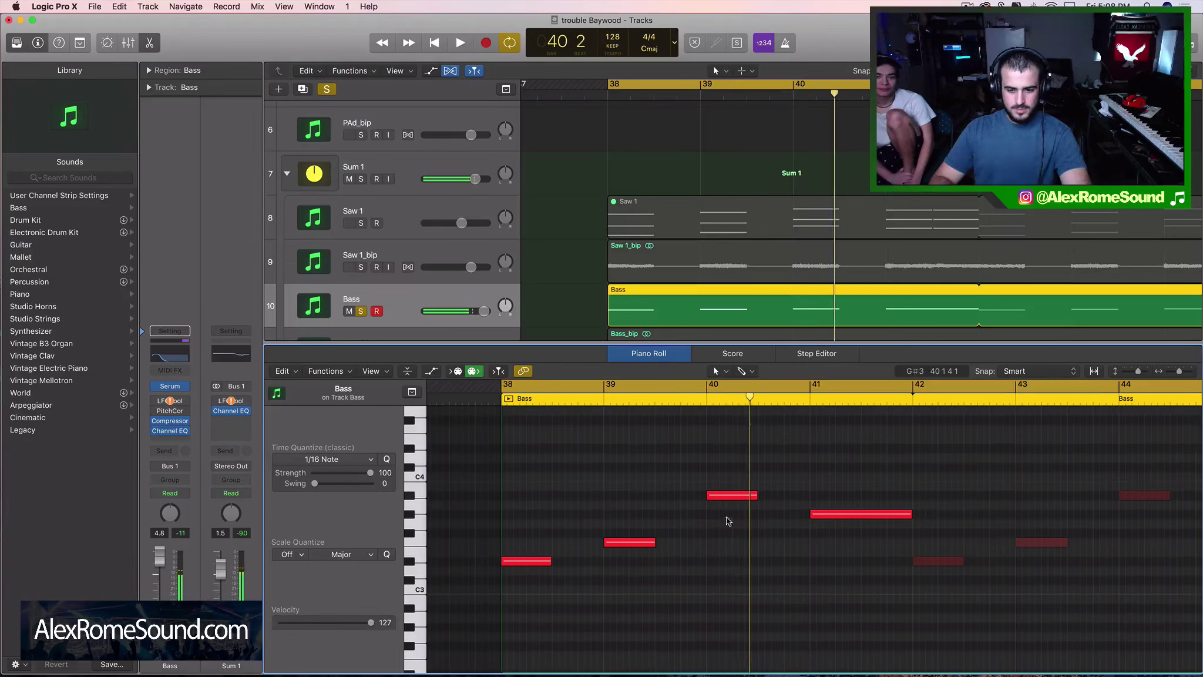
Step: Lower the bass note at bar 40 to the pitch of the bar 41 note and audition the change
mouse_move(755, 550)
left_mouse_down()
mouse_move(708, 462)
mouse_move(718, 550)
mouse_move(720, 514)
left_mouse_up()
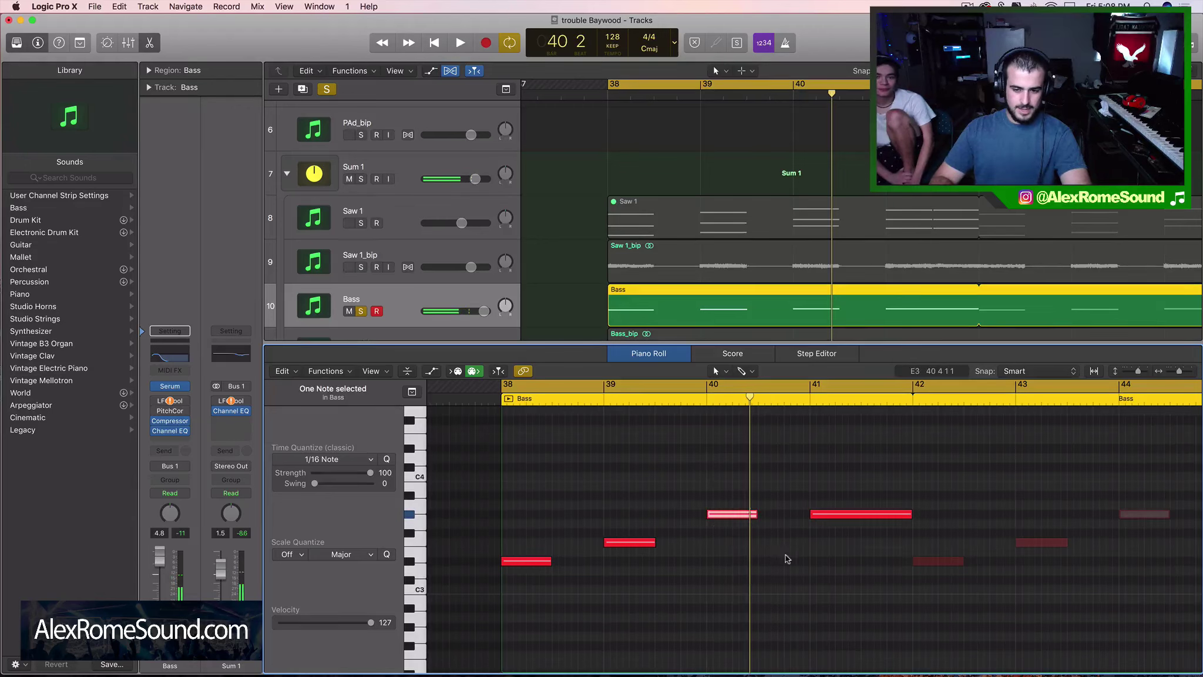
left_click(787, 559)
key("space")
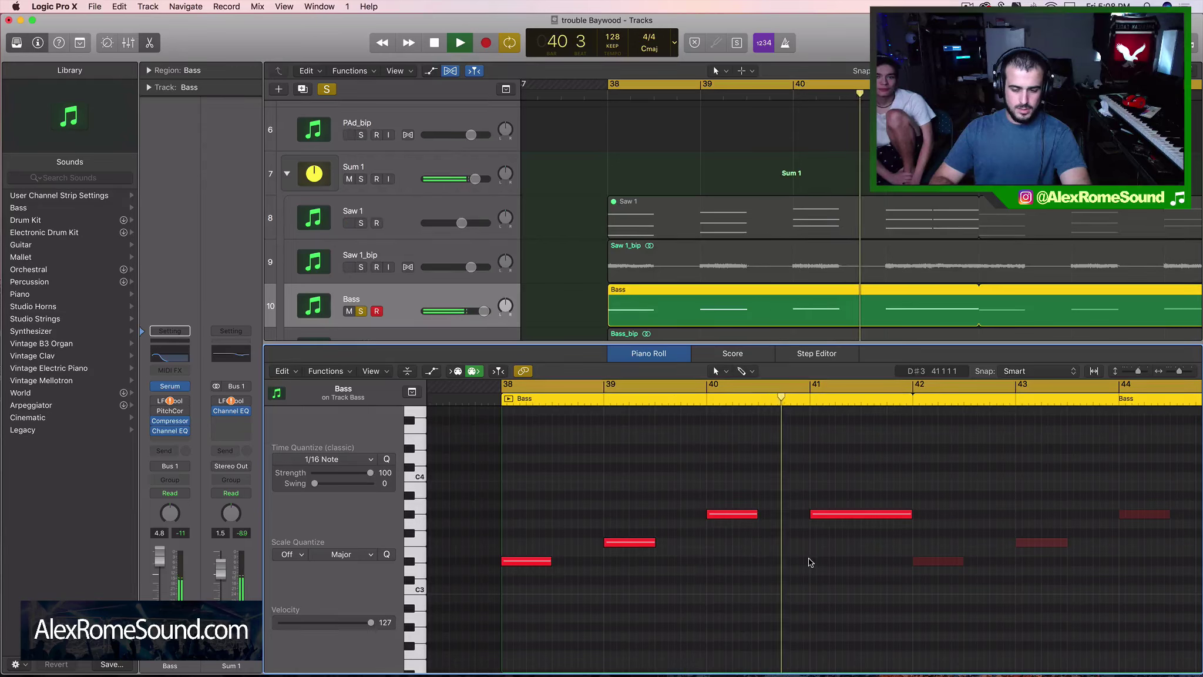
key("space")
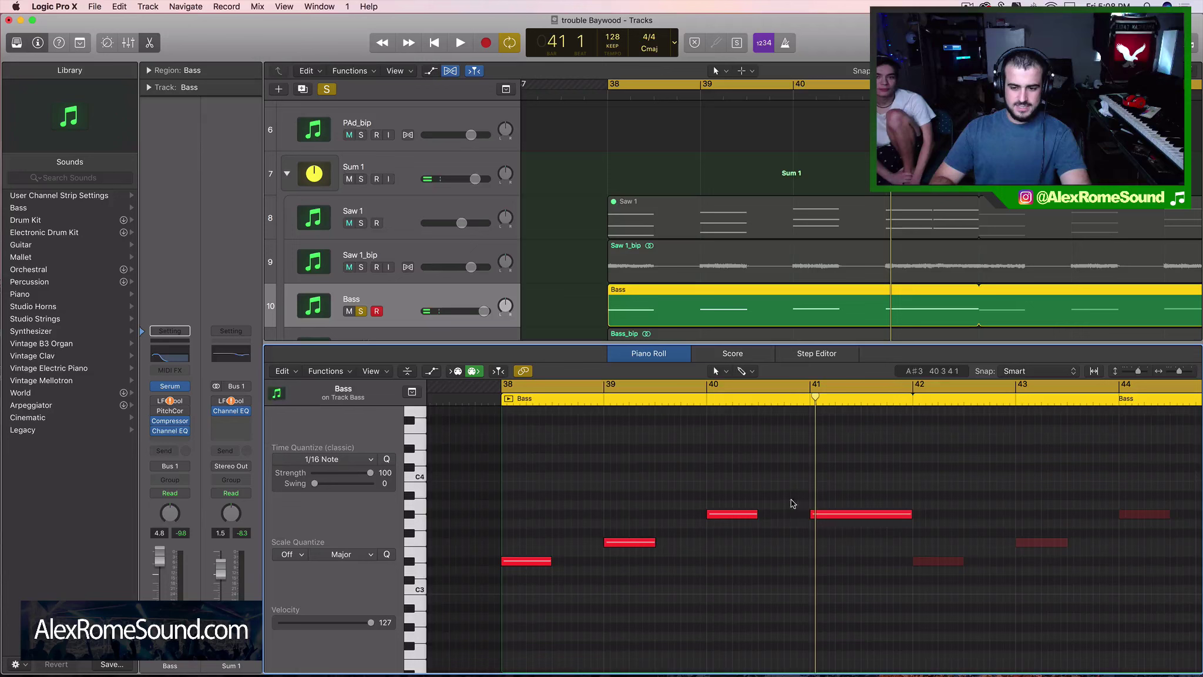
Step: Close the Piano Roll and unmute the Saw 1 MIDI region with the Mute tool, returning to the Pointer tool
left_click(819, 514)
key("p")
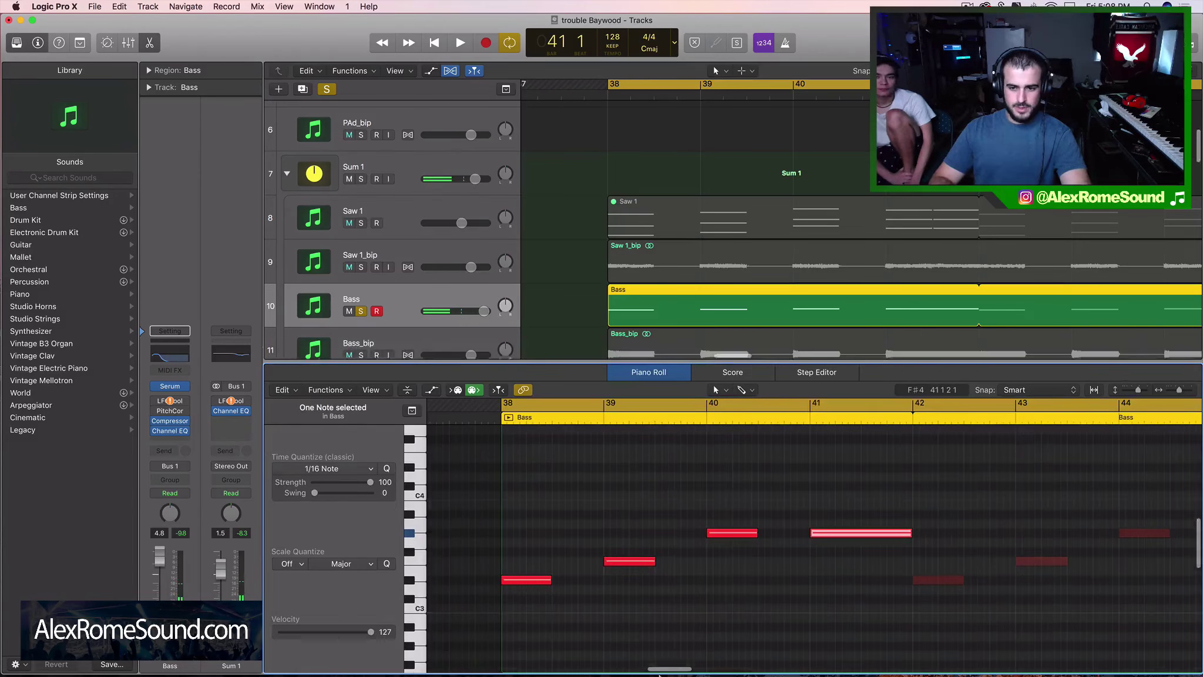
scroll(759, 322, "up", 3)
key("Escape")
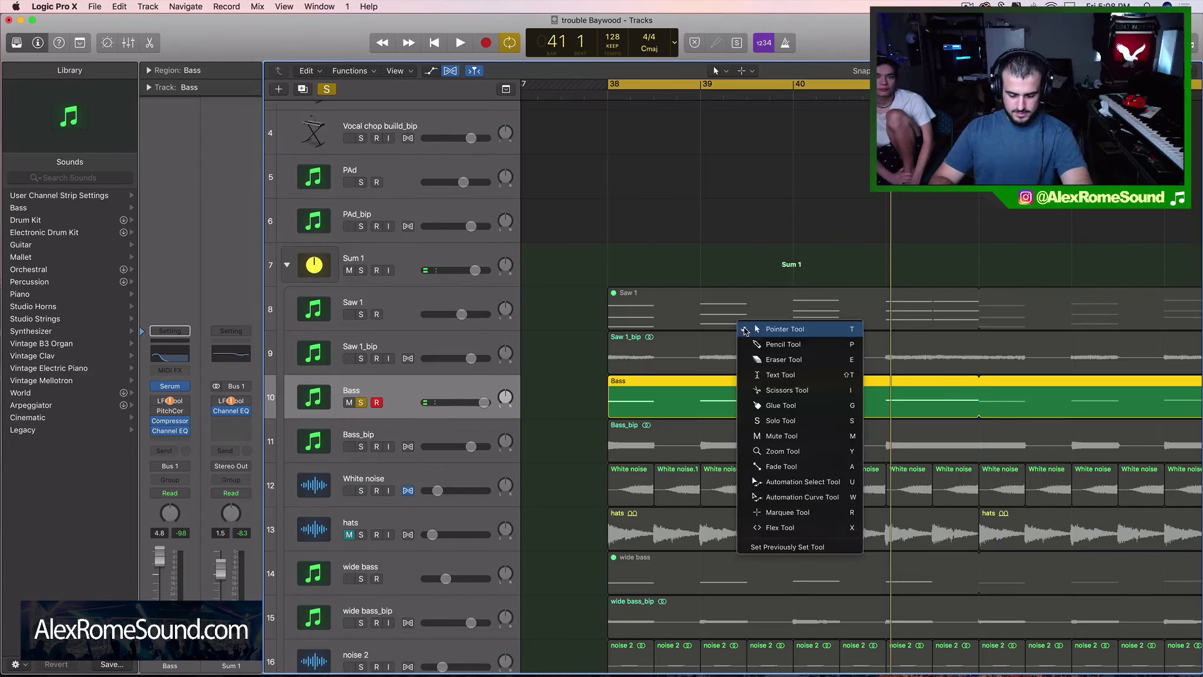
key("m")
left_click(790, 299)
key("Escape")
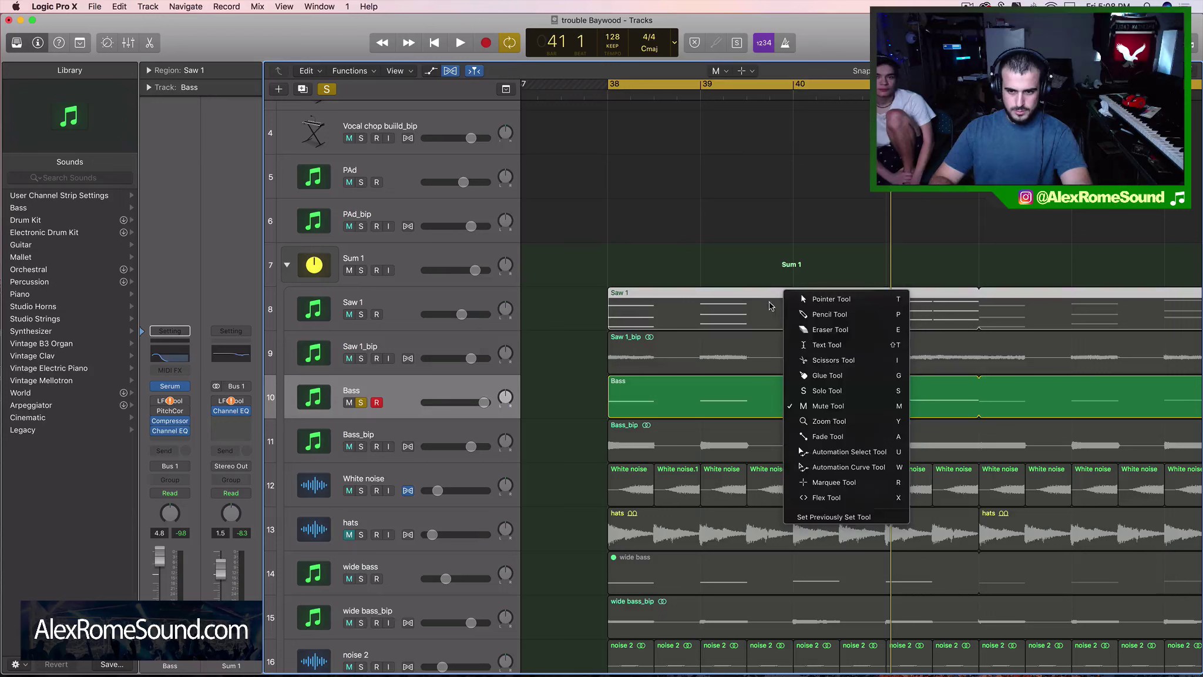
key("t")
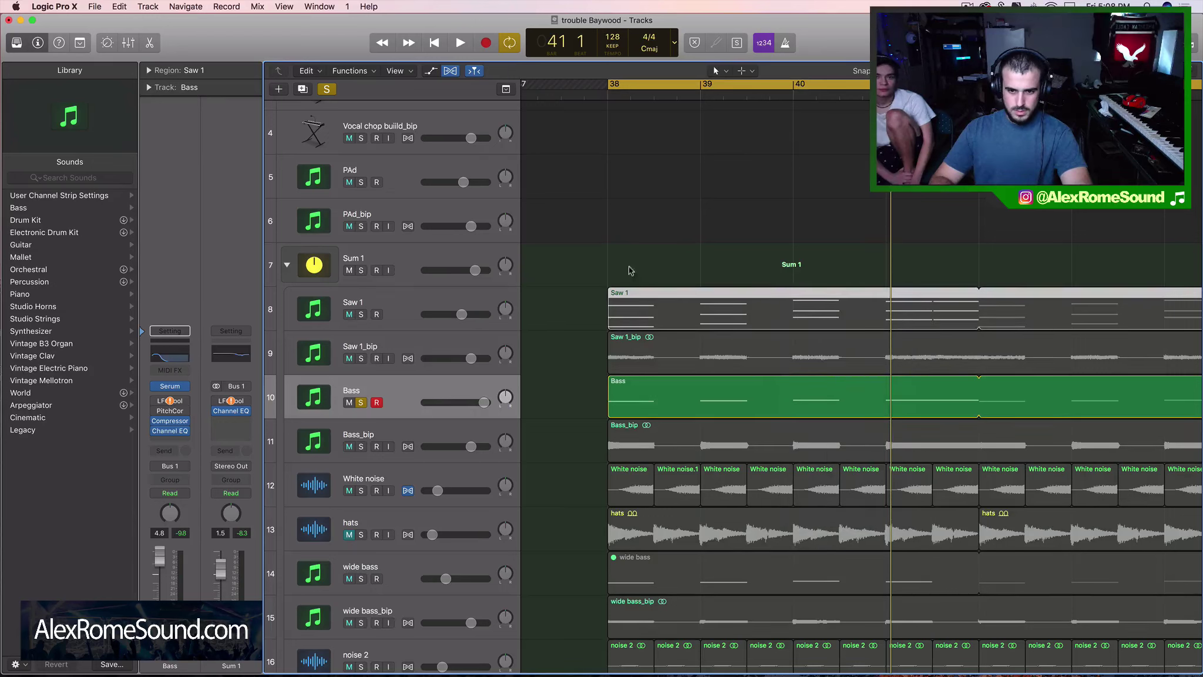
Step: Solo the Saw 1 track and open its region in an enlarged Piano Roll covering bars 38 to 42
left_click(361, 315)
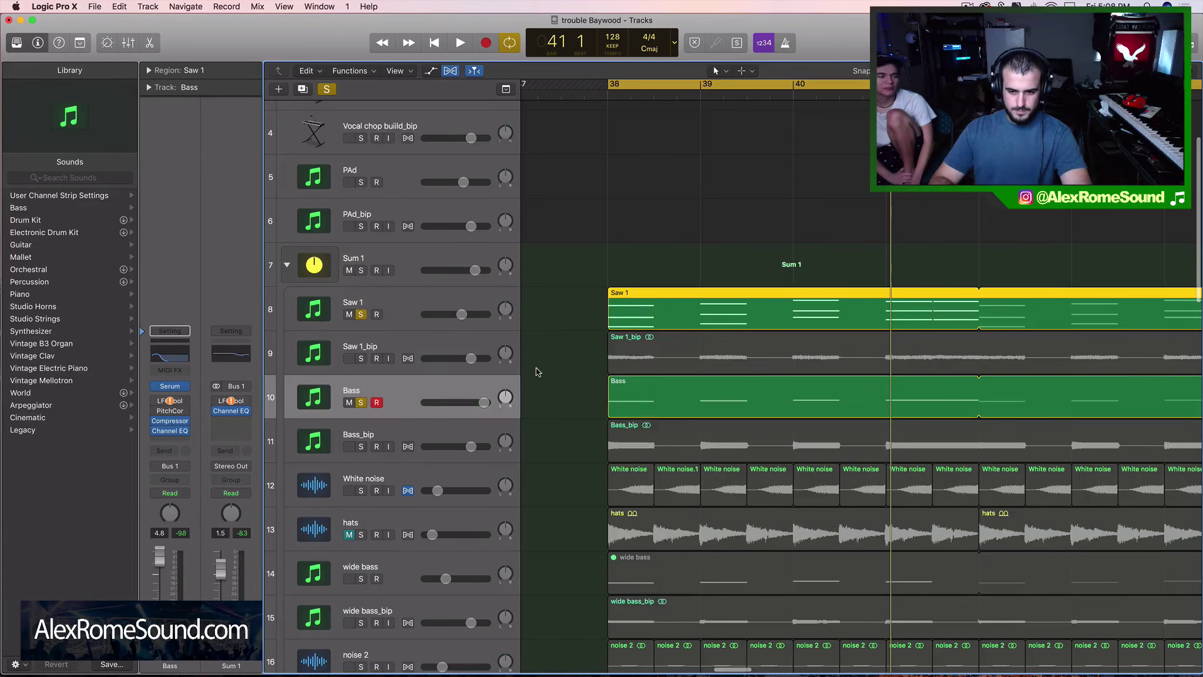
key("t")
key("Escape")
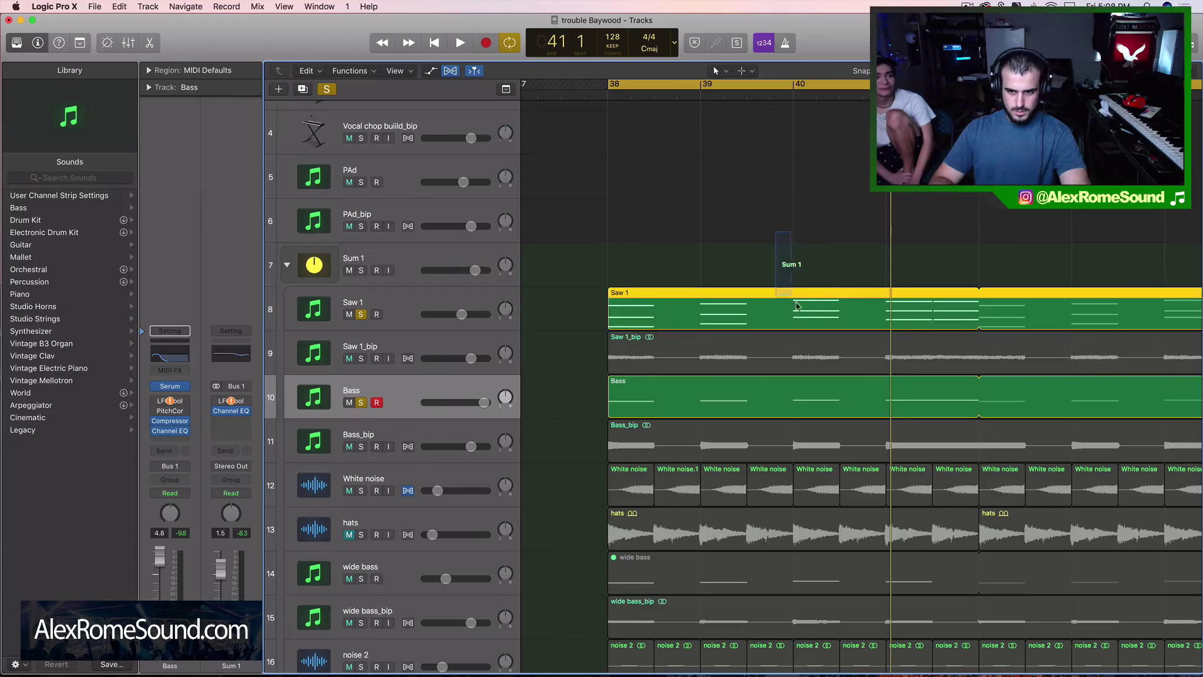
key("p")
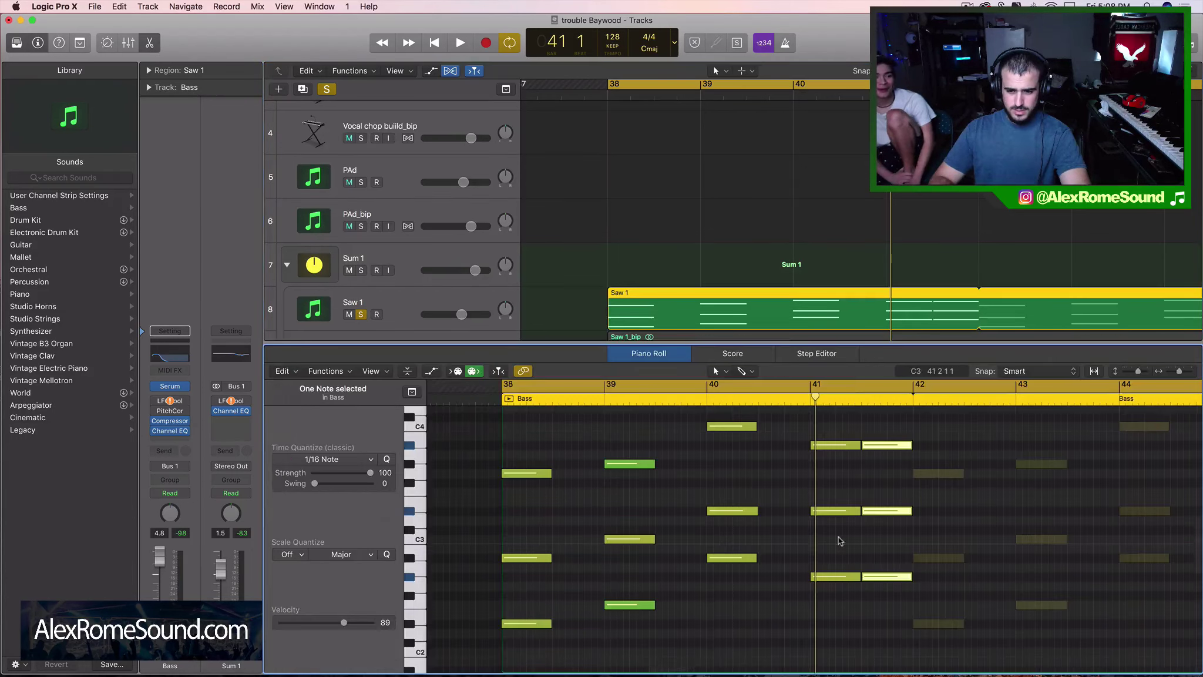
scroll(840, 540, "up", 2)
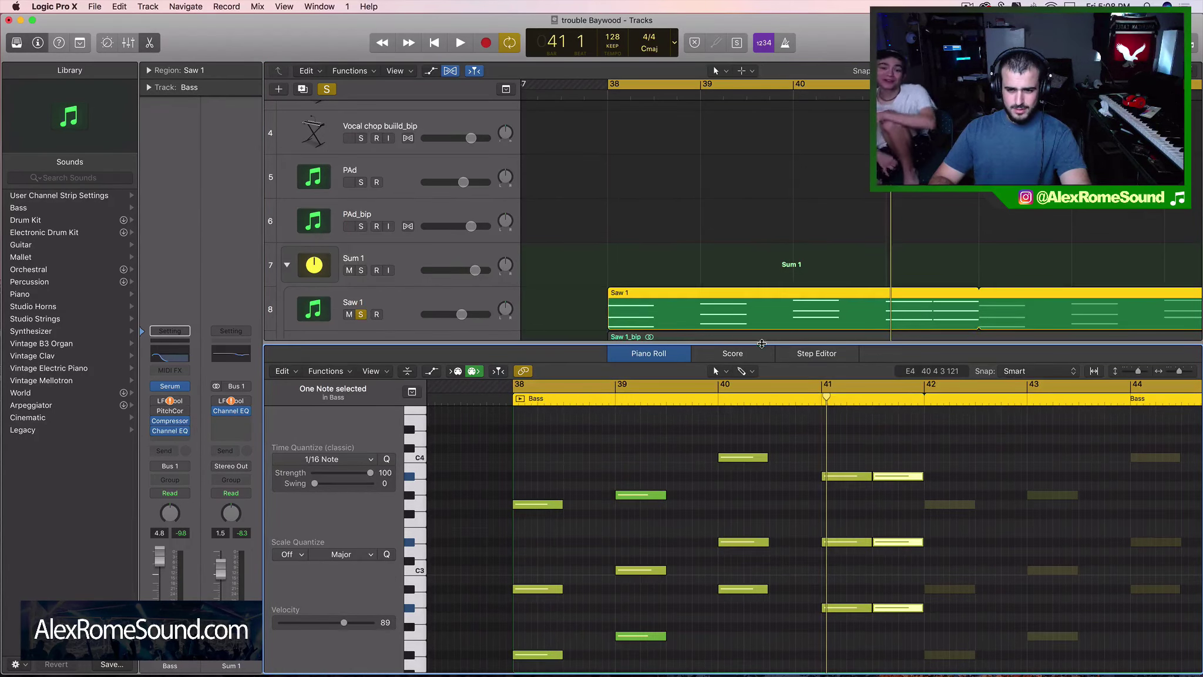
left_click_drag(762, 344, 762, 208)
key("super+Right")
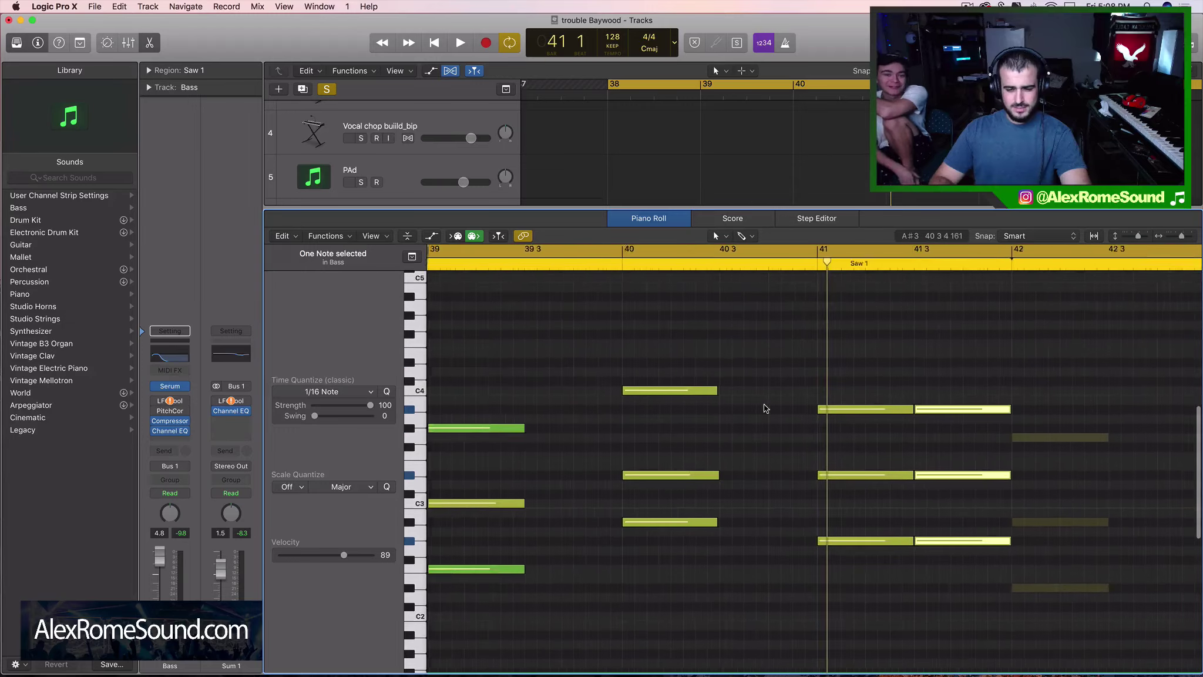
scroll(765, 405, "left", 6)
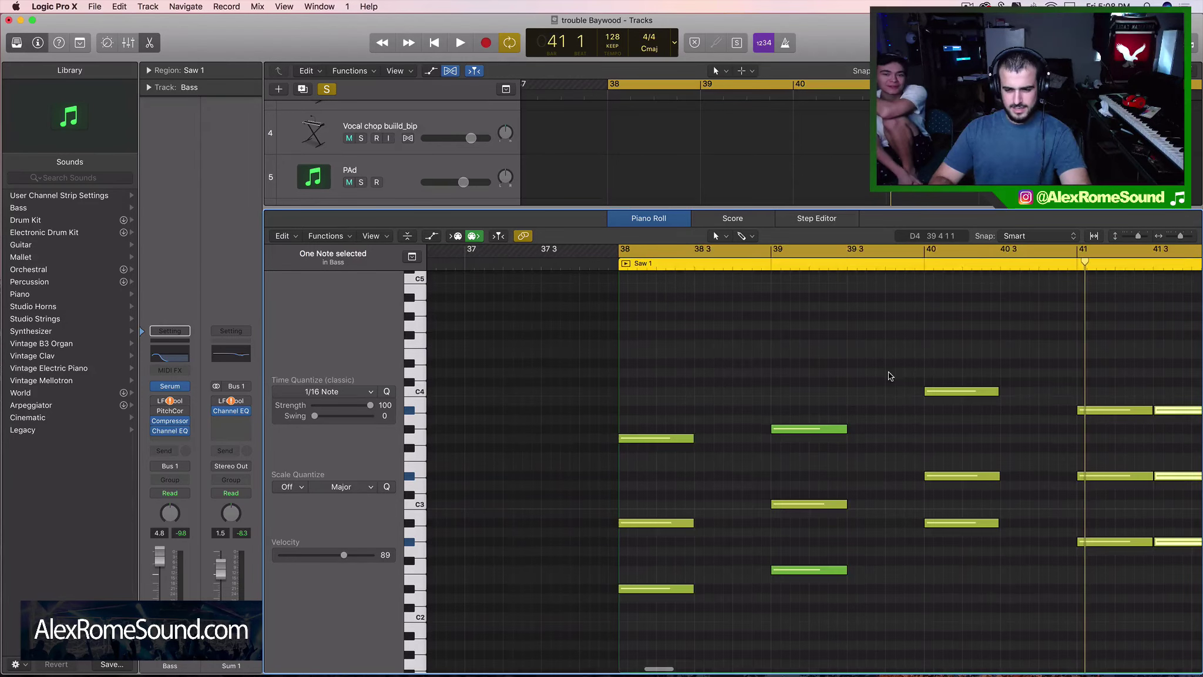
scroll(870, 446, "right", 3)
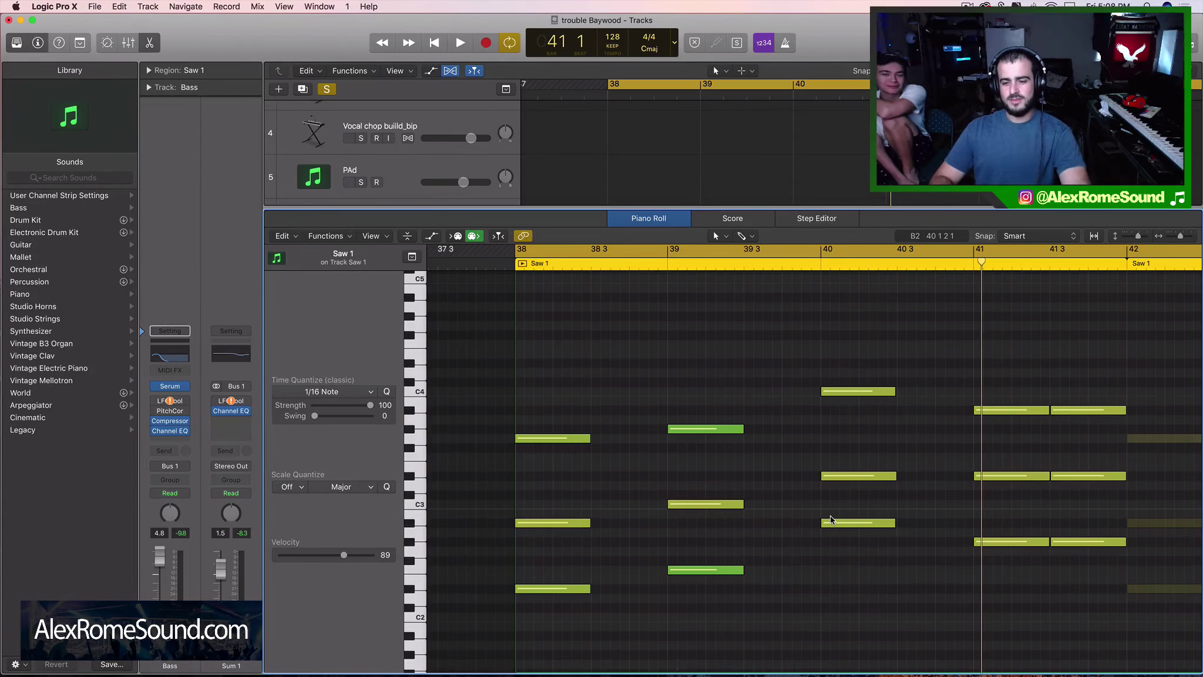
key("space")
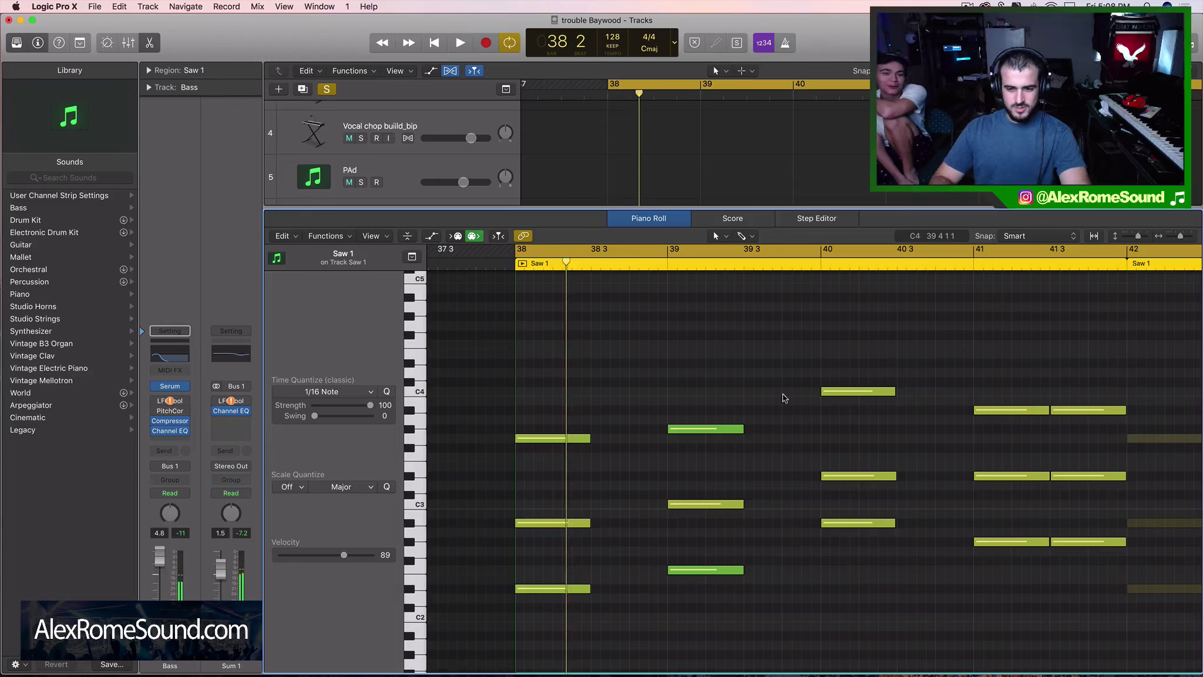
Step: Move all three notes of the bar 40 Saw 1 chord down together so the lowest sits on G♯2
left_click_drag(806, 351, 874, 598)
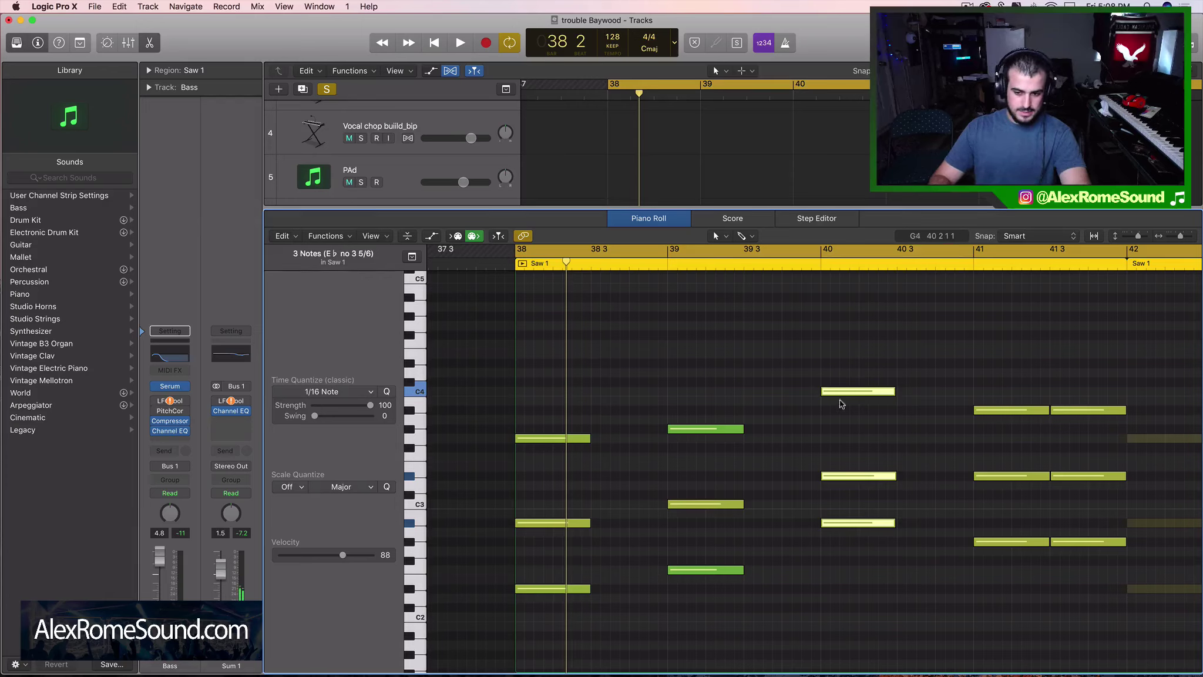
left_click(859, 604)
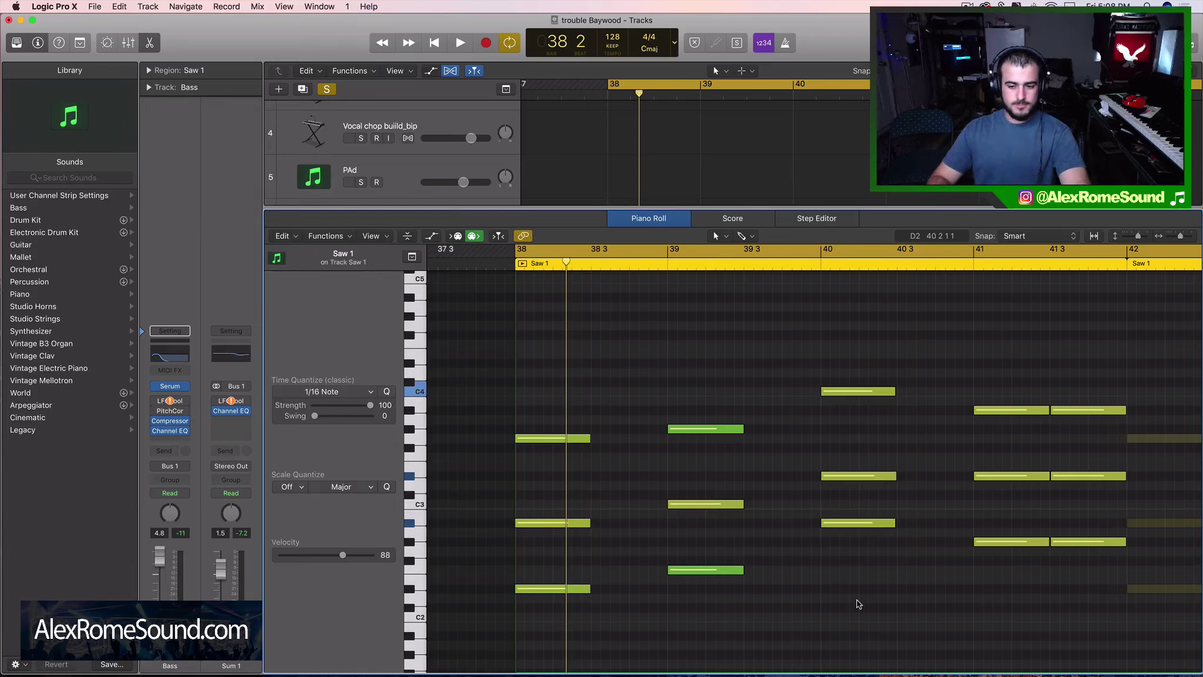
left_click_drag(853, 365, 856, 571)
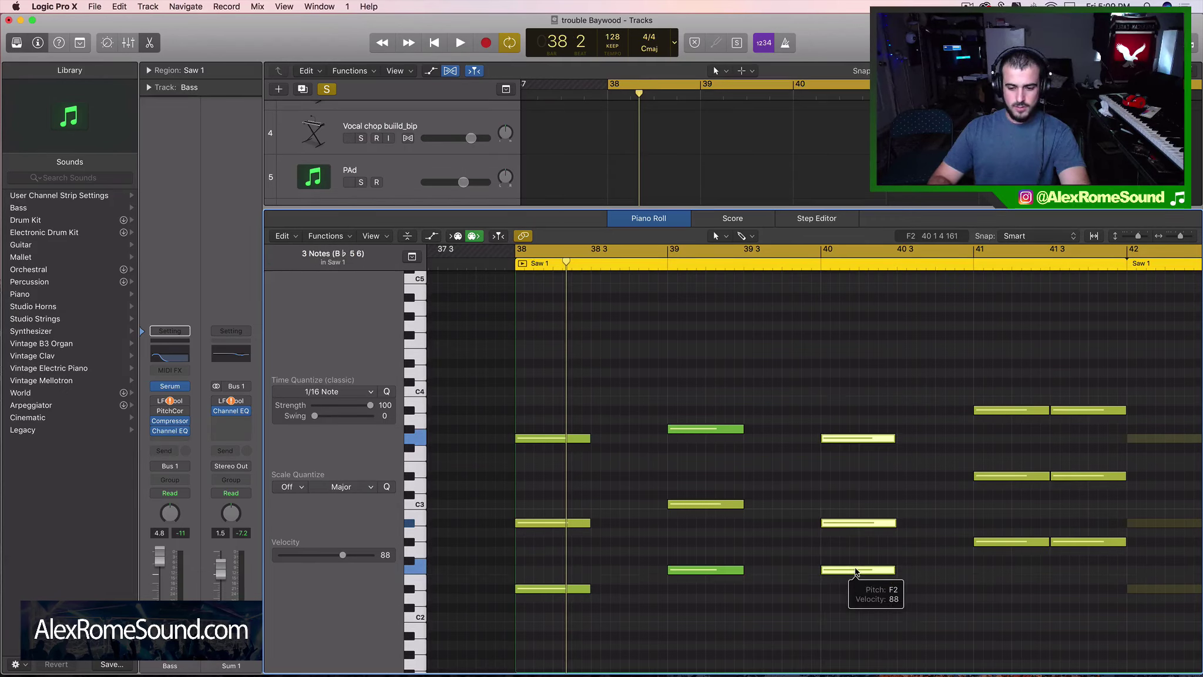
left_click_drag(855, 571, 858, 546)
key("space")
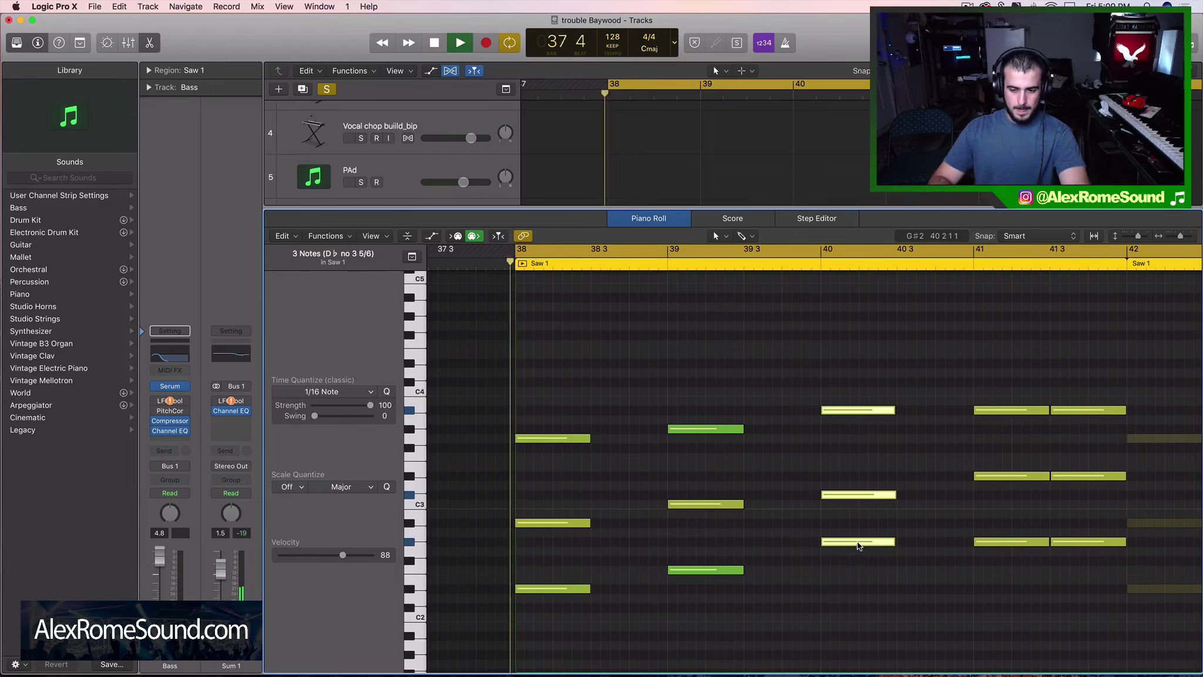
left_click(849, 563)
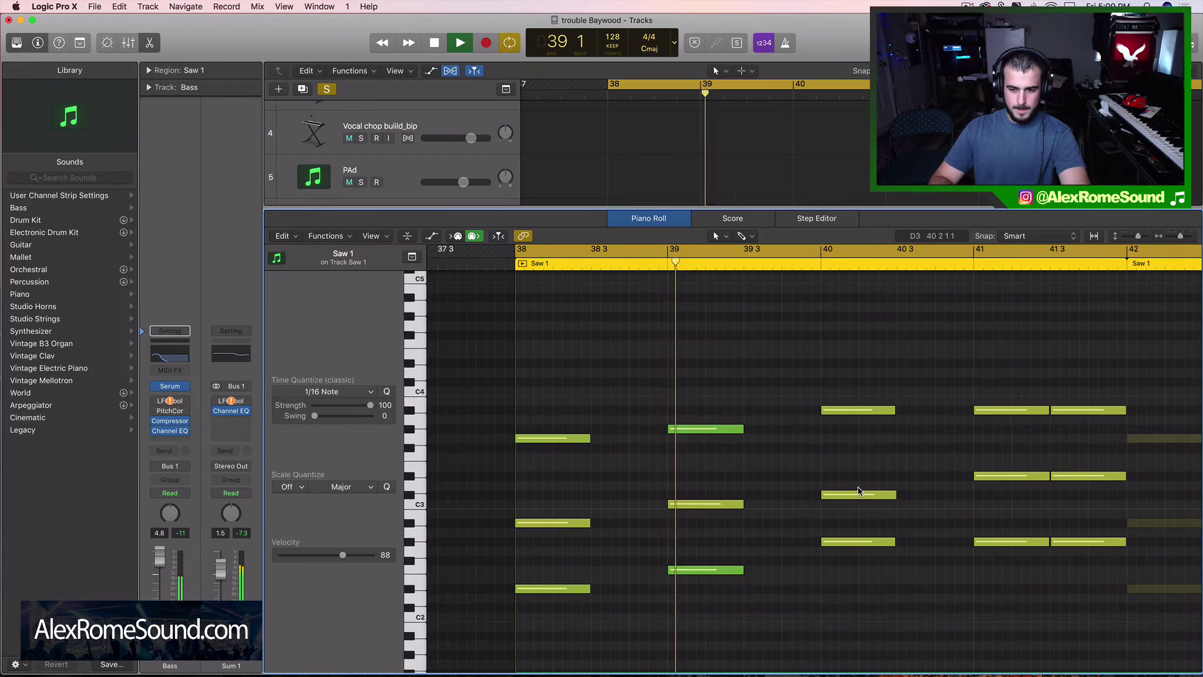
Step: Raise the middle note of the bar 40 chord to D♯3 and audition the progression
left_click_drag(858, 491, 858, 477)
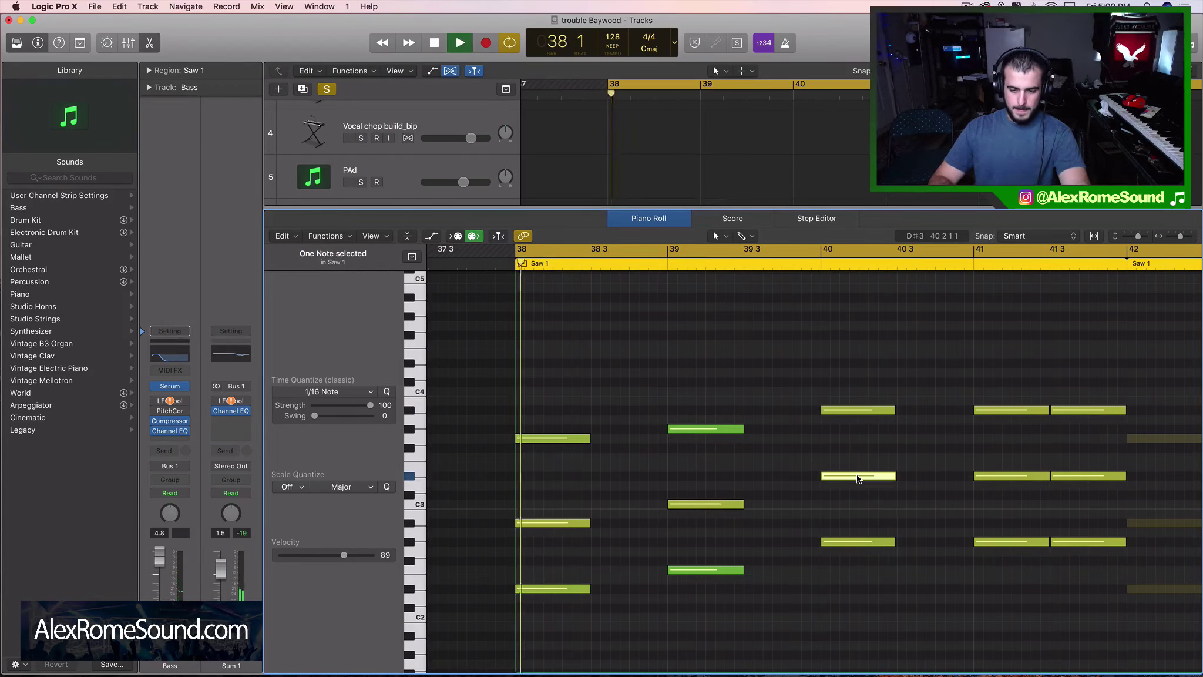
left_click(818, 596)
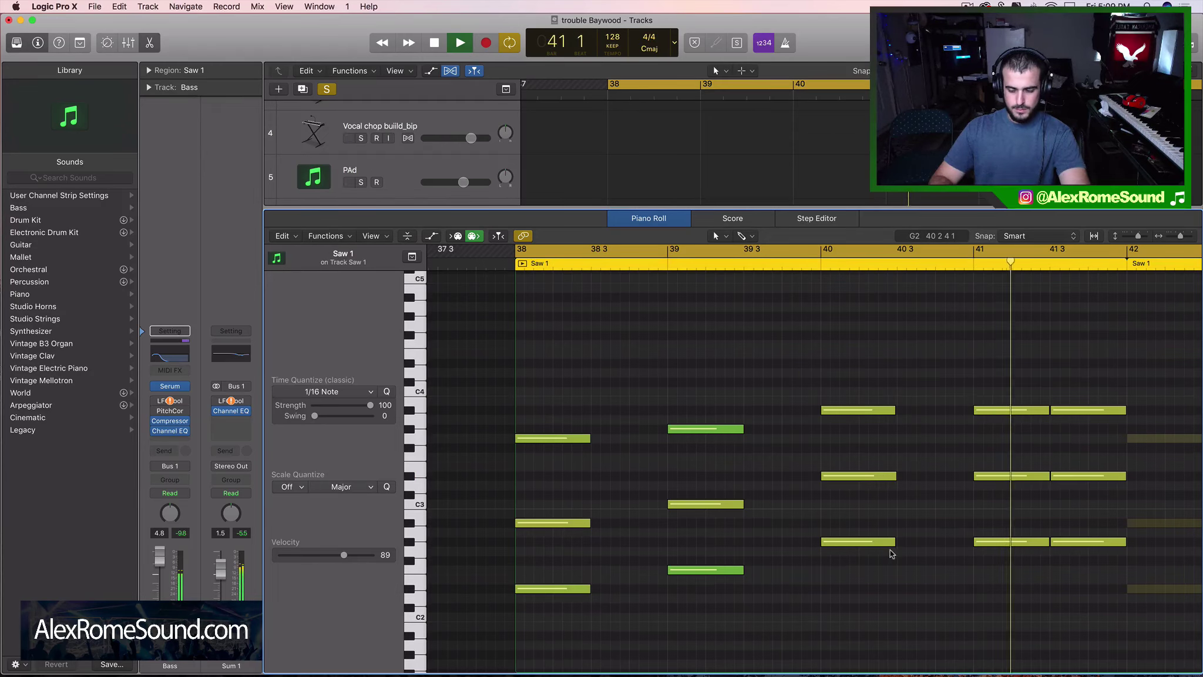
key("space")
left_click(857, 411)
key("space")
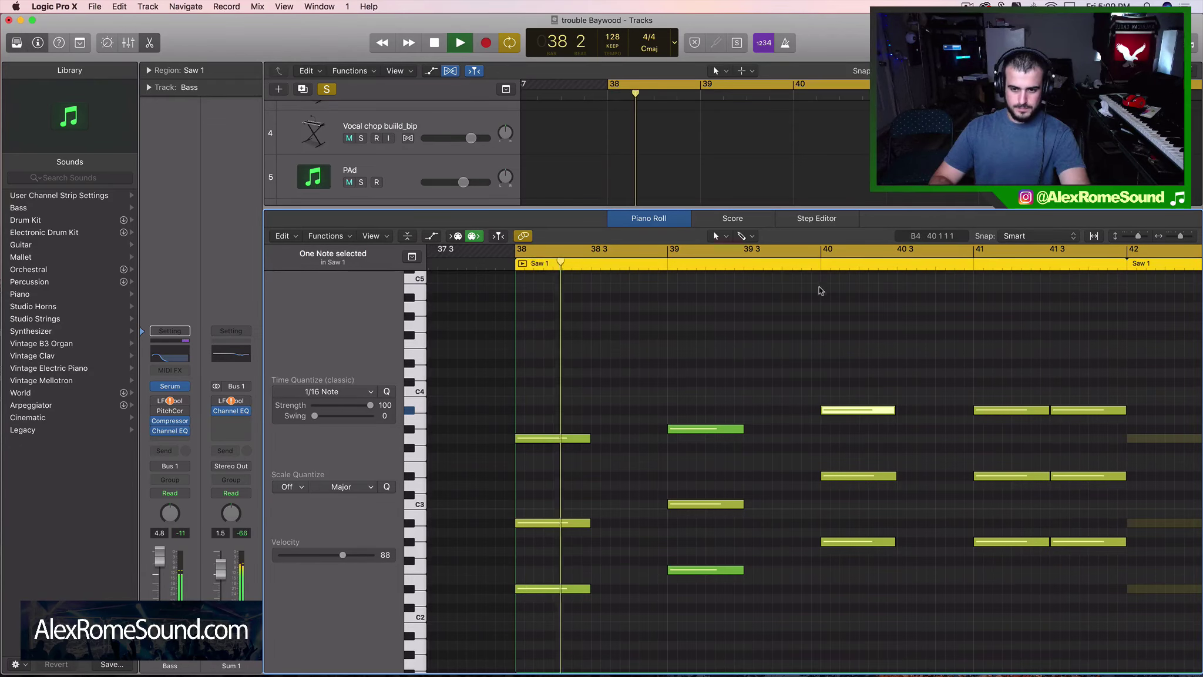
left_click(779, 394)
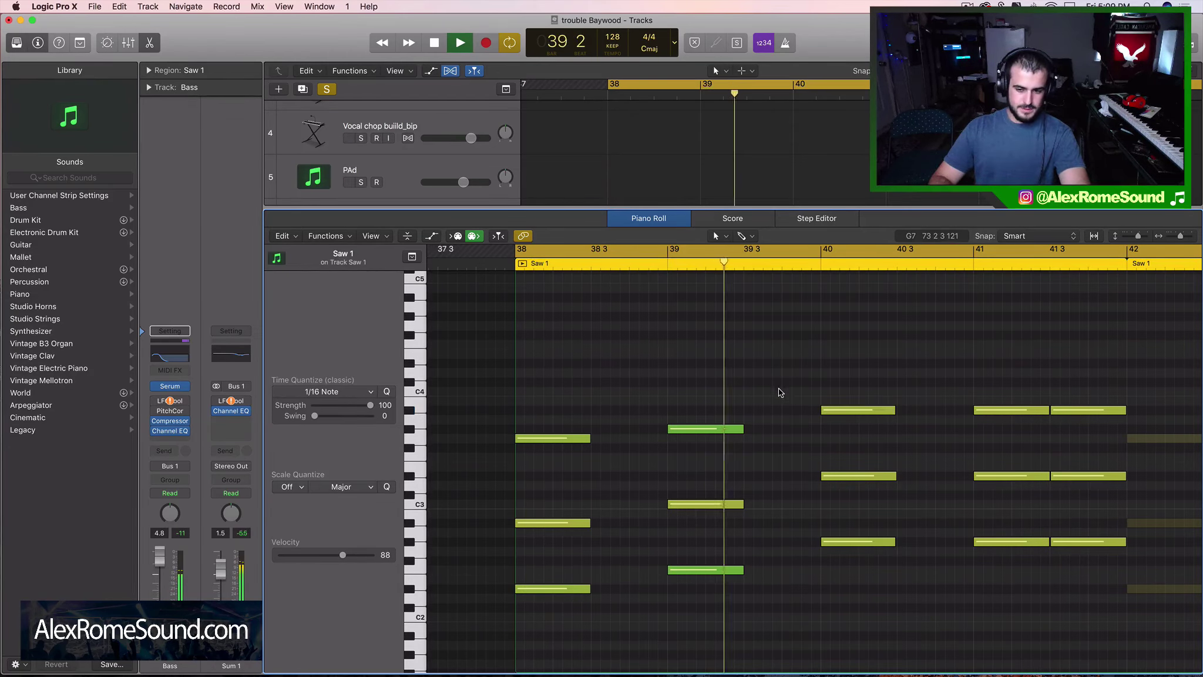
key("space")
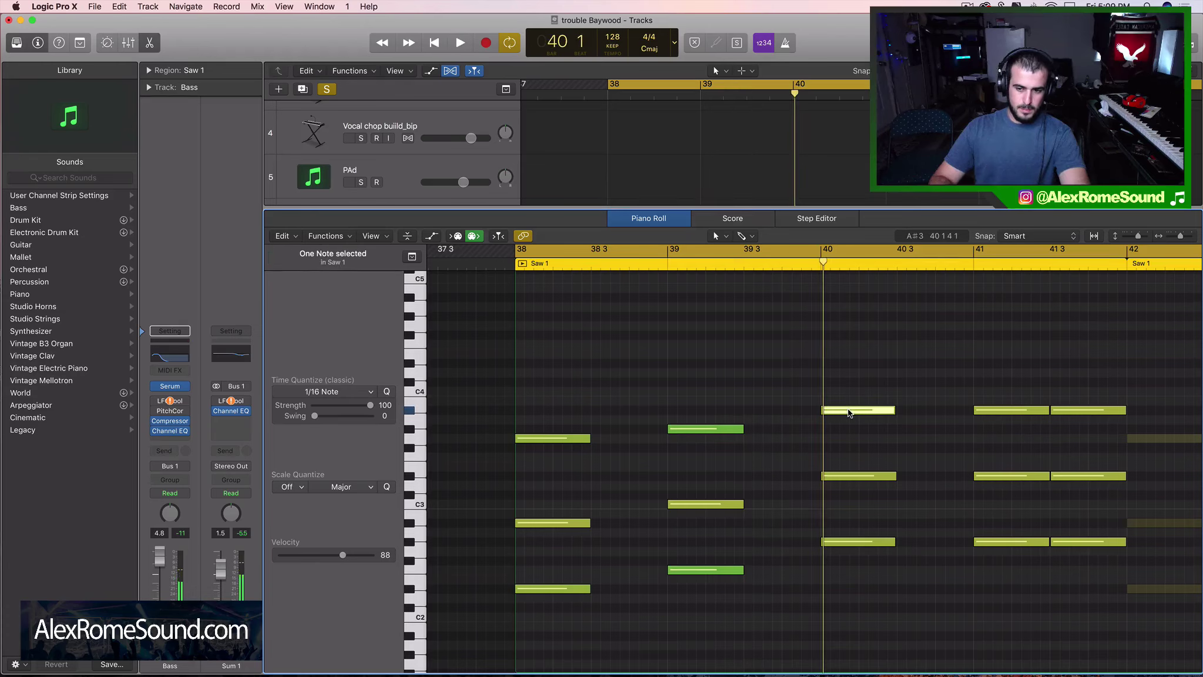
Step: Raise the top note of the bar 40 chord to C4 and play the chords through
left_click_drag(848, 412, 848, 393)
left_click(848, 460)
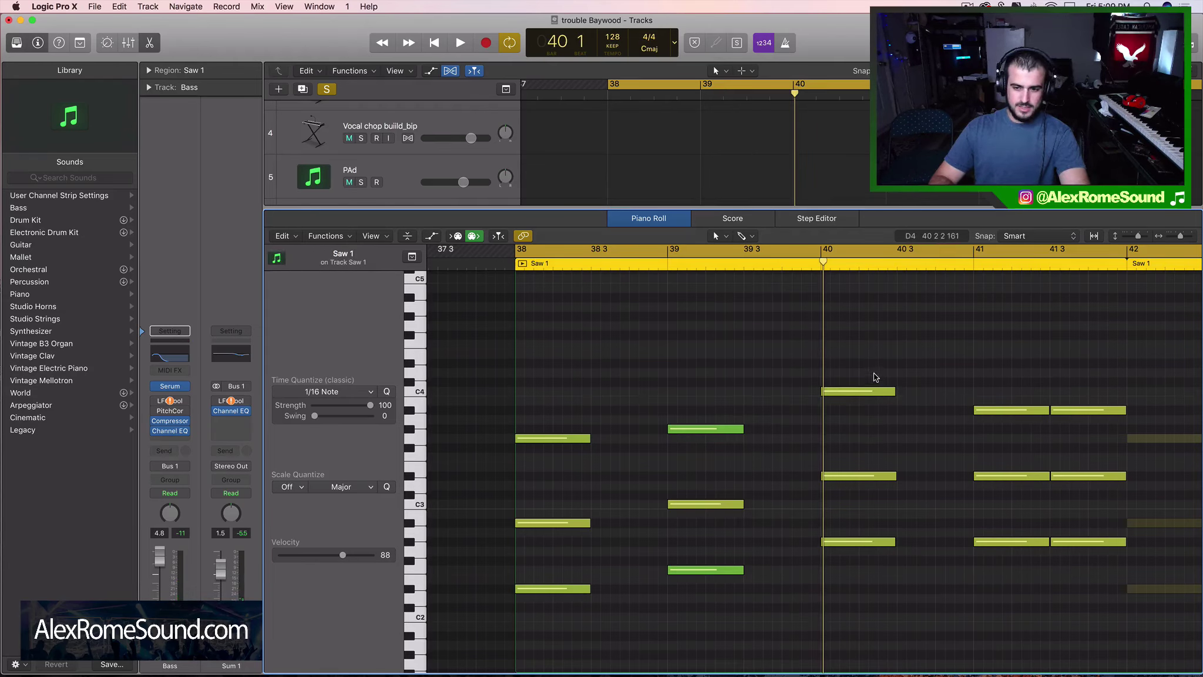
key("space")
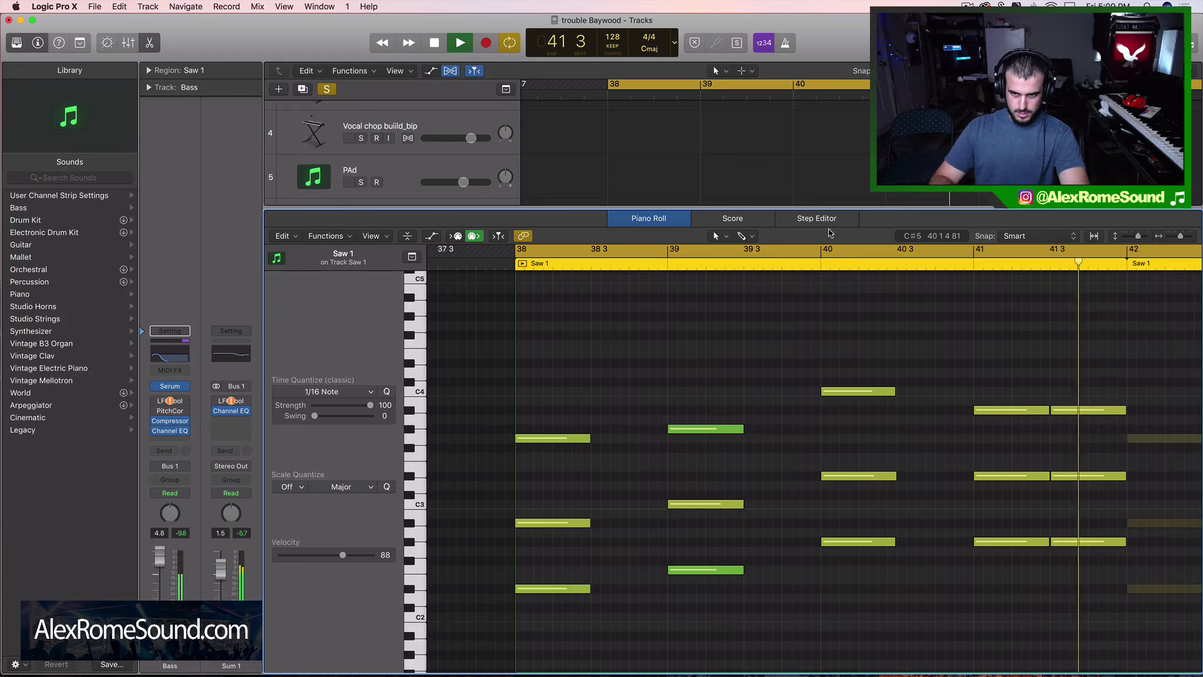
key("space")
Step: Close the Piano Roll and duplicate the Saw 1 track with its settings
key("p")
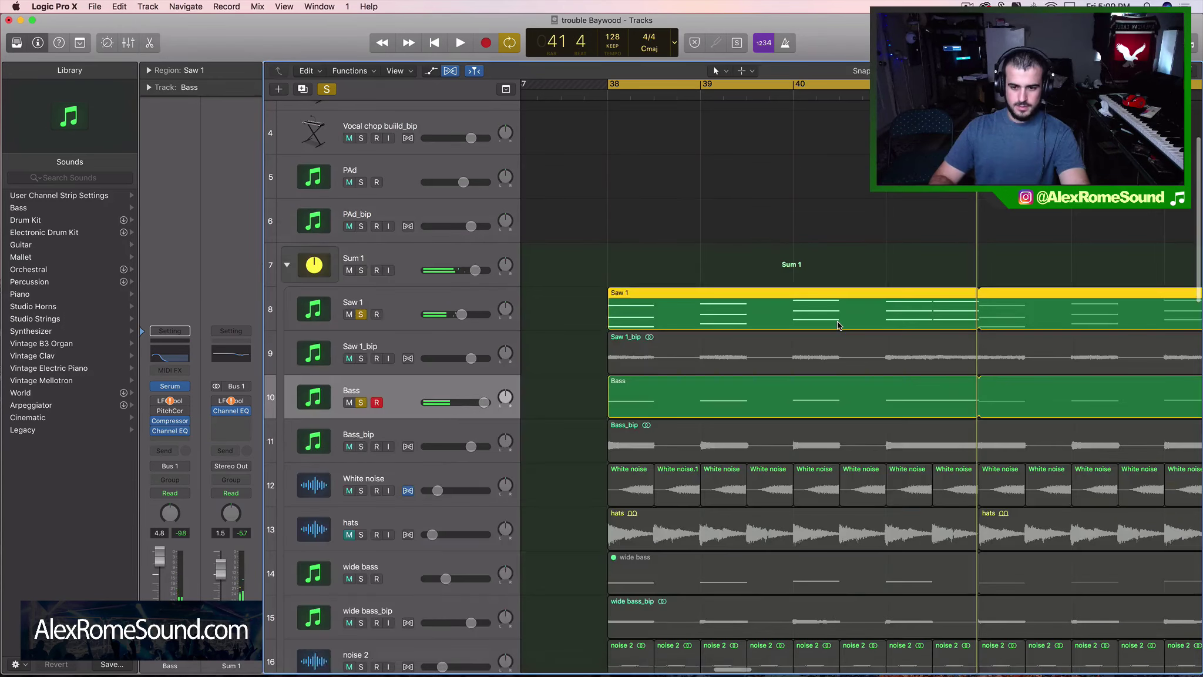
key("super+Left")
key("super+Left")
scroll(838, 326, "right", 2)
key("super+Left")
scroll(840, 326, "right", 4)
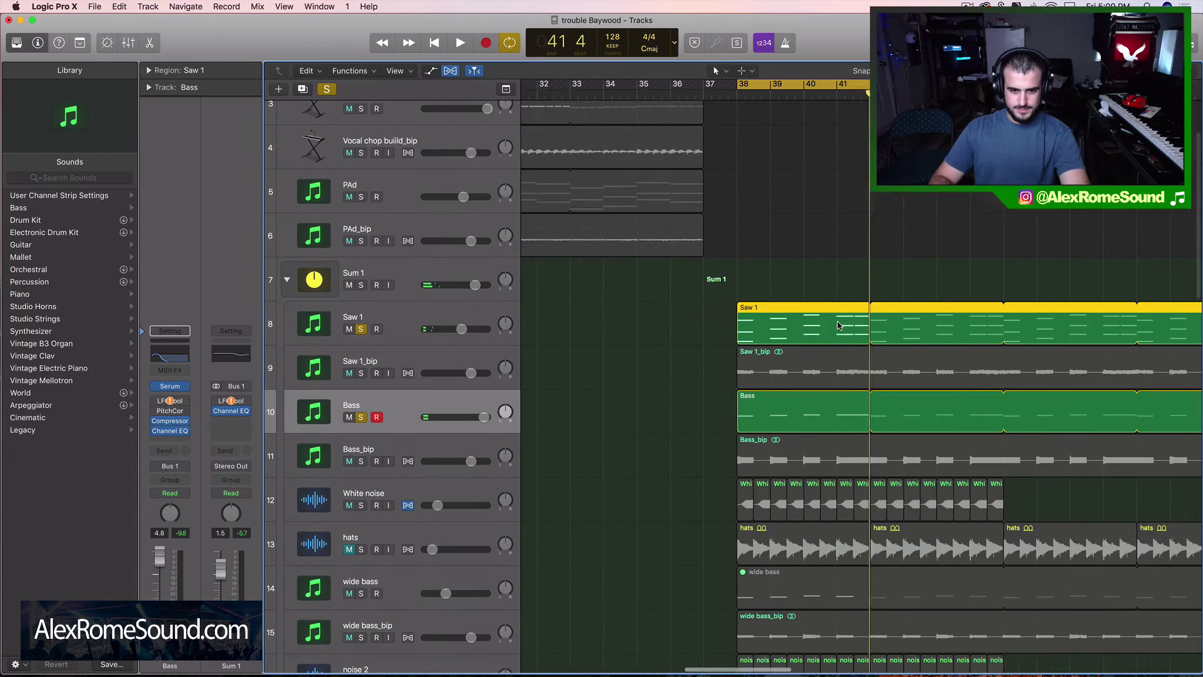
left_click(398, 337)
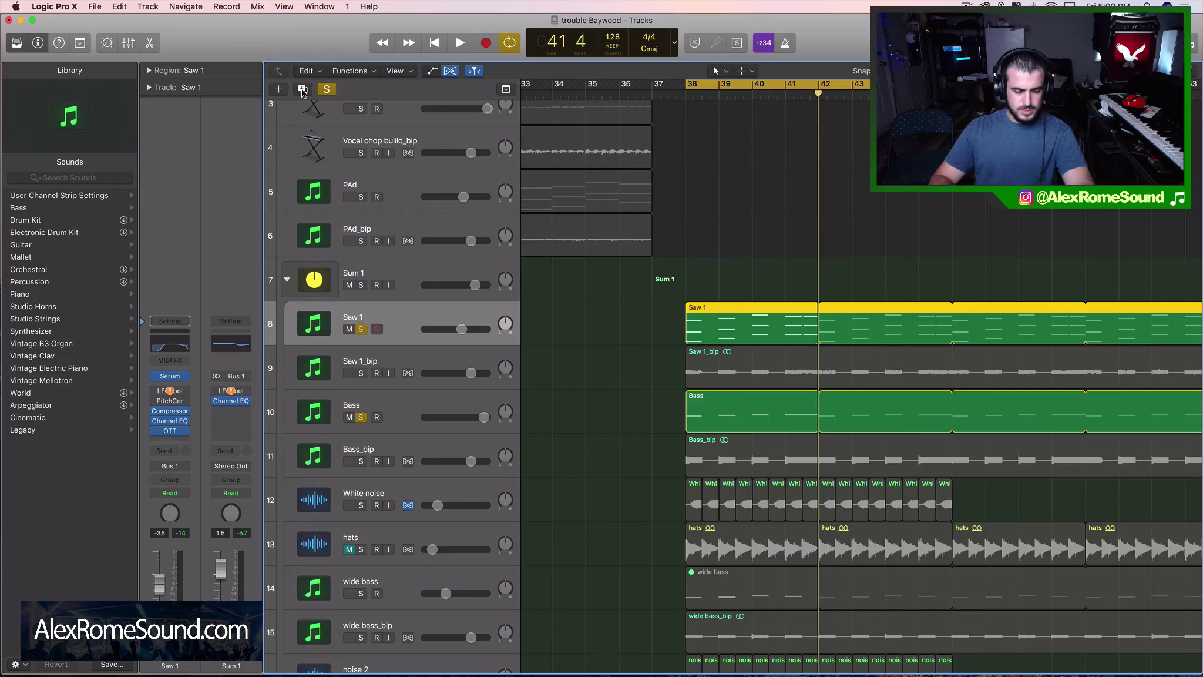
left_click(303, 90)
Step: Copy the Saw 1 MIDI region to bar 38 on the duplicate track and take the original Saw 1 track out of solo
key("super+Left")
key("super+Left")
key("super+Left")
left_click(806, 330)
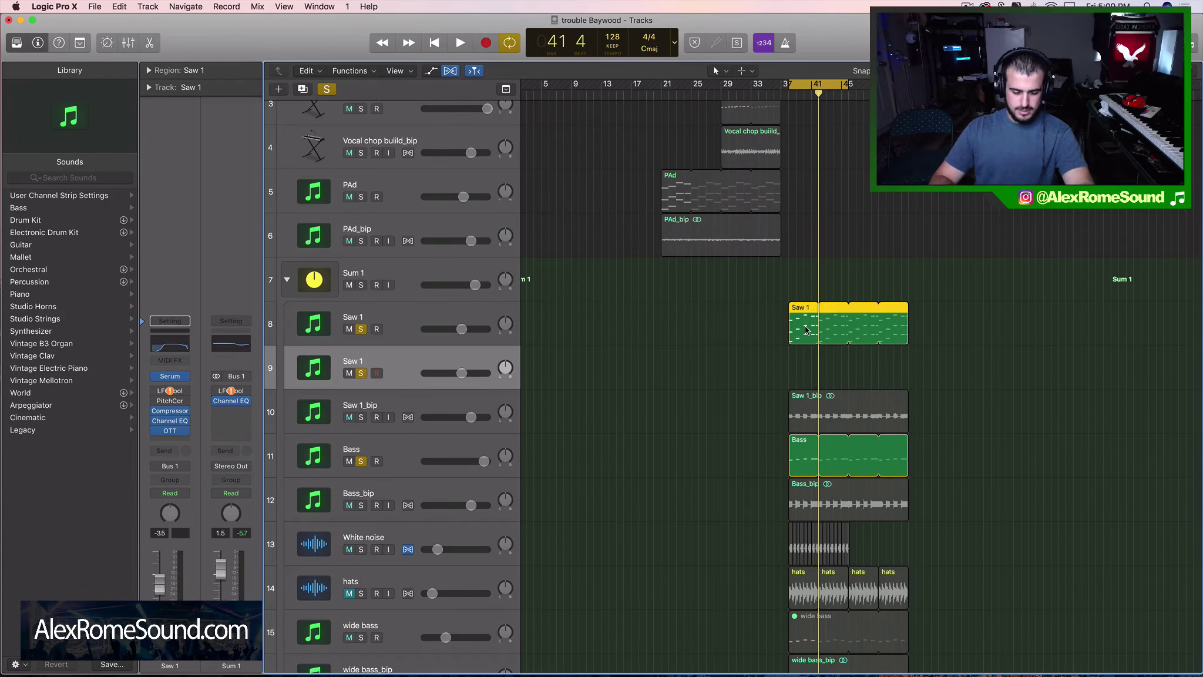
key("super+Right")
key("super+Right")
key("super+Right")
left_click_drag(768, 95, 711, 97)
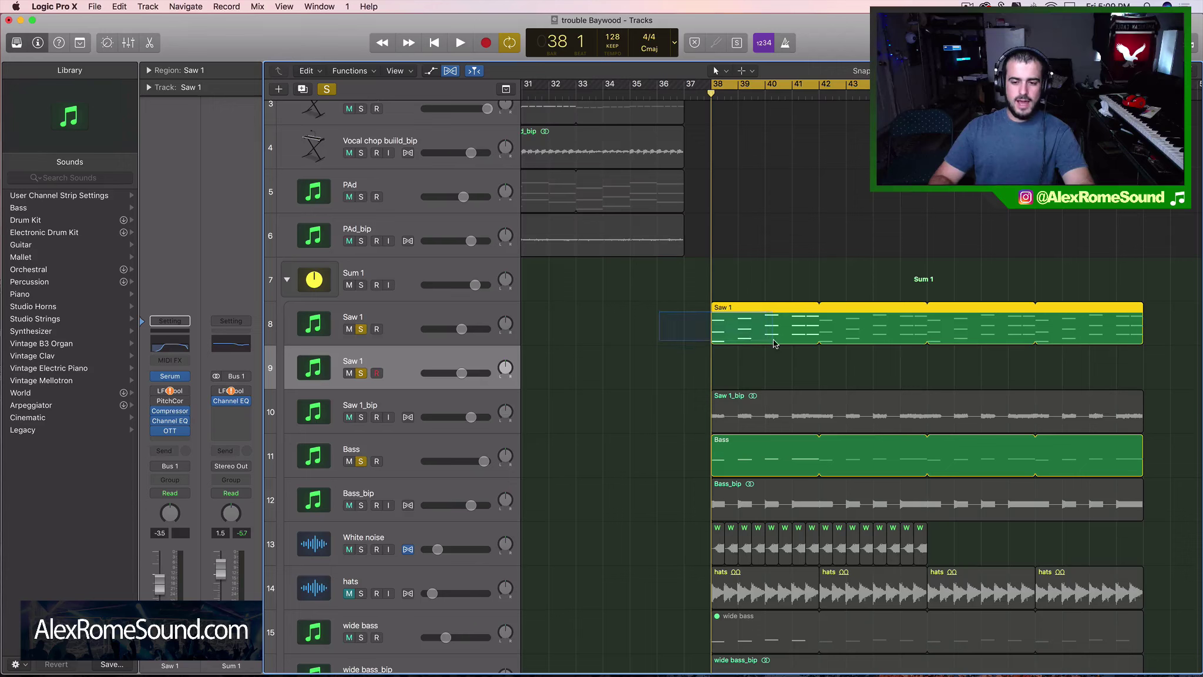
left_click_drag(797, 367, 746, 297)
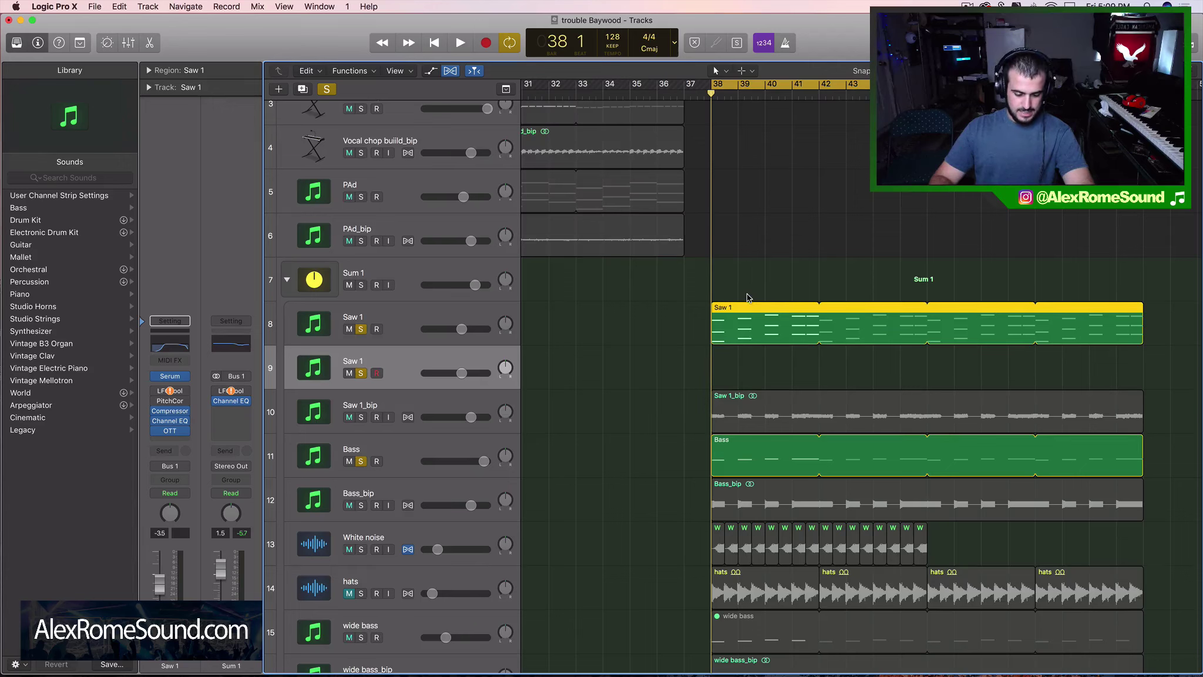
key("super+c")
key("super+v")
left_click(362, 329)
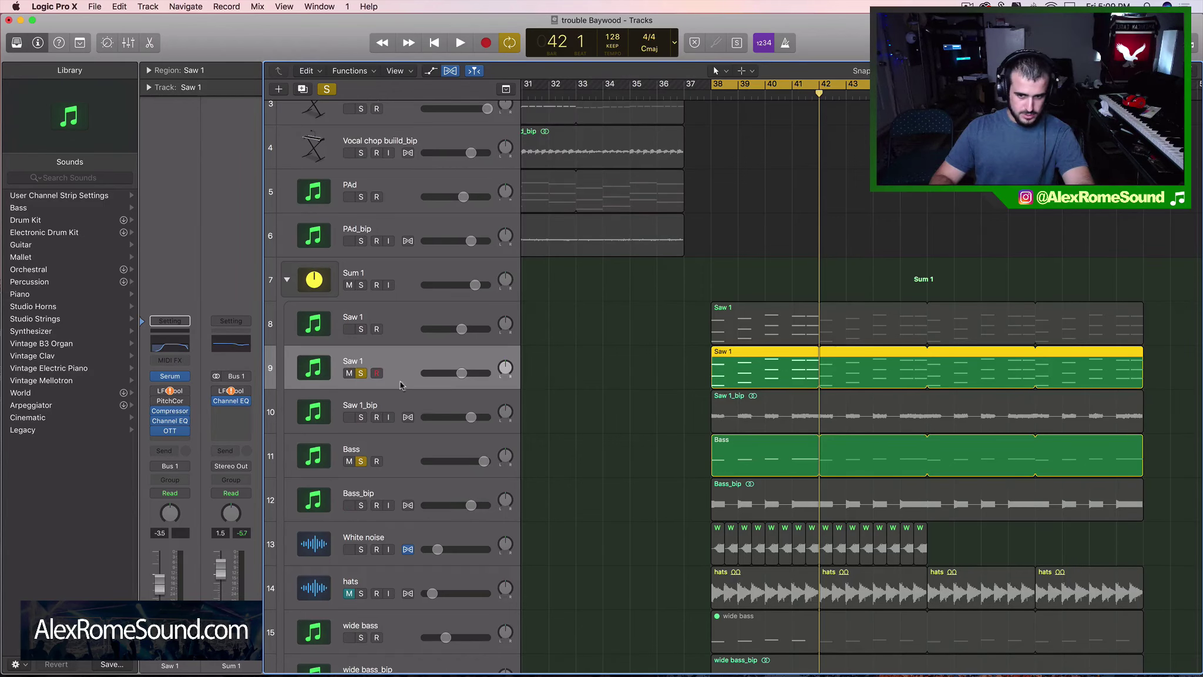
Step: Raise the OSC A unison detune in the duplicate Saw 1 track's Serum during playback, then hide the plug-in window
key("space")
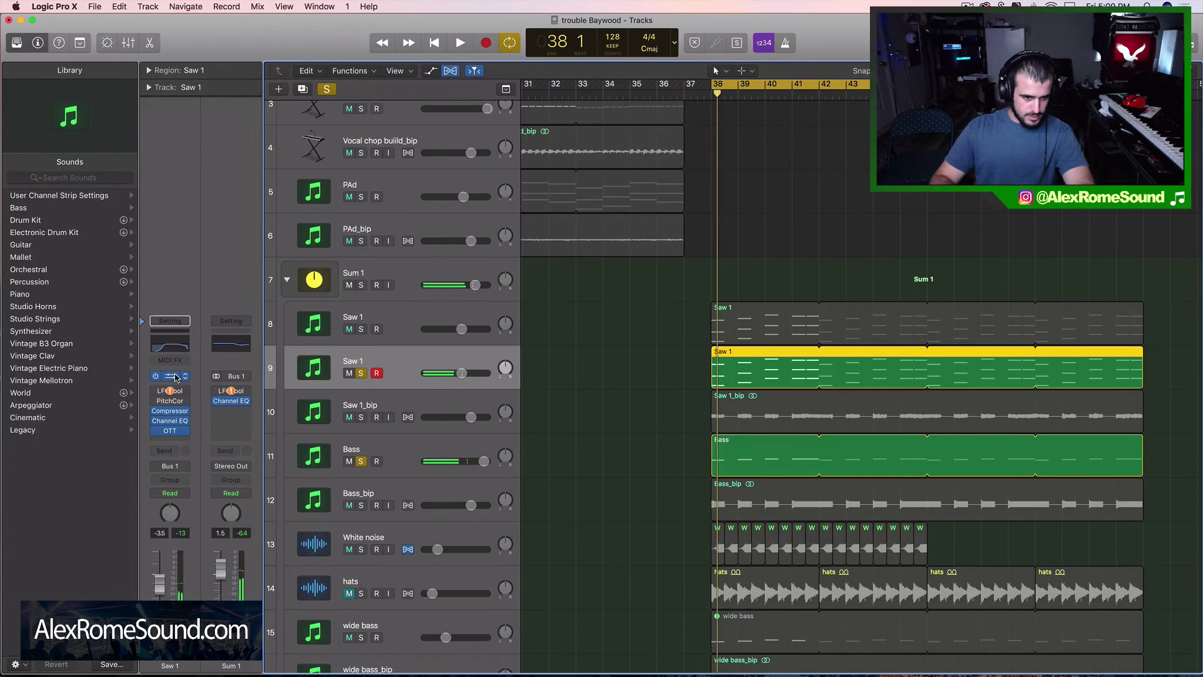
key("v")
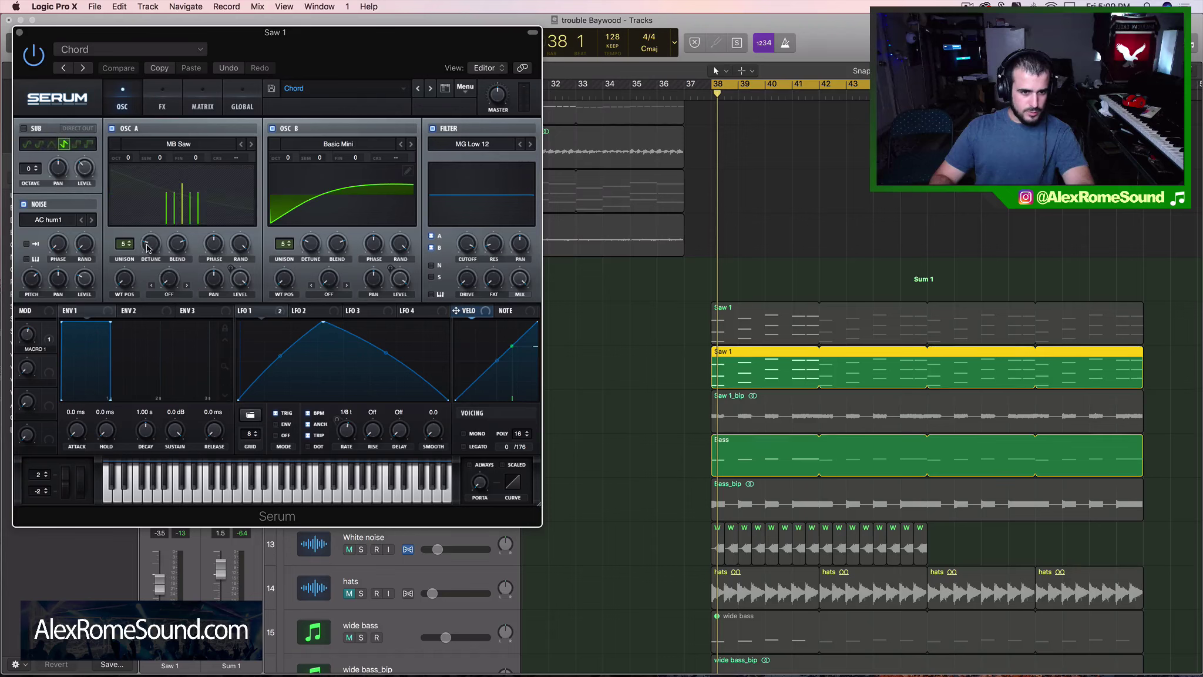
left_click_drag(147, 243, 151, 225)
key("space")
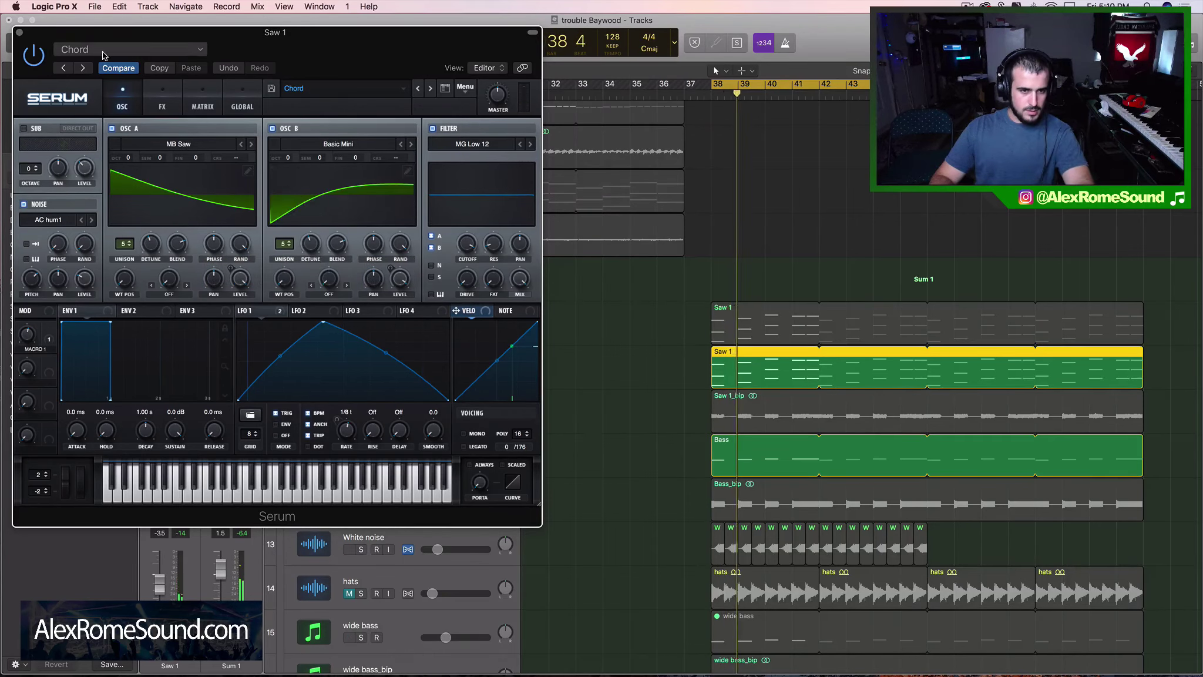
key("v")
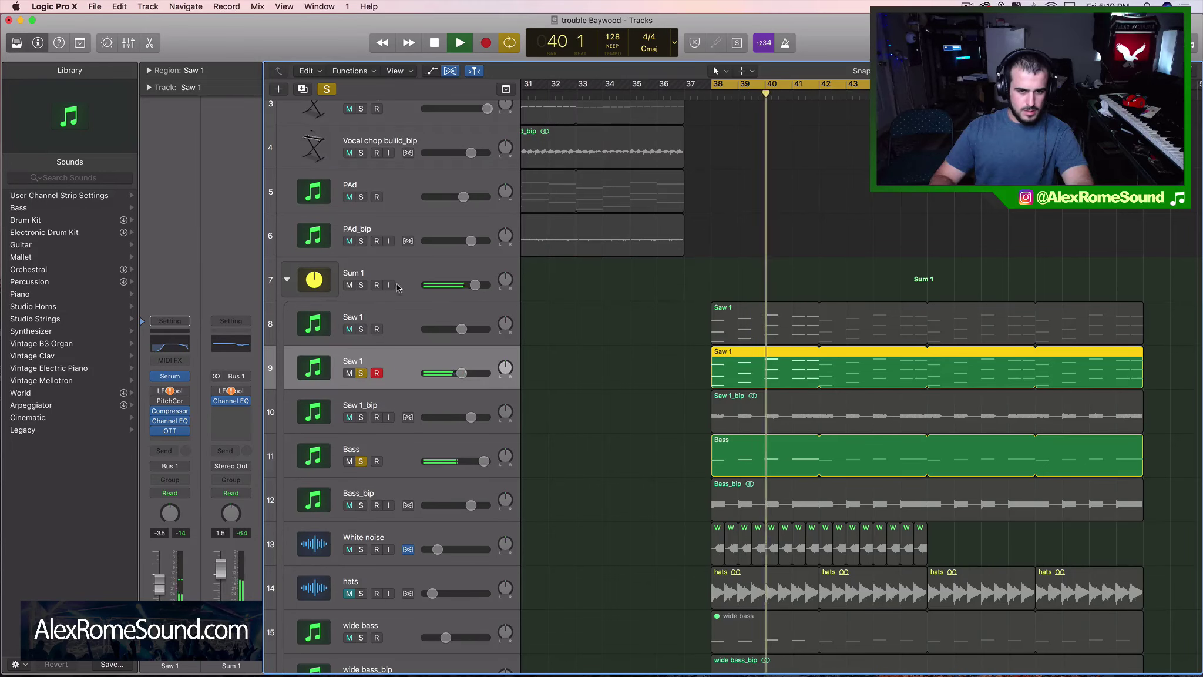
Step: Stop playback and check the OTT settings on the duplicate Saw 1 track
key("space")
left_click(405, 284)
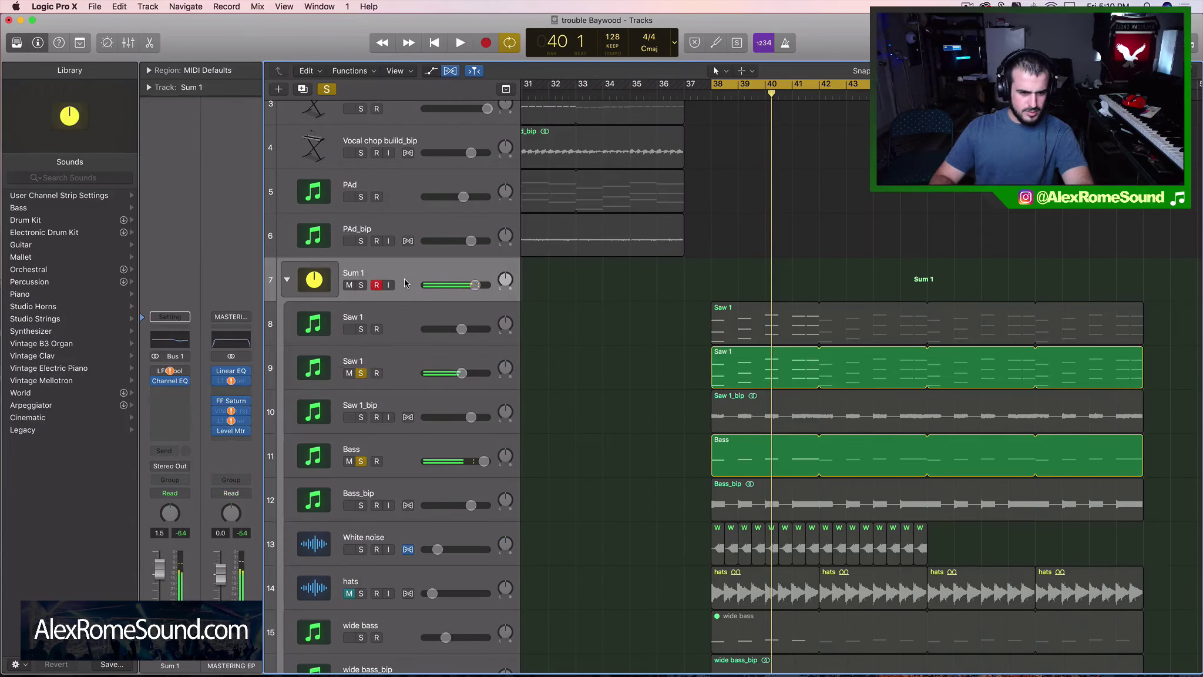
left_click(386, 374)
left_click(170, 431)
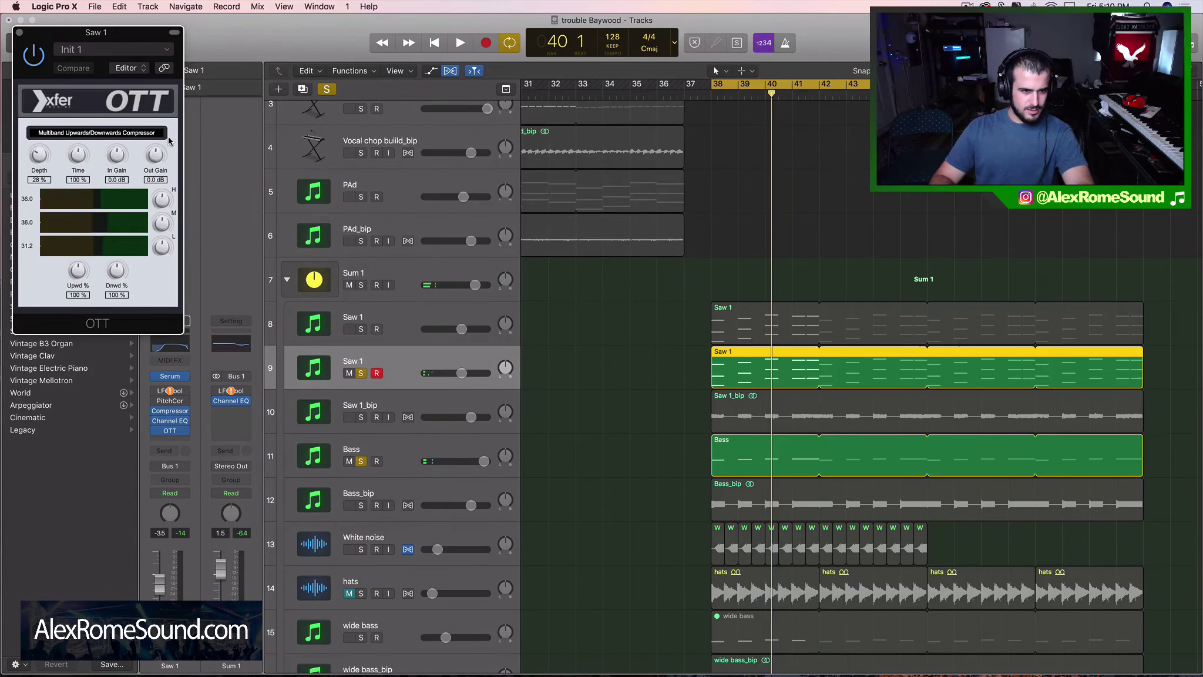
left_click(19, 30)
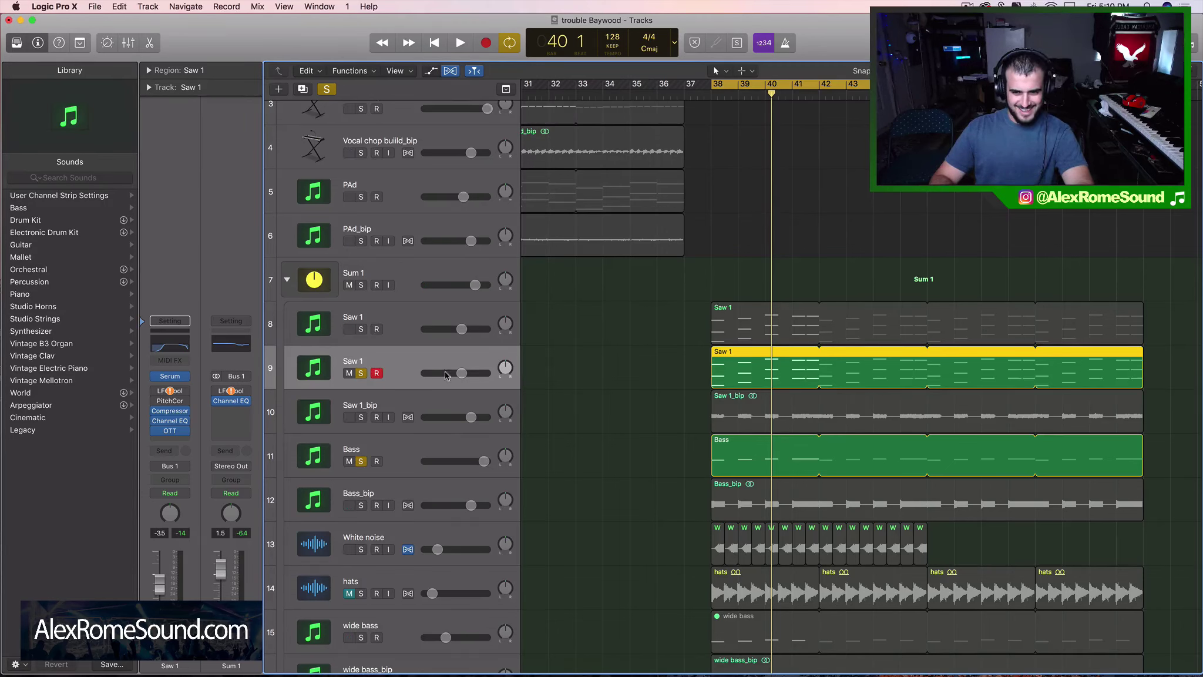
Step: Solo the original Saw 1 track along with its duplicate, play the layers together and mute the Bass track
left_click(361, 329)
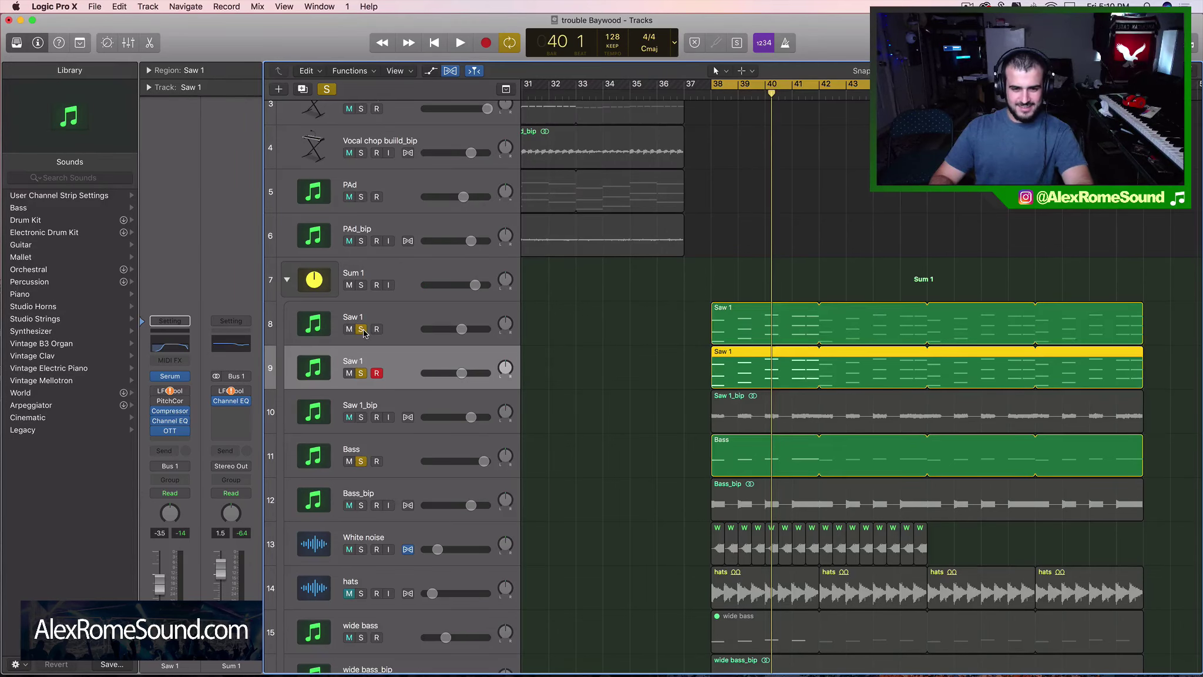
key("space")
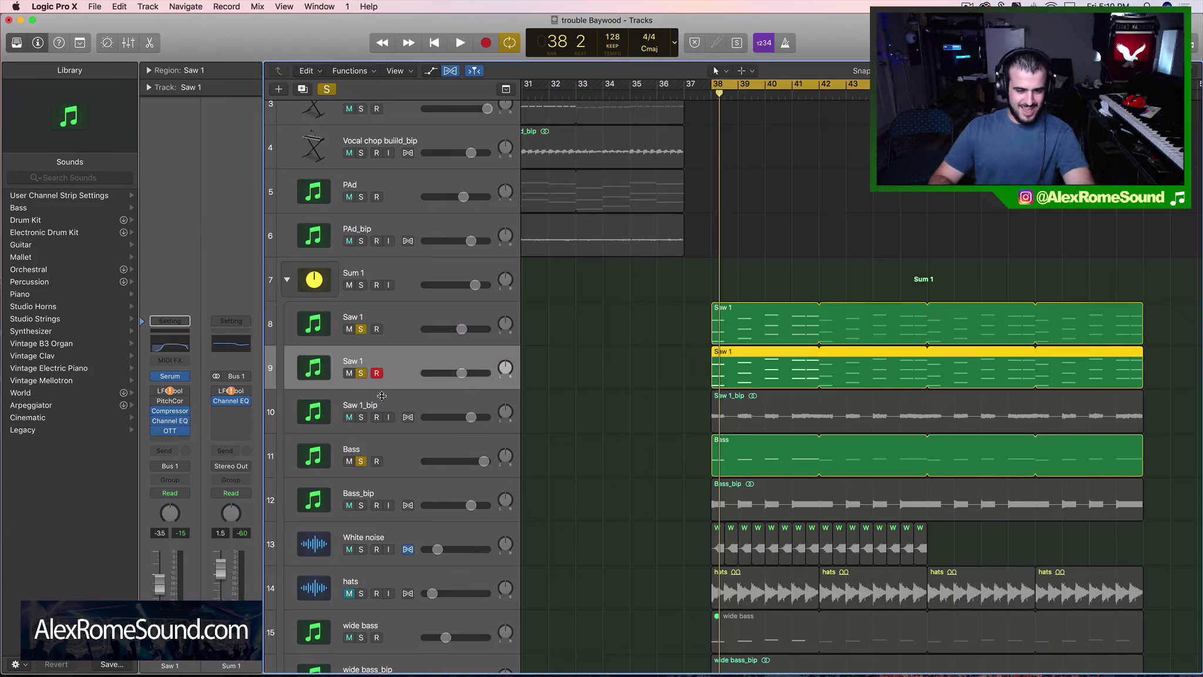
left_click(351, 461)
Step: Move both Saw 1 tracks out of the Sum 1 stack and group them in a new summing stack
left_click(415, 269)
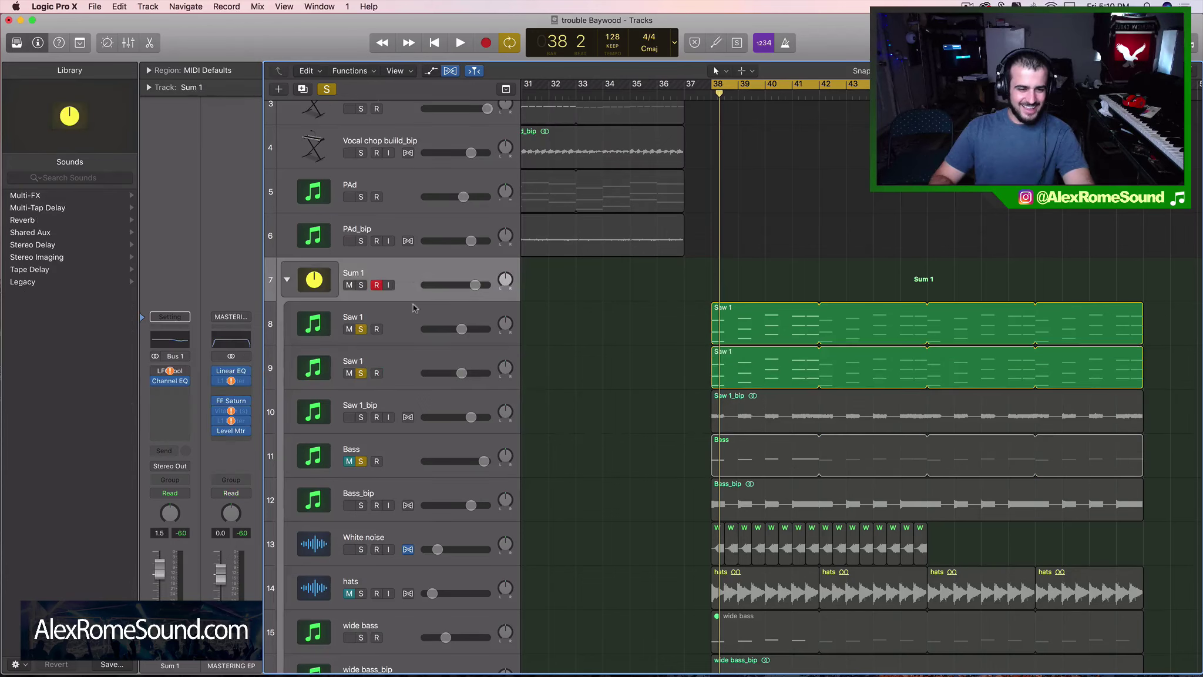
left_click(404, 360)
left_click(408, 329, "shift")
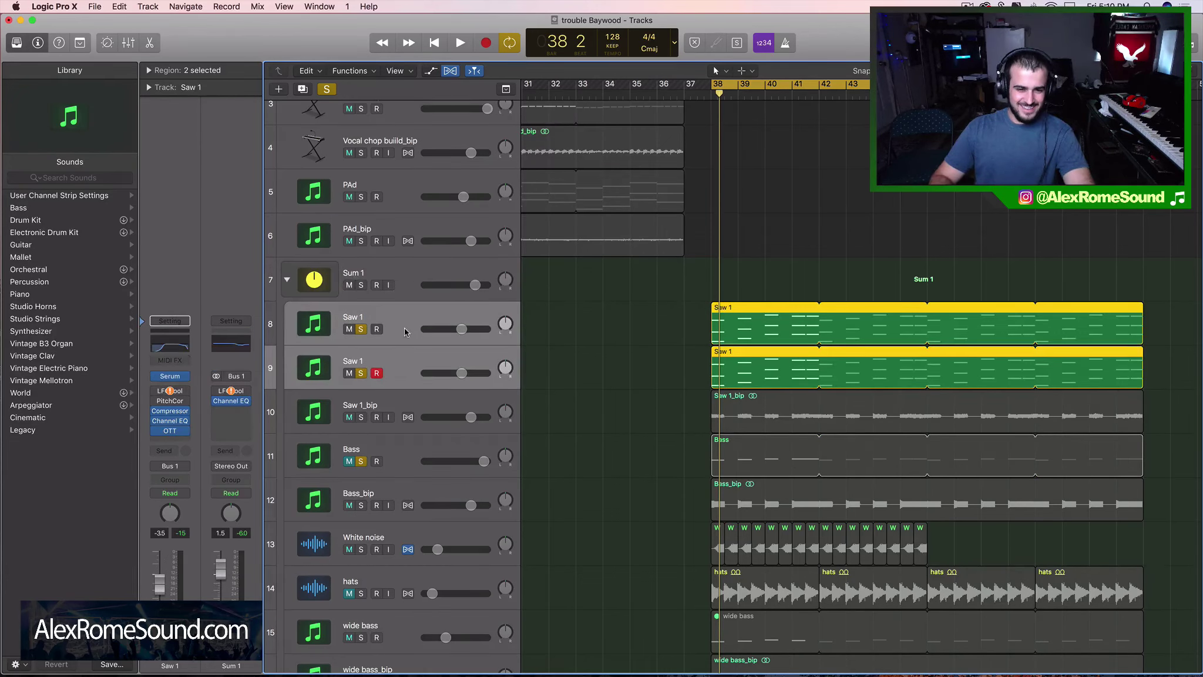
left_click_drag(396, 365, 406, 287)
right_click(406, 286)
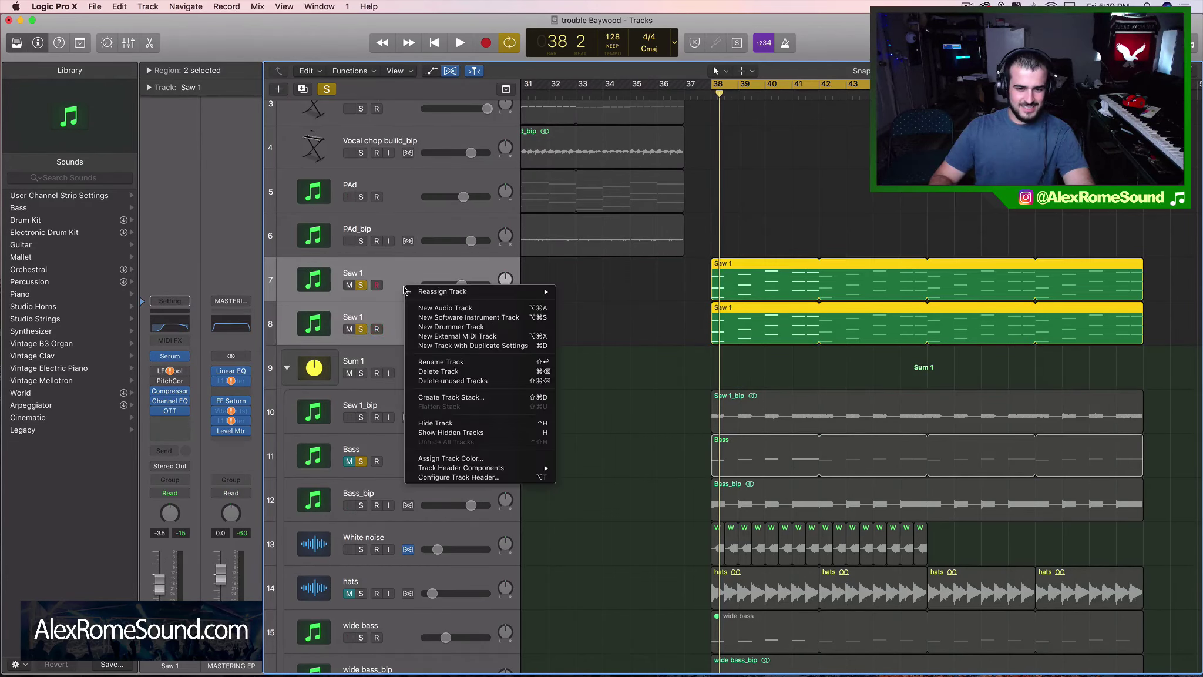
left_click(441, 399)
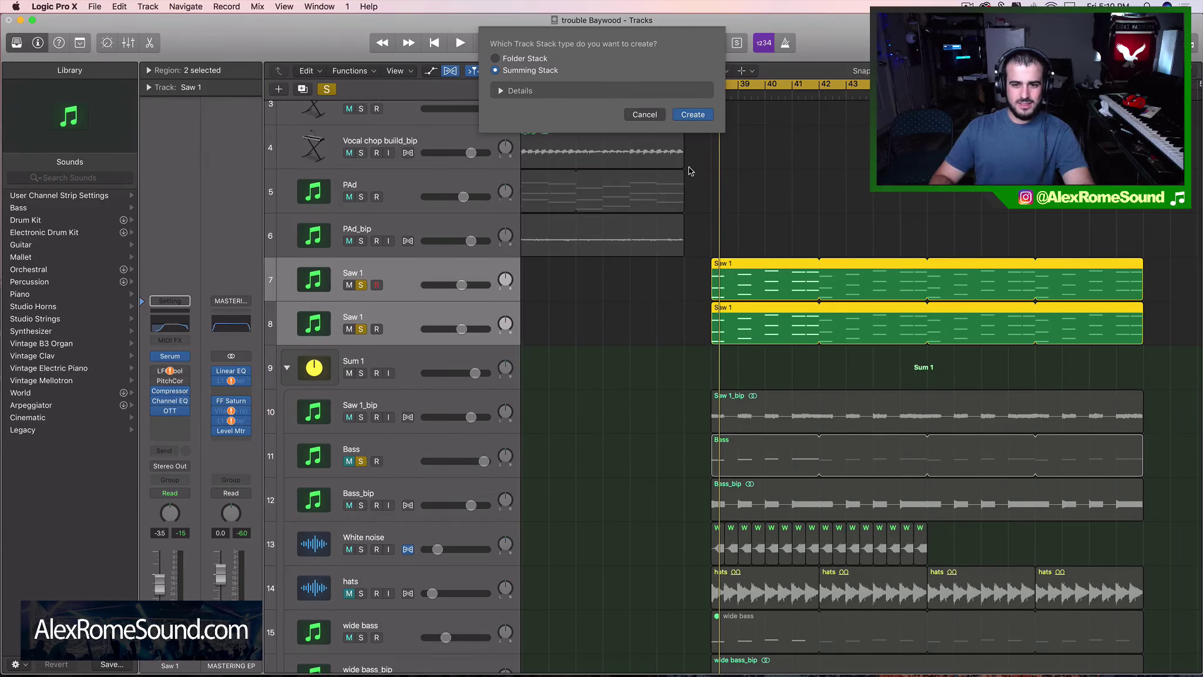
left_click(692, 115)
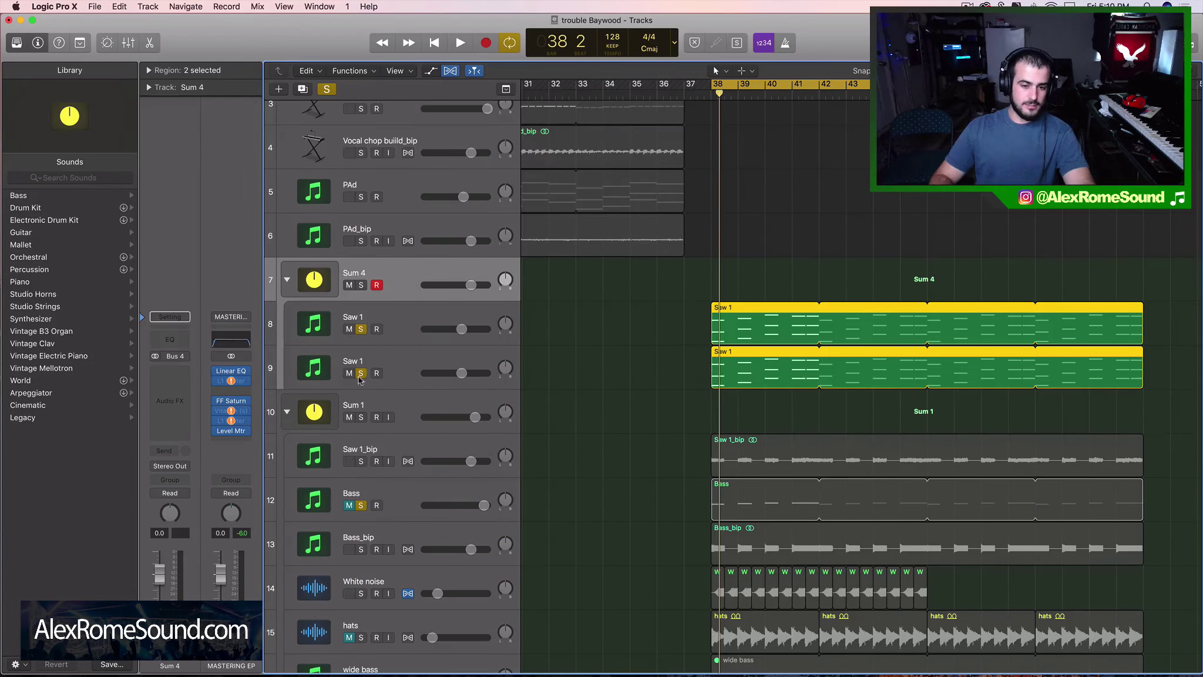
Step: Take both Saw 1 tracks and the Bass track out of solo and unmute the Bass
left_click(360, 374)
left_click(360, 330)
left_click(362, 506)
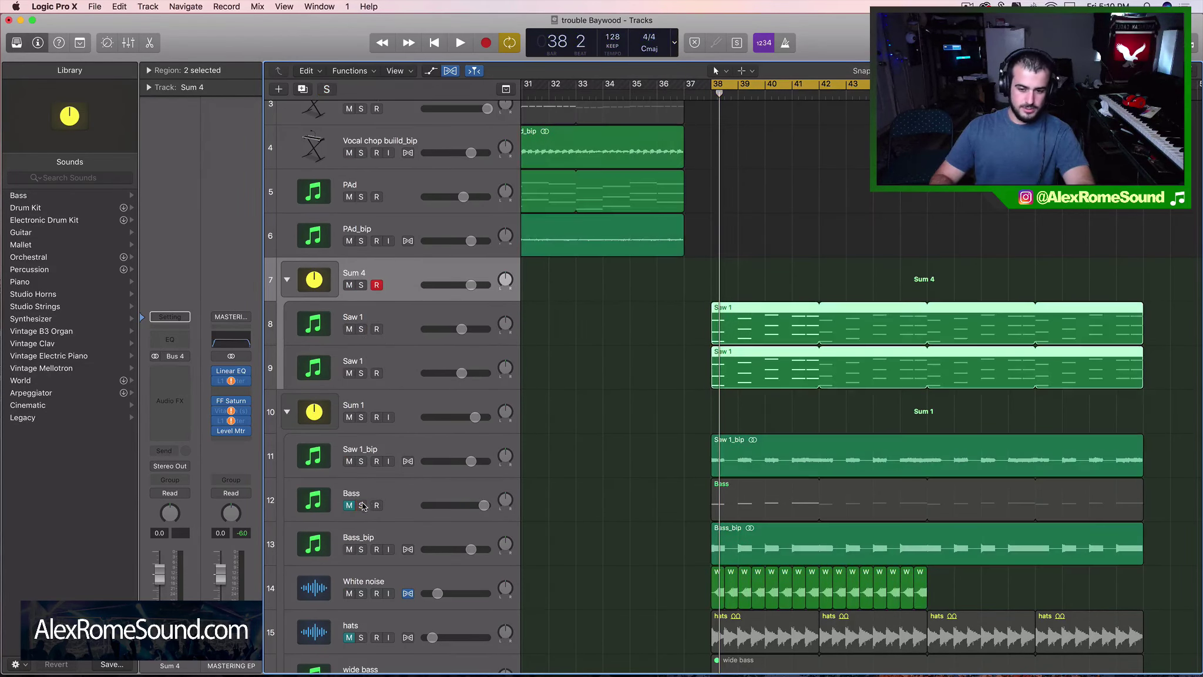
left_click(372, 508)
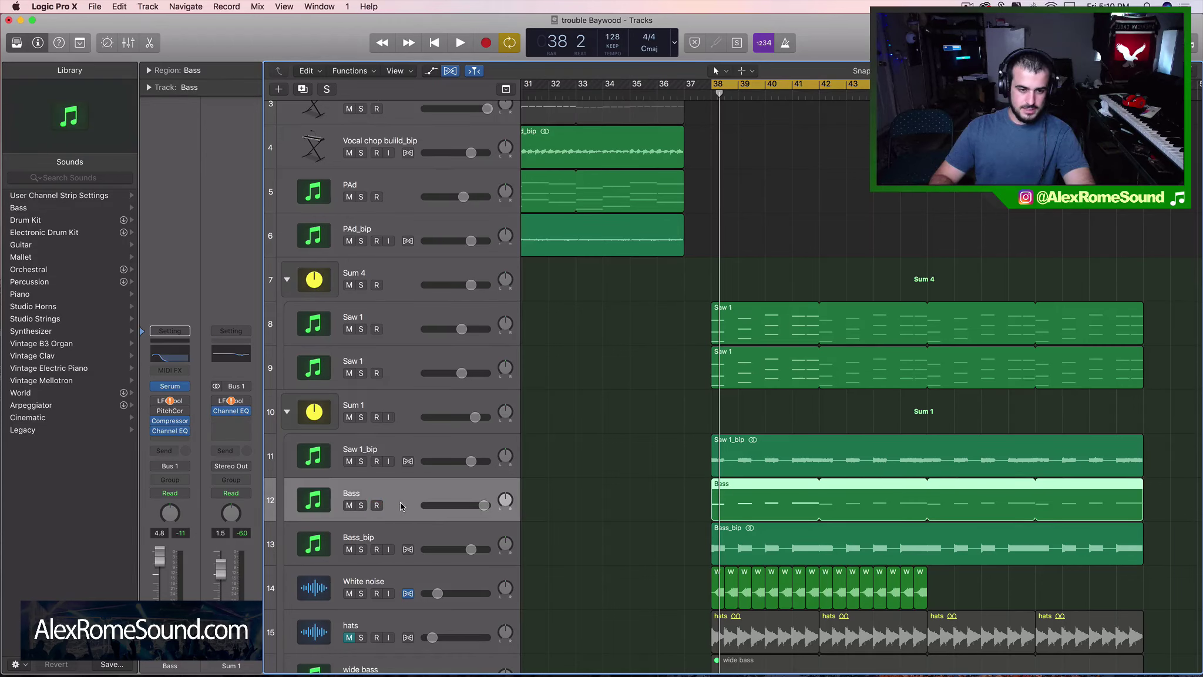
Step: Move the Bass track into the Sum 4 stack at 0.8 dB volume and solo the stack for playback
left_click_drag(401, 502, 458, 381)
left_click(361, 285)
key("space")
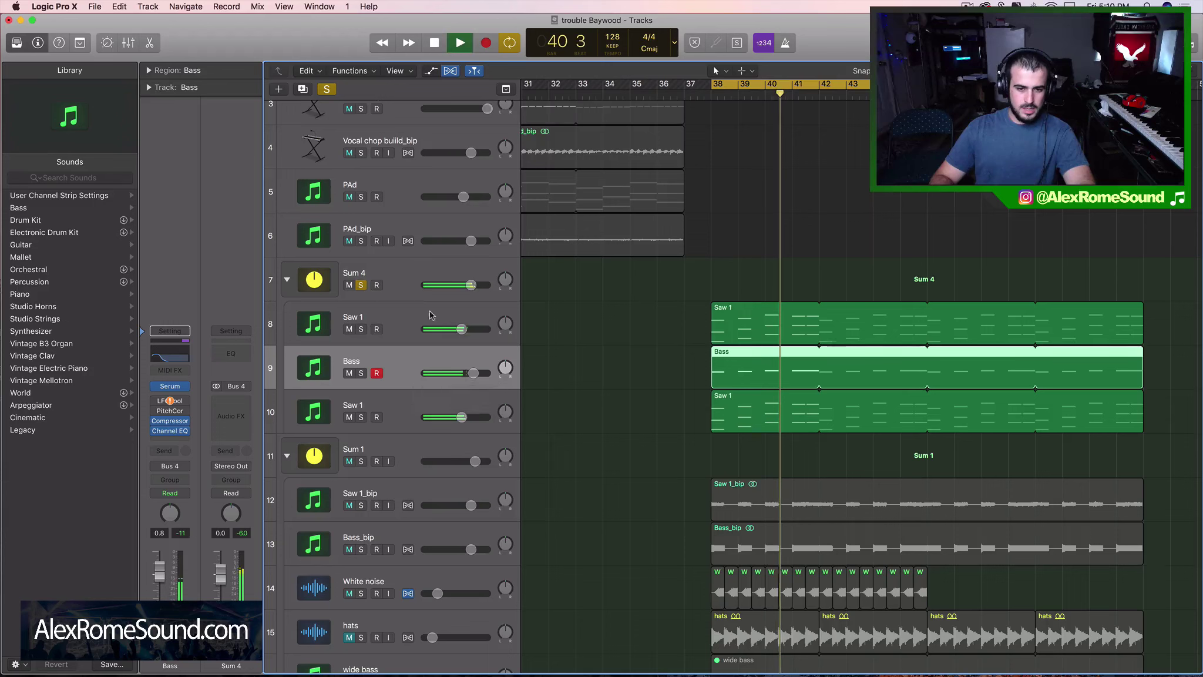
key("space")
Step: Insert a ChromaVerb reverb on the Sum 4 stack
left_click(386, 295)
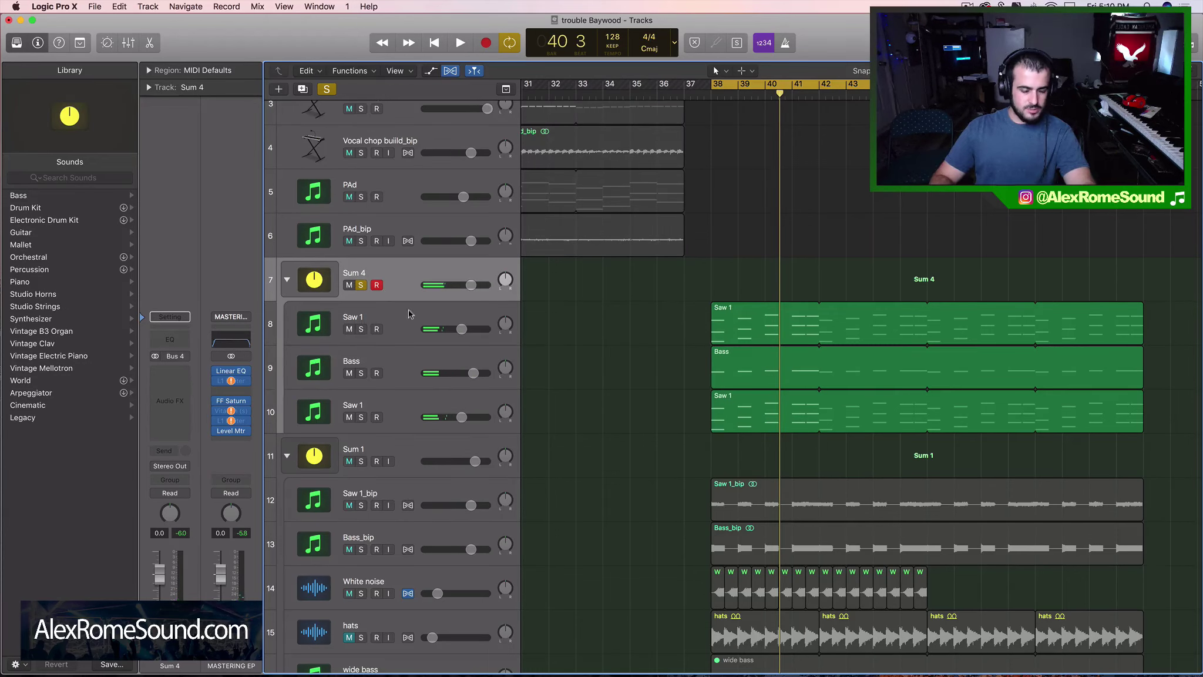
left_click(158, 383)
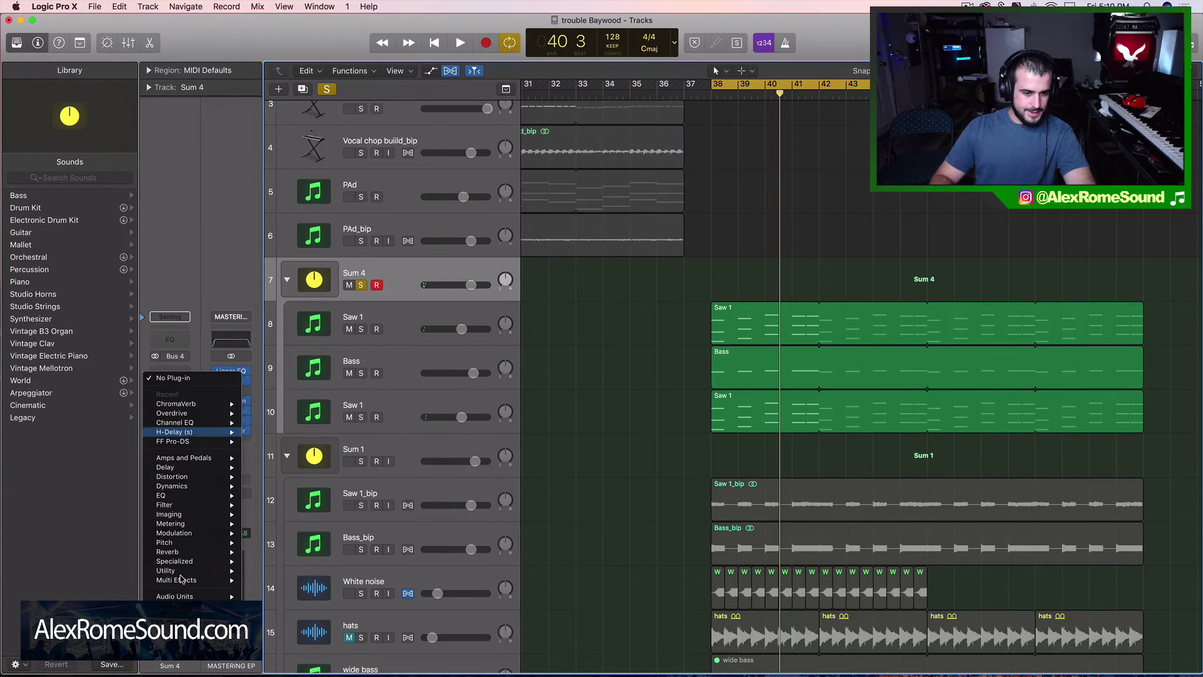
mouse_move(226, 551)
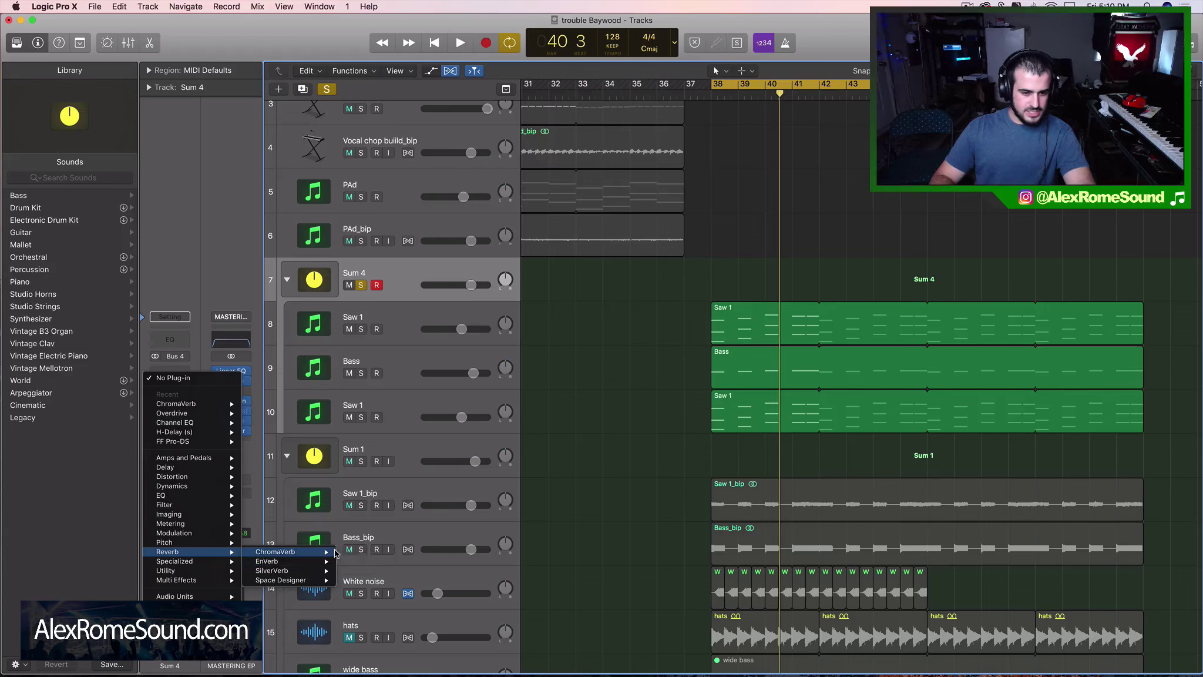
left_click(353, 553)
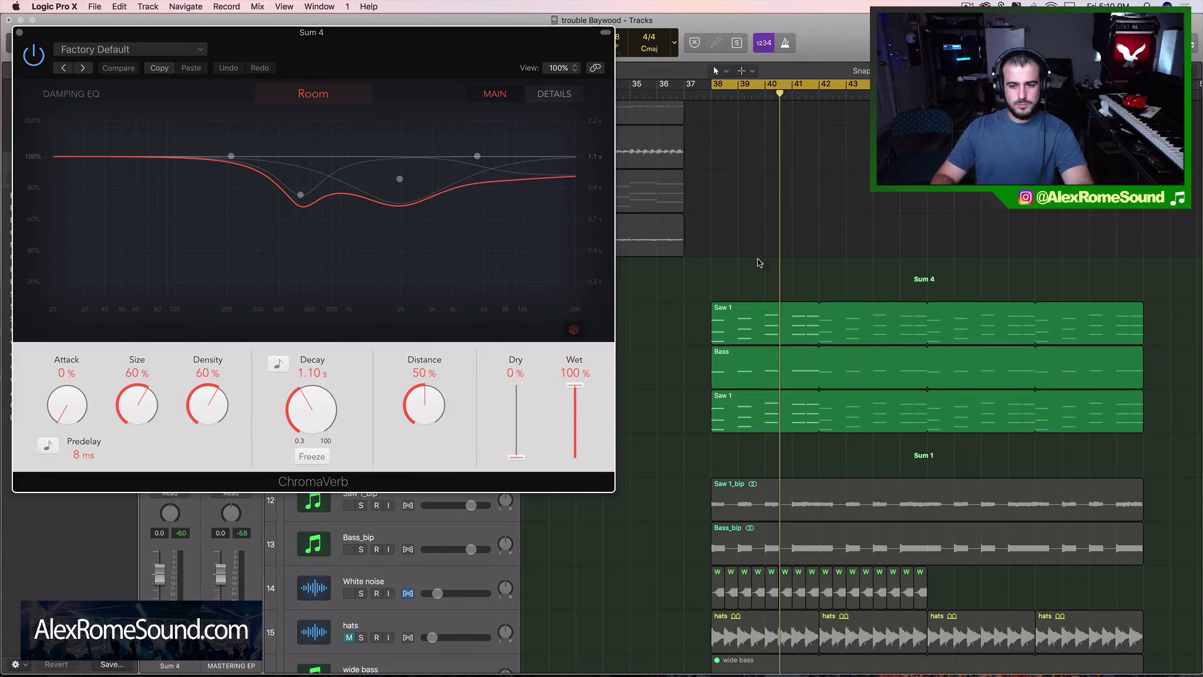
left_click(758, 263)
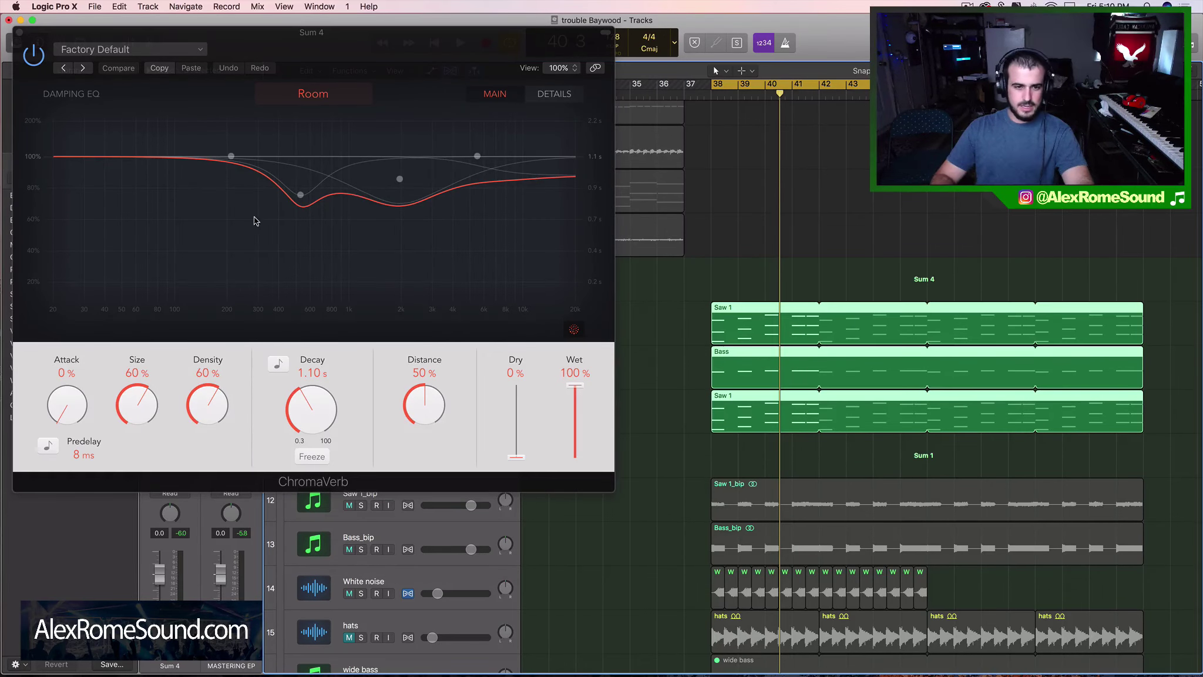
Step: Set ChromaVerb's high damping band to 16600 Hz at ratio 0.10, dry to 100%, wet to 19% and decay to 2.10 s
left_click_drag(477, 156, 564, 333)
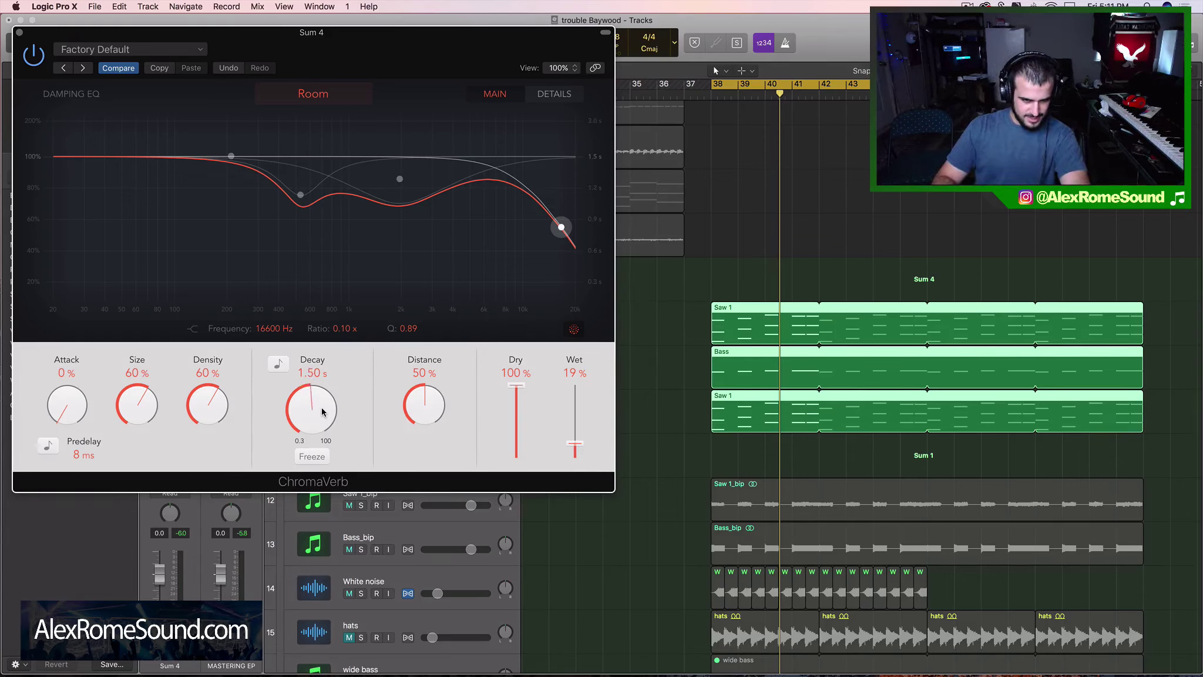
left_click_drag(322, 404, 322, 398)
key("space")
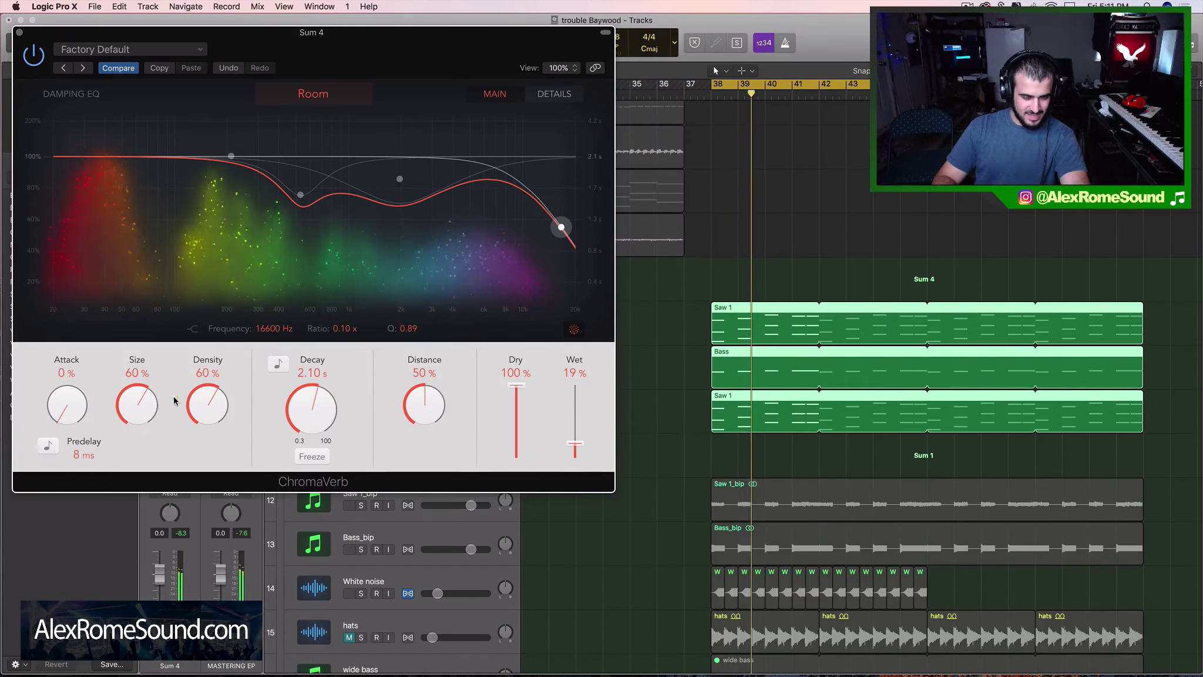
Step: Pull down ChromaVerb's lowest damping band during playback, listen to the result and close the plug-in window
left_click_drag(231, 156, 180, 220)
key("space")
key("space")
key("super+w")
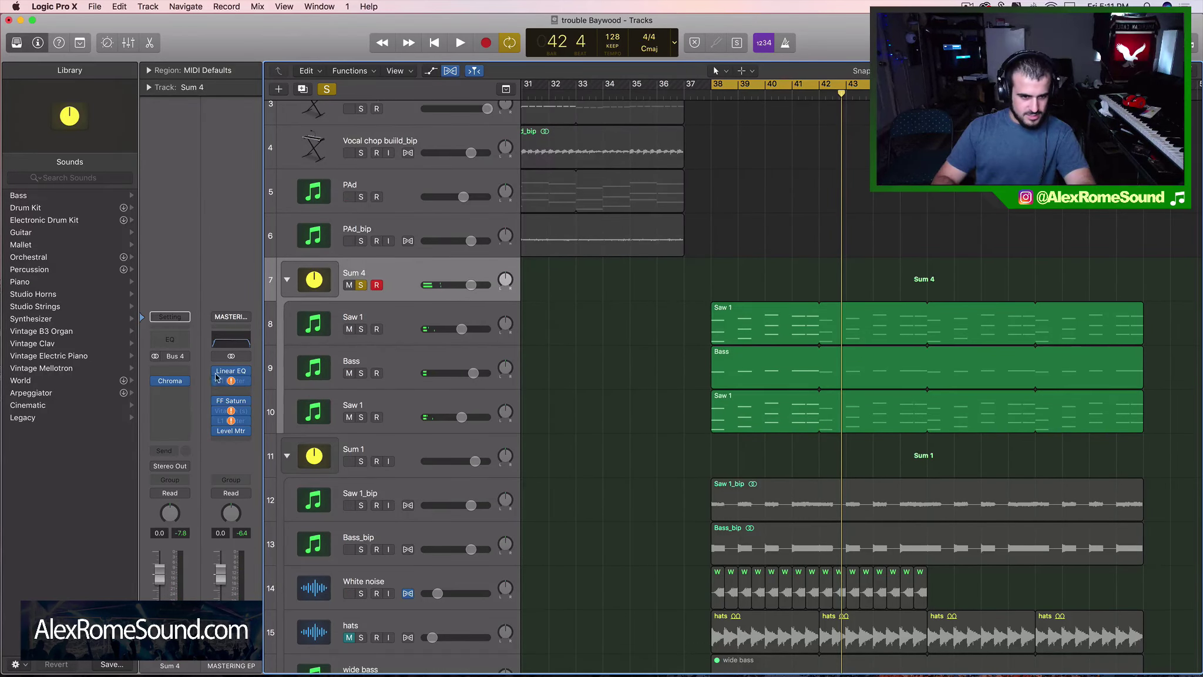
Step: Insert FabFilter Pro-C 2 after the ChromaVerb on the Sum 4 stack
left_click(181, 390)
mouse_move(194, 603)
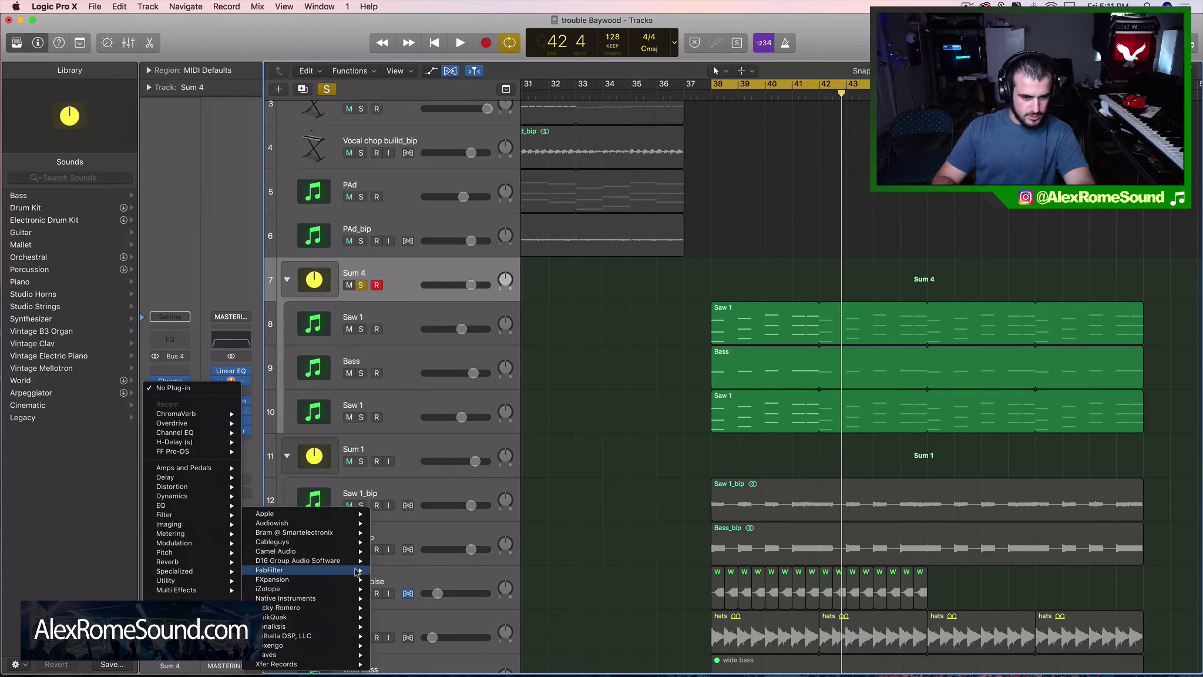
mouse_move(305, 570)
left_click(467, 571)
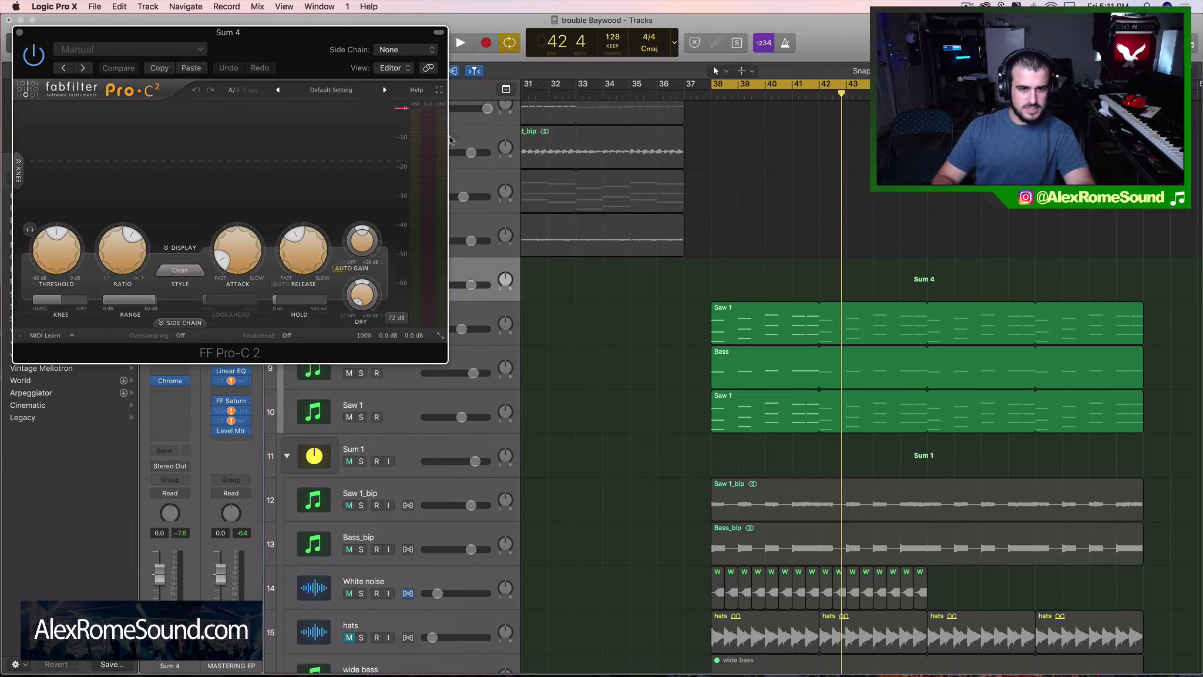
Step: Sidechain Pro-C 2 externally from drop_kick (Audio 8) and play the drop to hear the ducking
left_click(388, 50)
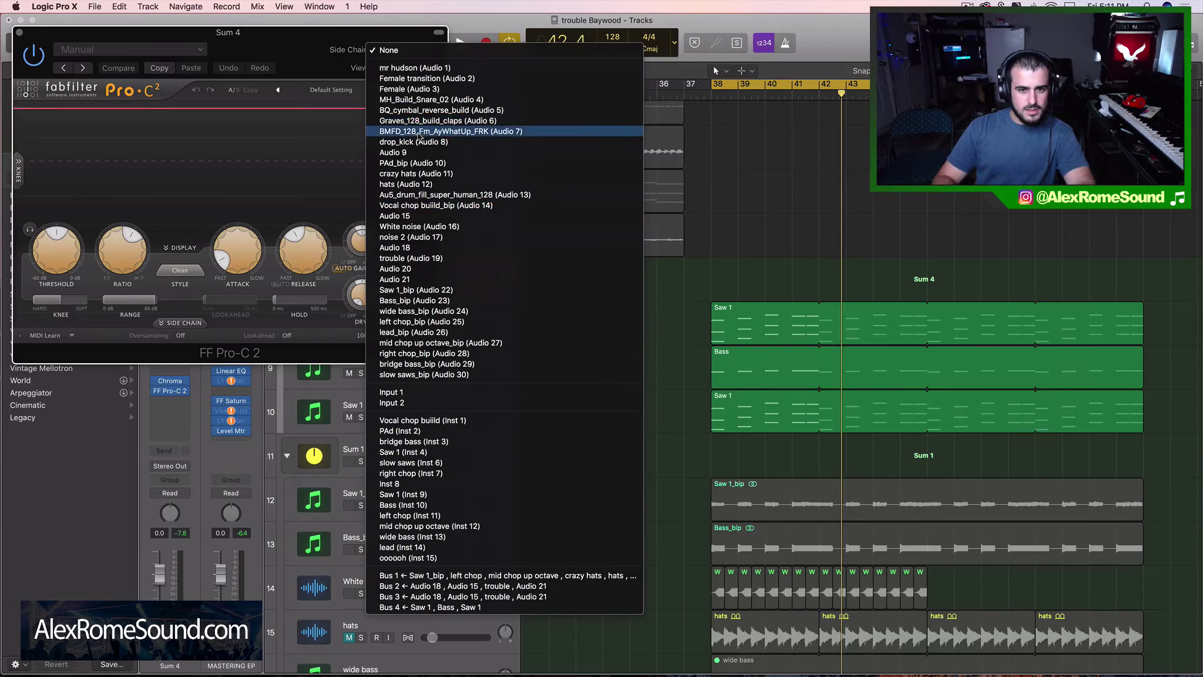
left_click(210, 260)
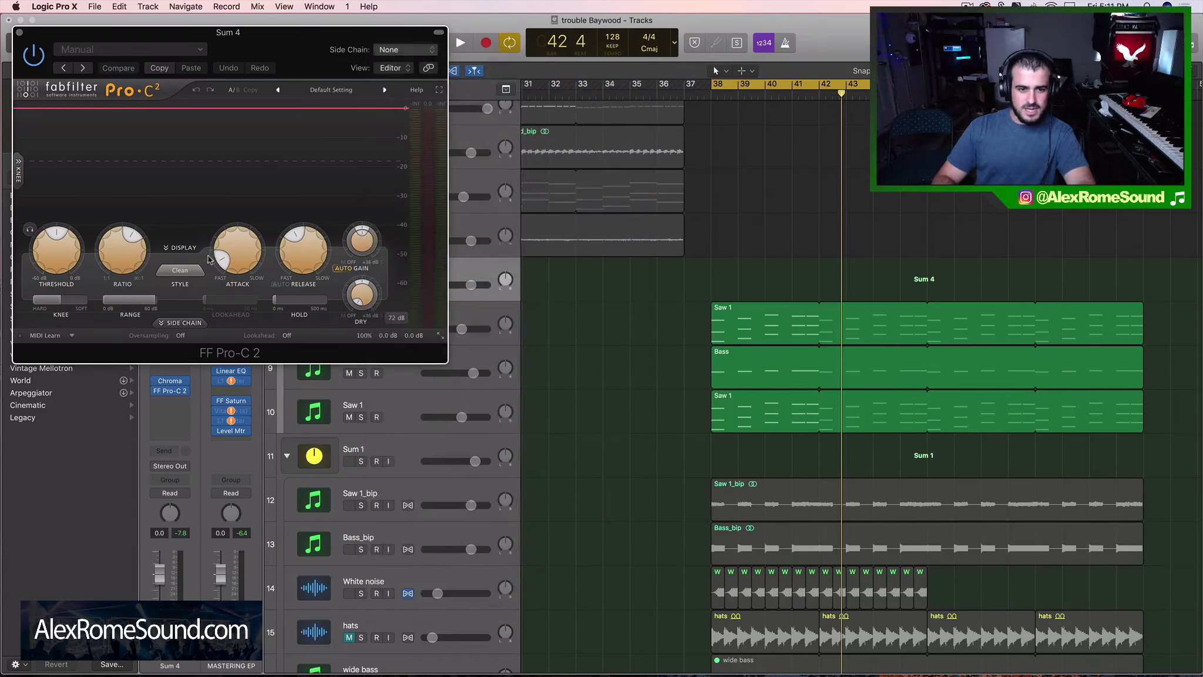
left_click(184, 323)
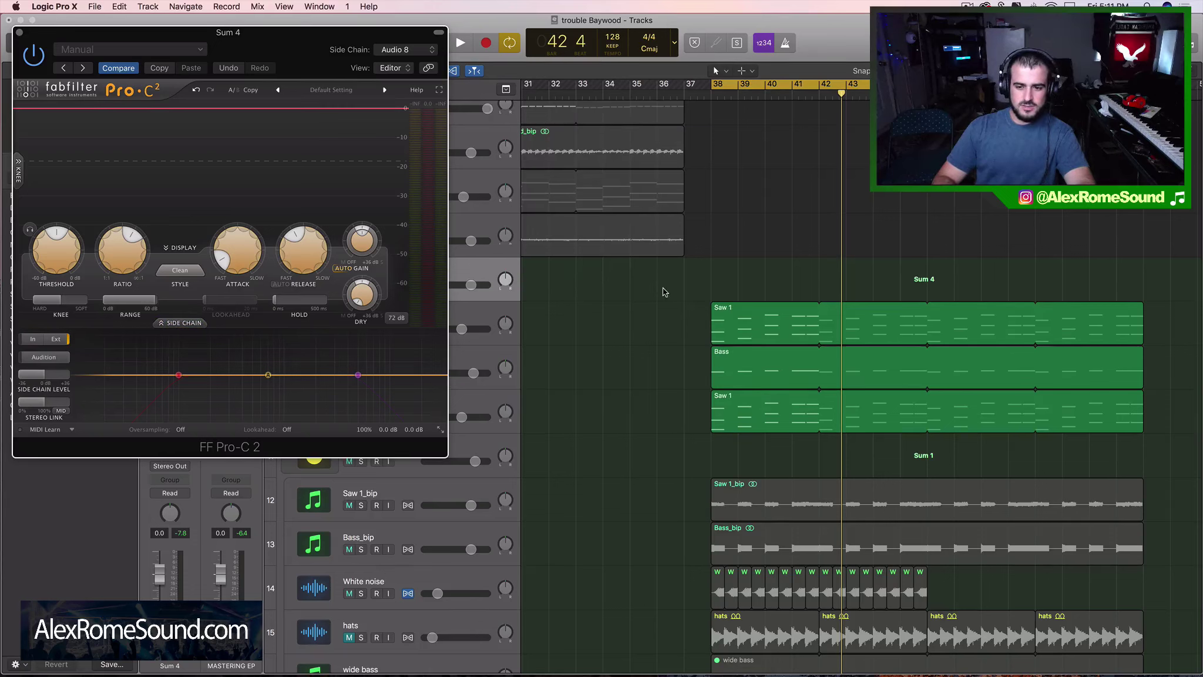
left_click_drag(664, 292, 857, 402)
key("space")
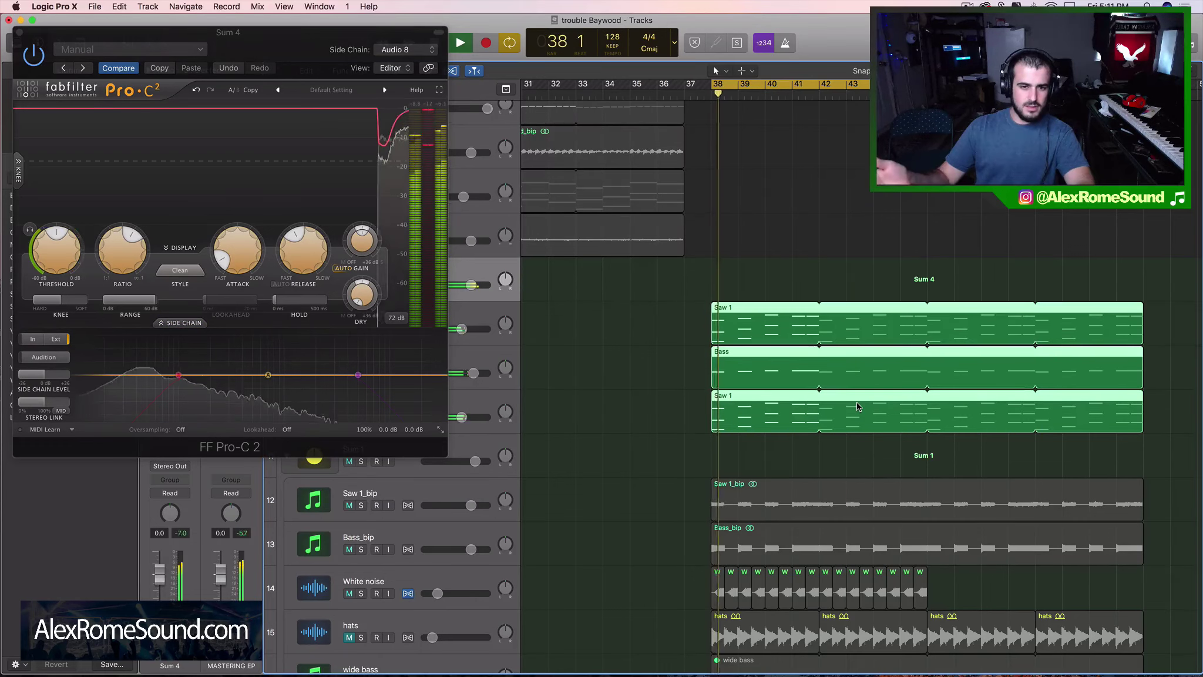
key("space")
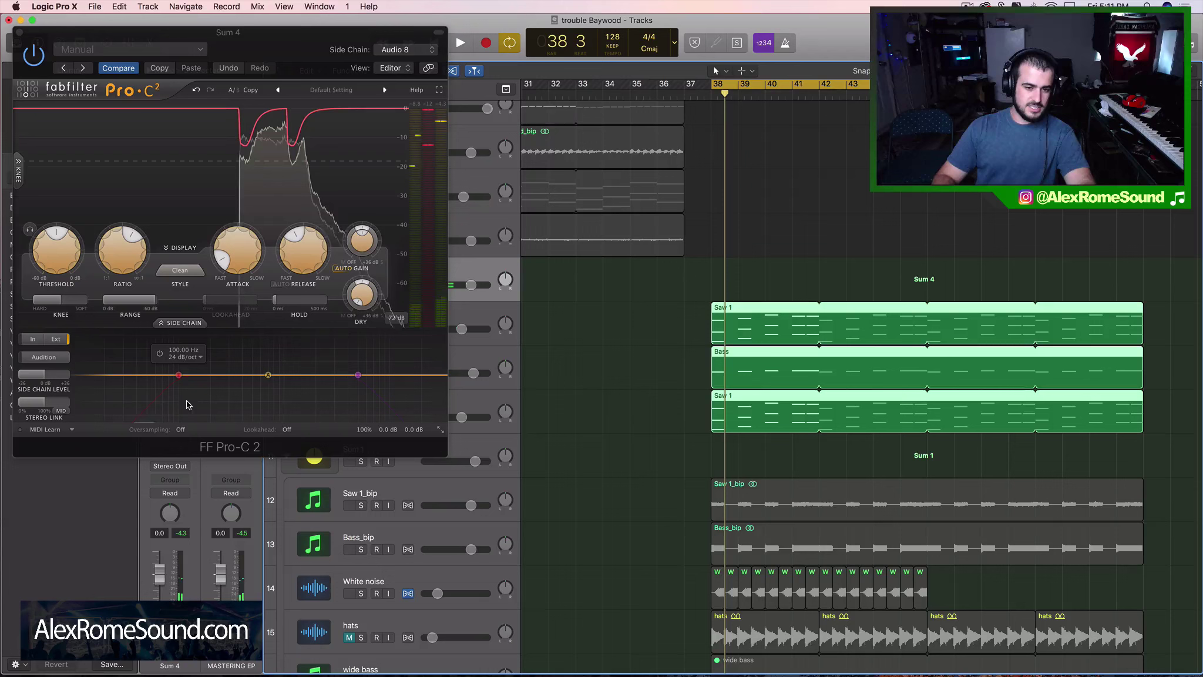
Step: Lower Pro-C 2's output gain and shorten its release during playback, then close the plug-in window and stop playback
left_click_drag(366, 242, 374, 277)
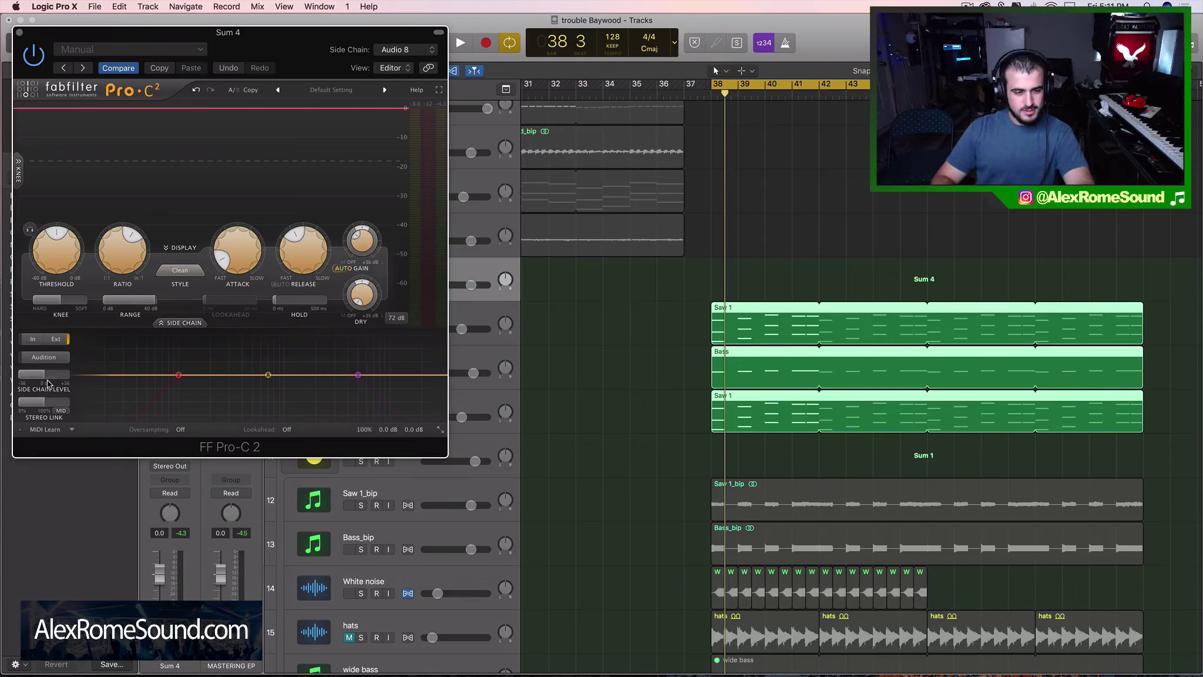
left_click_drag(655, 300, 801, 405)
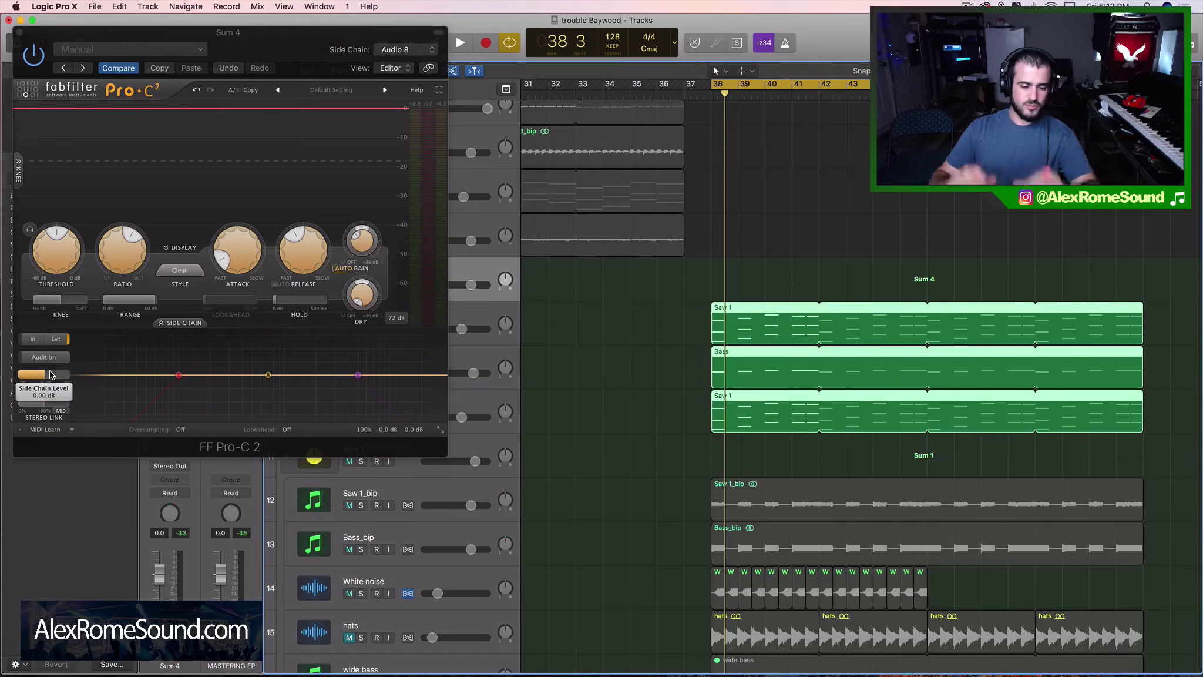
key("space")
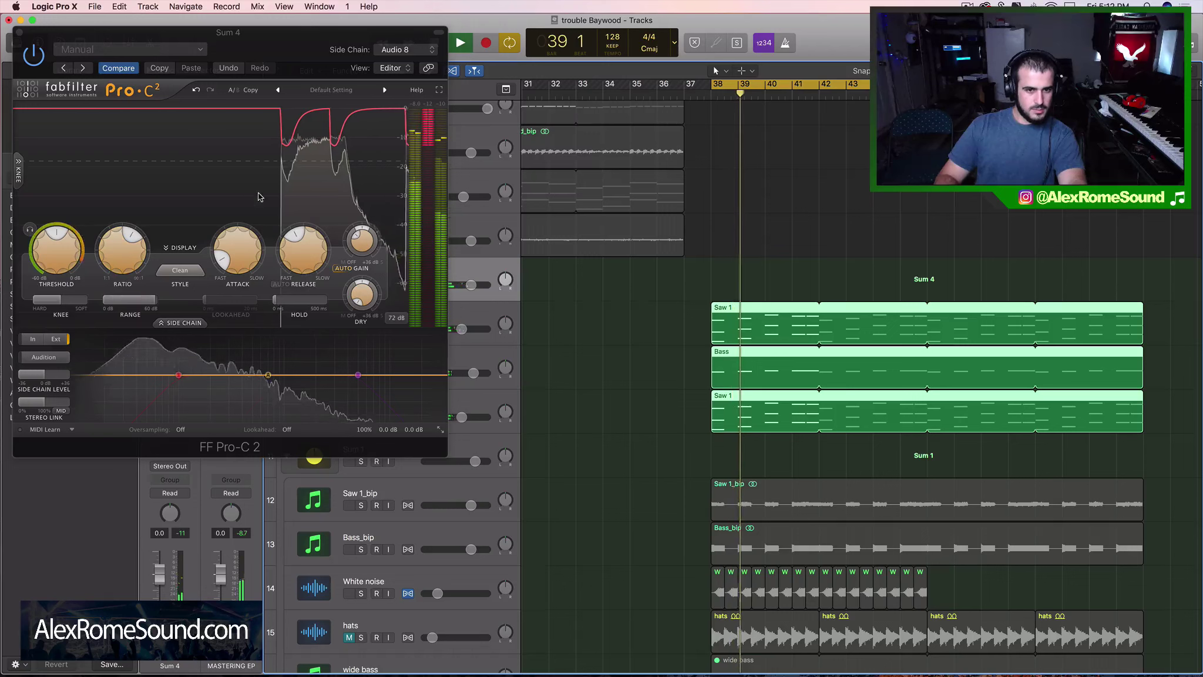
left_click(299, 258)
left_click_drag(299, 259, 295, 252)
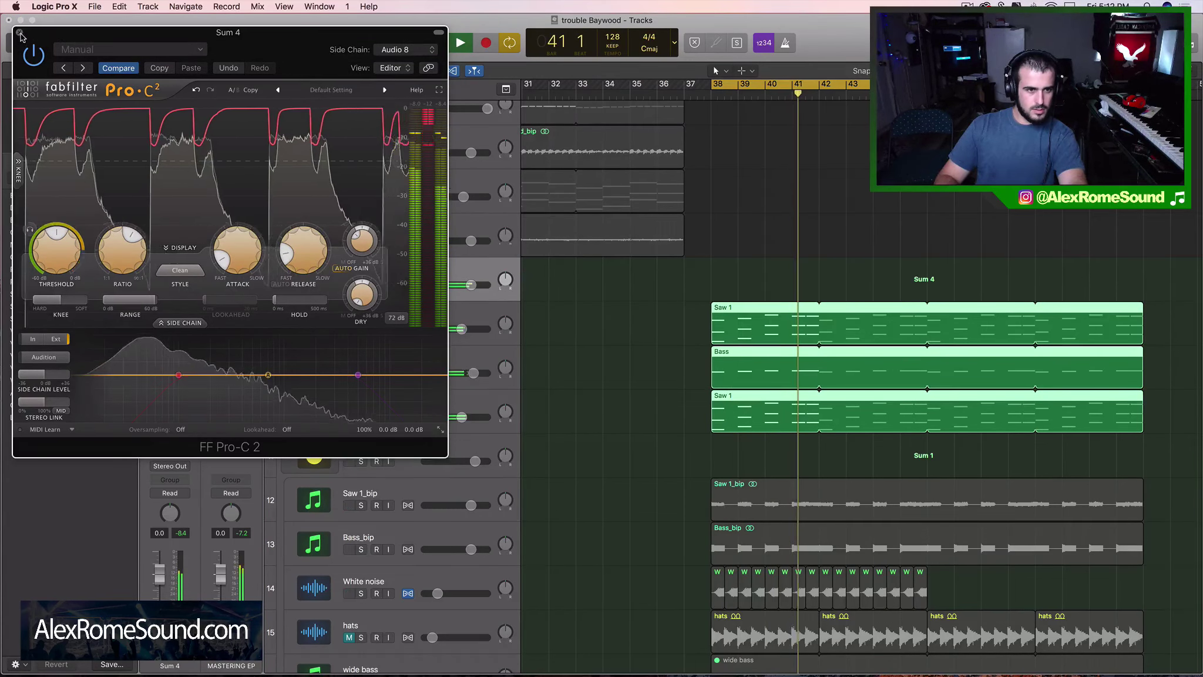
key("super+w")
key("space")
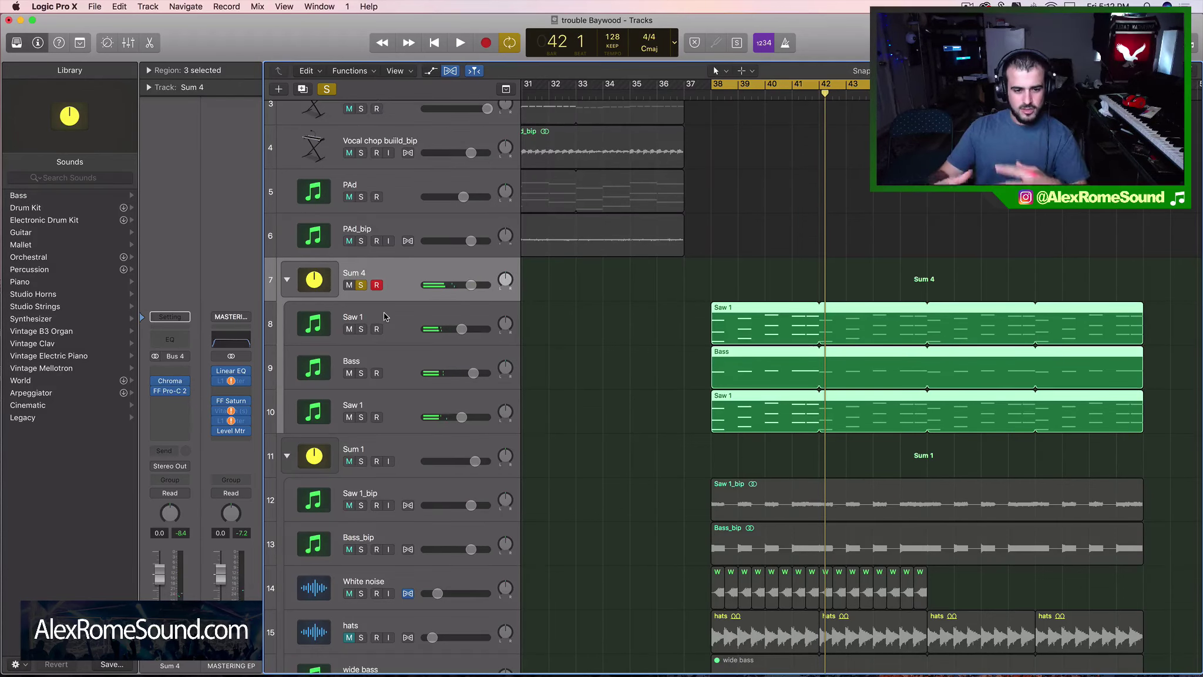
Step: Solo drop_kick alongside the Sum 4 stack, play the drop and lower the kick's volume to about -8.4 dB
scroll(623, 464, "down", 15)
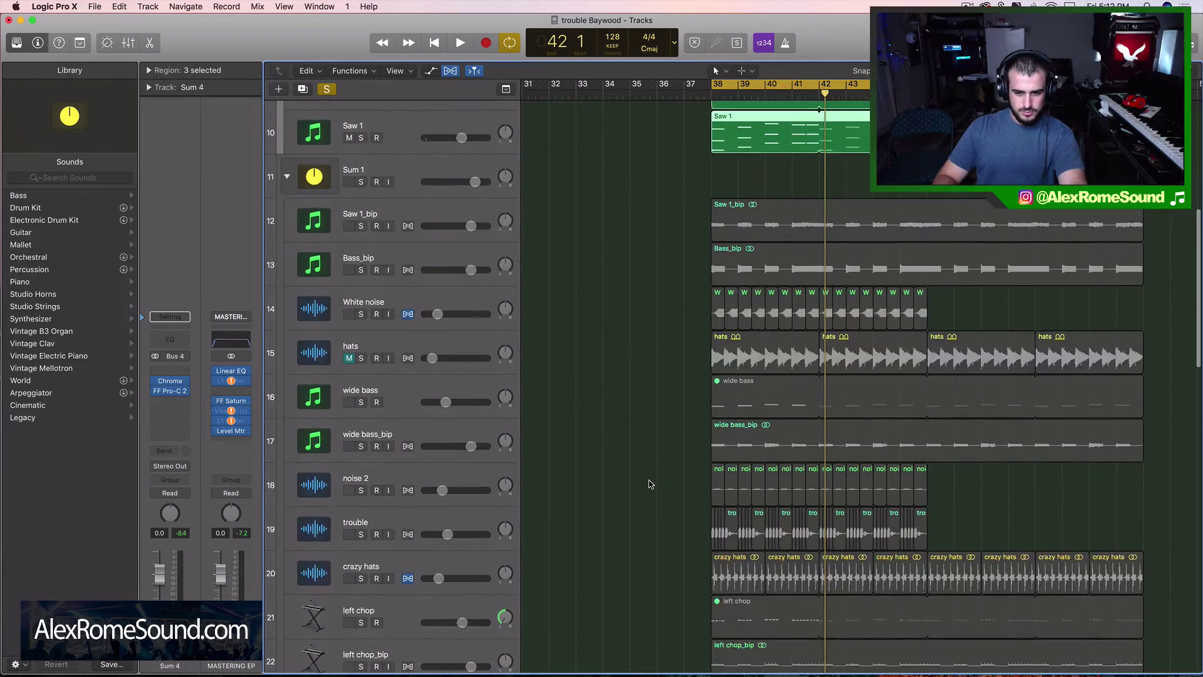
scroll(649, 484, "up", 3)
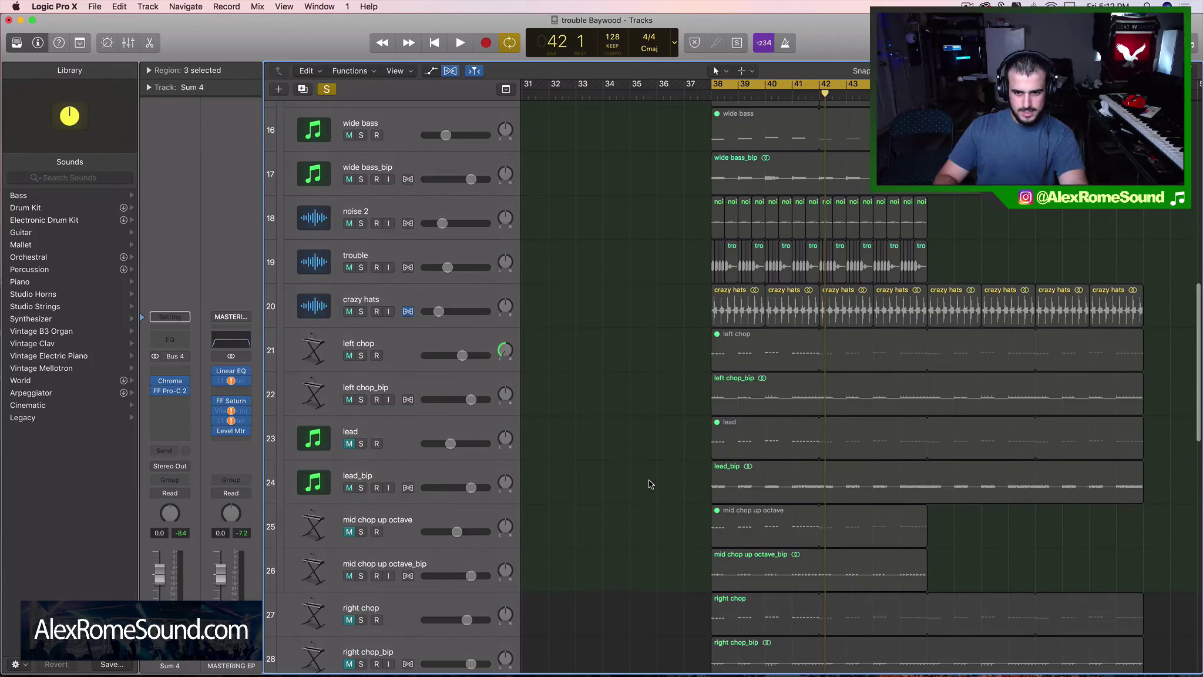
scroll(649, 474, "down", 15)
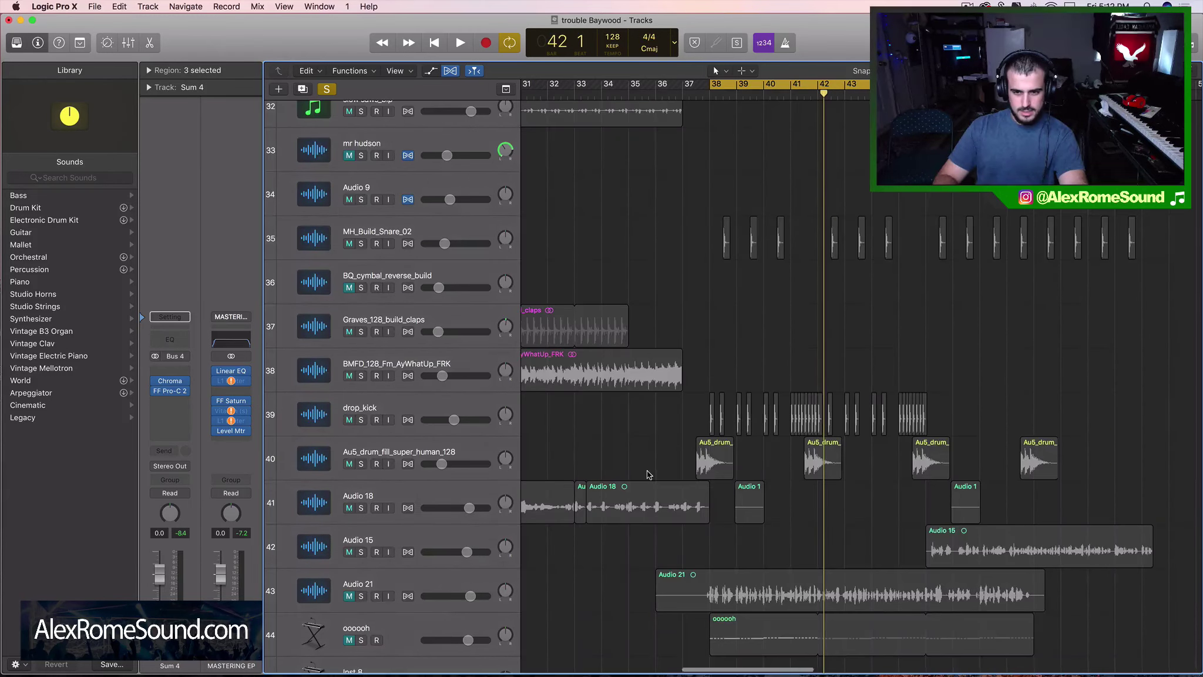
scroll(648, 476, "up", 1)
key("space")
left_click(362, 436)
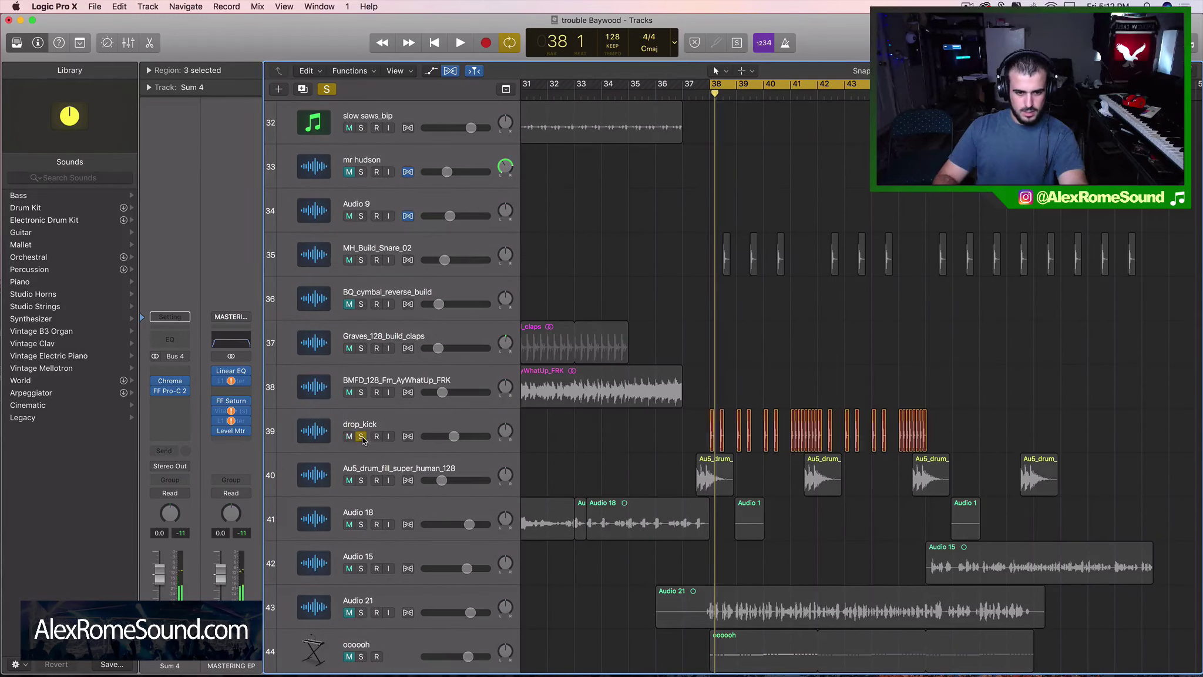
key("space")
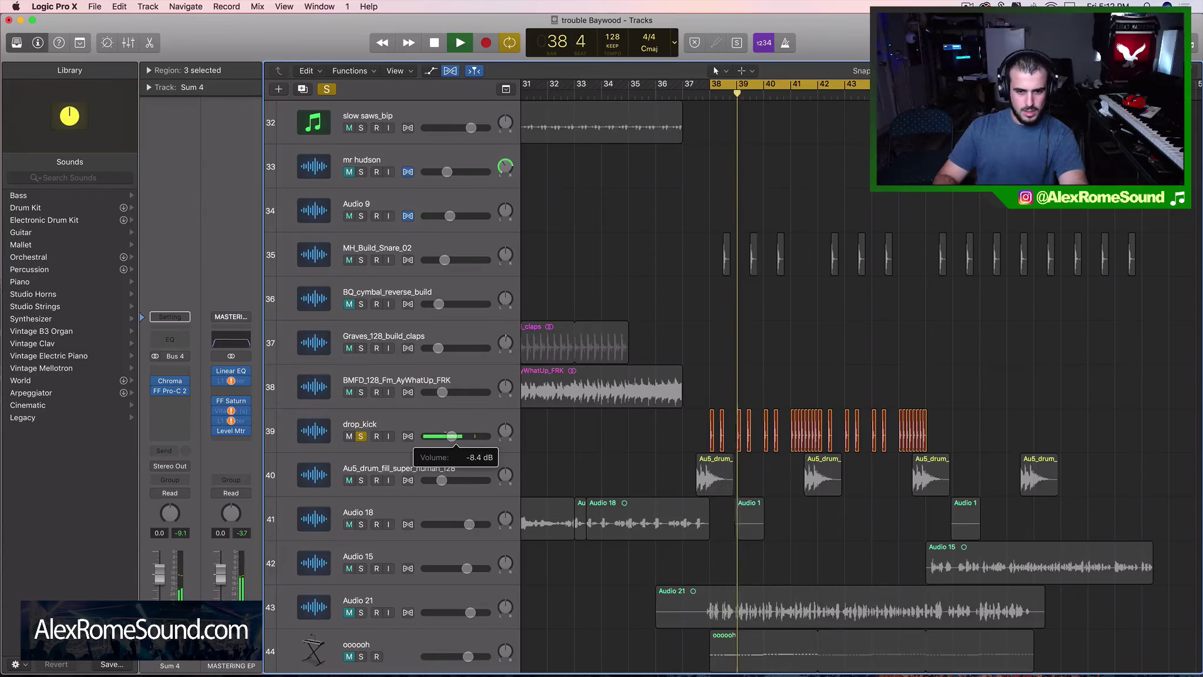
Step: Audition the first Saw 1 track and the Bass track on their own in place of Sum 4, clearing each solo
scroll(608, 445, "up", 20)
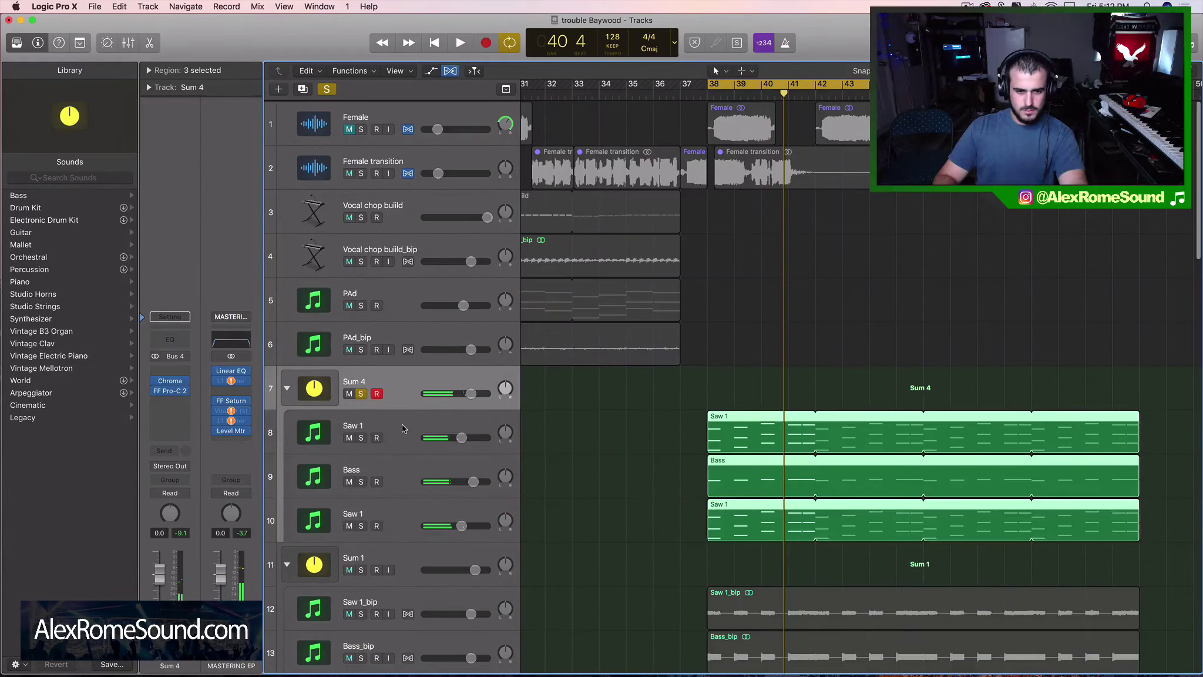
left_click(403, 428)
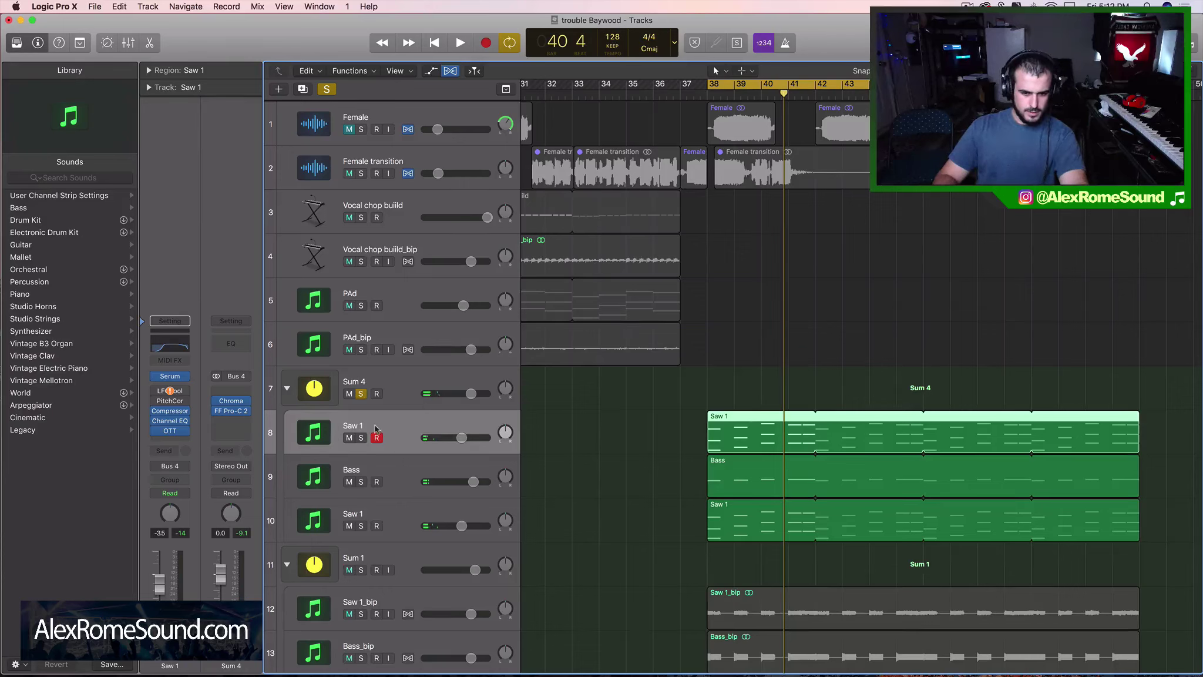
left_click(361, 438)
left_click(361, 394)
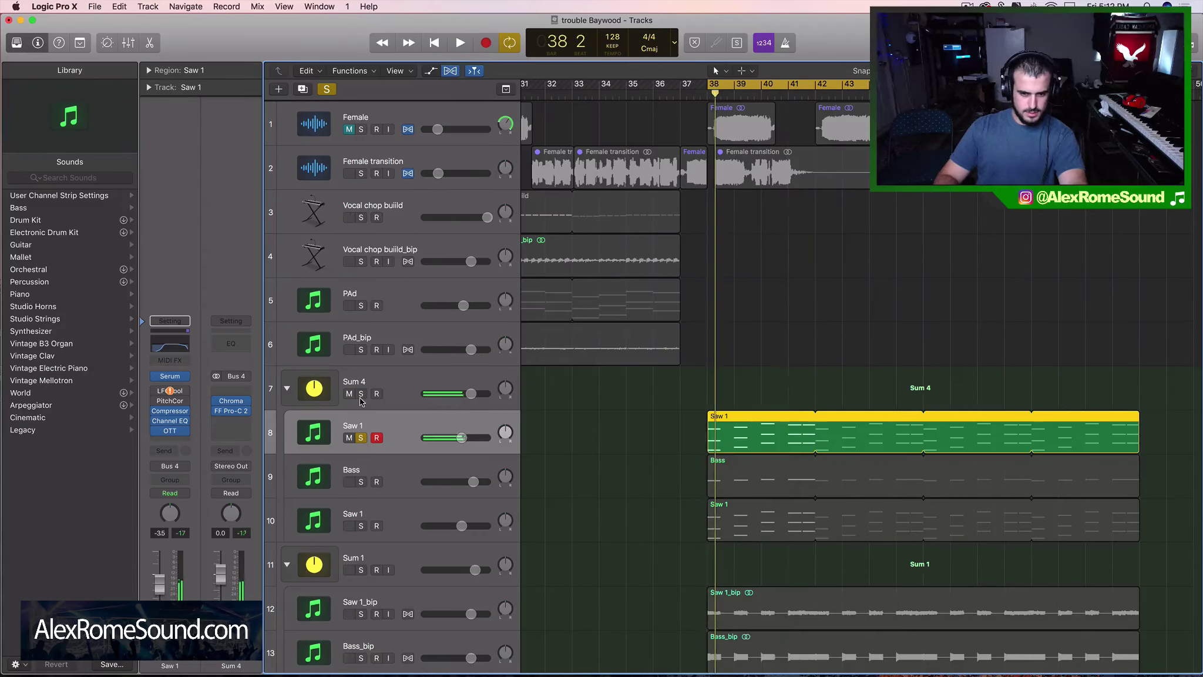
left_click(361, 438)
left_click(360, 482)
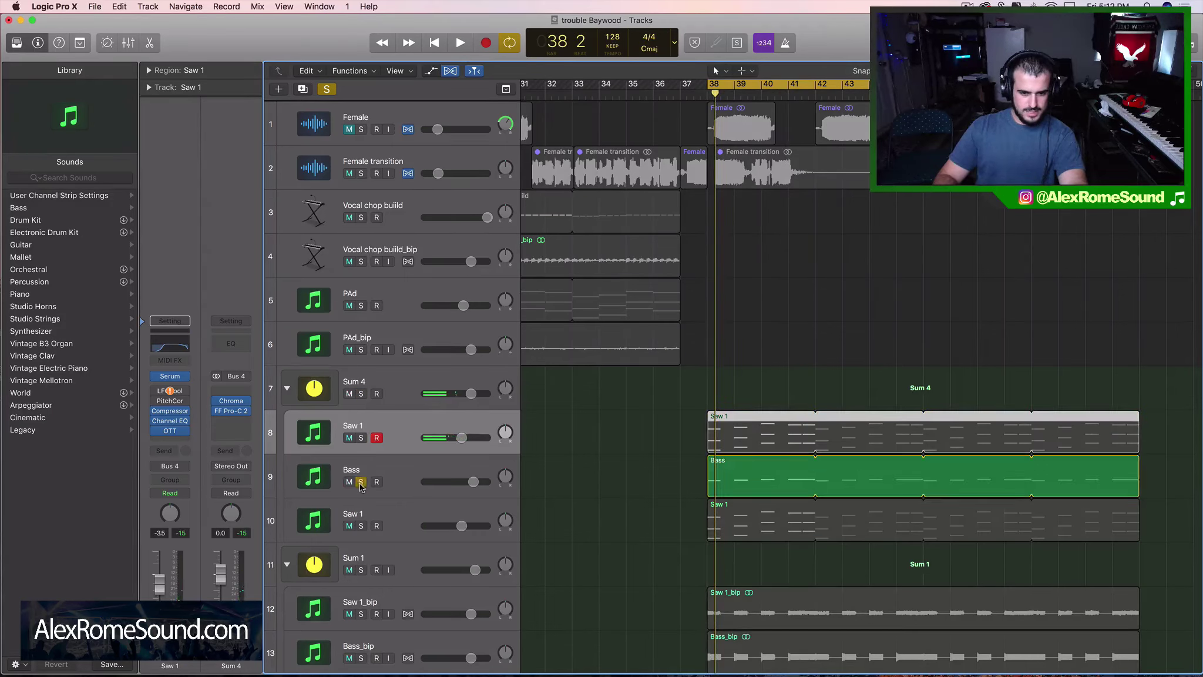
left_click(395, 472)
key("ctrl+s")
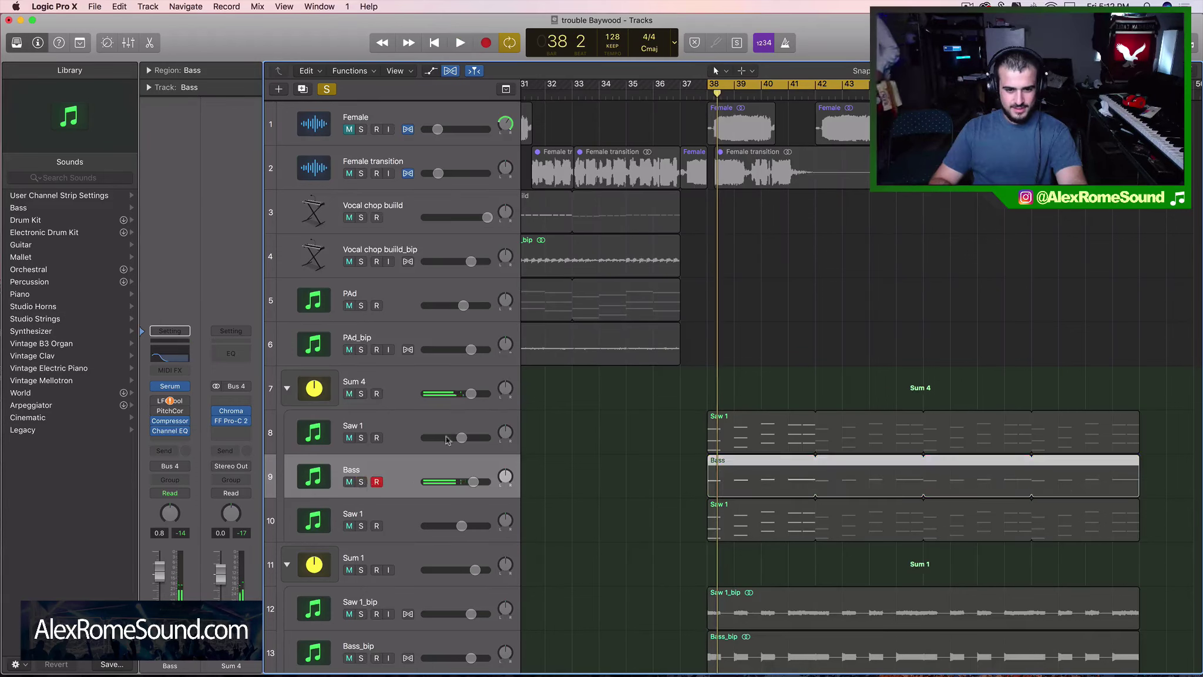
Step: Move the second Saw 1 track above Bass inside the Sum 4 stack
left_click(401, 401)
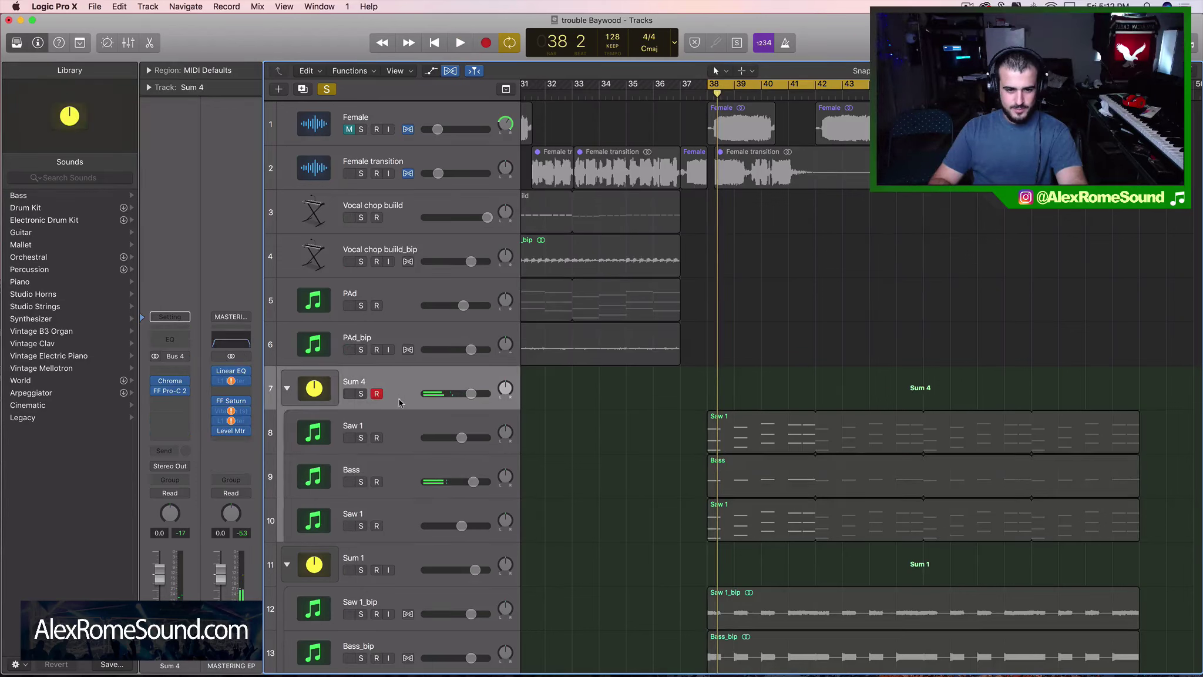
left_click(399, 488)
left_click(396, 512)
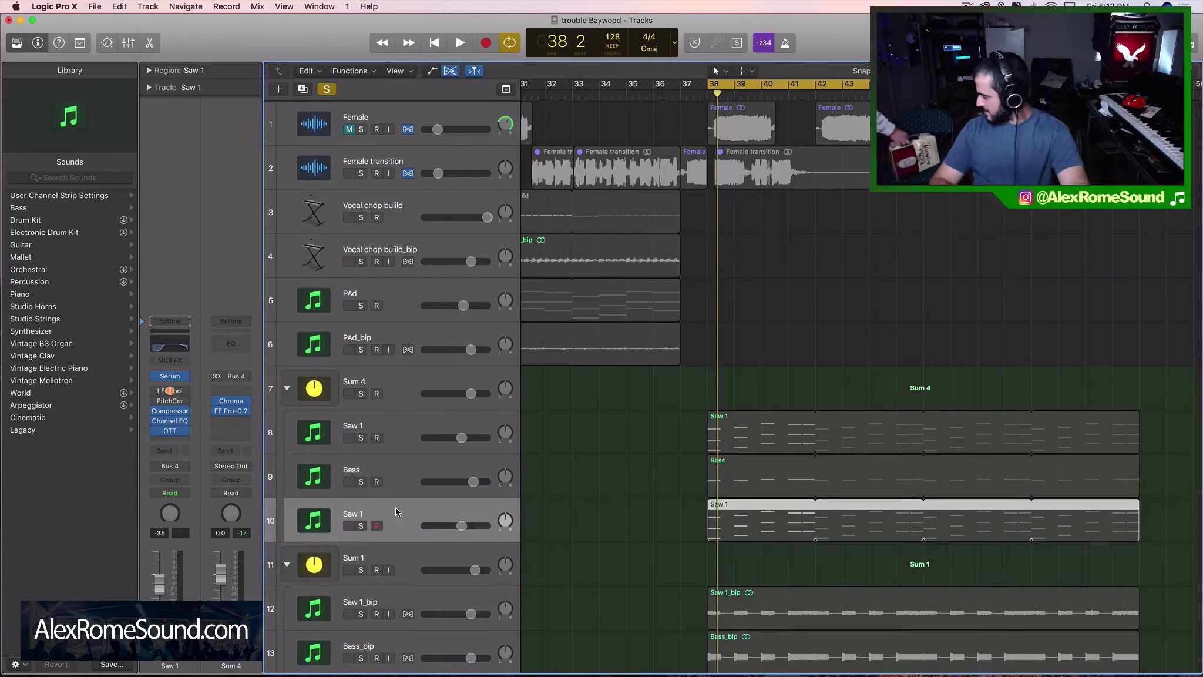
left_click_drag(396, 510, 402, 447)
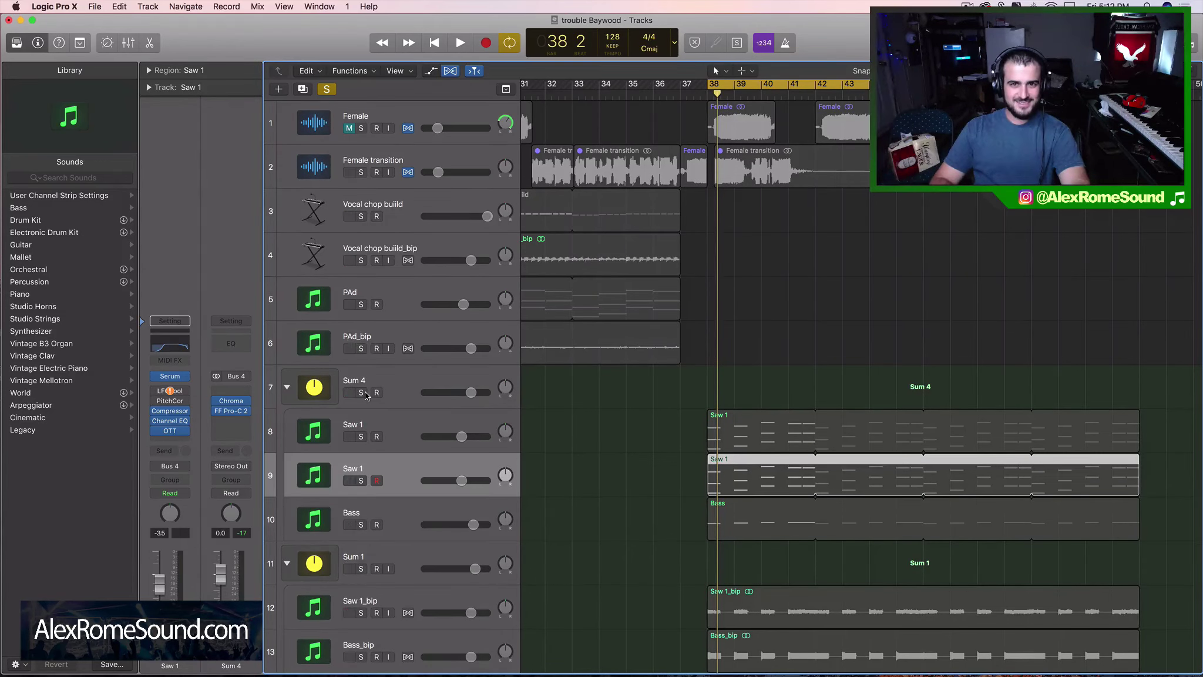
Step: Solo the moved Saw 1 track instead of the whole Sum 4 stack and play it briefly
left_click(364, 391)
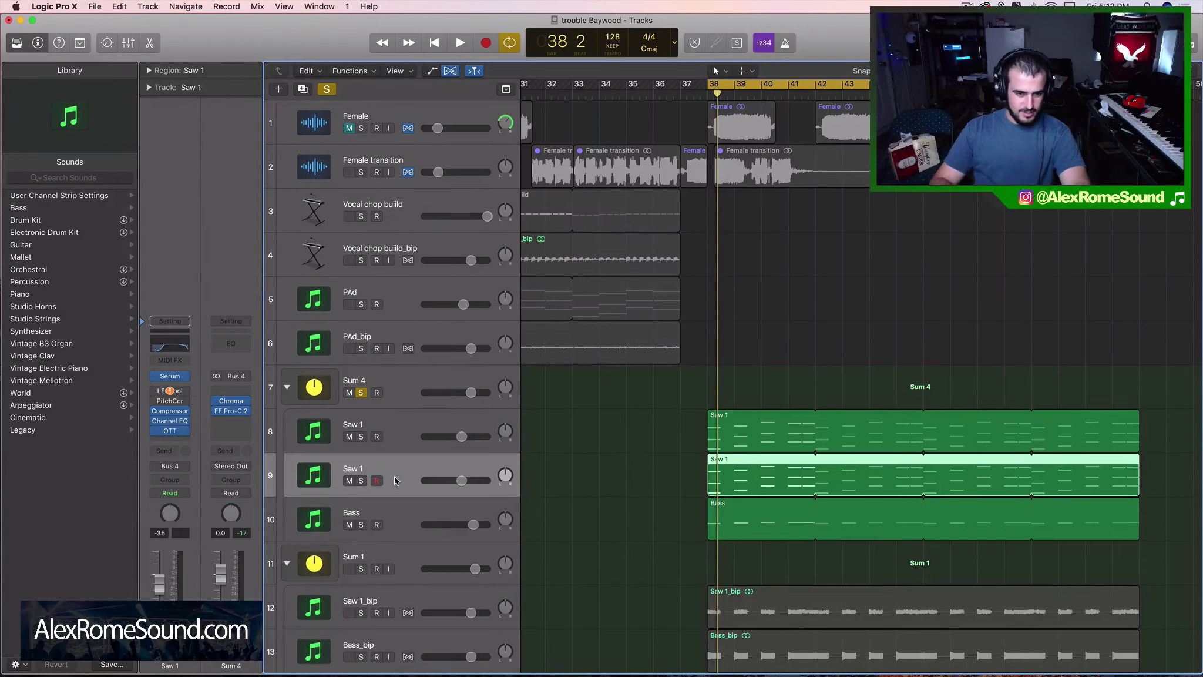
left_click(360, 481)
left_click(360, 392)
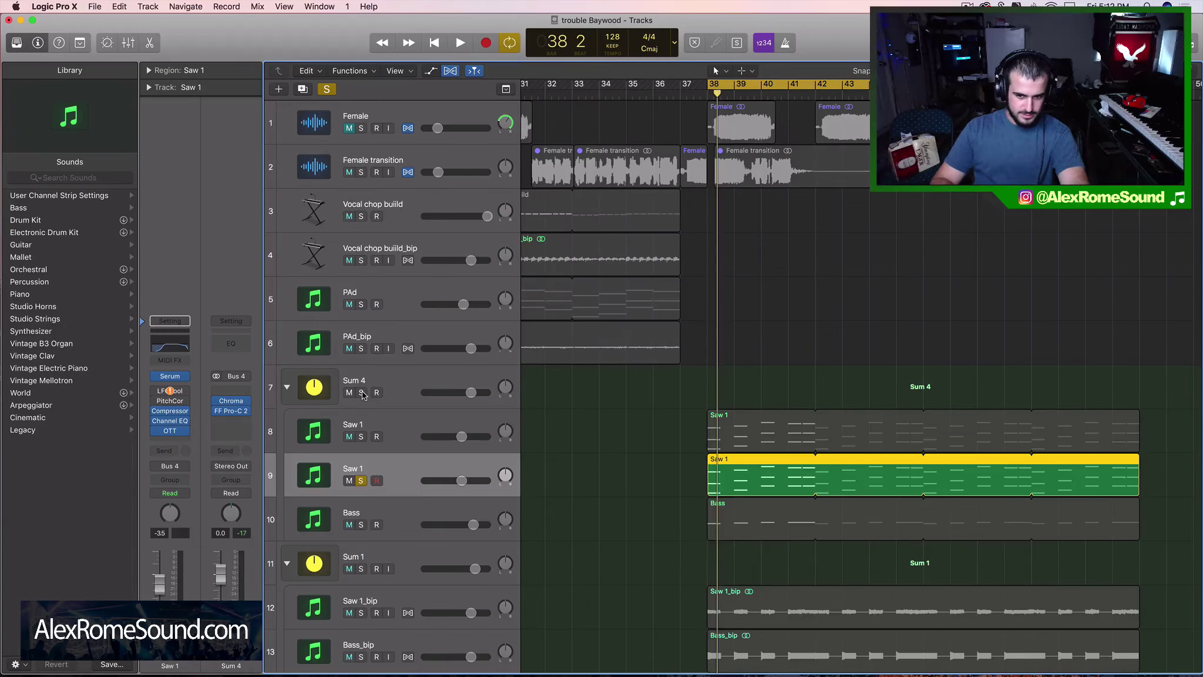
key("space")
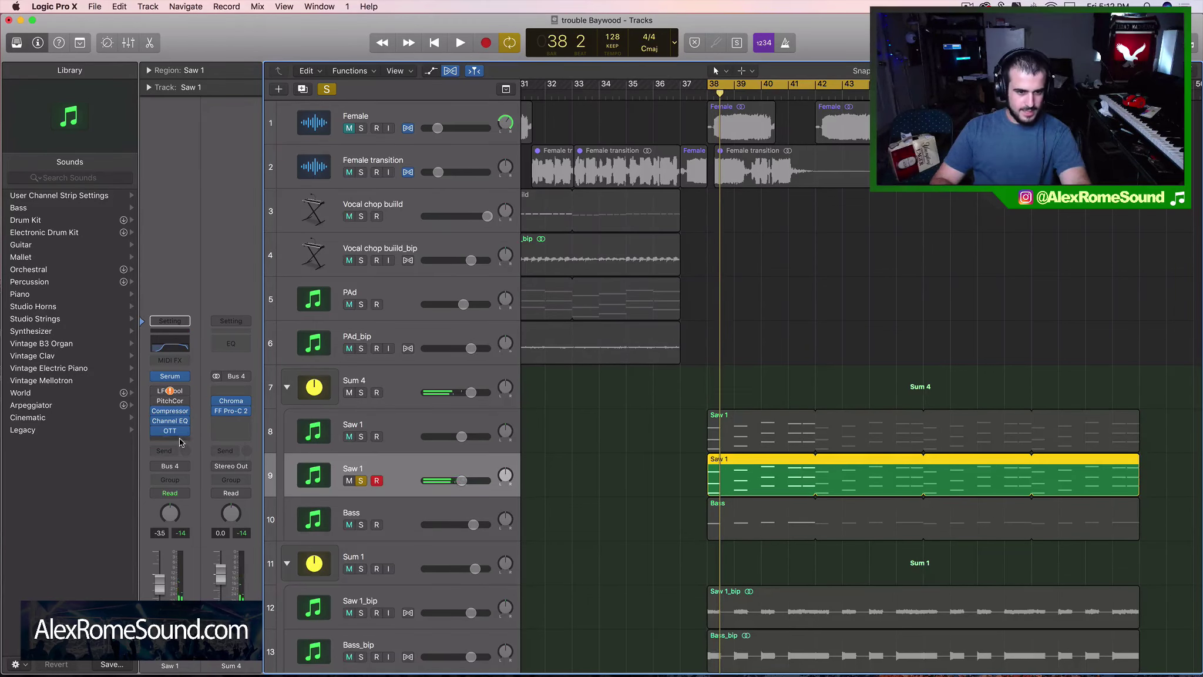
Step: Select the regions of both Saw 1 tracks in the Sum 4 stack together
left_click(180, 441)
left_click(667, 487)
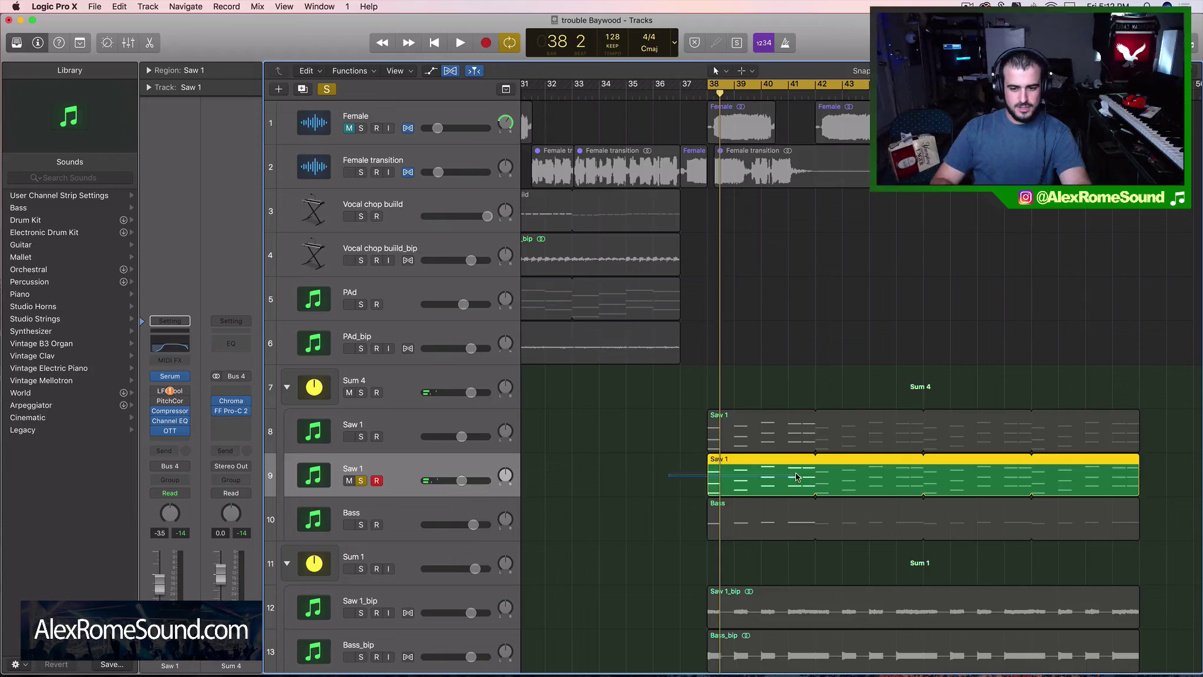
left_click(783, 437)
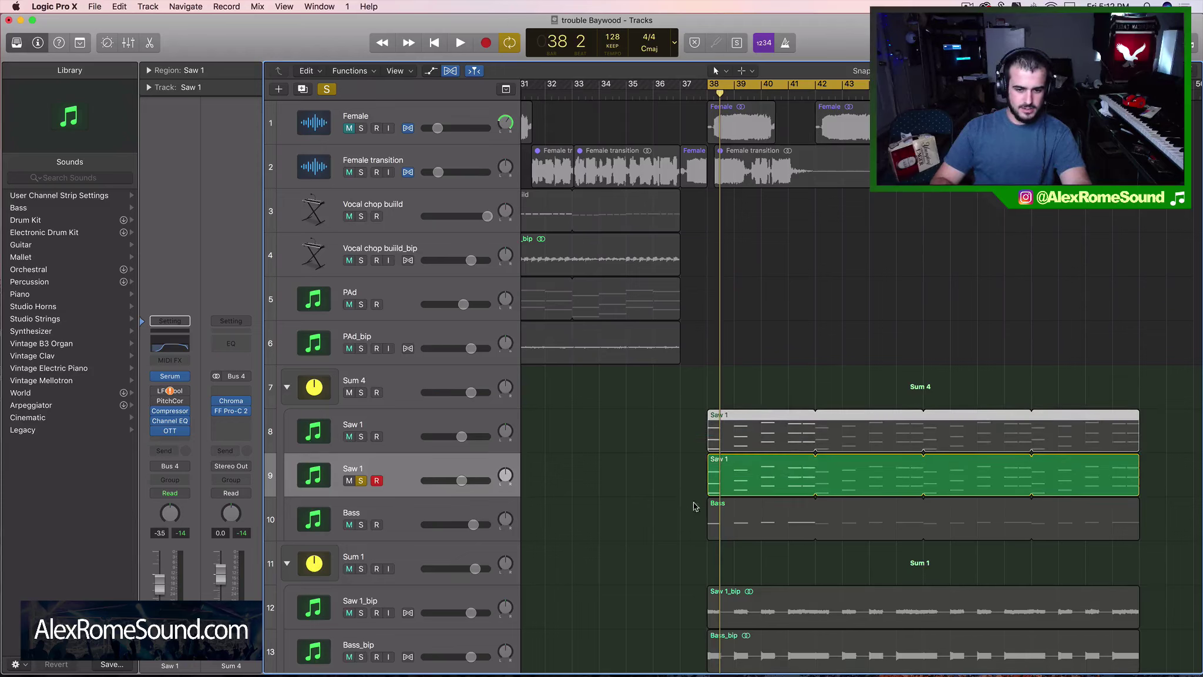
left_click(753, 470)
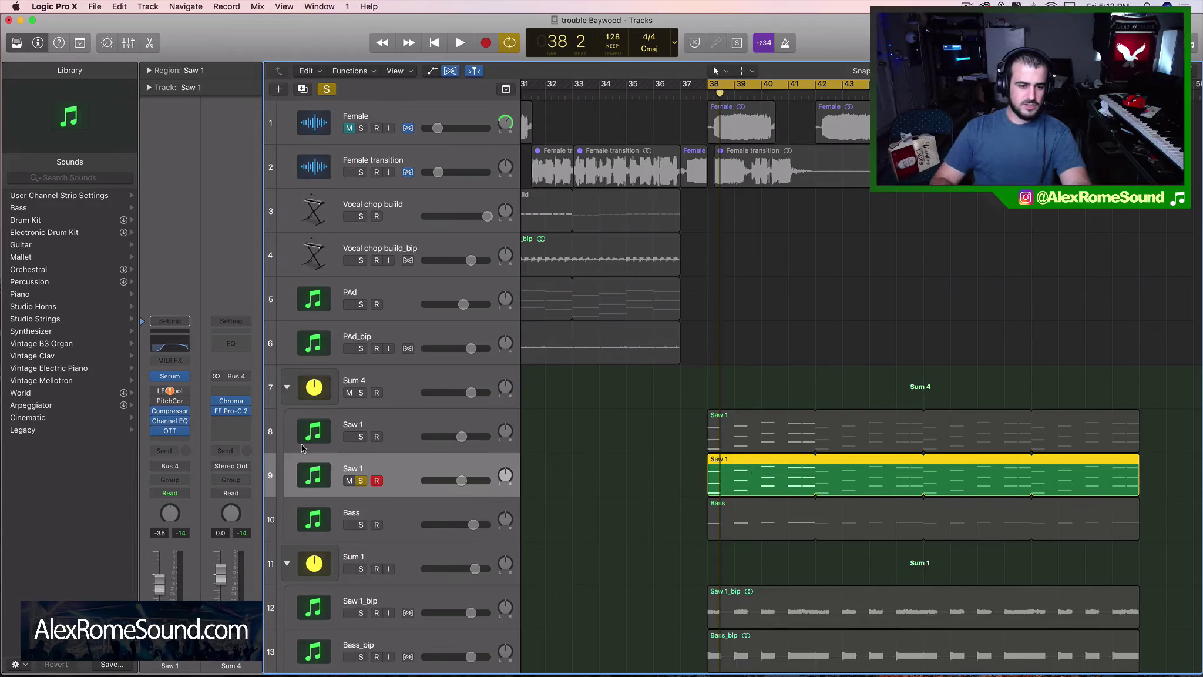
left_click(767, 430, "shift")
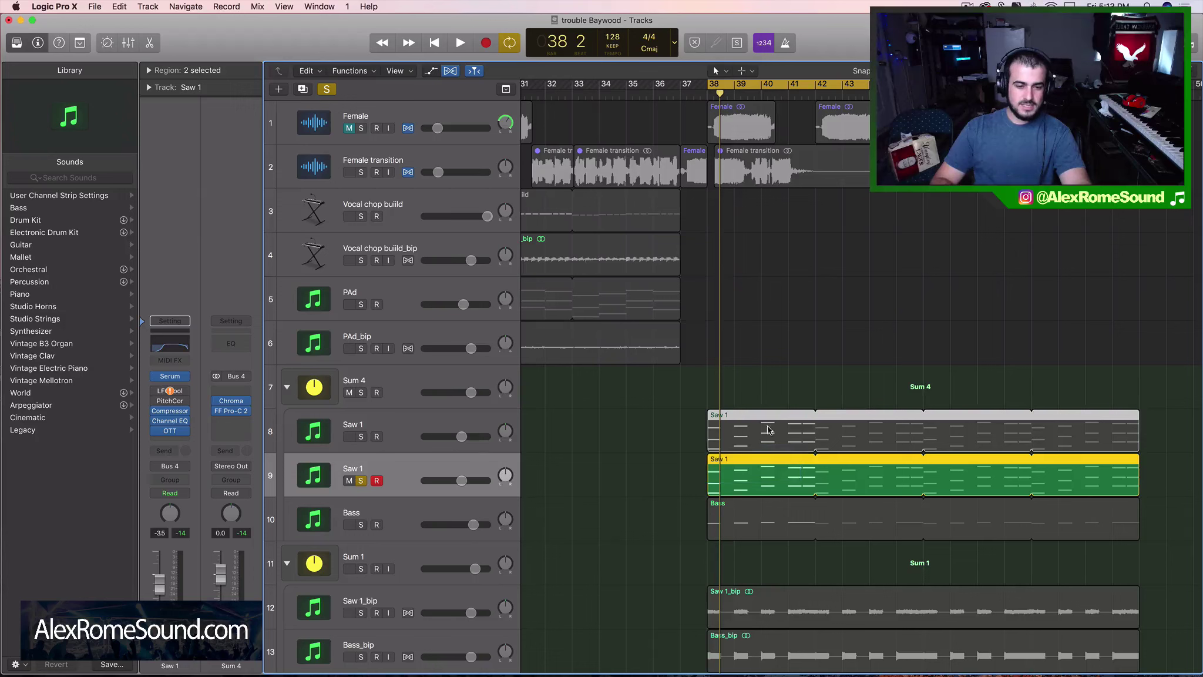
Step: Insert the Waves S1 Imager (s) plug-in after OTT on the second Saw 1 track
left_click(182, 440)
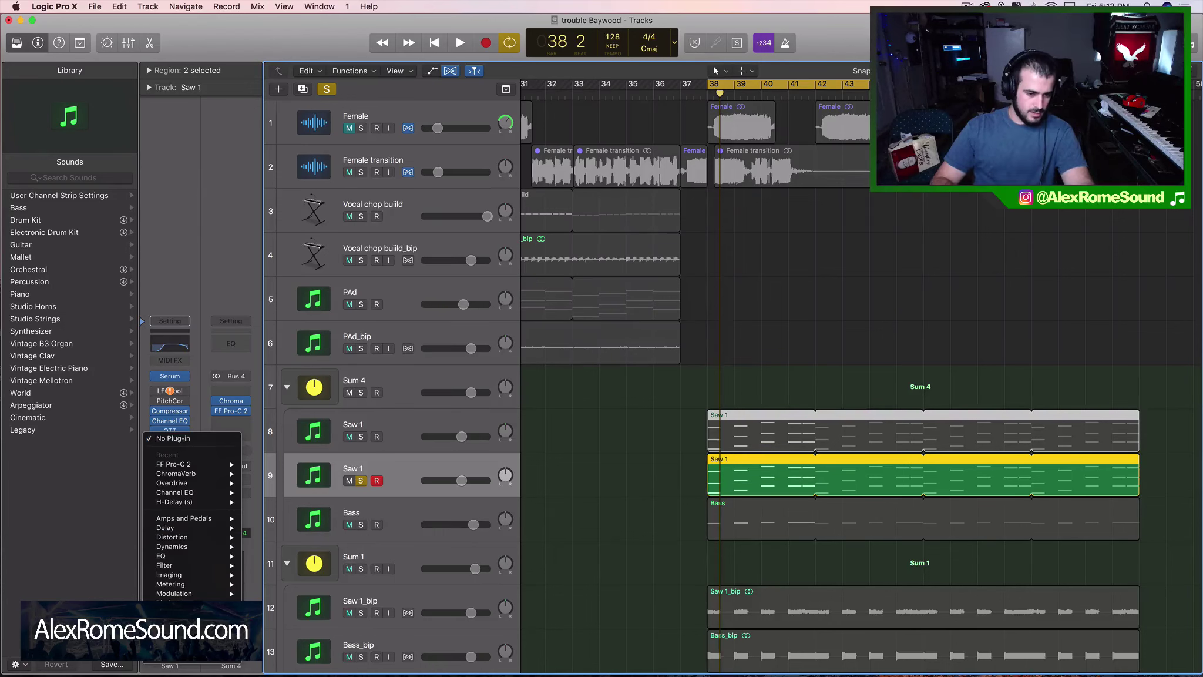
mouse_move(200, 657)
mouse_move(332, 655)
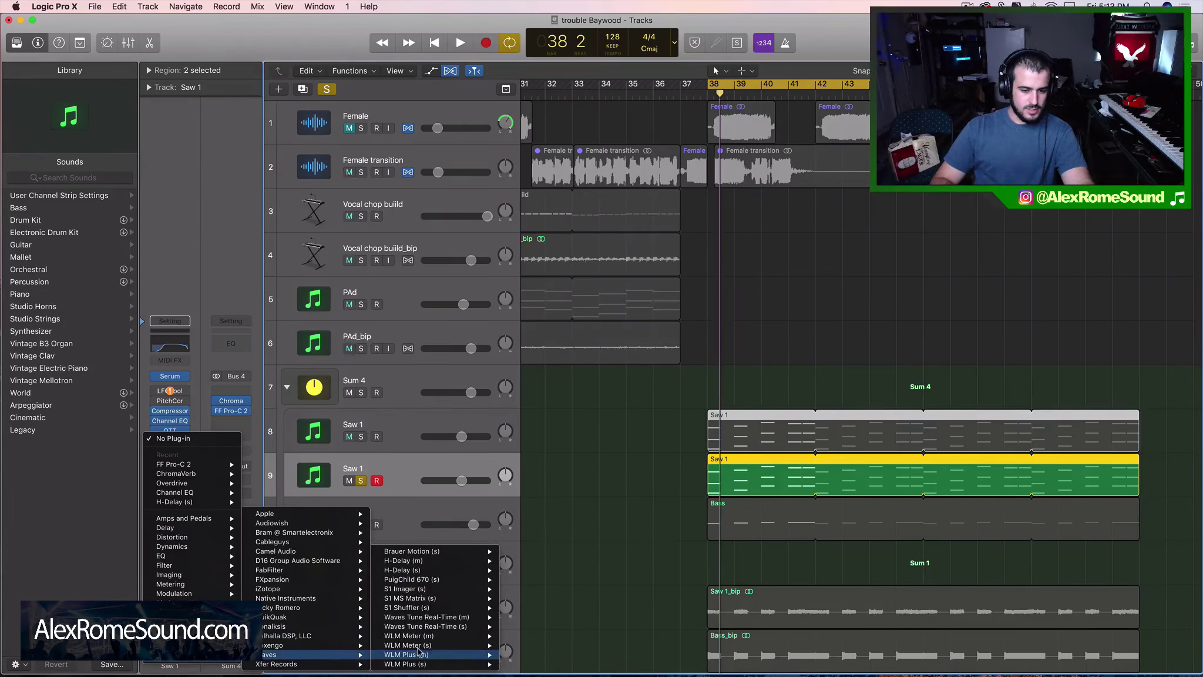
mouse_move(483, 607)
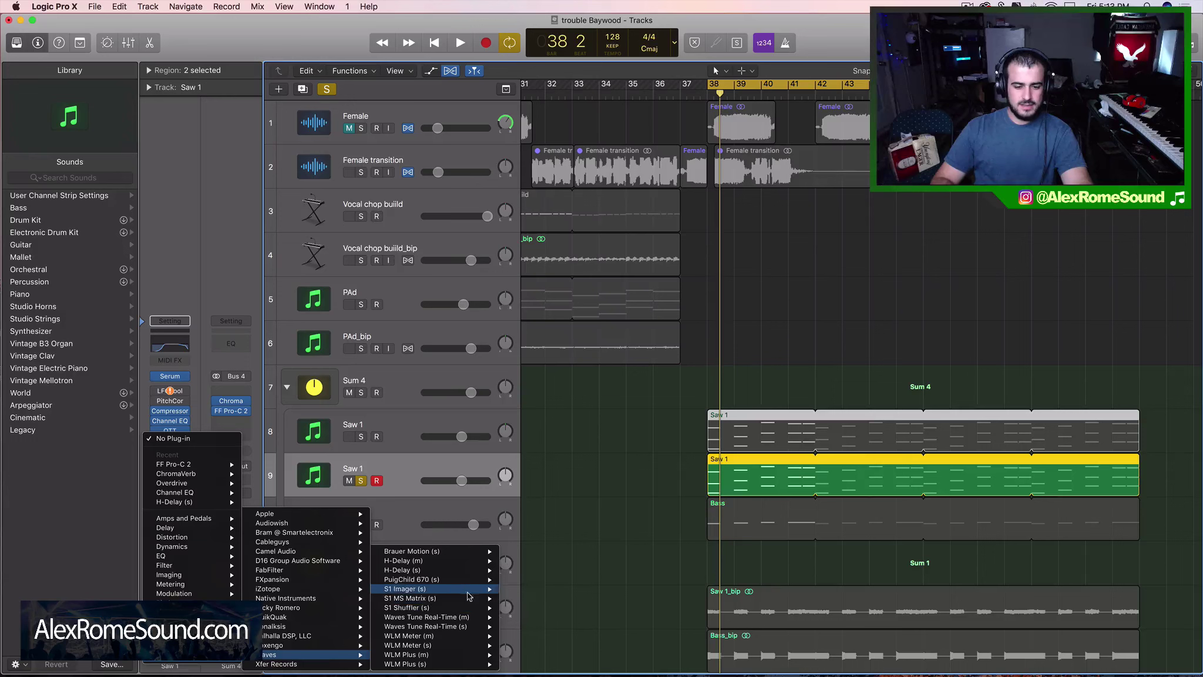
left_click(519, 592)
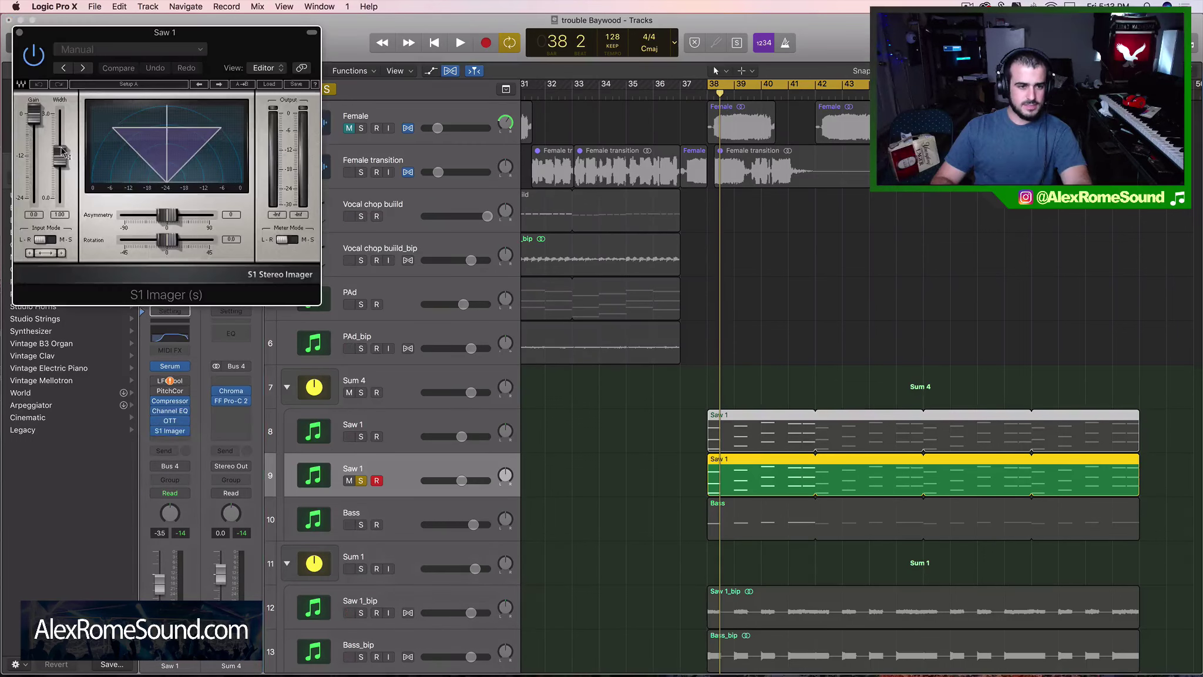
Step: Raise S1 Imager's width to 1.95 during playback, compare with the first Saw 1 soloed as well, and close the plug-in window
key("space")
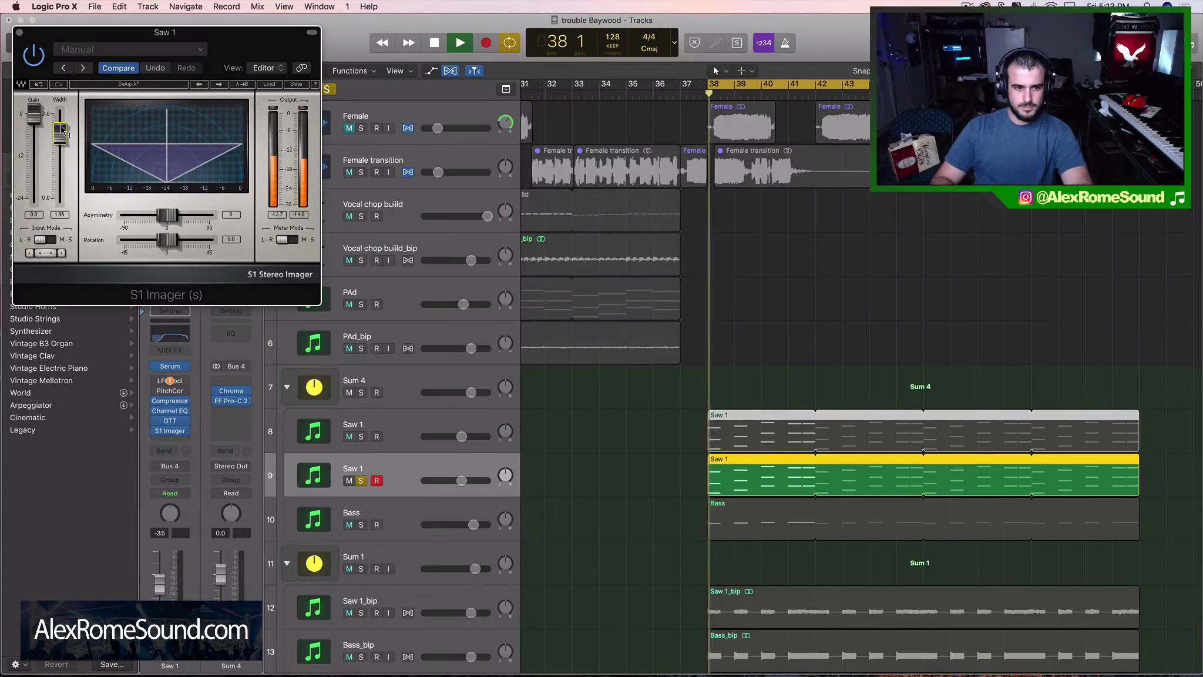
left_click(361, 437)
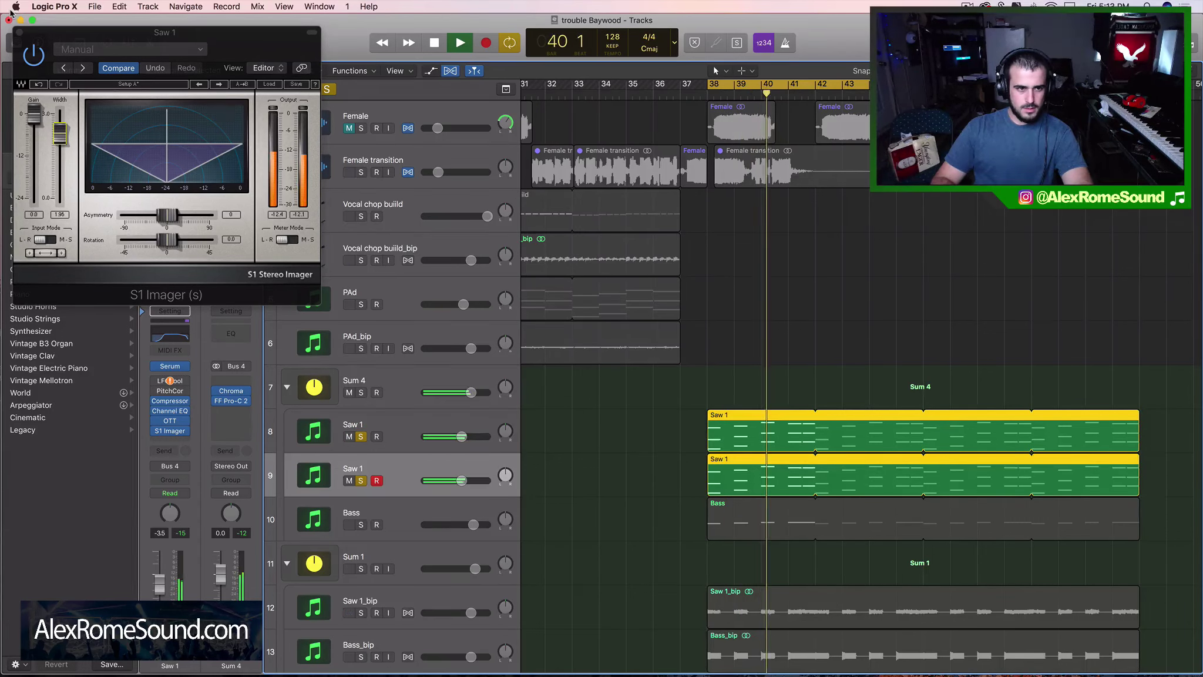
key("space")
key("v")
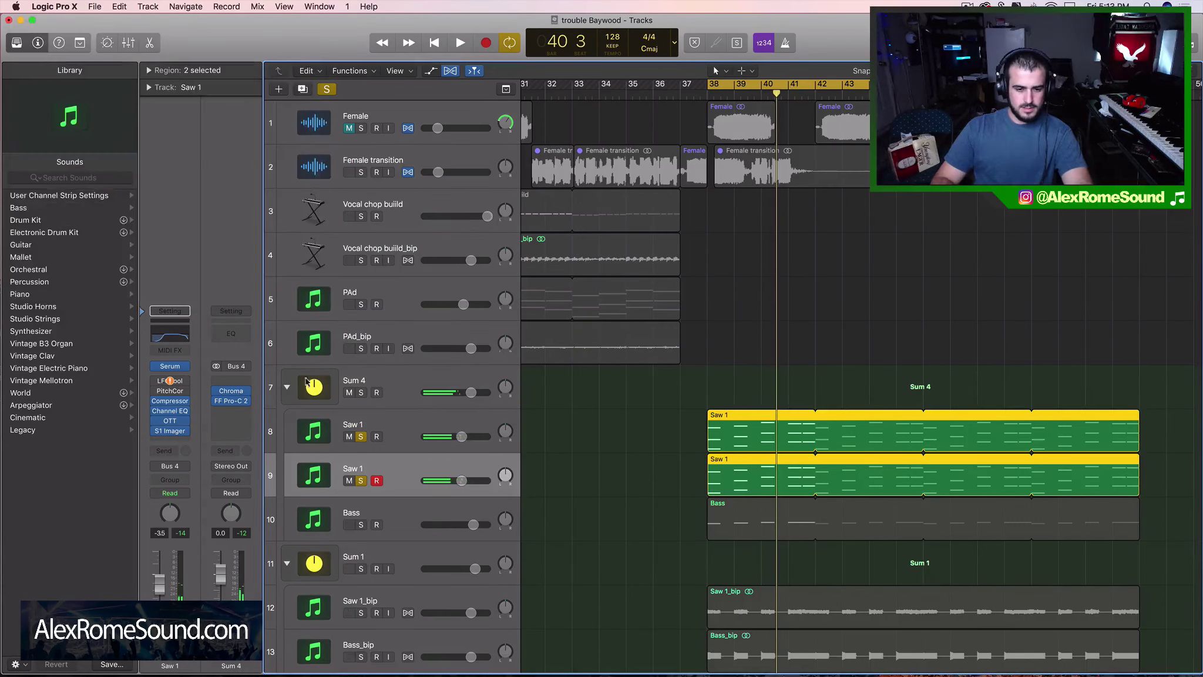
Step: Clear the solo on both Saw 1 tracks and solo the whole Sum 4 stack again
left_click(360, 480)
left_click(361, 436)
scroll(354, 417, "up", 1)
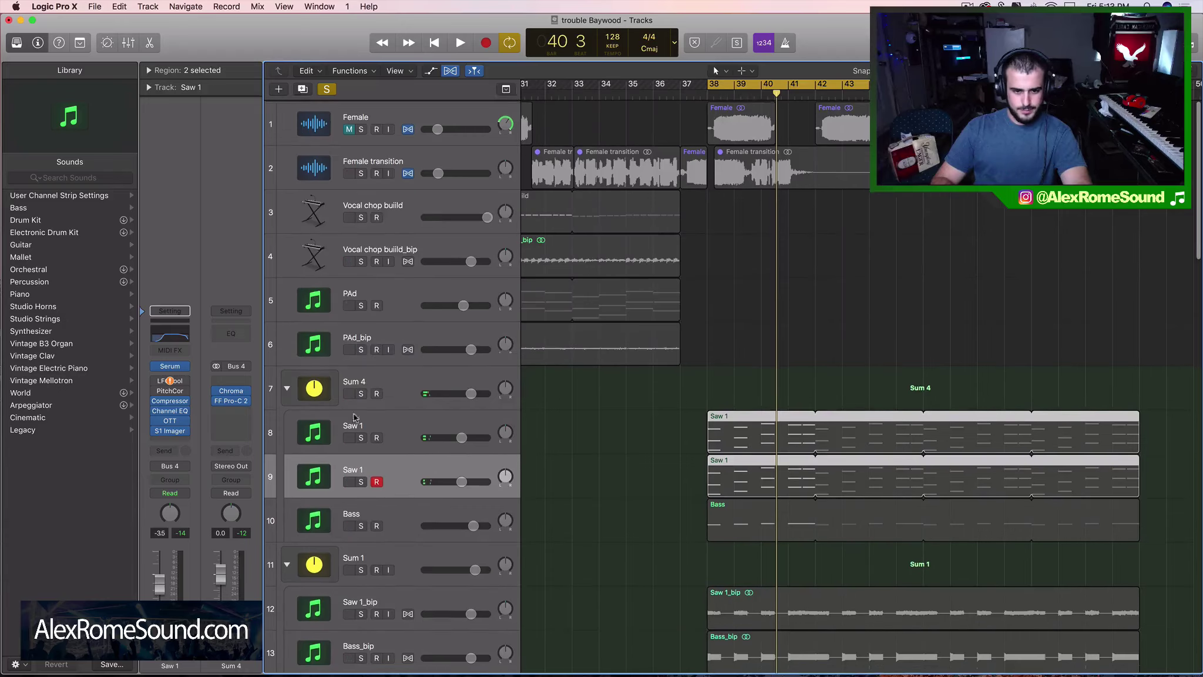
left_click(360, 394)
Step: Mute the Saw 1_bip and Bass_bip tracks in the Sum 1 stack
scroll(362, 395, "down", 10)
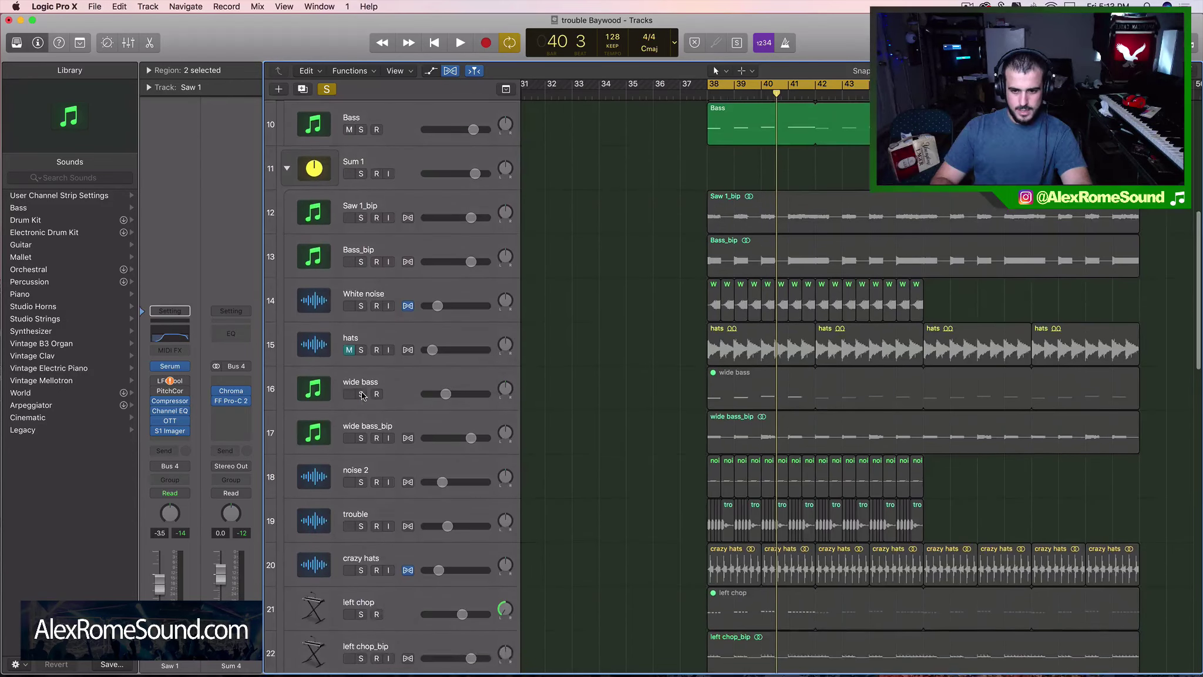
scroll(363, 395, "down", 3)
scroll(537, 343, "up", 5)
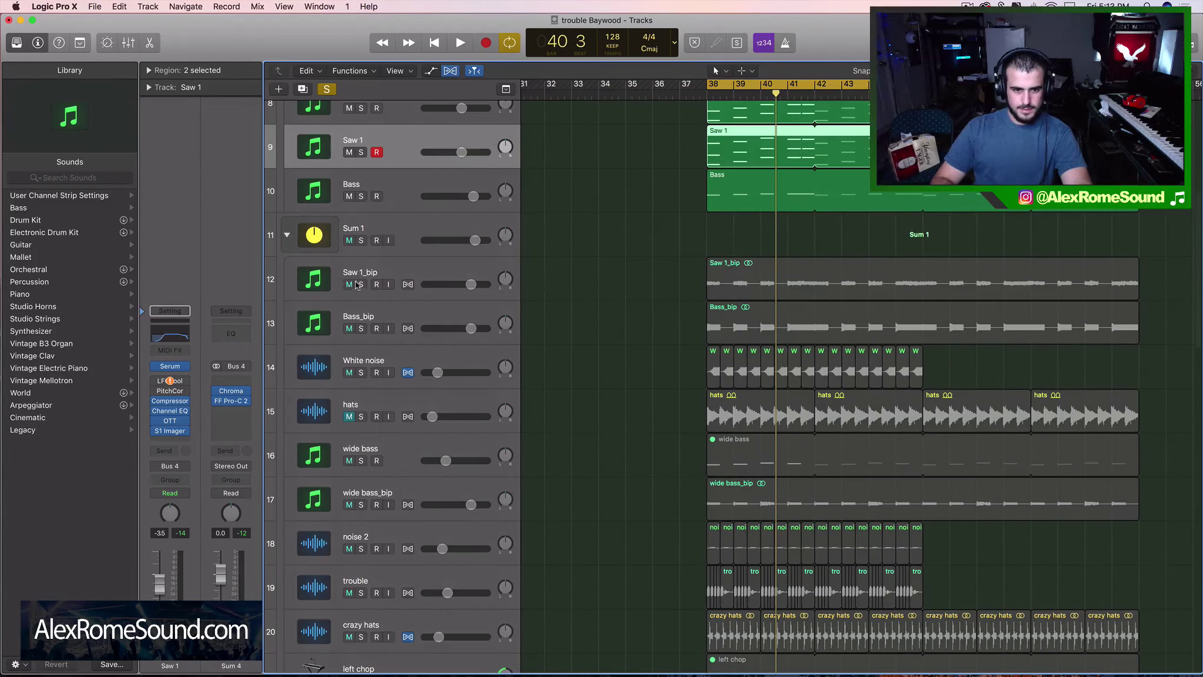
scroll(390, 375, "down", 2)
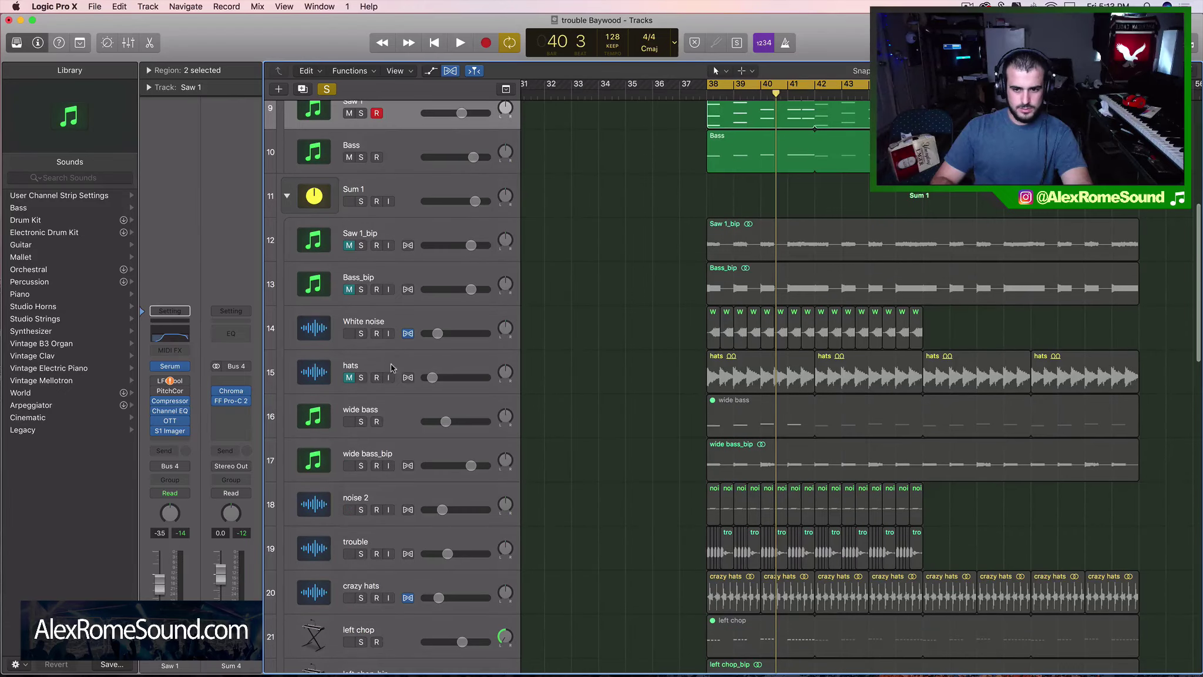
scroll(357, 378, "down", 1)
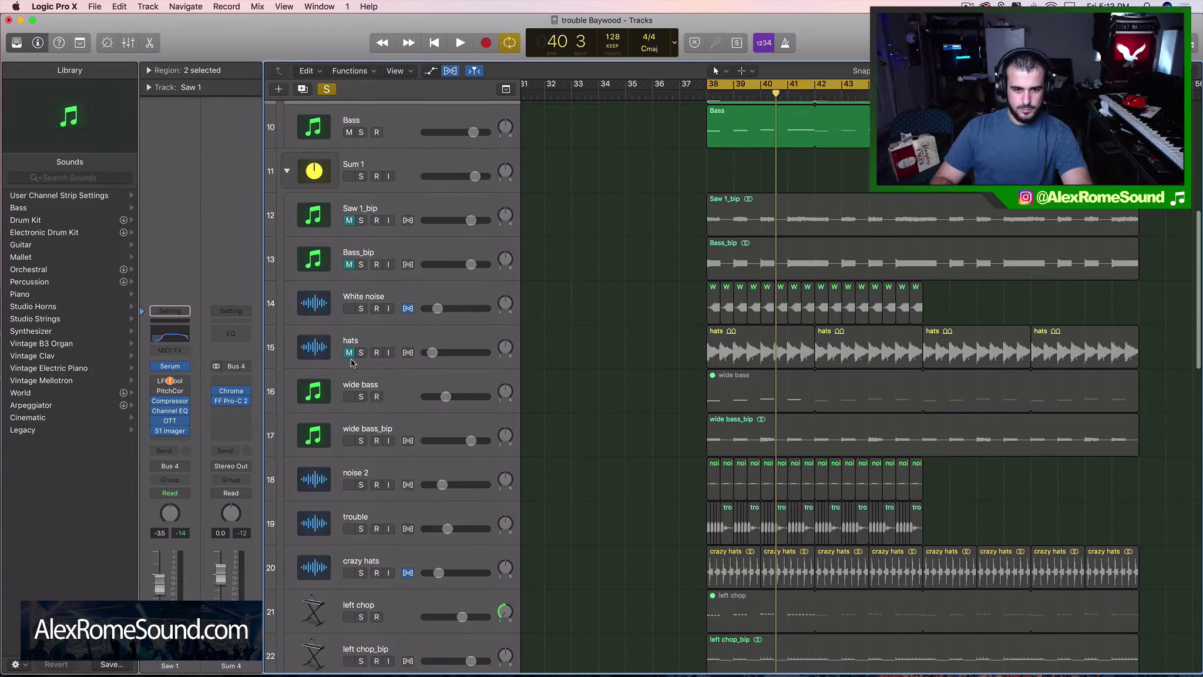
scroll(351, 362, "down", 1)
scroll(358, 353, "up", 5)
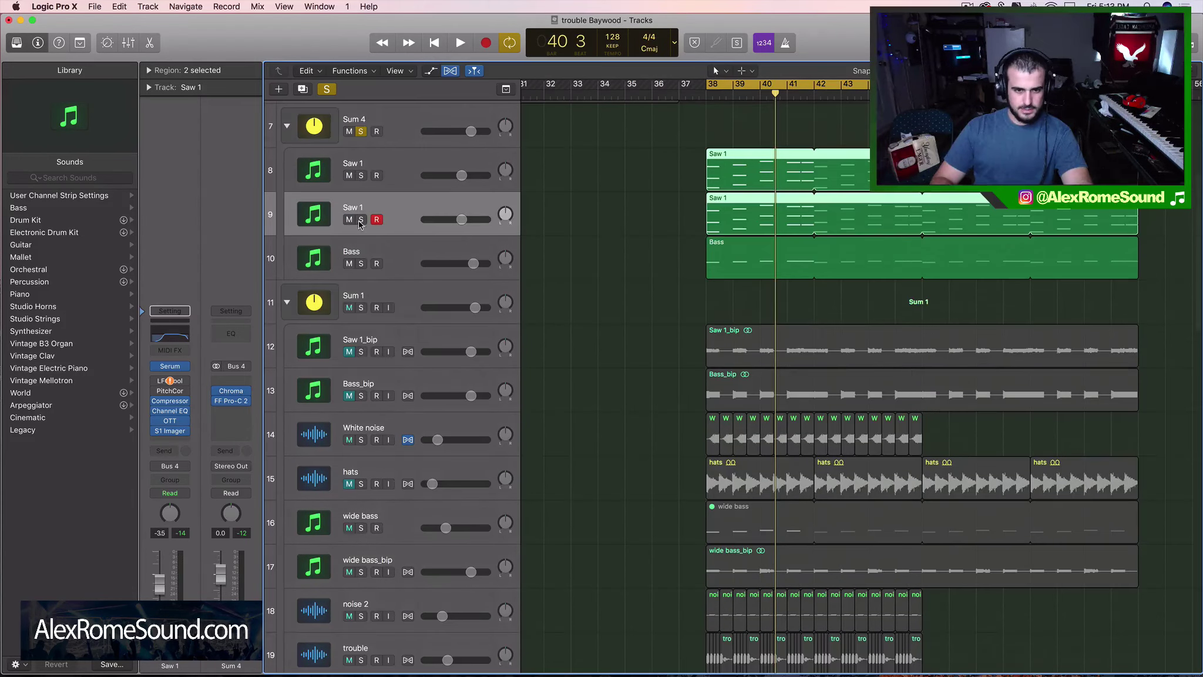
left_click(361, 132)
key("space")
scroll(541, 334, "up", 5)
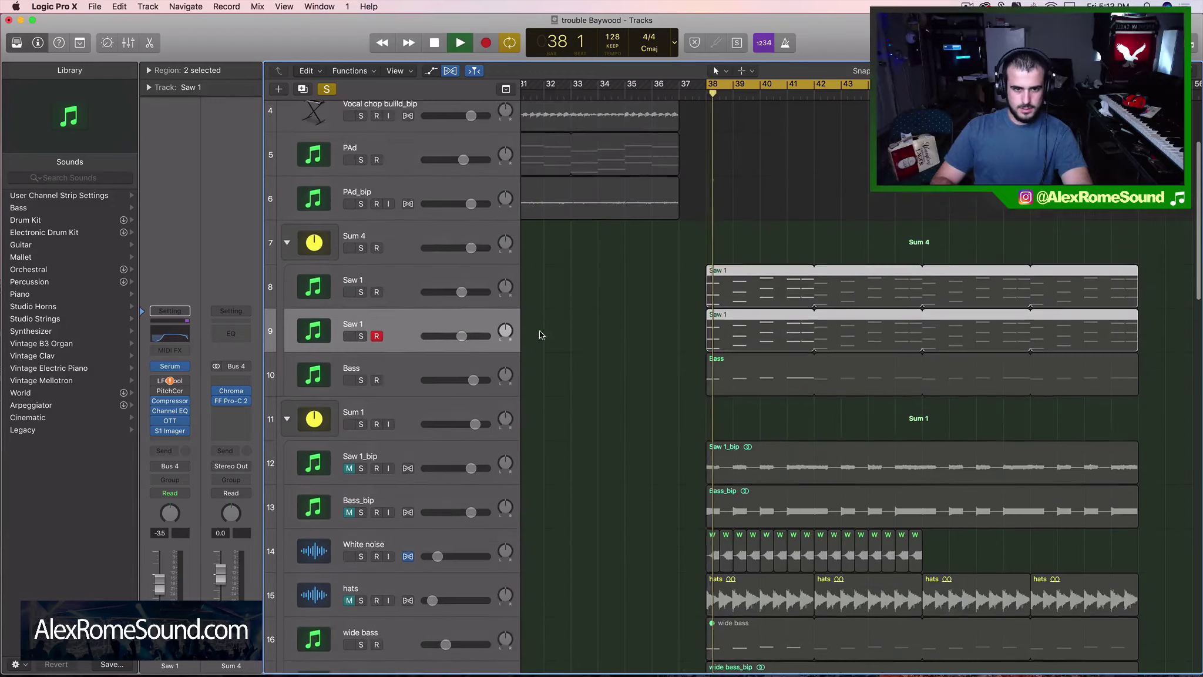
left_click(361, 249)
Step: Solo the MH_Build_Snare_02 track alongside Sum 4 and drop_kick, select its first six hits, and play the drop
scroll(529, 379, "down", 20)
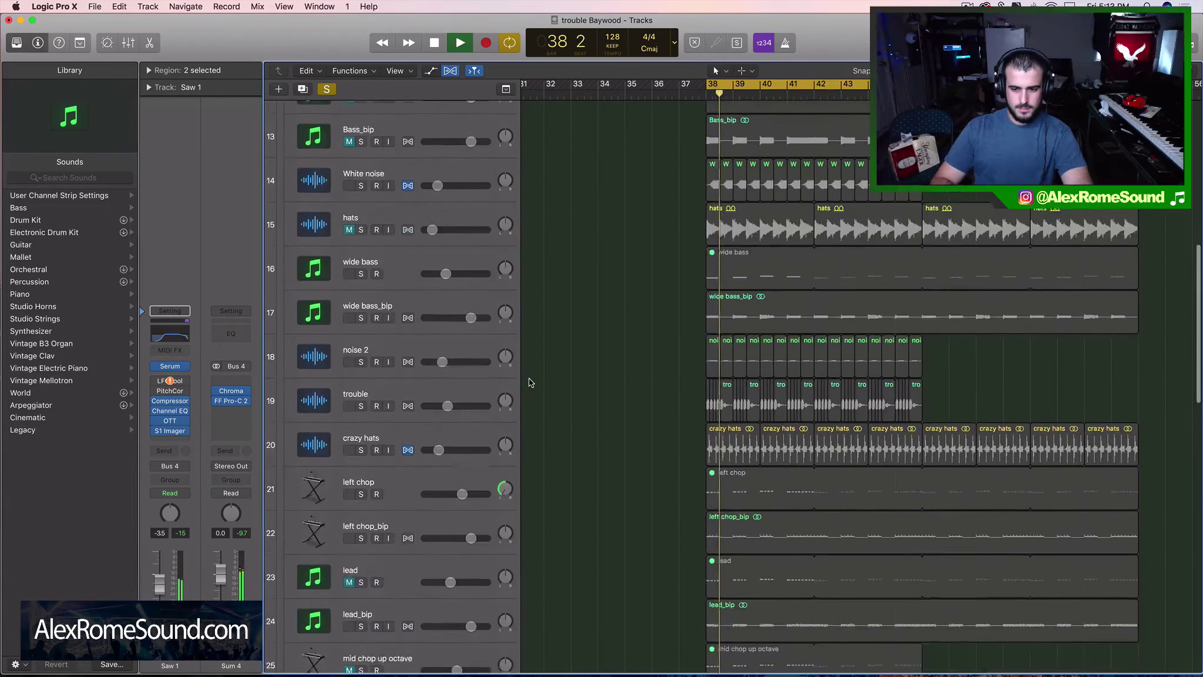
scroll(530, 383, "down", 14)
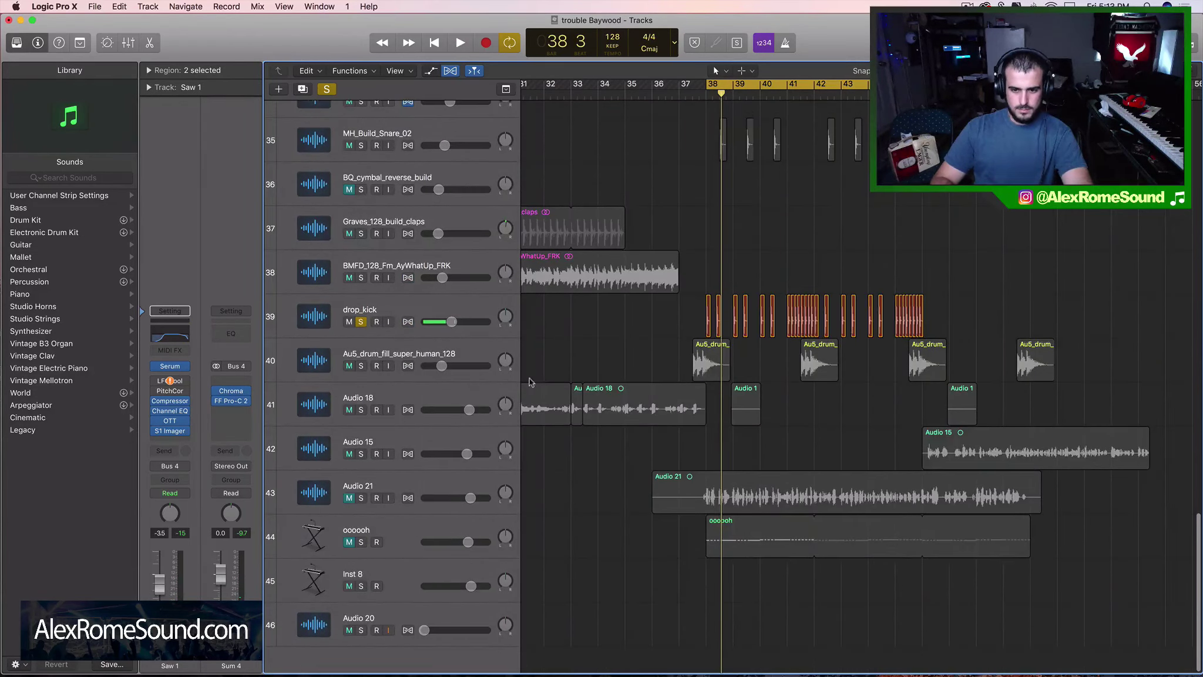
scroll(562, 331, "up", 1)
left_click(362, 358)
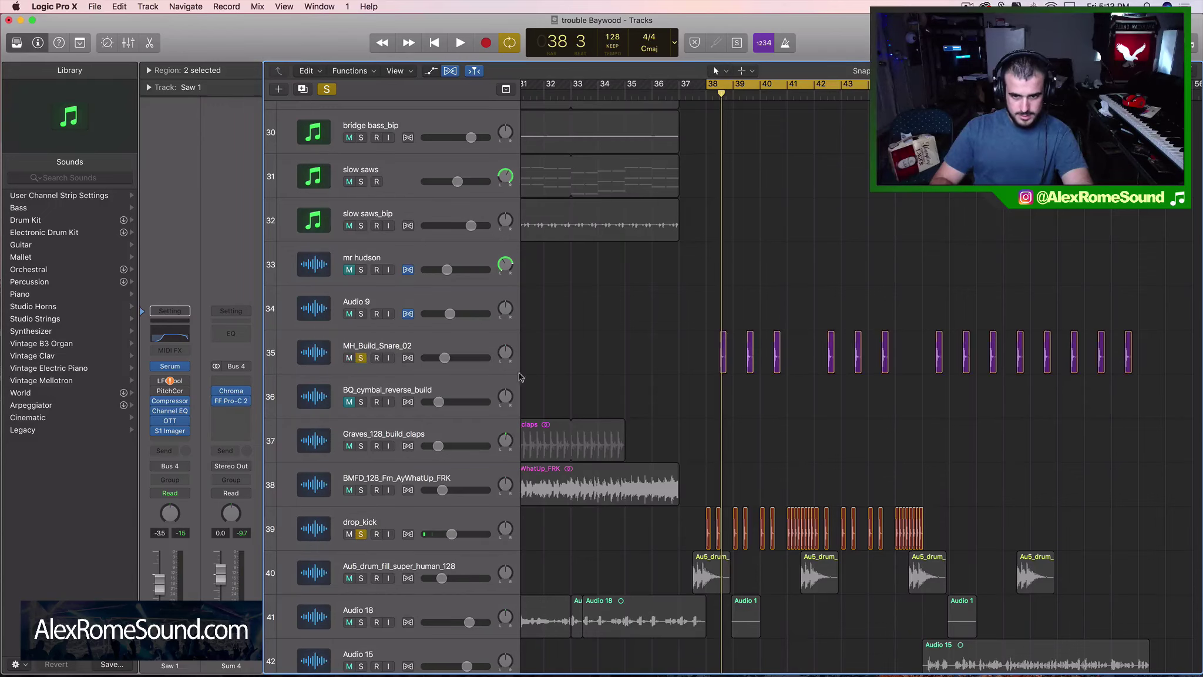
left_click_drag(667, 318, 894, 415)
key("space")
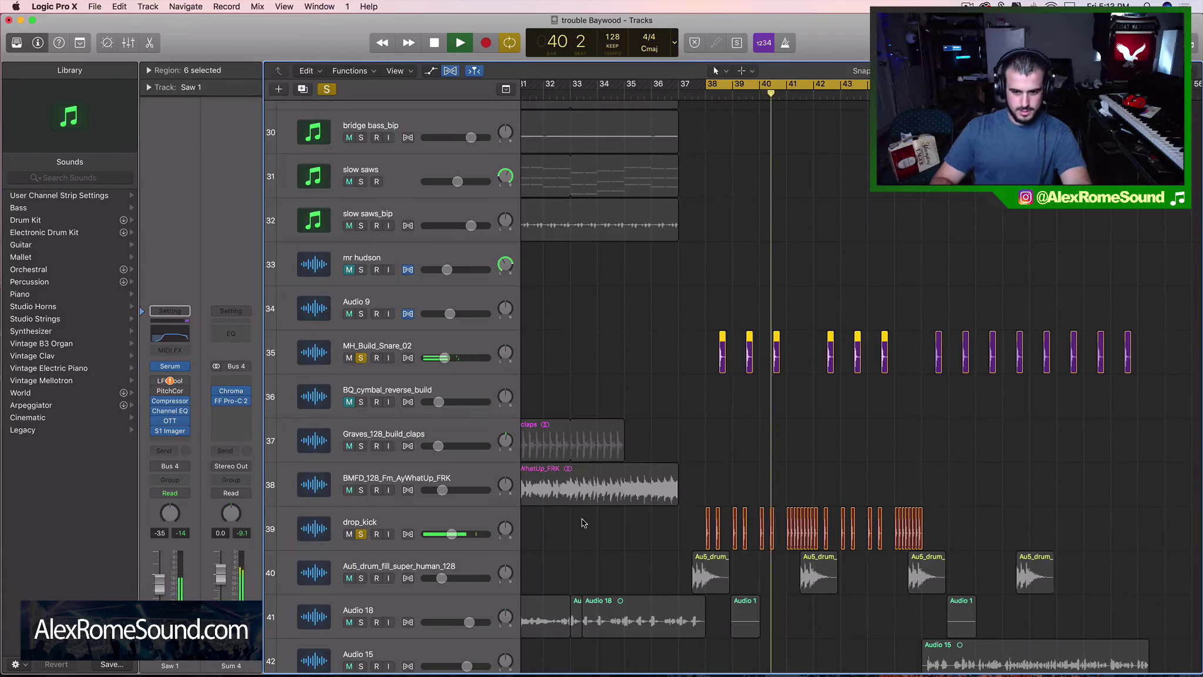
key("space")
Step: Clear the solo on the Sum 4 stack and on the MH_Build_Snare_02 and drop_kick tracks
scroll(627, 527, "up", 10)
scroll(628, 527, "right", 1)
scroll(627, 527, "down", 4)
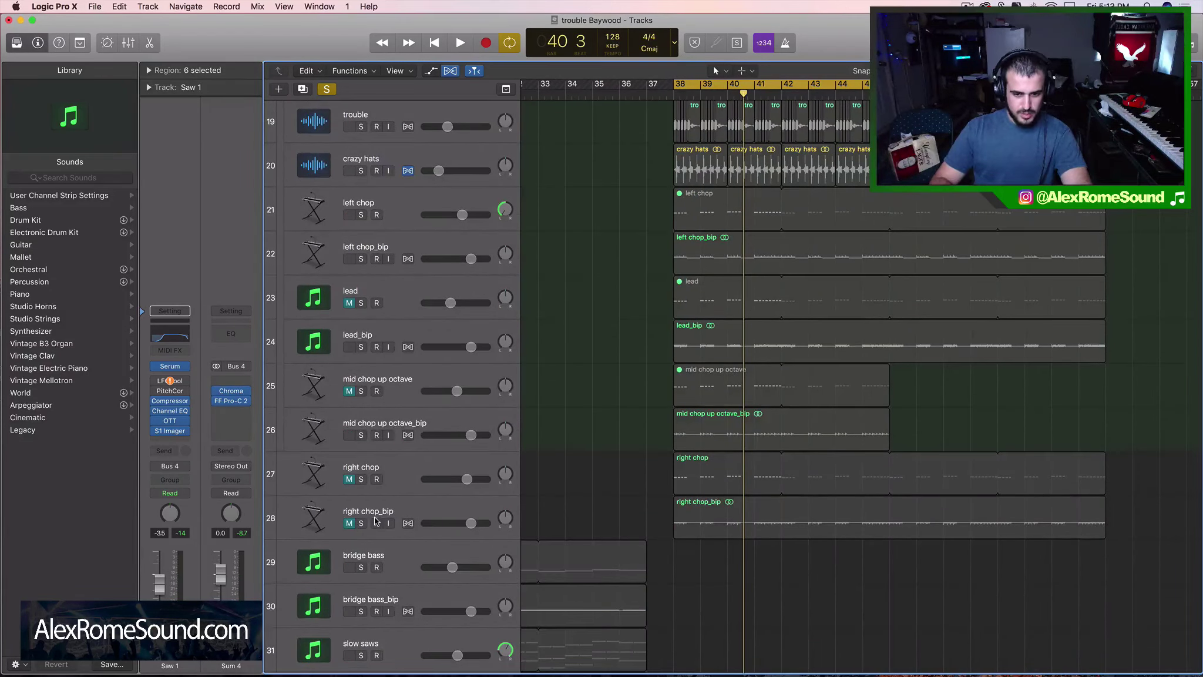
scroll(376, 520, "up", 12)
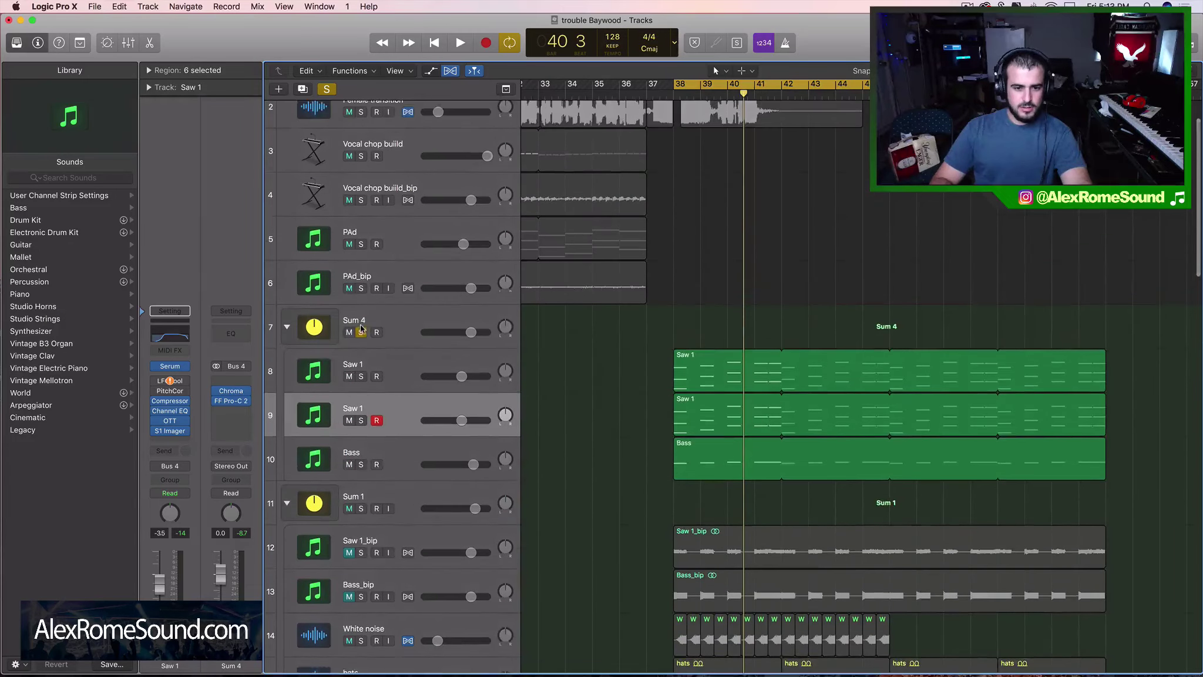
left_click(361, 332)
scroll(511, 429, "down", 20)
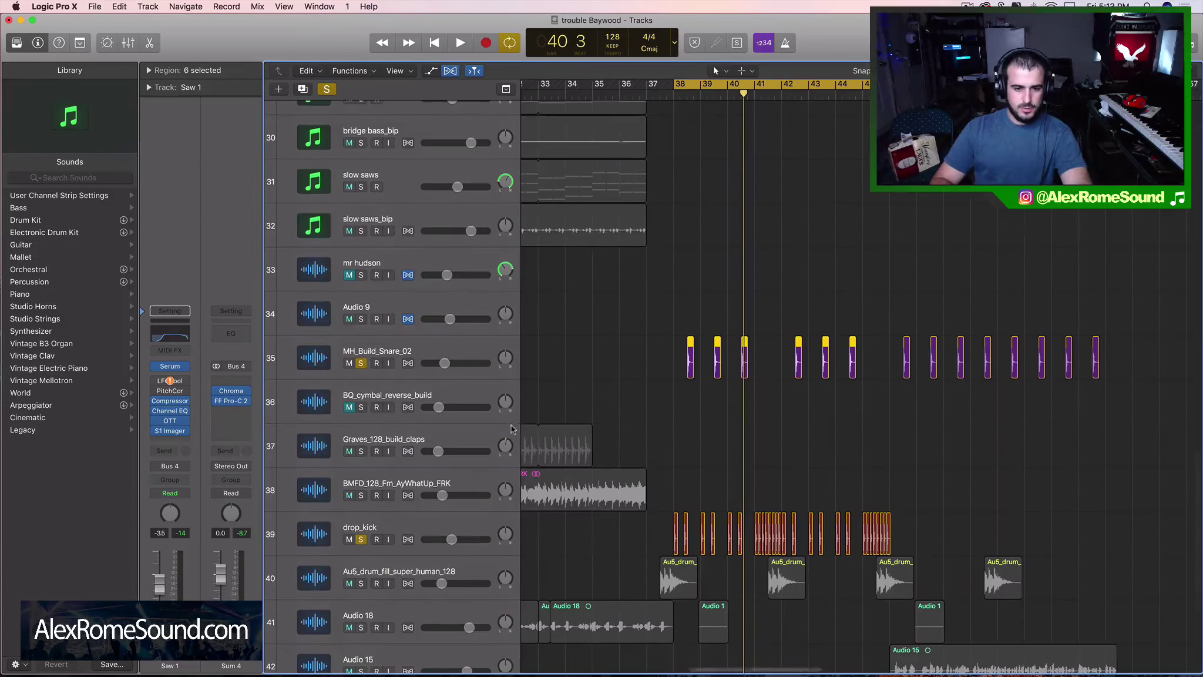
left_click(360, 538)
Step: Audition the mid chop up octave_bip track in the mix and soloed, clear its solo, and mute it
scroll(671, 504, "up", 11)
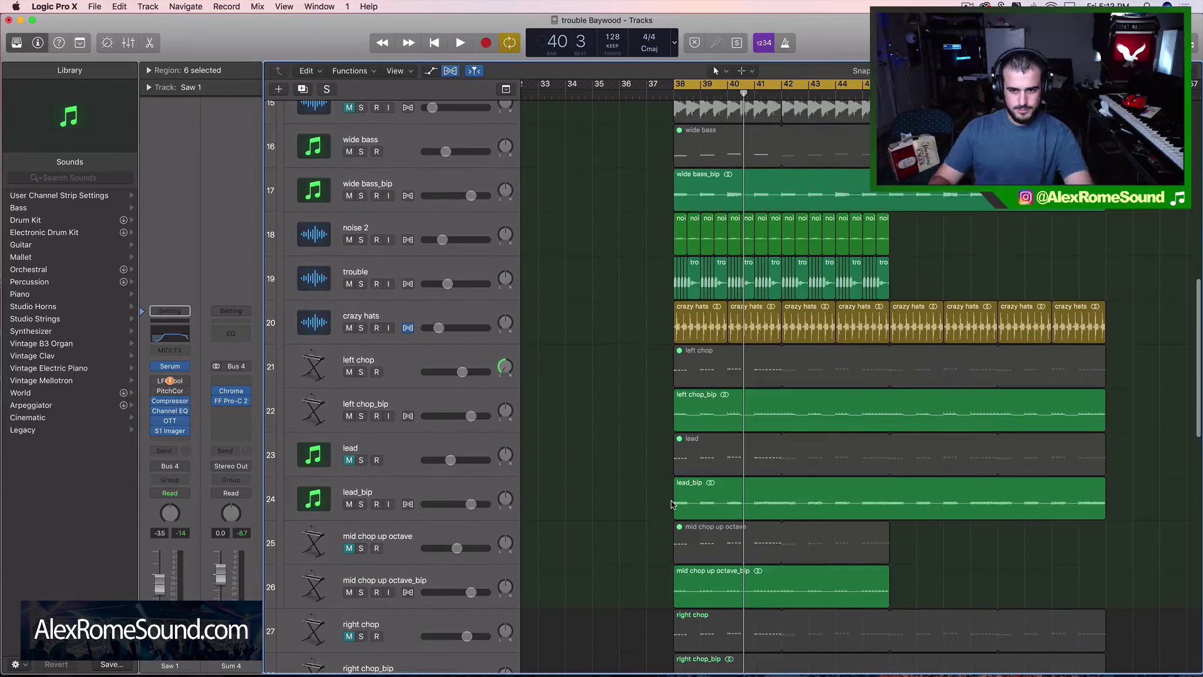
scroll(760, 553, "down", 4)
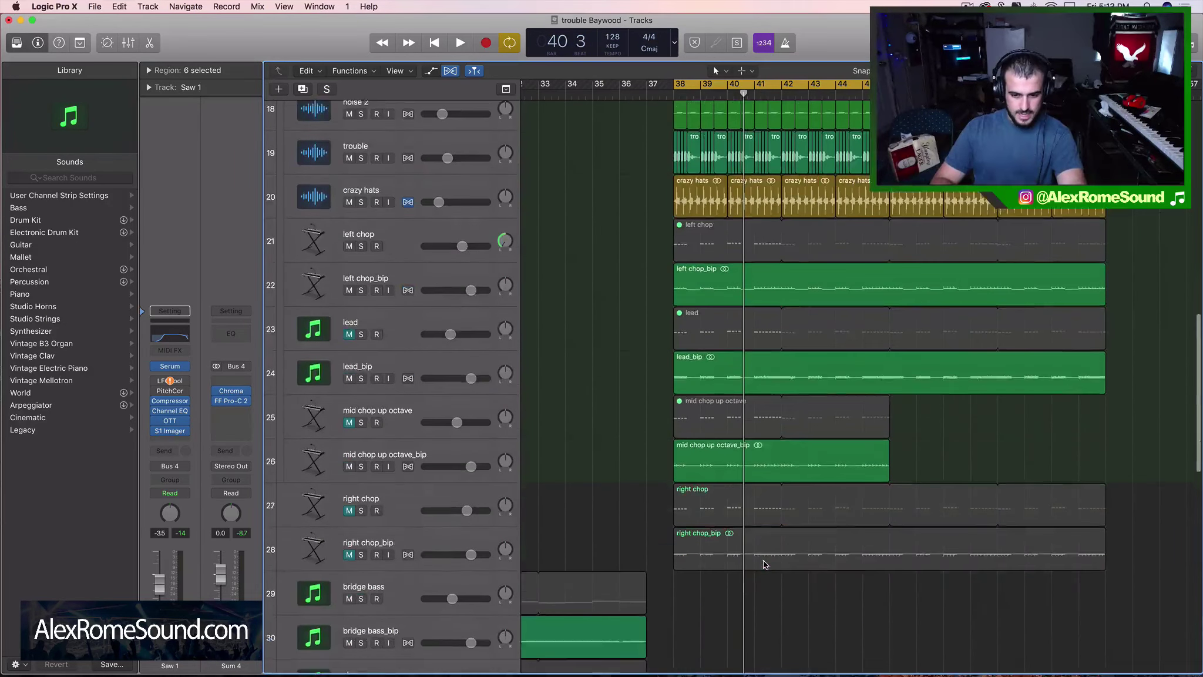
left_click(394, 399)
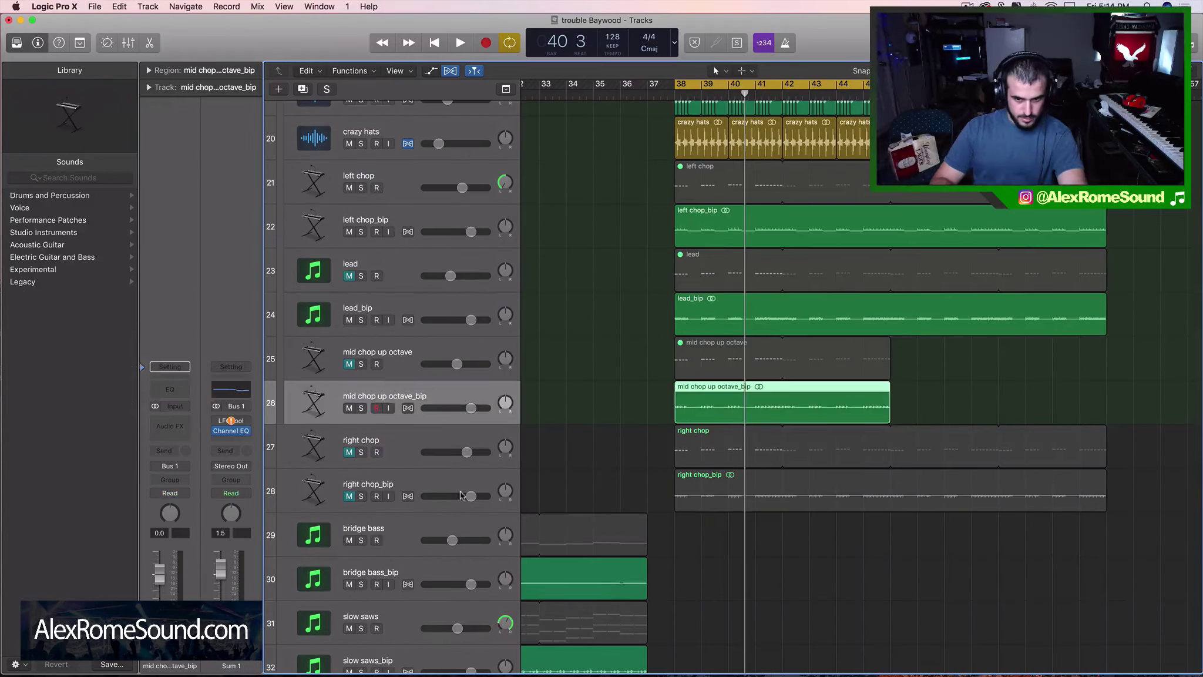
key("space")
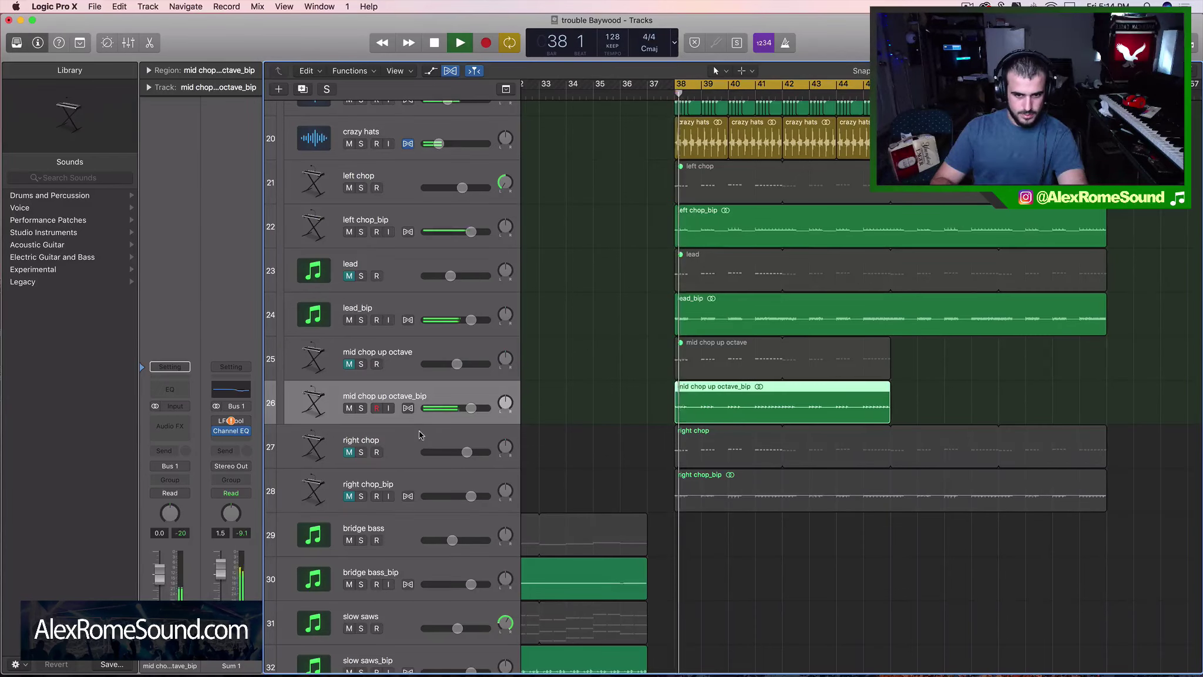
left_click(360, 408)
key("space")
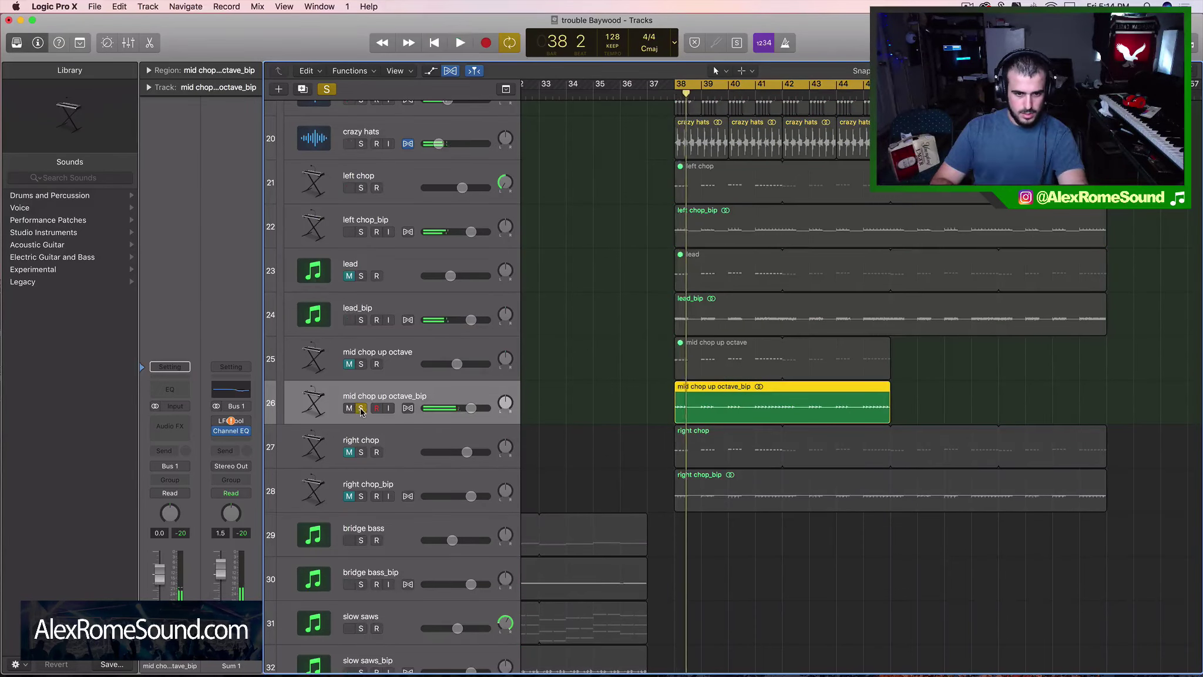
left_click(360, 409)
left_click(349, 408)
Step: Unmute the right chop track, audition it soloed, and clear its solo
scroll(346, 409, "down", 3)
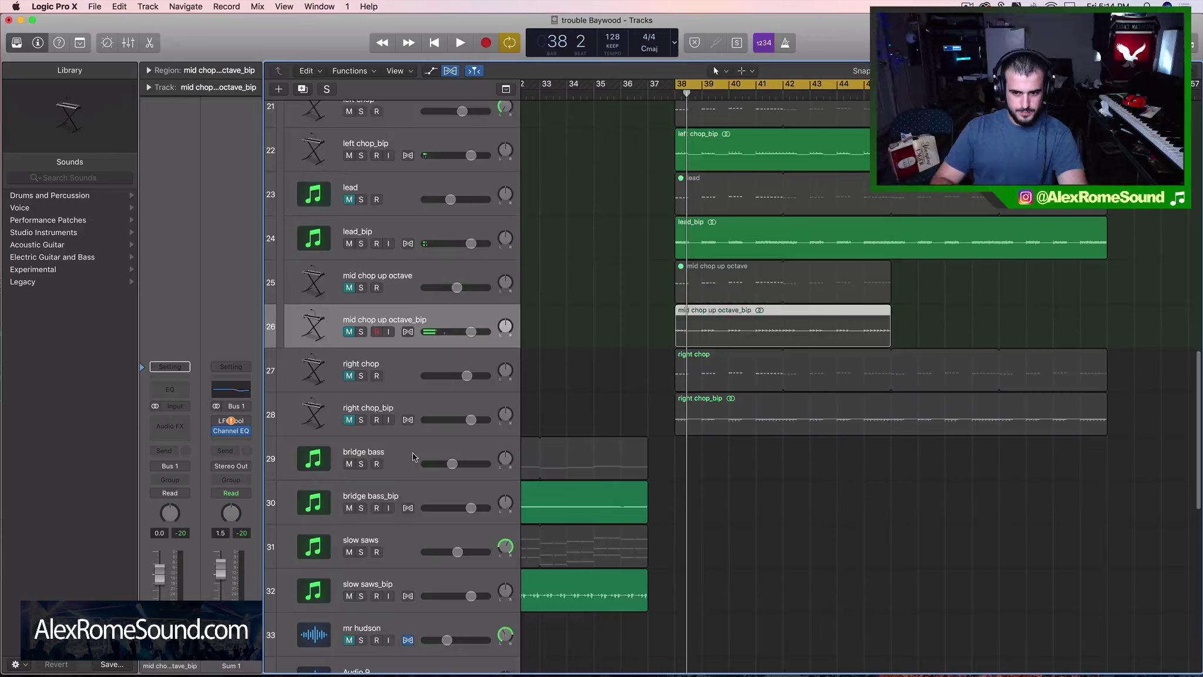
left_click(349, 354)
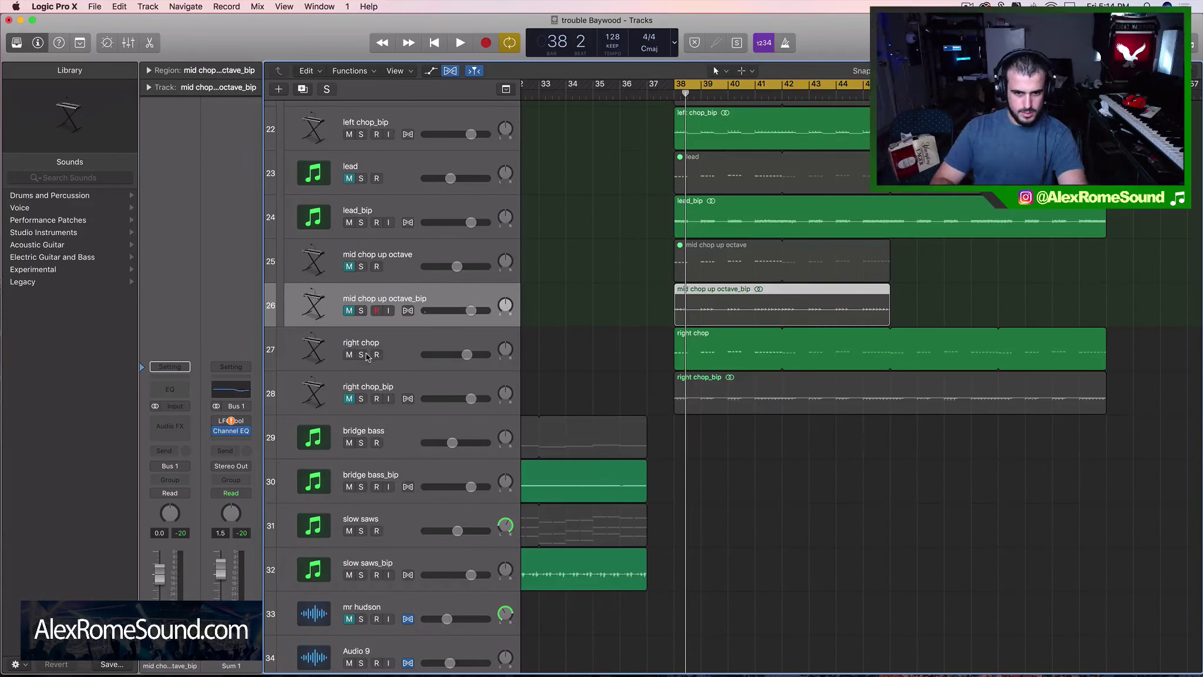
key("space")
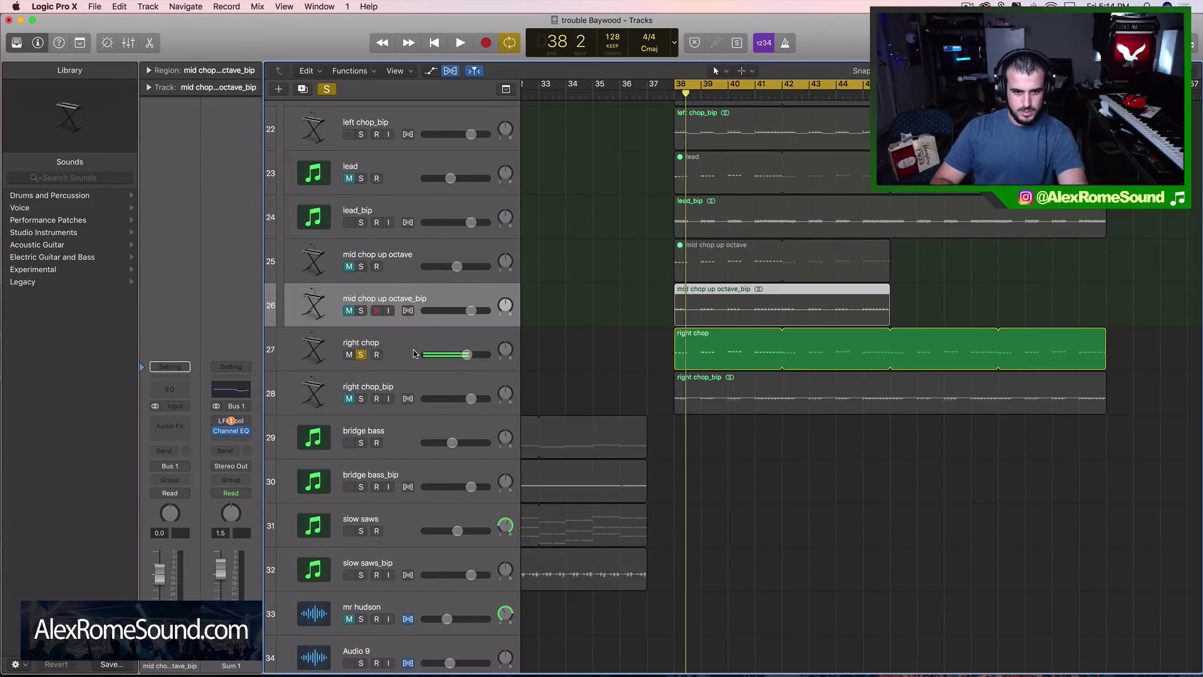
left_click(361, 354)
key("space")
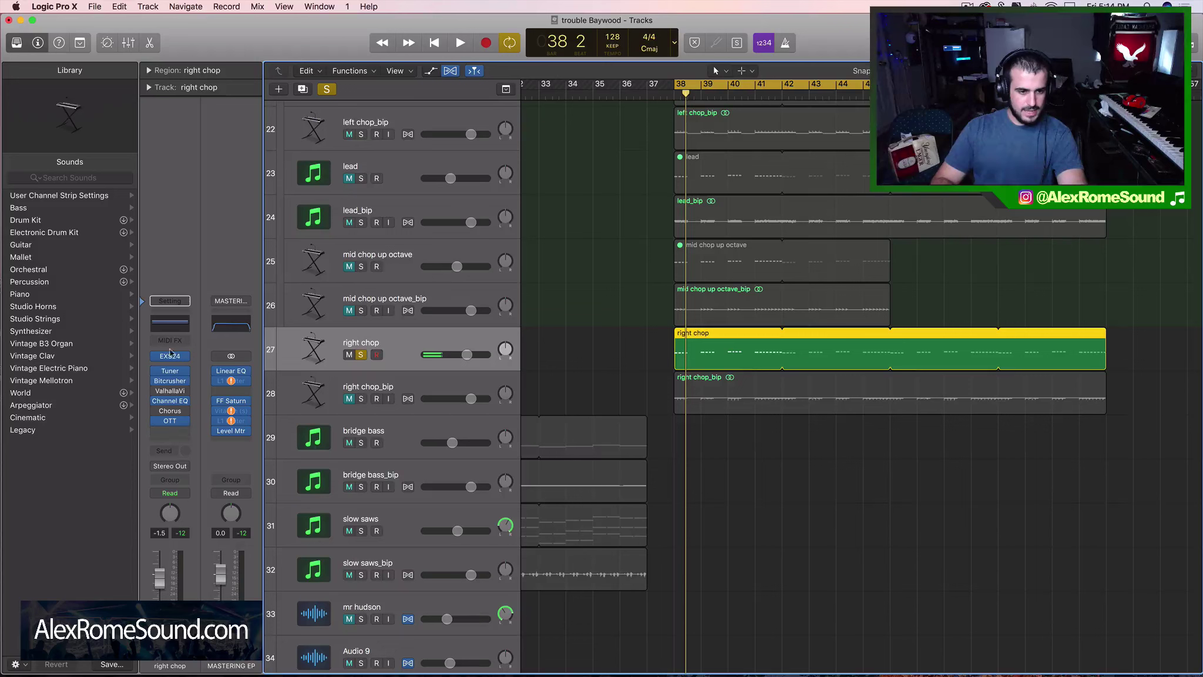
left_click(361, 354)
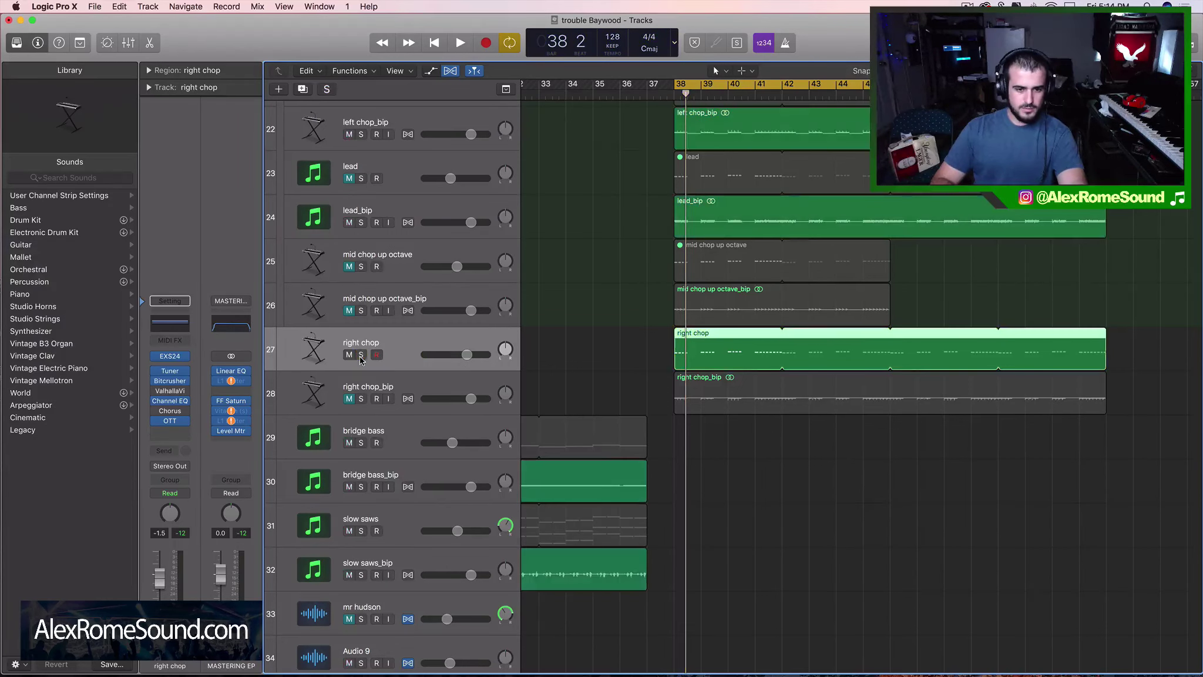
Step: Play the drop and compare the right chop track soloed against the full mix
scroll(411, 382, "up", 3)
key("space")
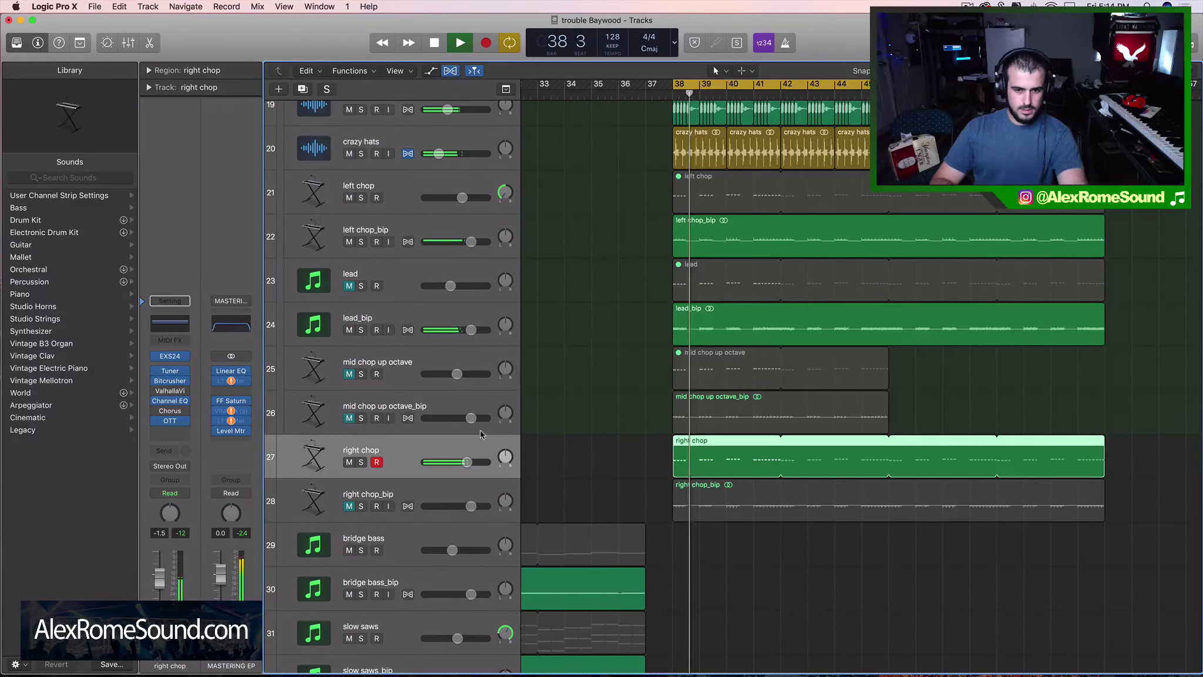
left_click(361, 462)
left_click(360, 462)
key("space")
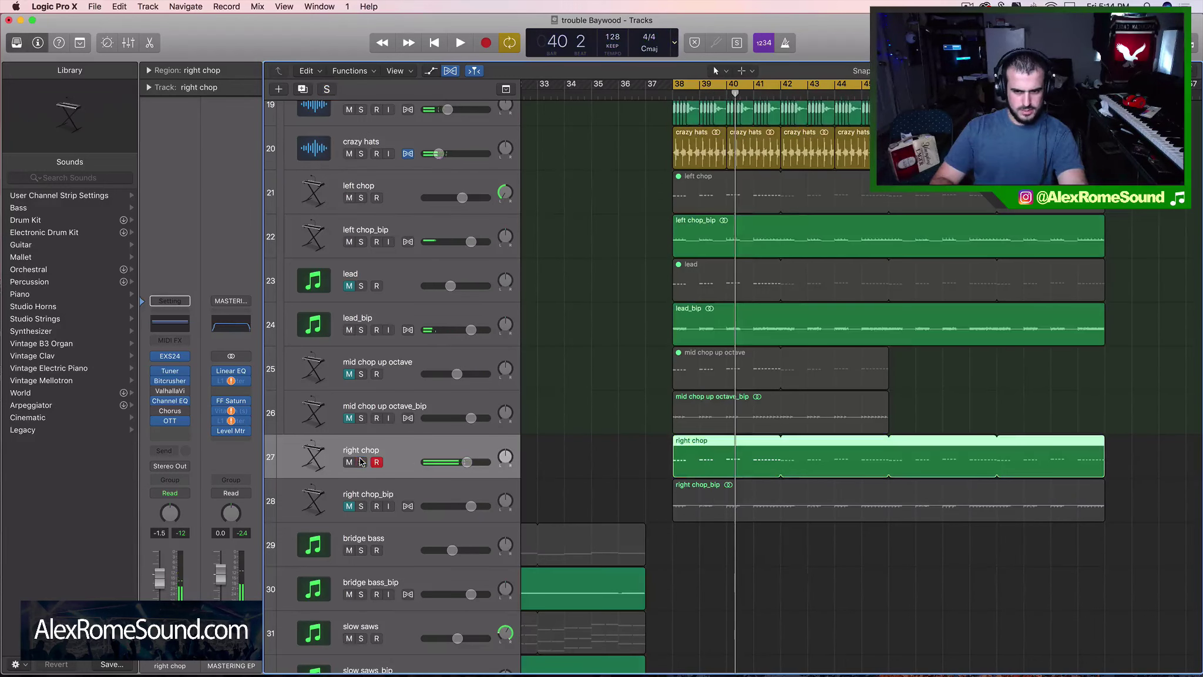
Step: Audition the lead_bip track soloed, clear its solo, and mute the track
left_click(362, 331)
key("space")
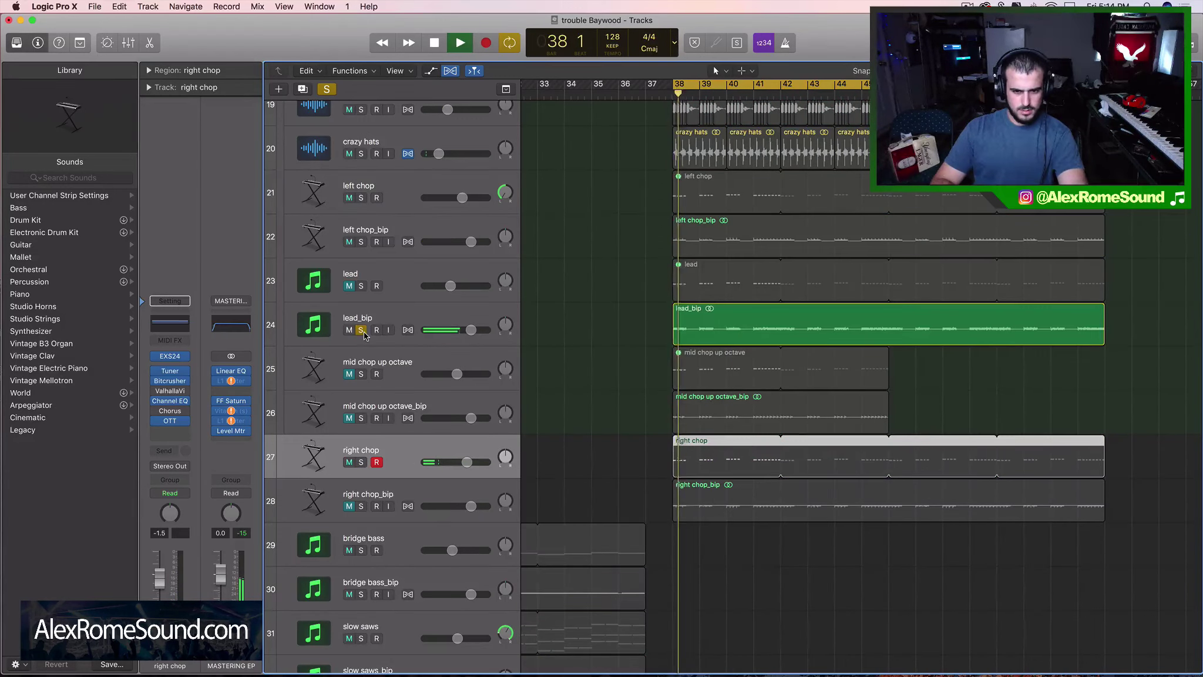
left_click(361, 330)
key("space")
key("space")
left_click(349, 330)
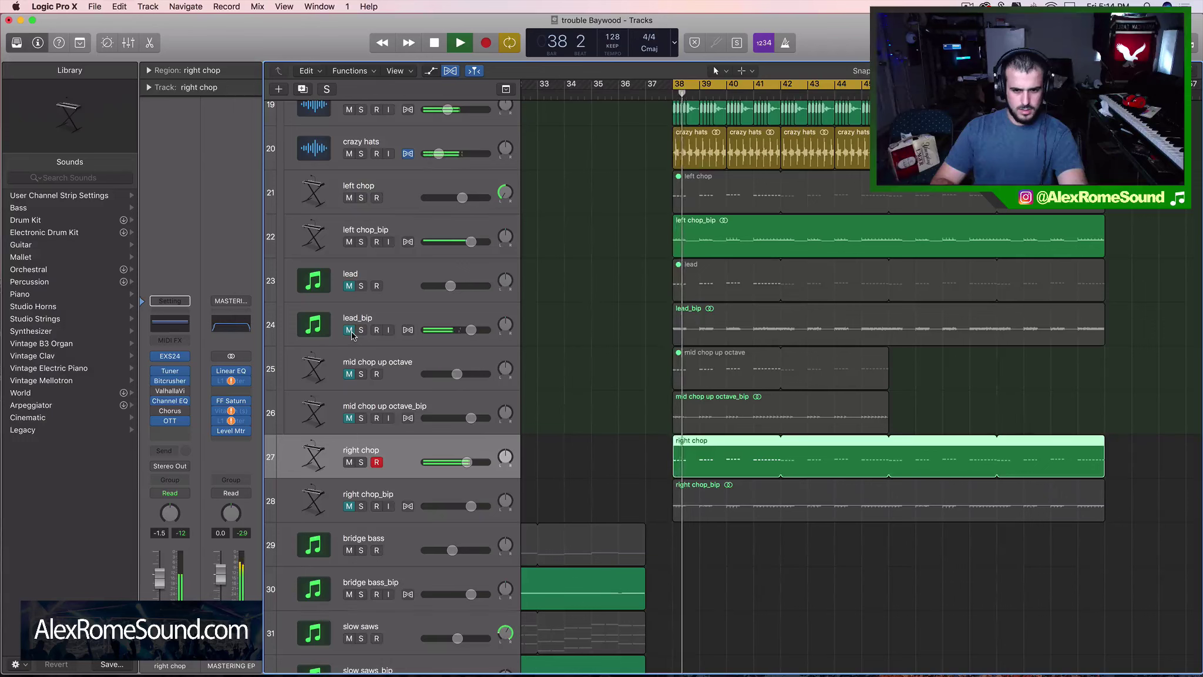
Step: Mute the right chop track, stop playback, and mute the left chop_bip track as well
left_click(349, 462)
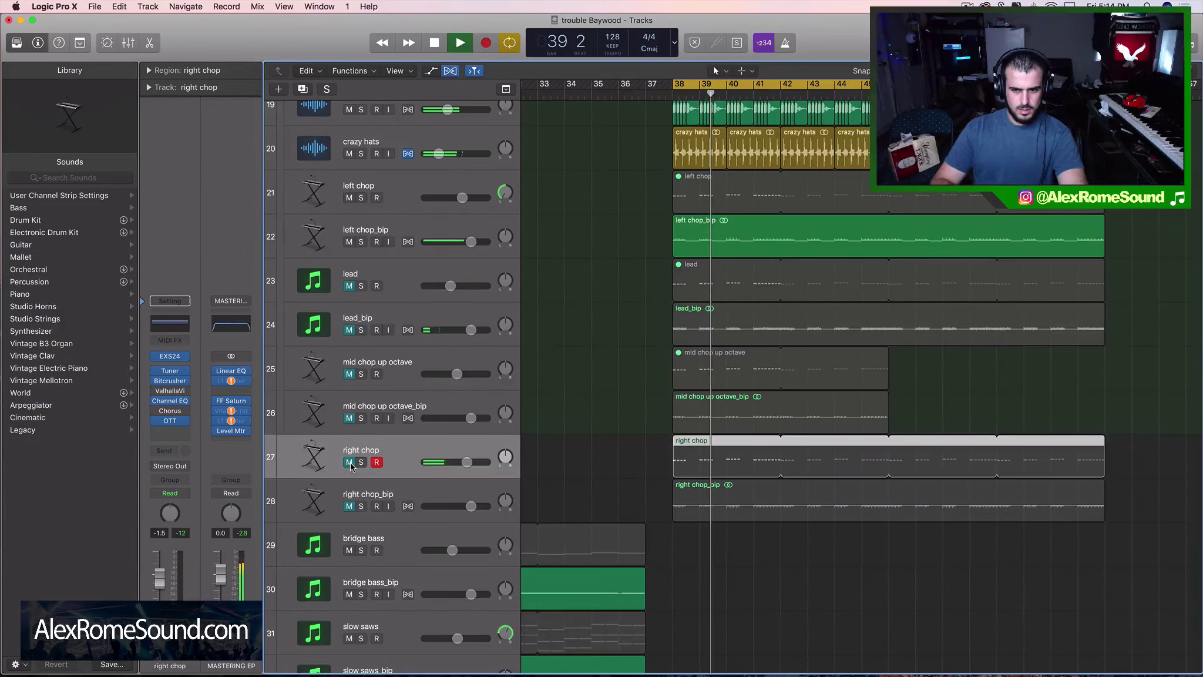
key("space")
scroll(686, 447, "down", 2)
scroll(686, 446, "down", 15)
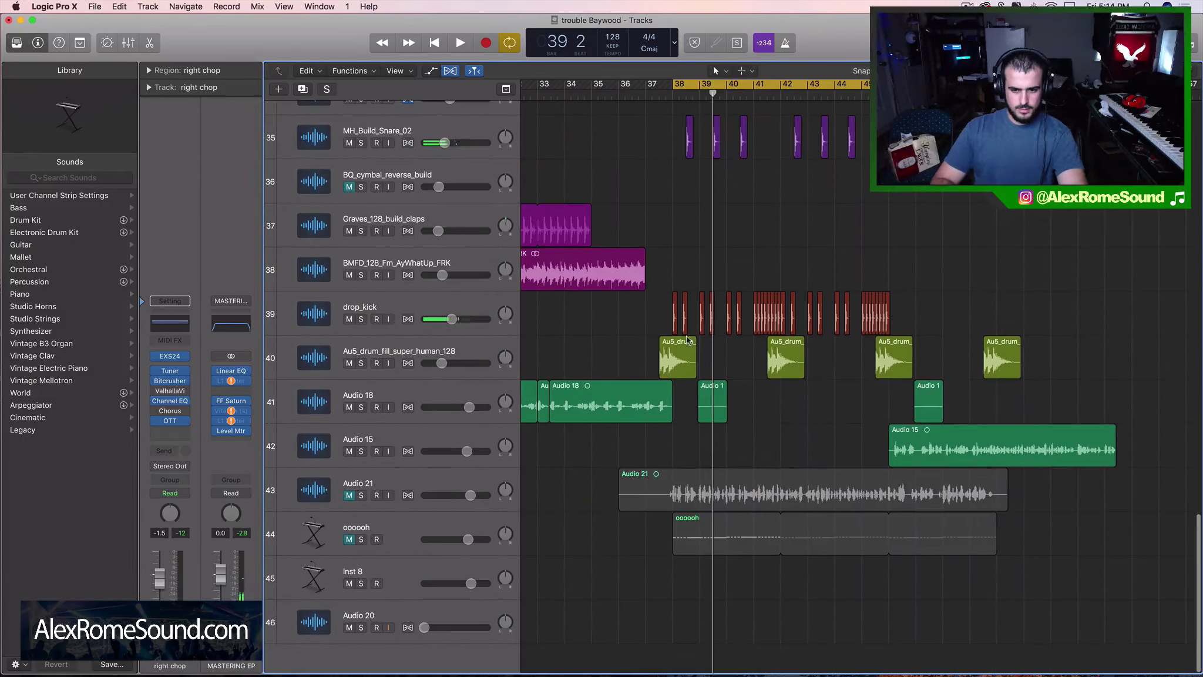
scroll(674, 414, "up", 20)
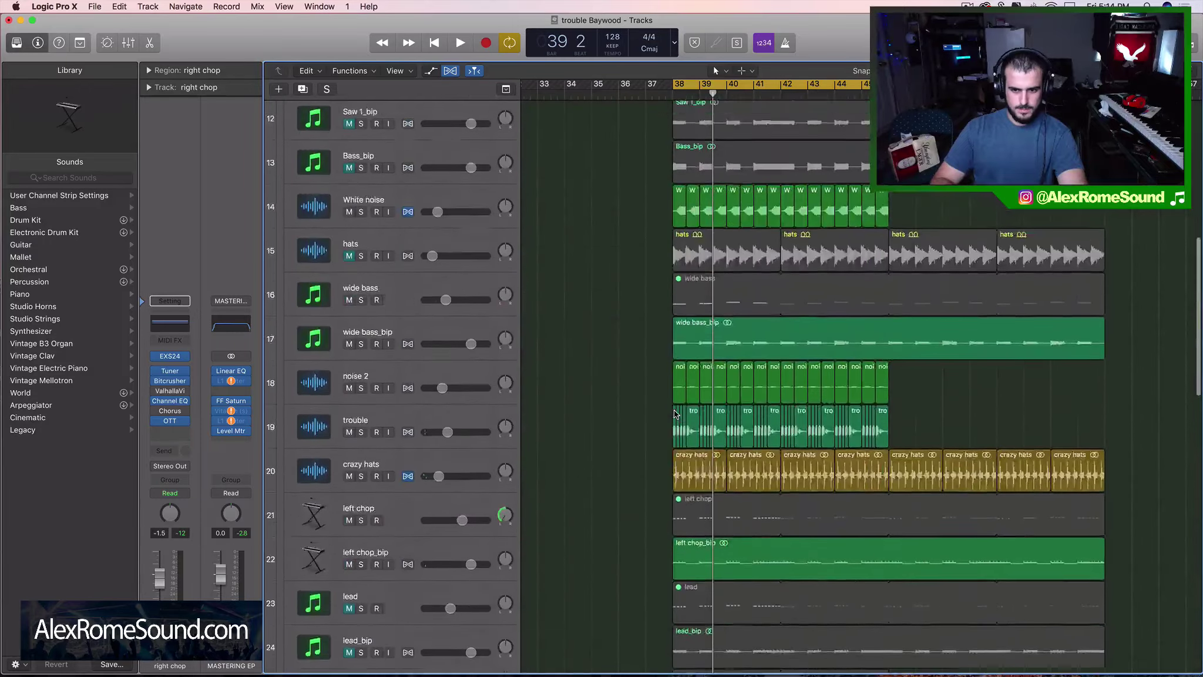
scroll(675, 415, "down", 5)
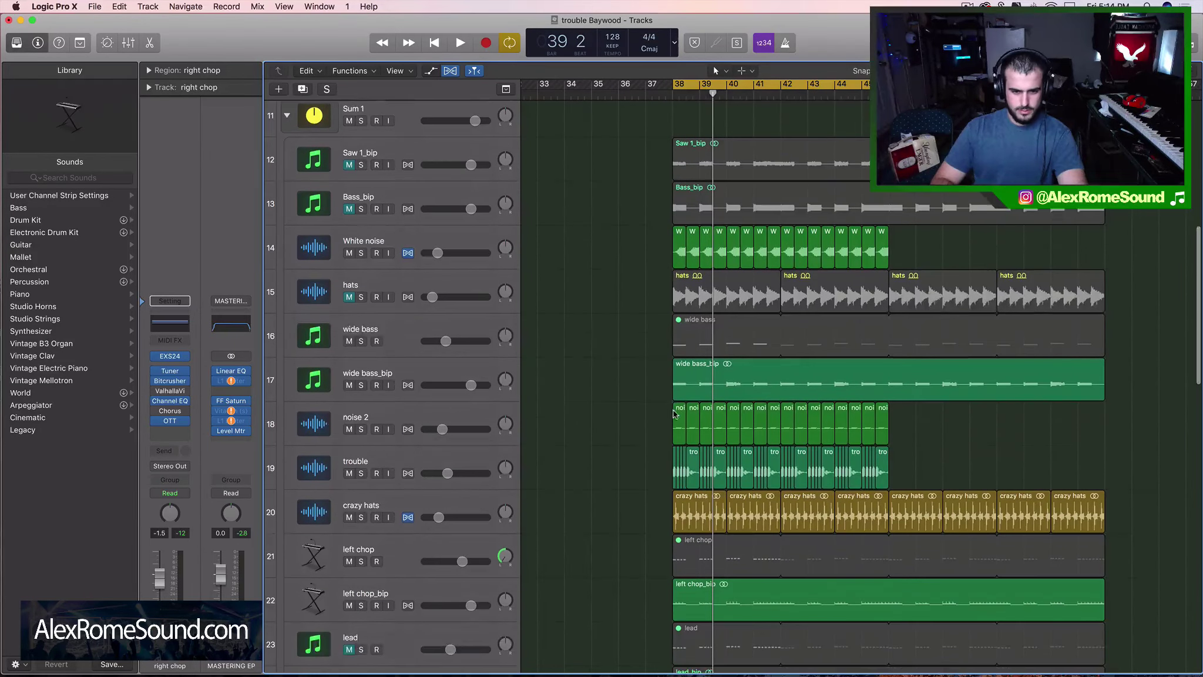
scroll(508, 488, "down", 2)
key("super+Right")
key("super+Right")
key("super+Right")
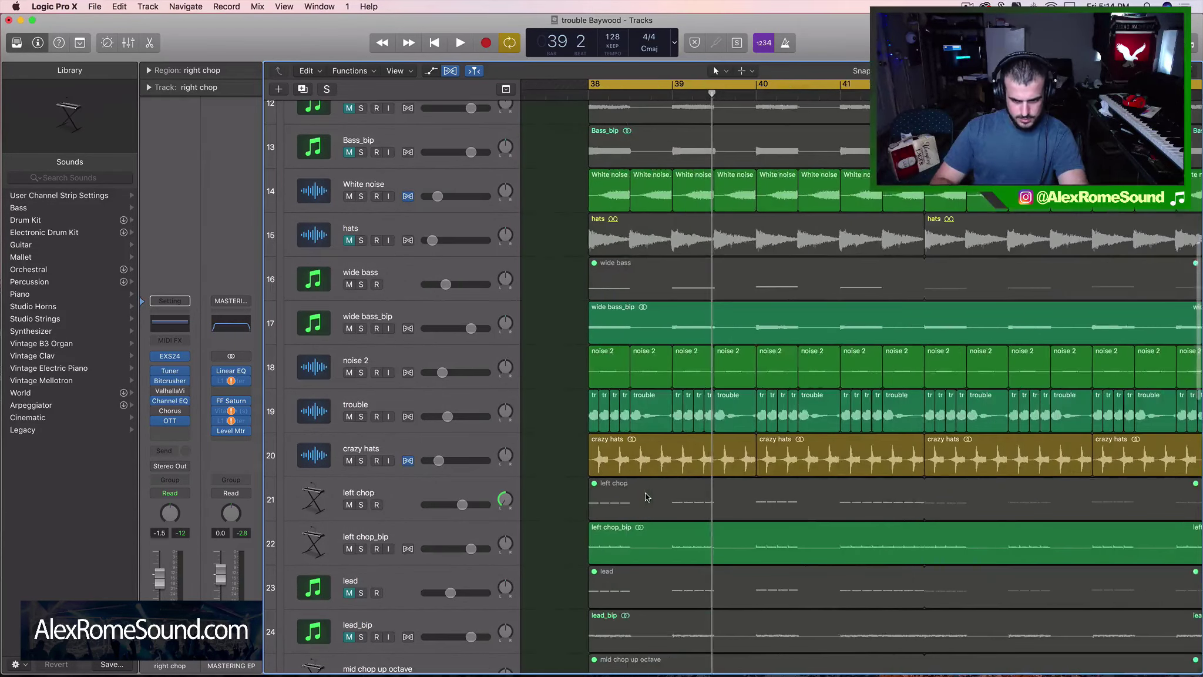
scroll(645, 495, "down", 1)
left_click(349, 512)
Step: Play the drop with the chops and lead muted, and unmute the right chop track
scroll(487, 552, "down", 12)
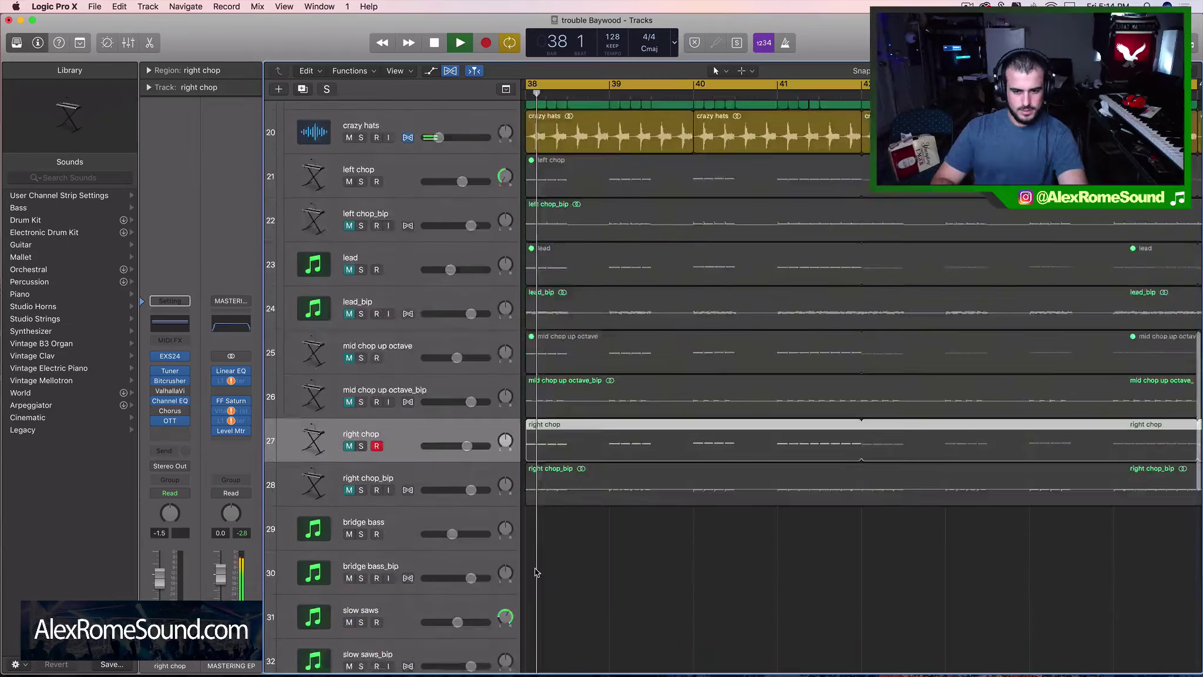
scroll(536, 572, "up", 3)
scroll(536, 572, "up", 2)
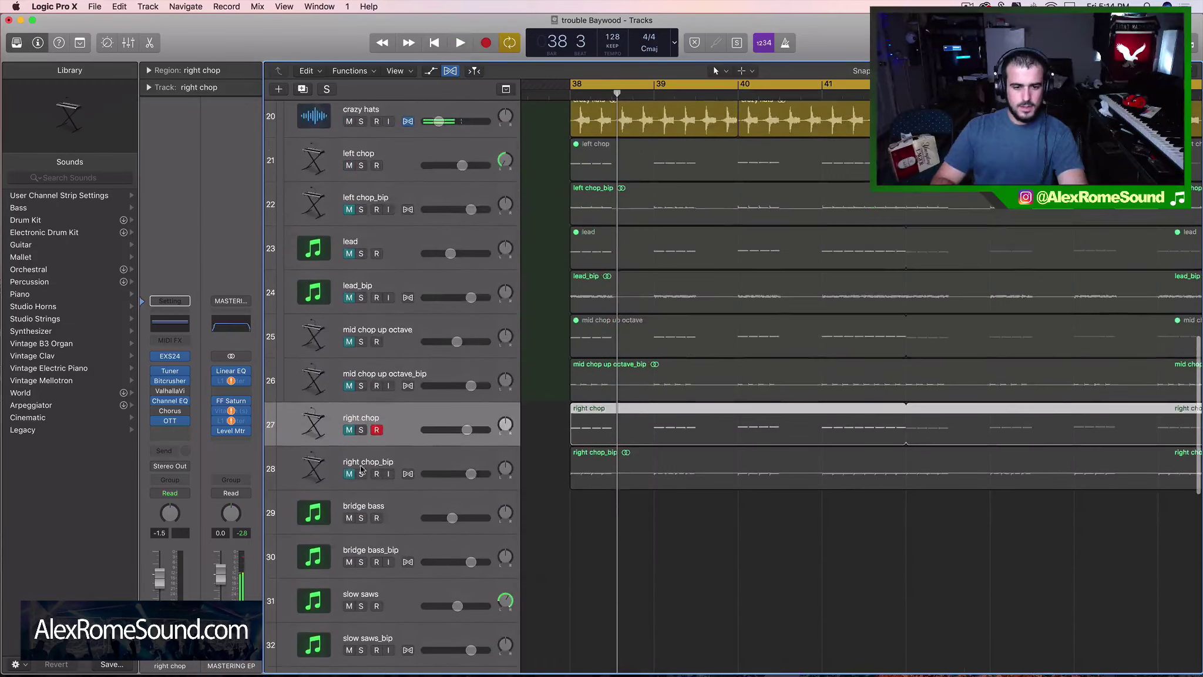
left_click(349, 431)
scroll(778, 421, "left", 8)
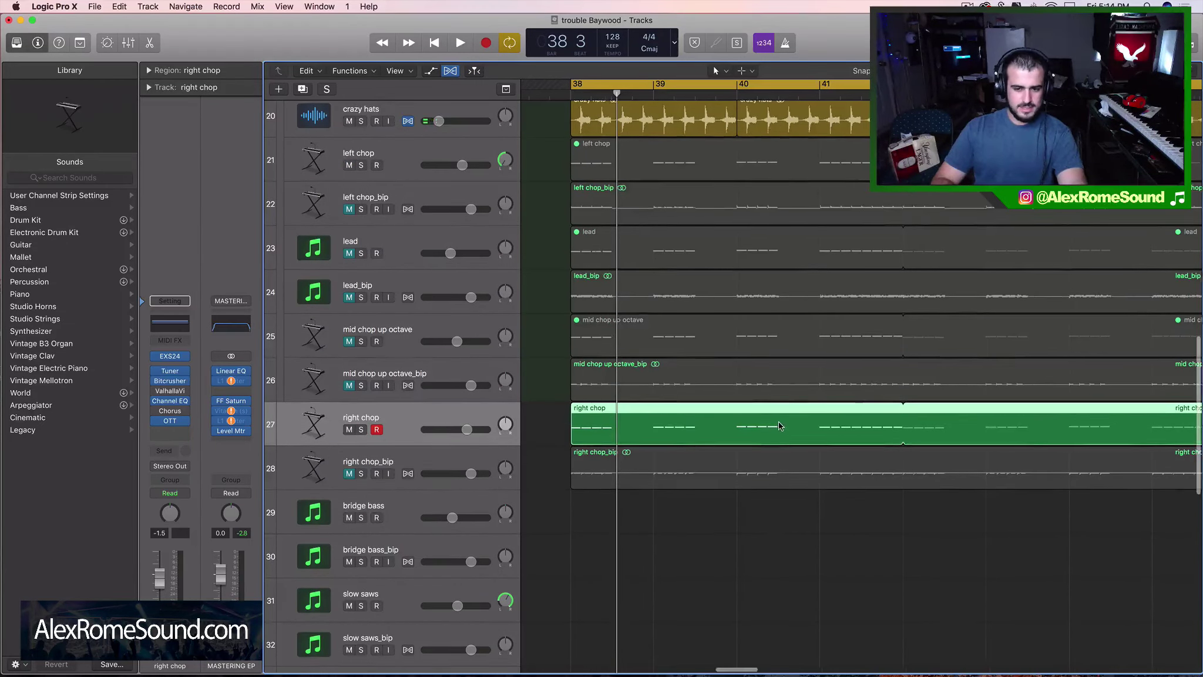
scroll(779, 422, "left", 2)
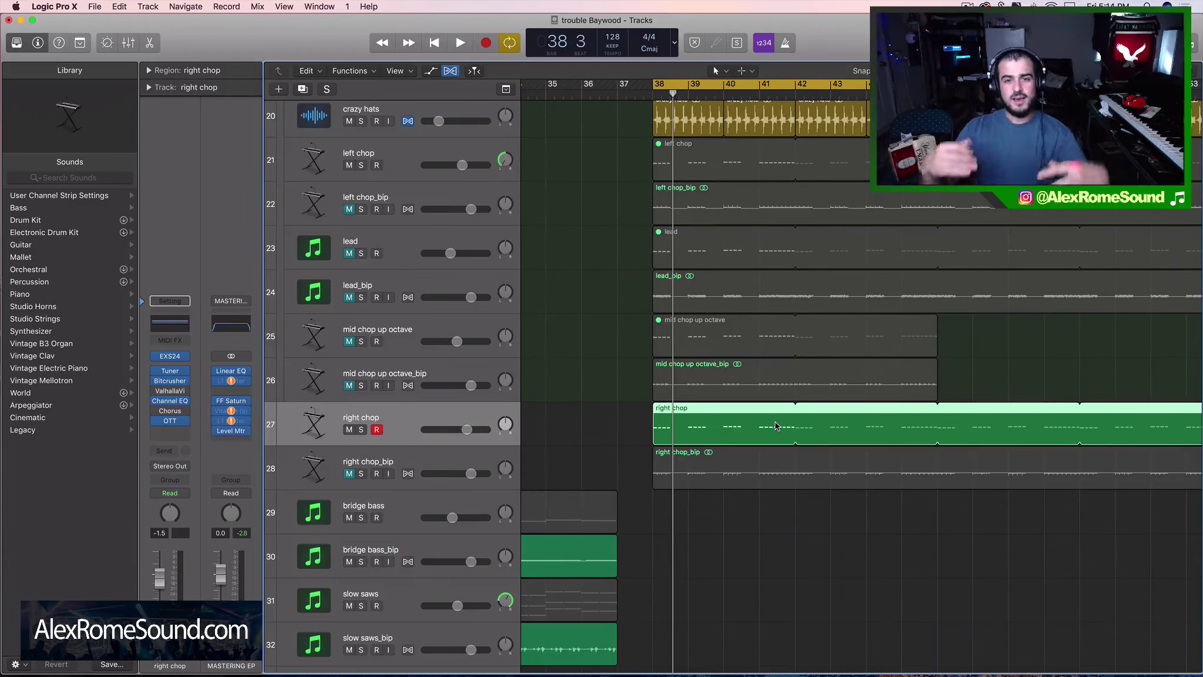
Step: Deselect the right chop region and solo the right chop track
left_click(617, 418)
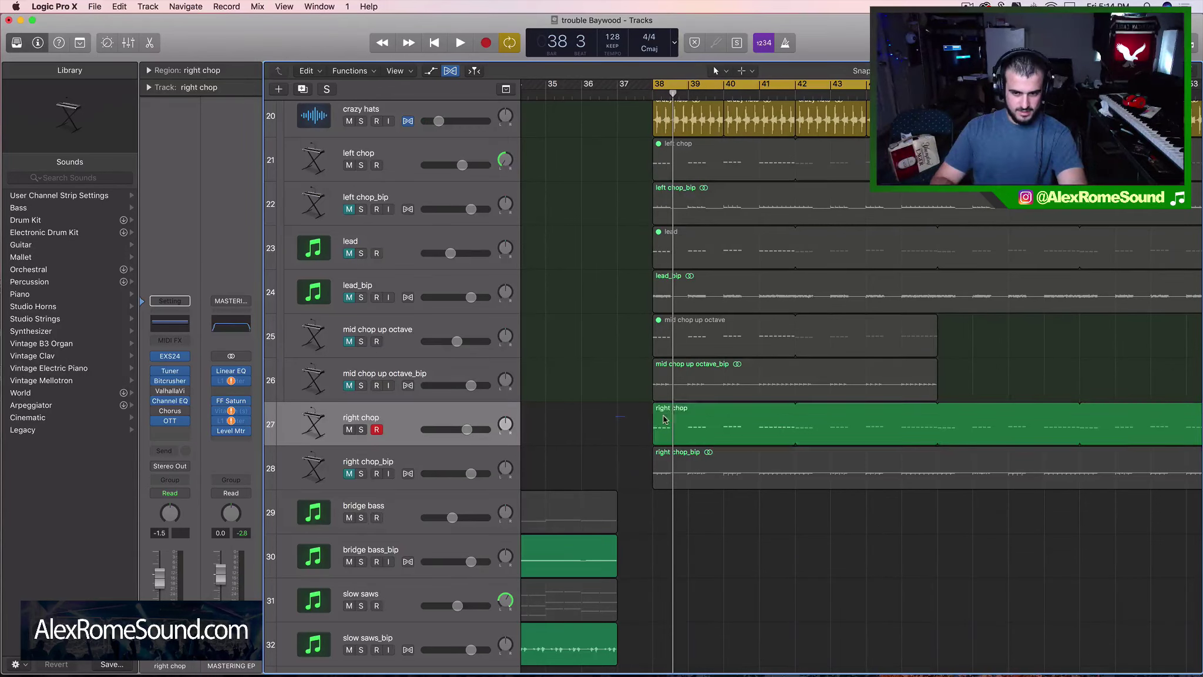
left_click(664, 419)
left_click(634, 424)
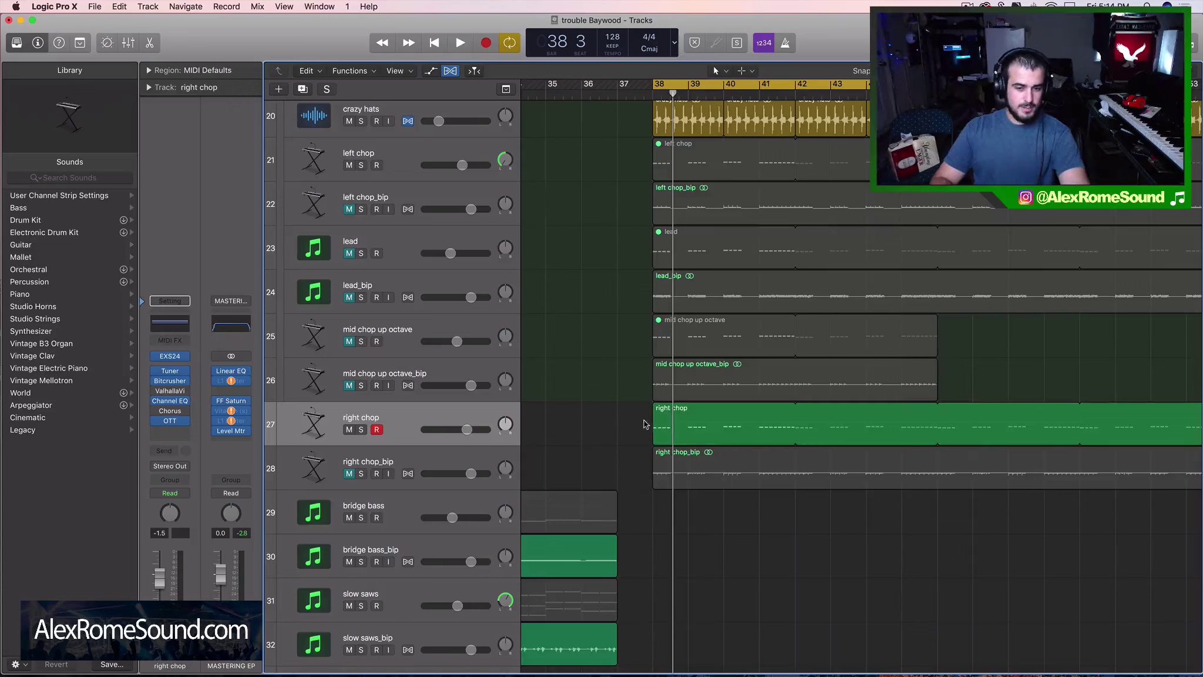
left_click(360, 430)
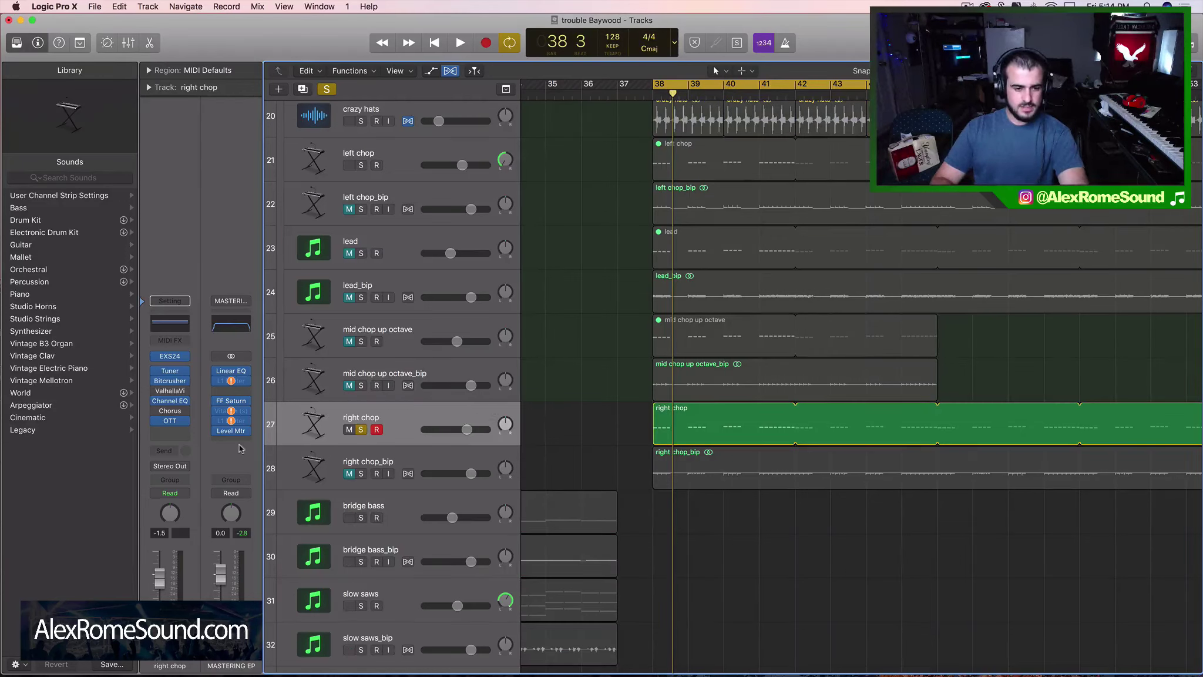
Step: Insert a stereo ChromaVerb reverb in the empty effect slot after OTT on the right chop track
left_click(181, 433)
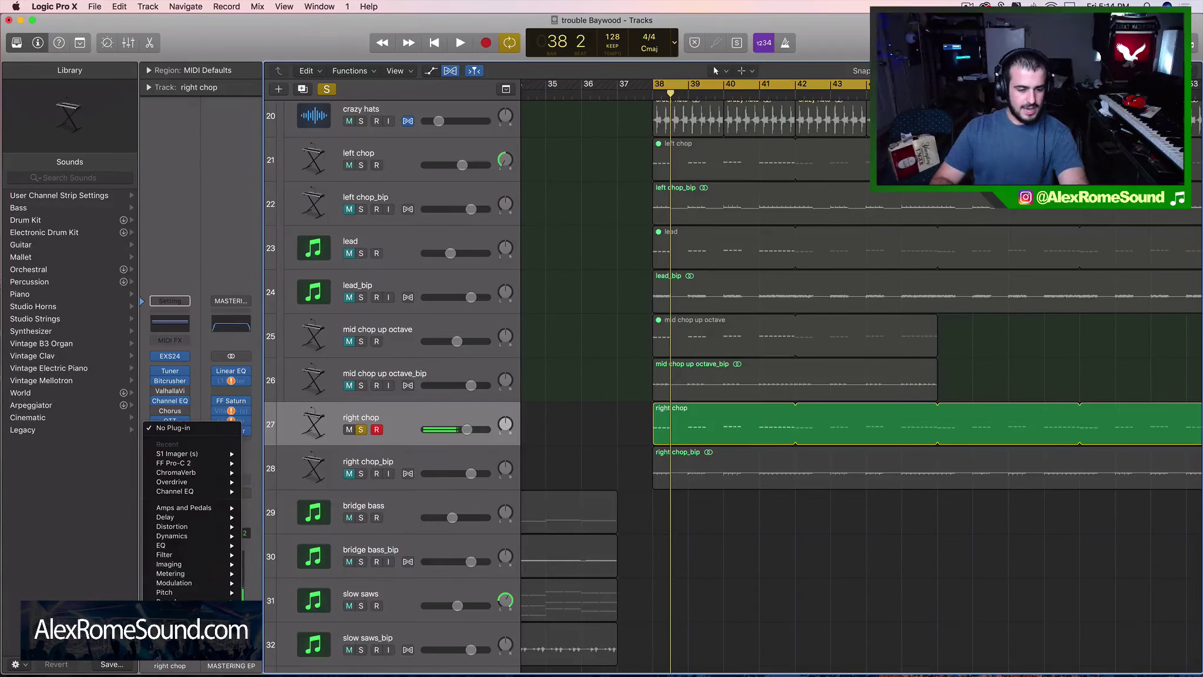
mouse_move(194, 599)
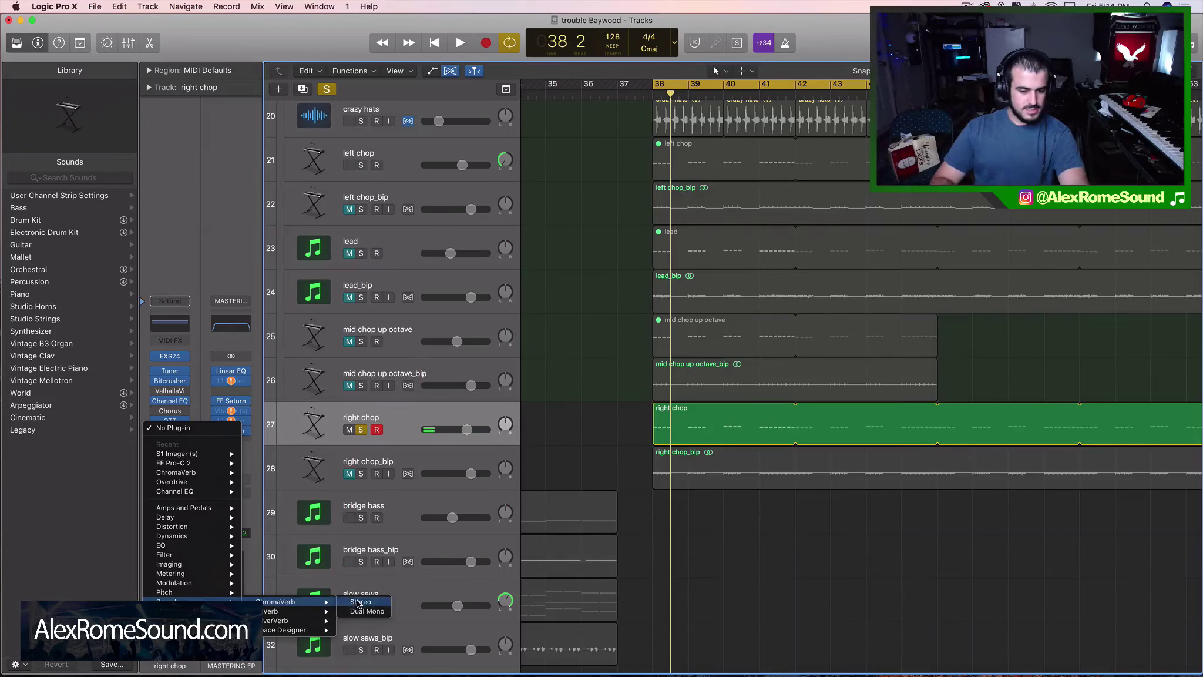
left_click(358, 602)
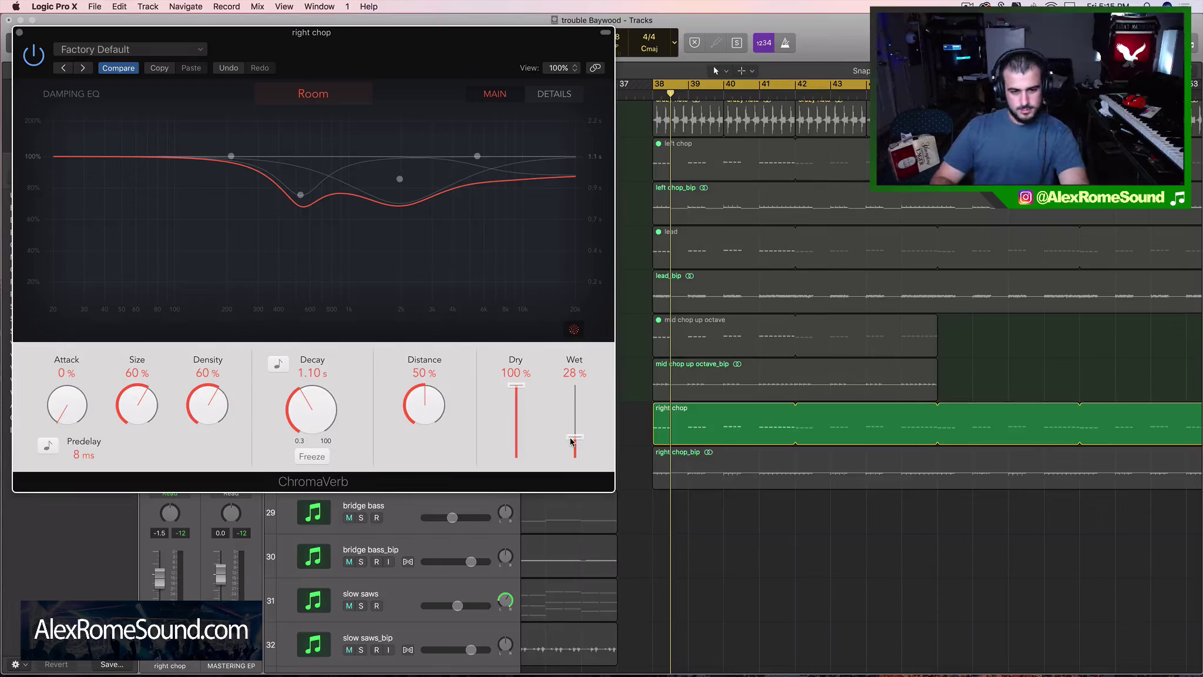
Step: Set the ChromaVerb decay to 2.70 s and damp its highs at 10400 Hz with a 0.10 x ratio
left_click_drag(309, 403, 320, 392)
left_click_drag(477, 155, 528, 326)
left_click_drag(314, 426, 314, 416)
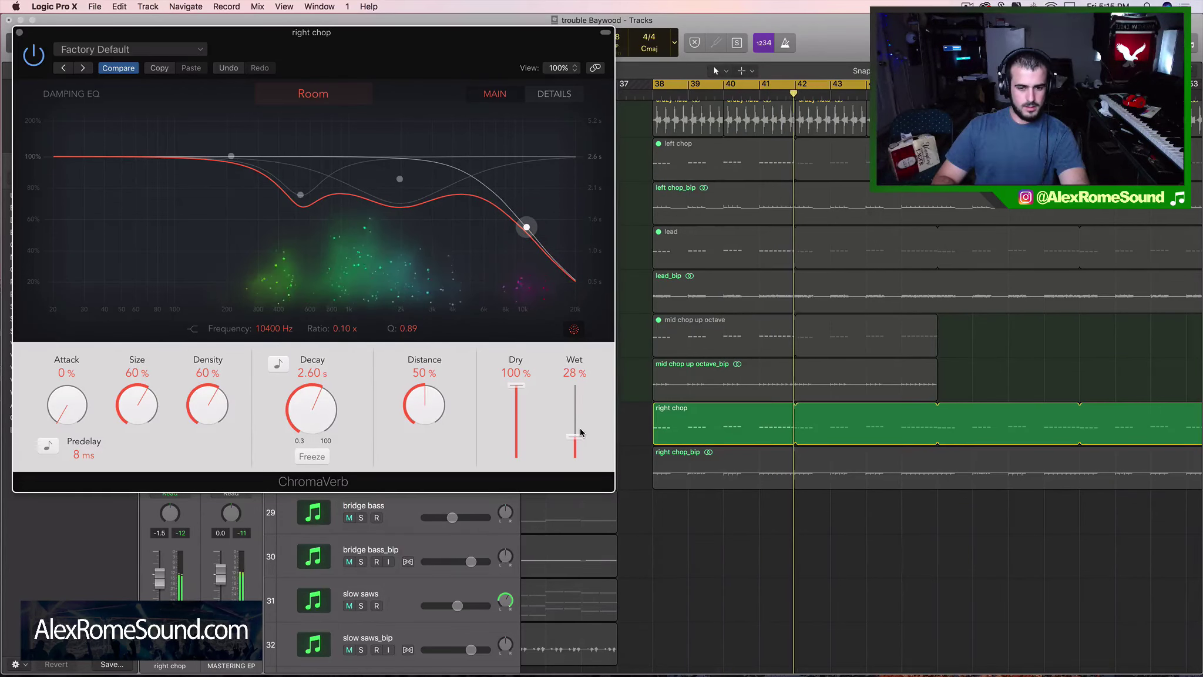
left_click_drag(317, 410, 316, 407)
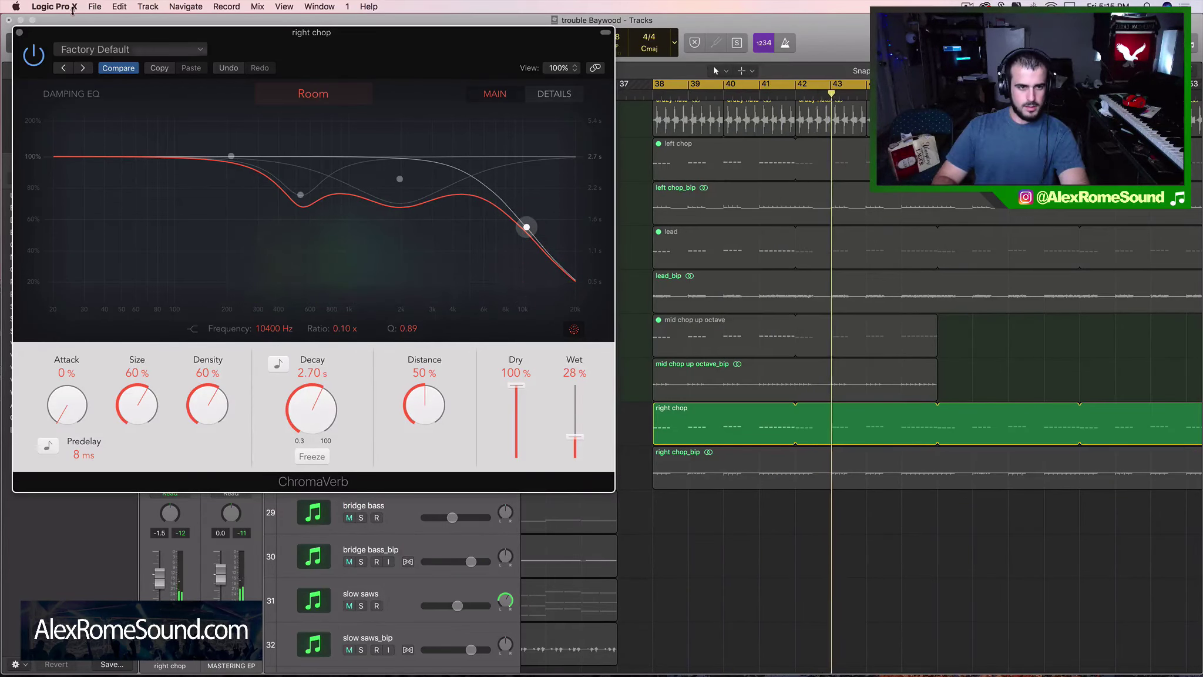
key("super+w")
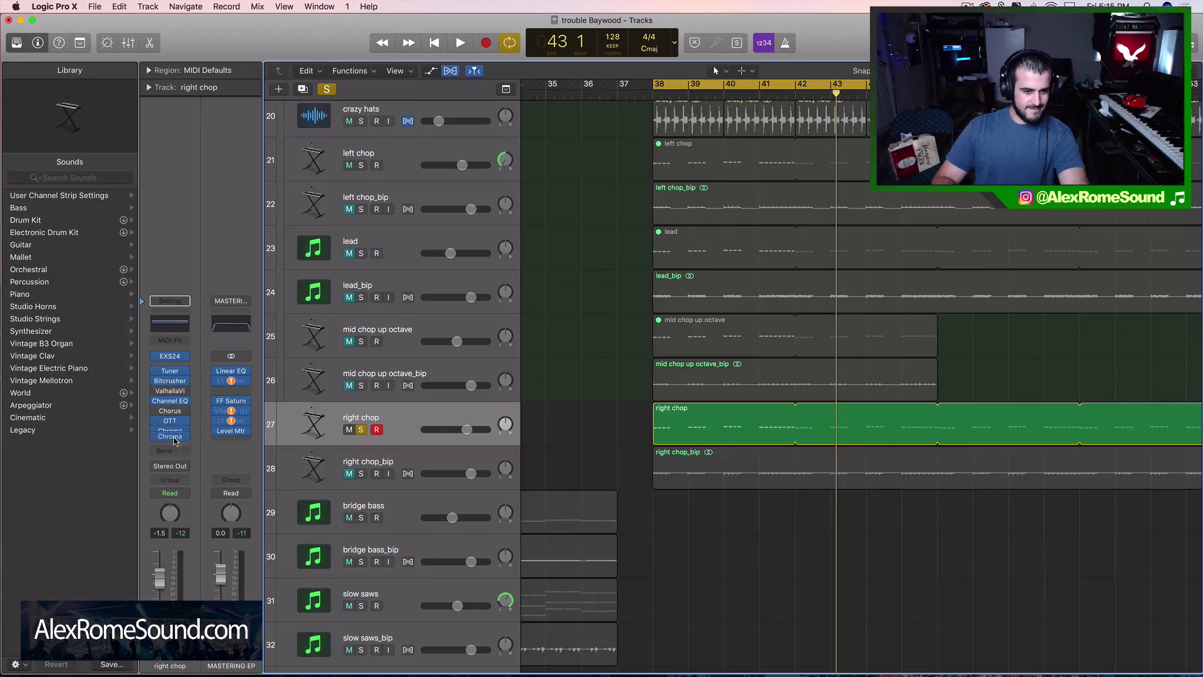
Step: Move ChromaVerb down one slot on the right chop track and insert a stereo Delay Designer ahead of it
left_click_drag(172, 432, 174, 440)
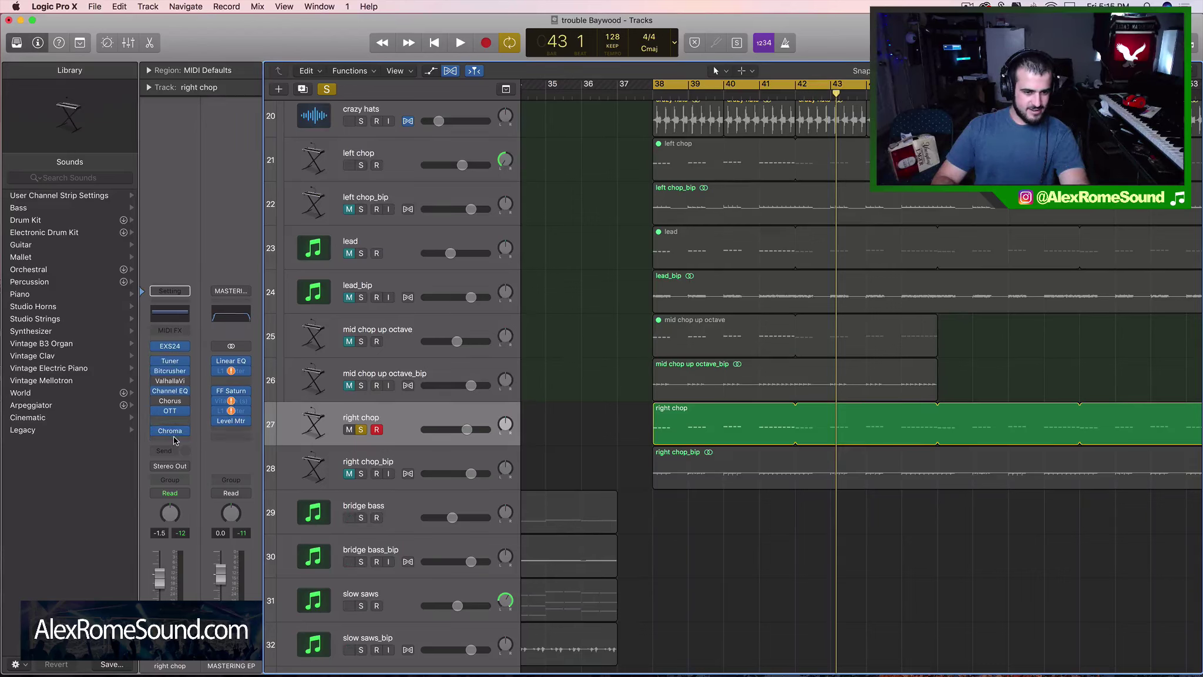
left_click(174, 424)
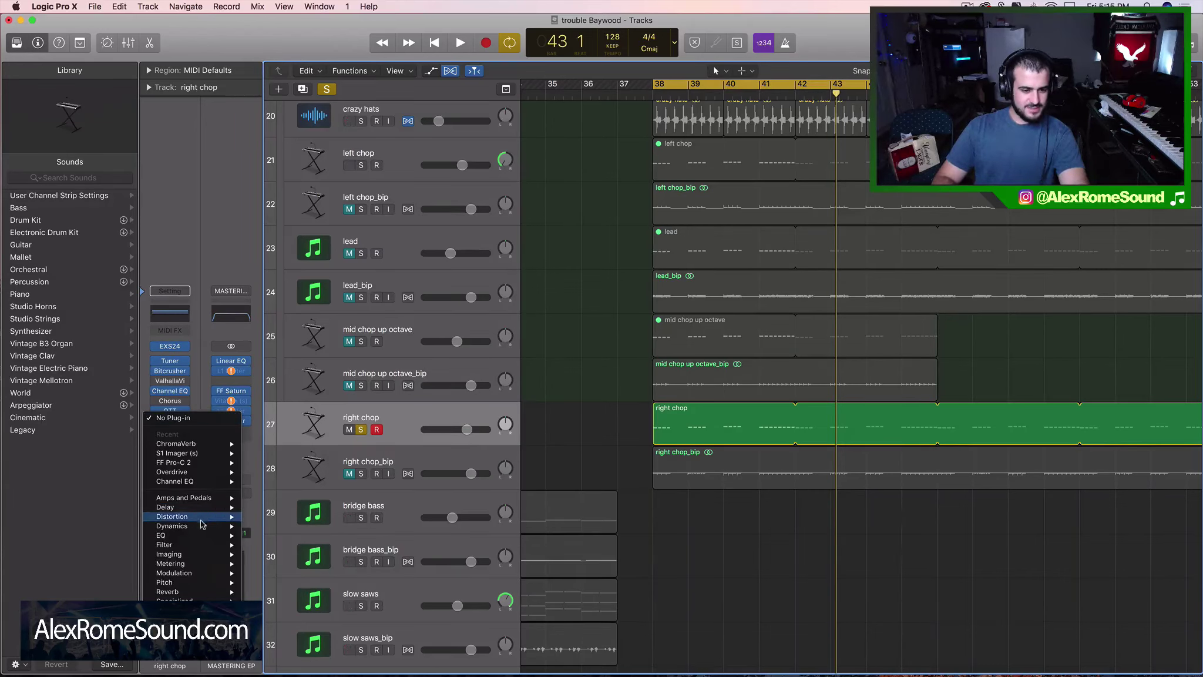
mouse_move(232, 507)
mouse_move(317, 507)
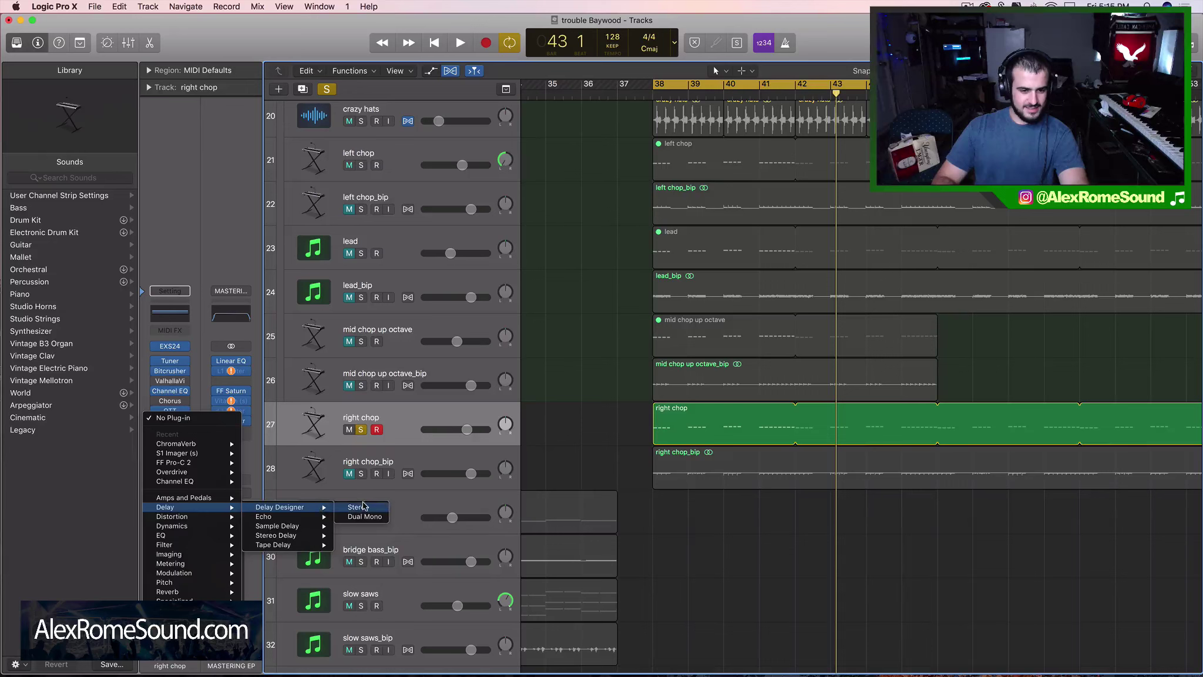
left_click(359, 507)
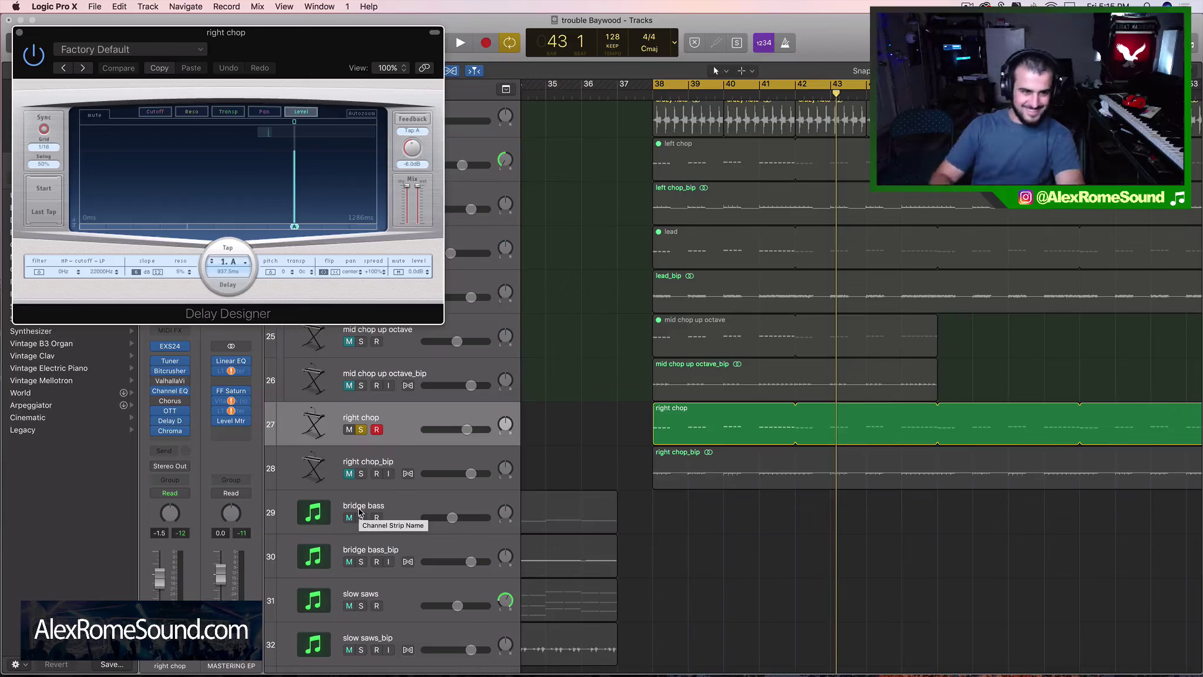
Step: Try the Simple preset 1\4 Alternating Pan in Delay Designer, auditioning it with a lower wet level
left_click(143, 50)
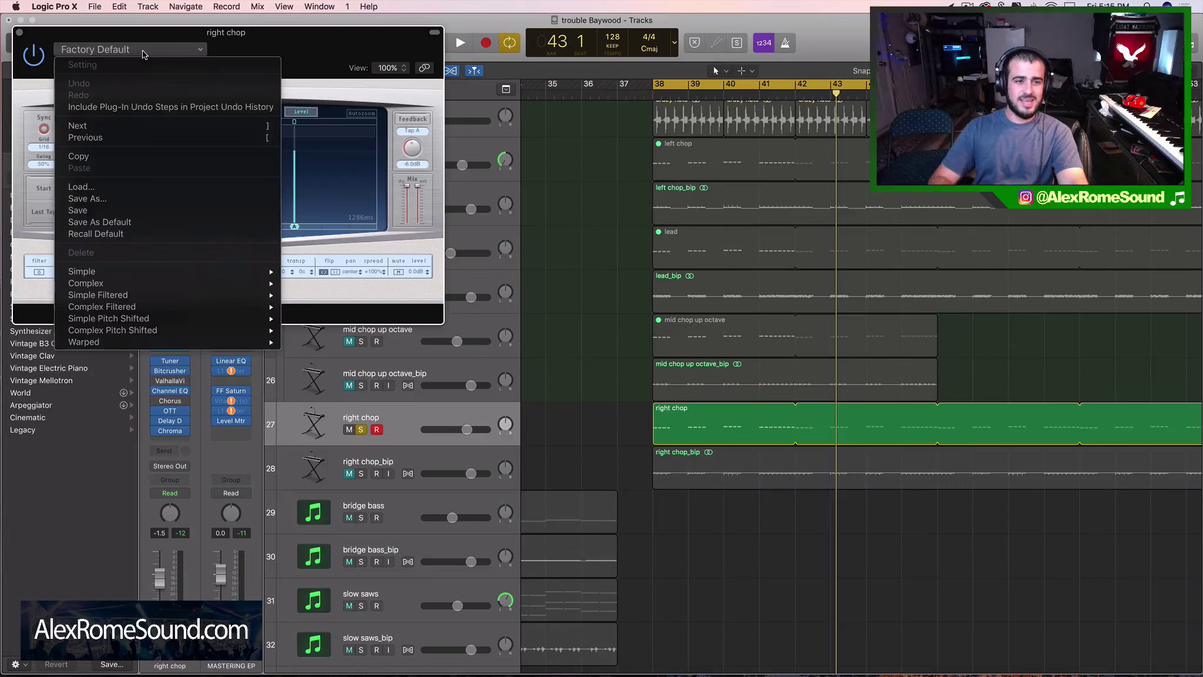
mouse_move(179, 270)
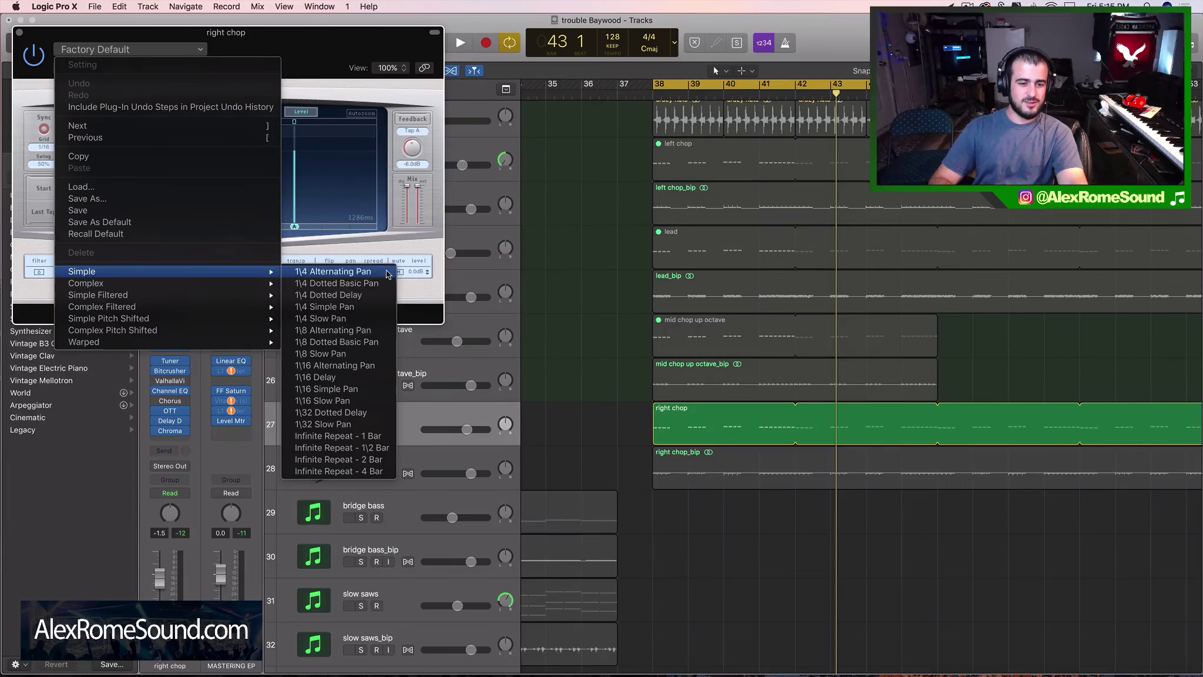
left_click(350, 273)
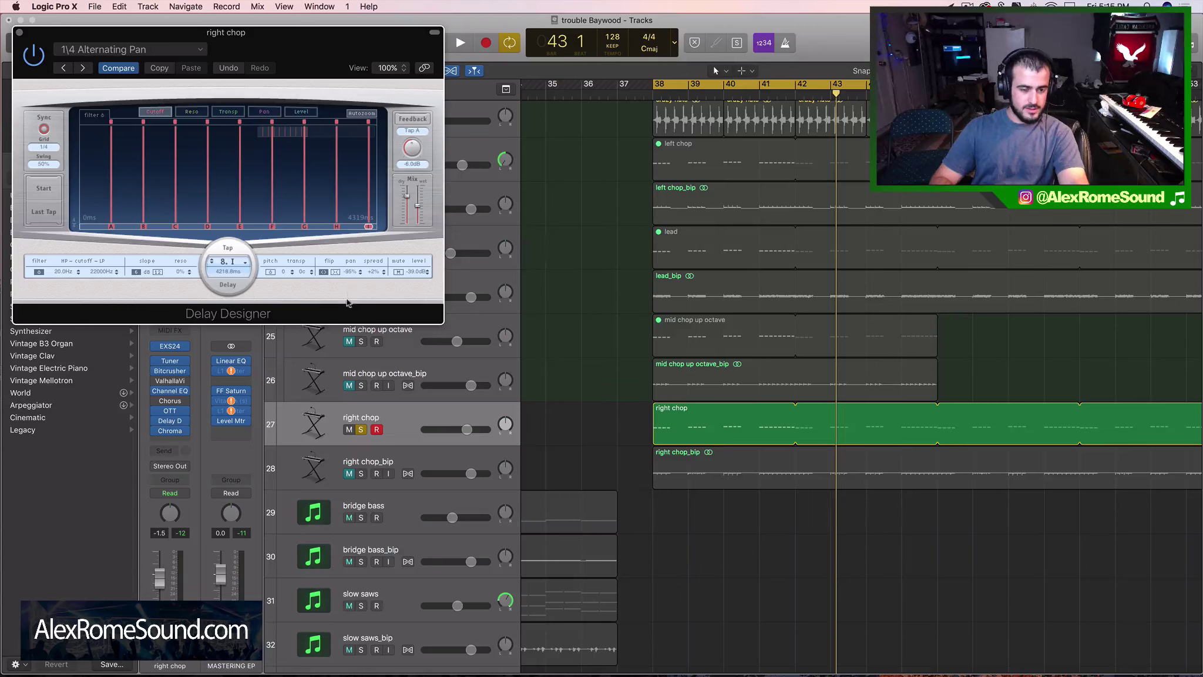
key("space")
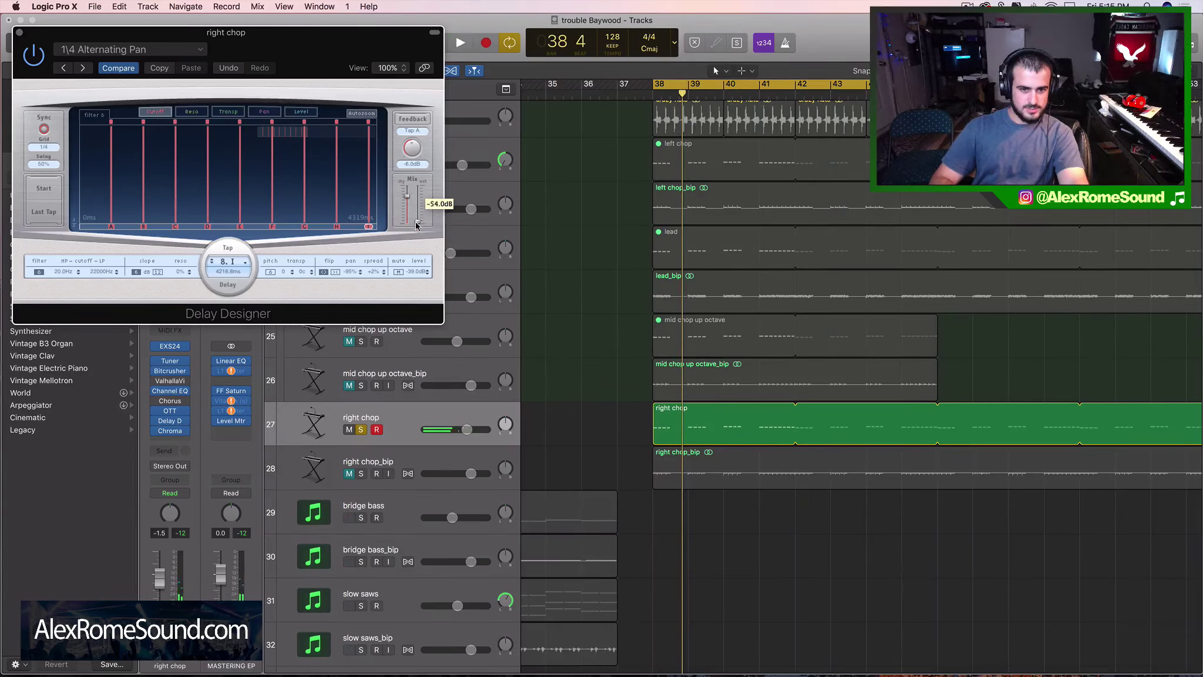
key("space")
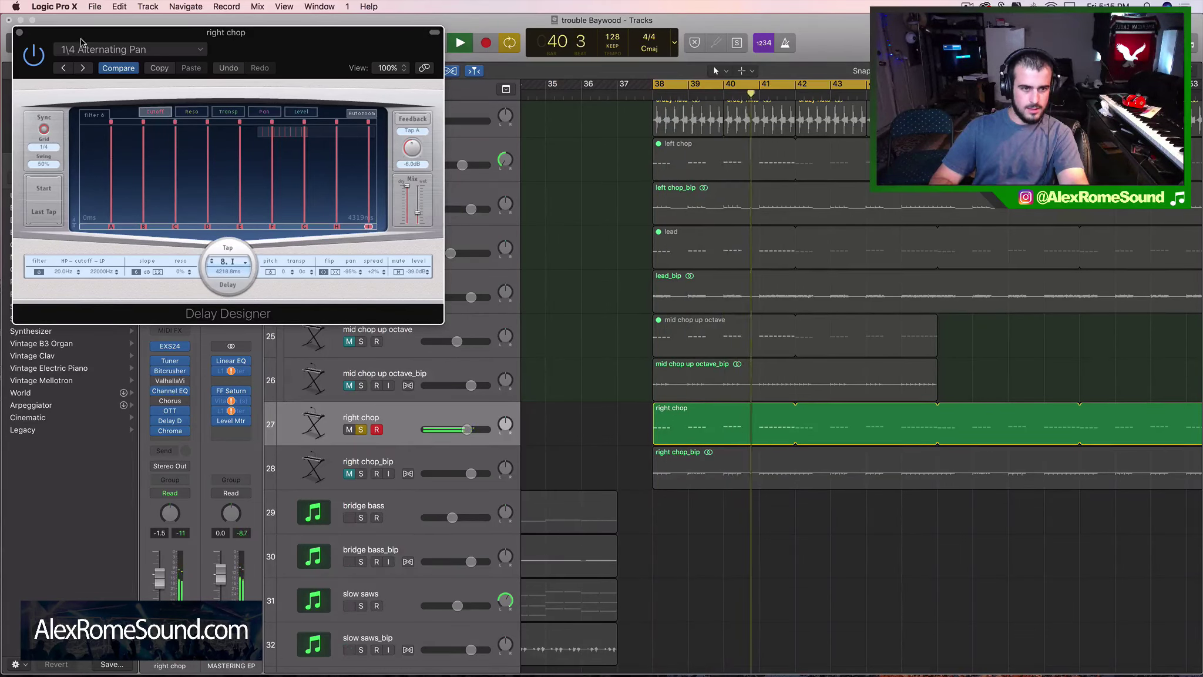
Step: Load the Simple preset 1\4 Slow Pan in Delay Designer and lower its wet level during playback
left_click(140, 53)
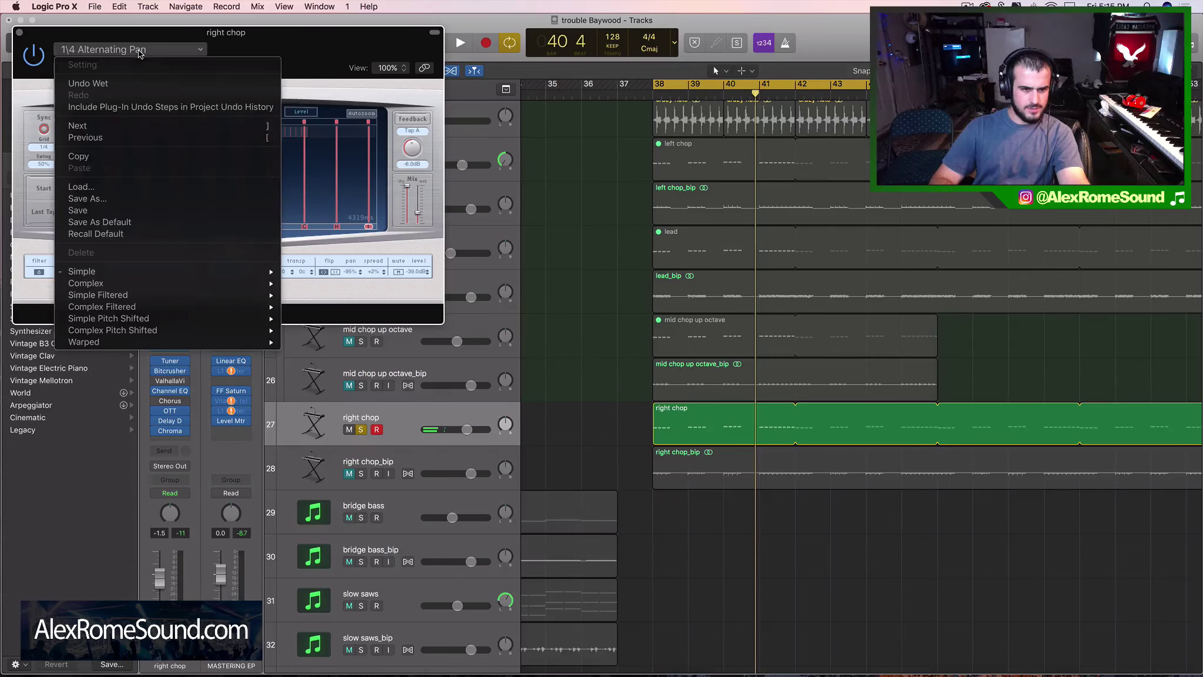
mouse_move(162, 274)
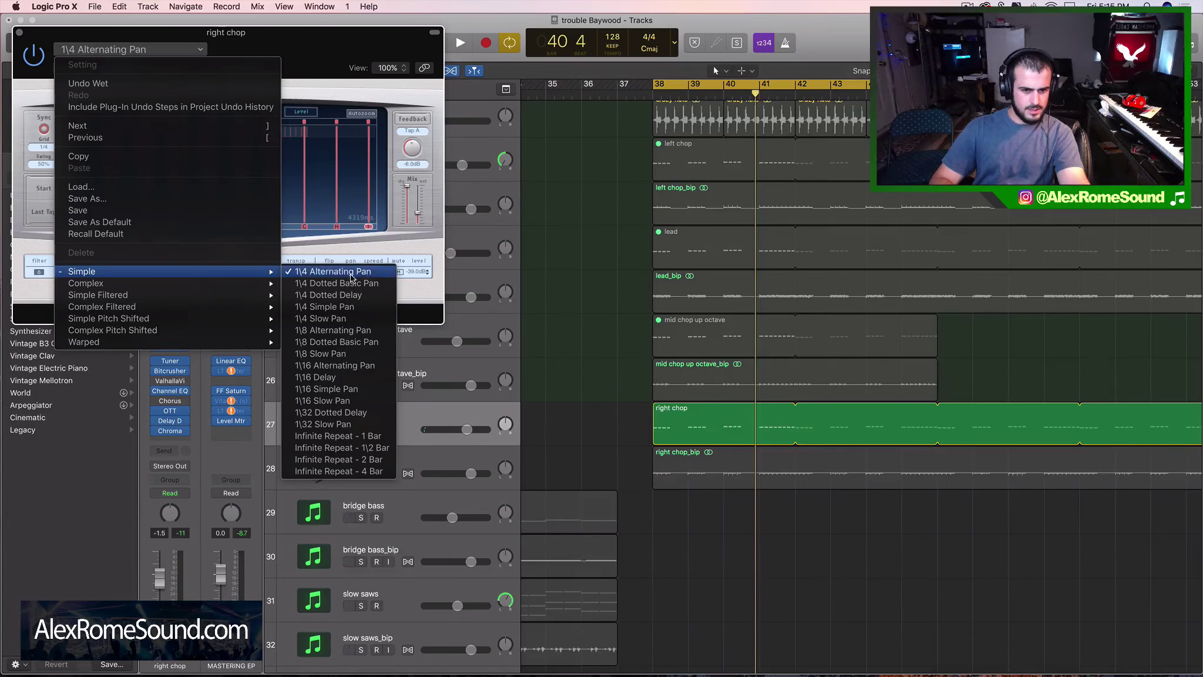
left_click(349, 317)
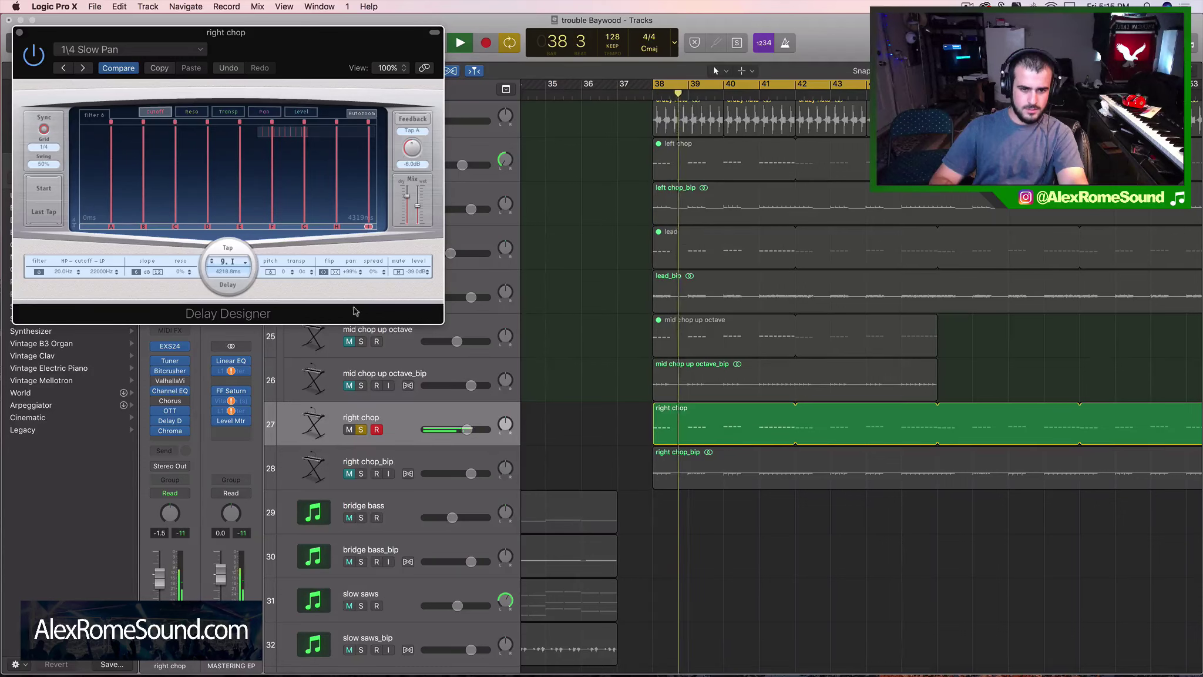
mouse_move(417, 216)
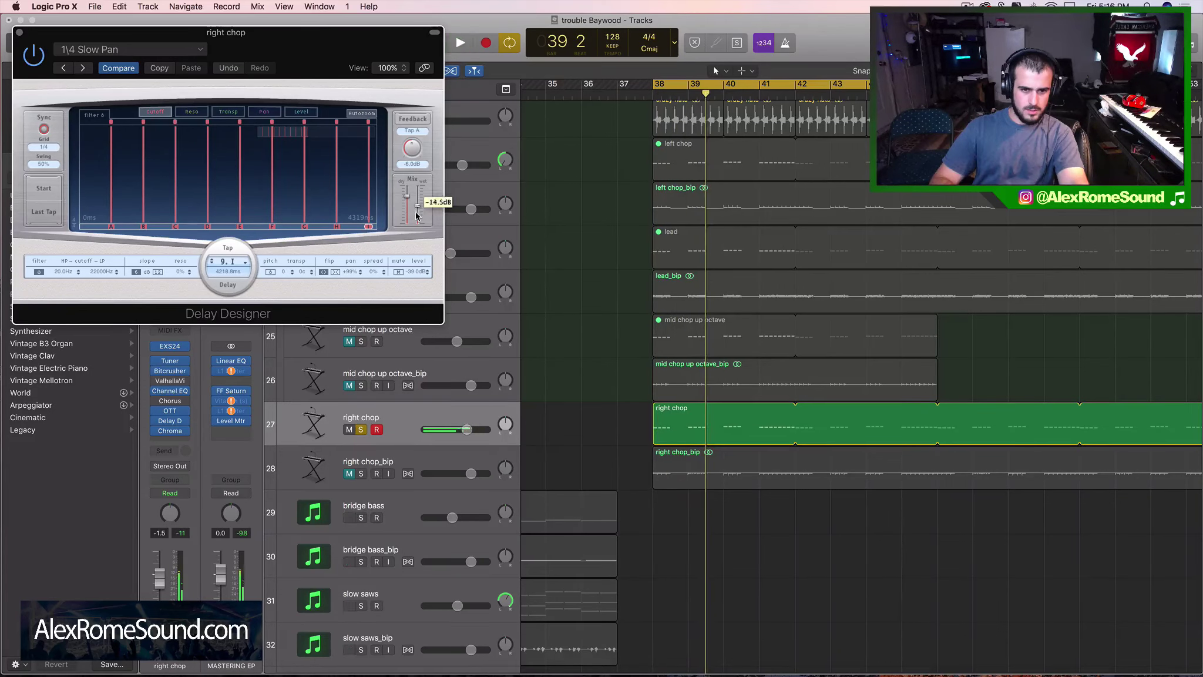
left_click_drag(417, 220, 420, 215)
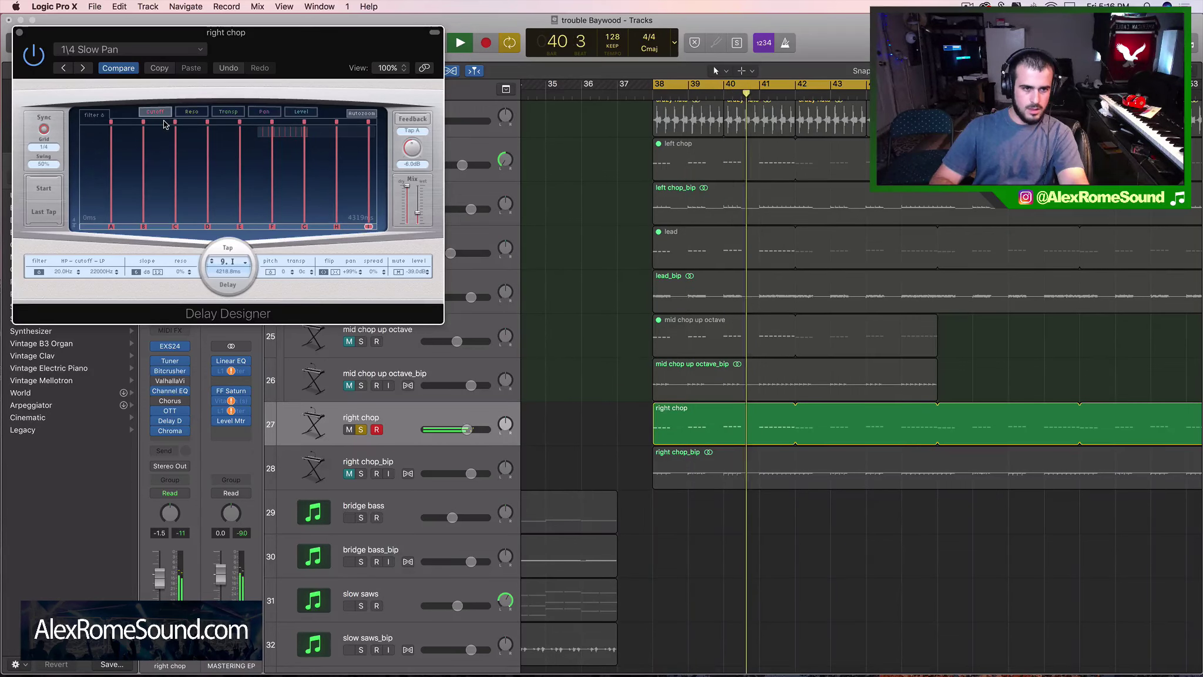
Step: Unsolo the right chop track, close Delay Designer, and raise the track's volume to -0.7 dB during full playback
key("s")
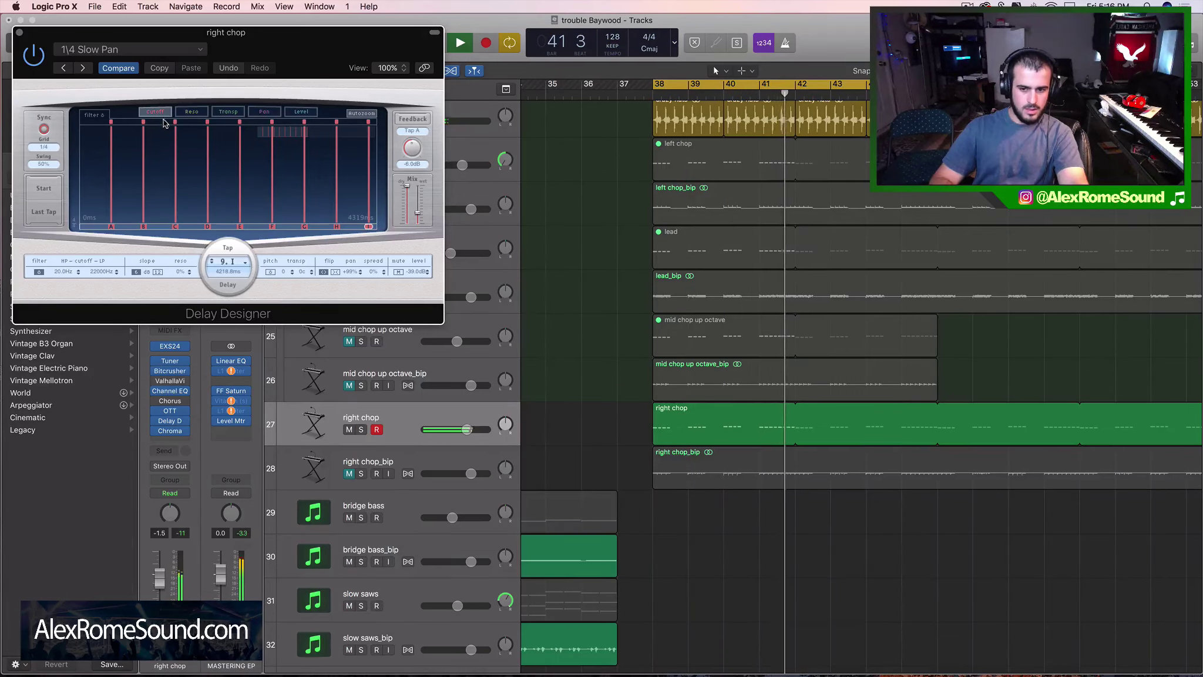
left_click(19, 32)
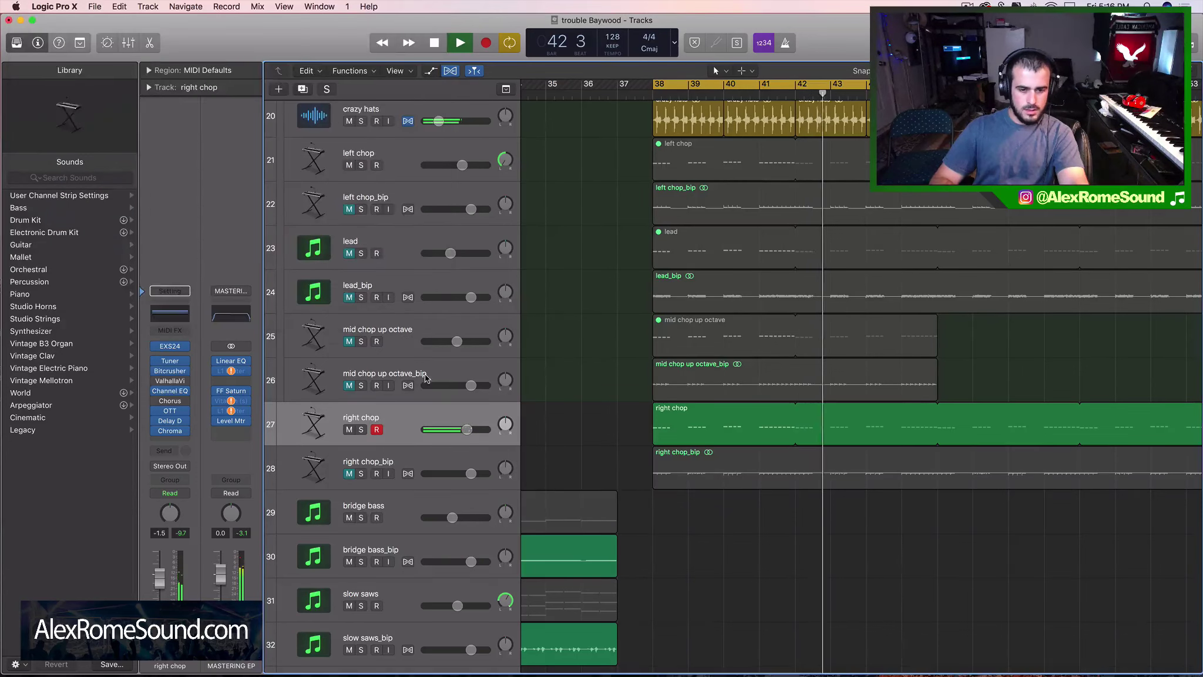
left_click_drag(481, 431, 483, 431)
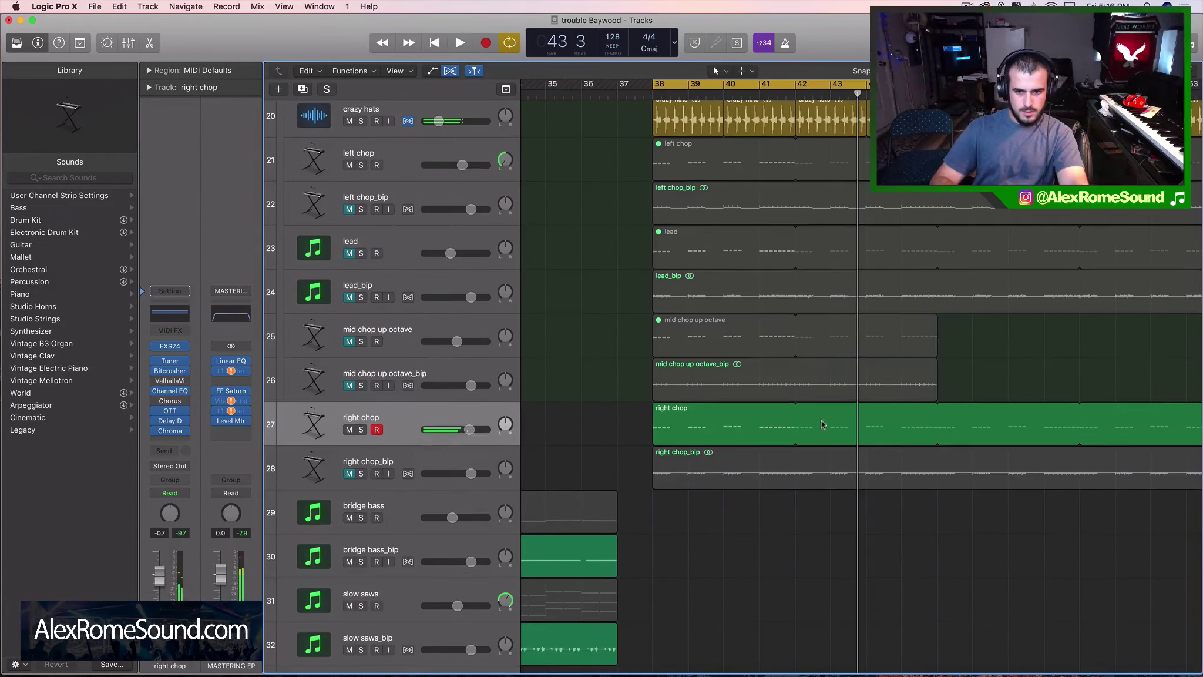
key("space")
Step: Select the crazy hats track and mute it
scroll(845, 425, "up", 5)
scroll(845, 426, "up", 3)
left_click(394, 382)
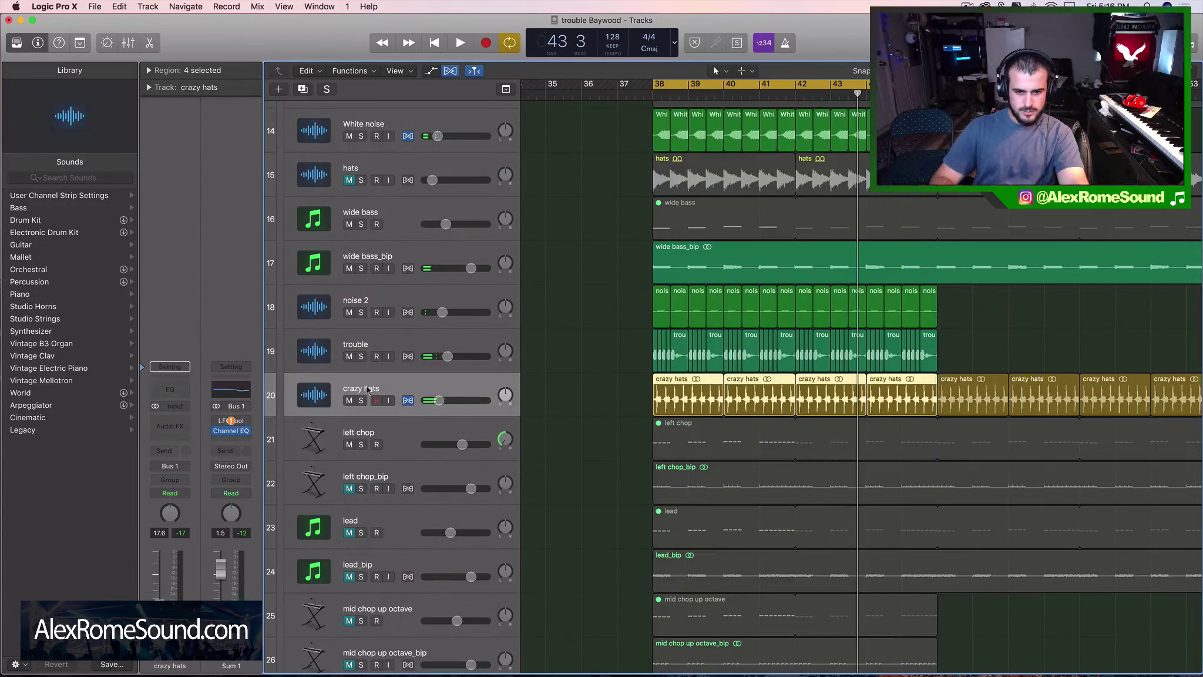
Step: Solo the trouble vocal track and audition it from bar 38
scroll(488, 417, "up", 3)
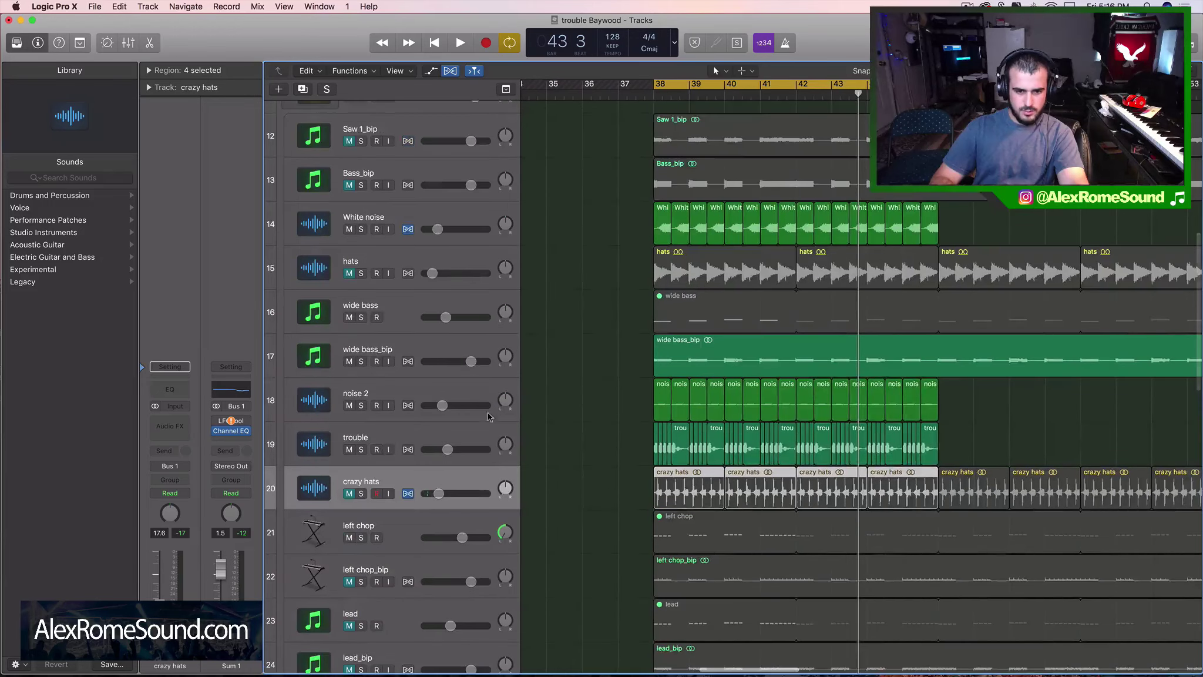
left_click(361, 450)
key("space")
left_click(397, 434)
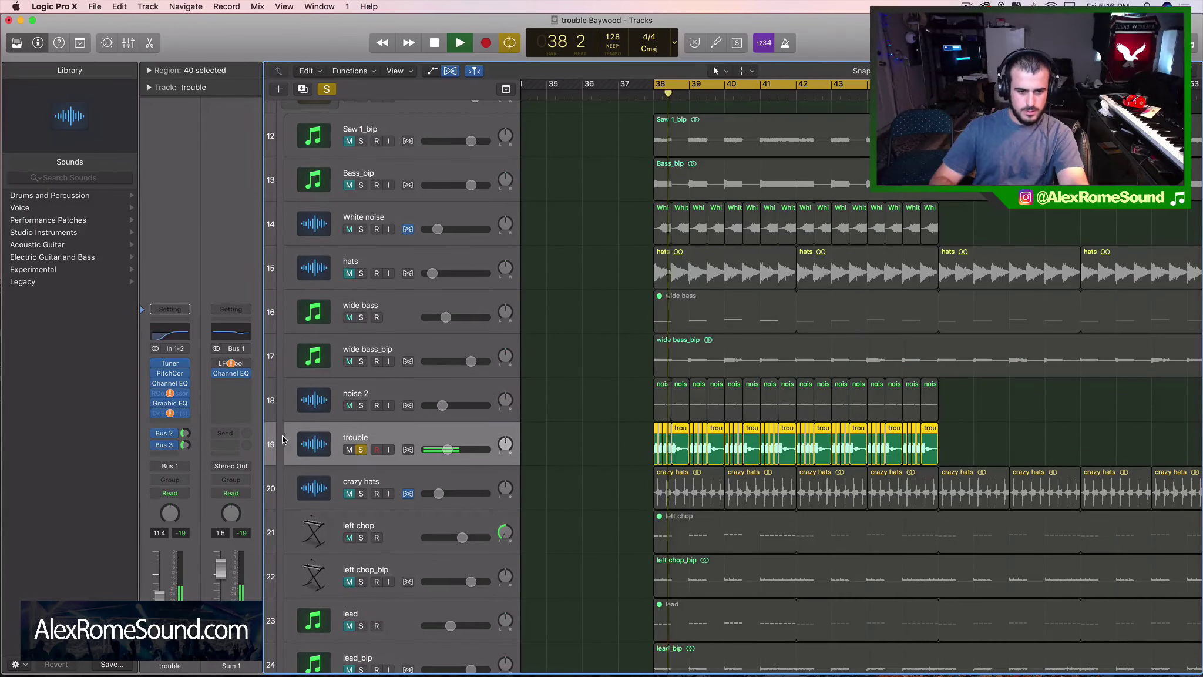
key("space")
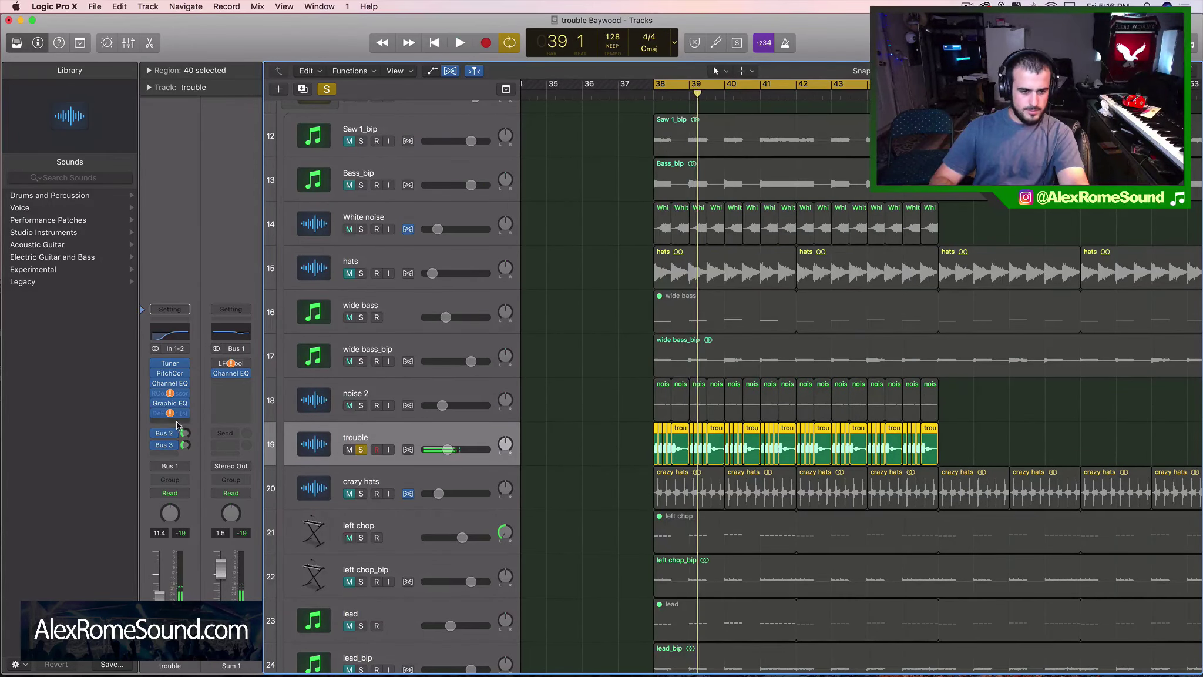
left_click(176, 424)
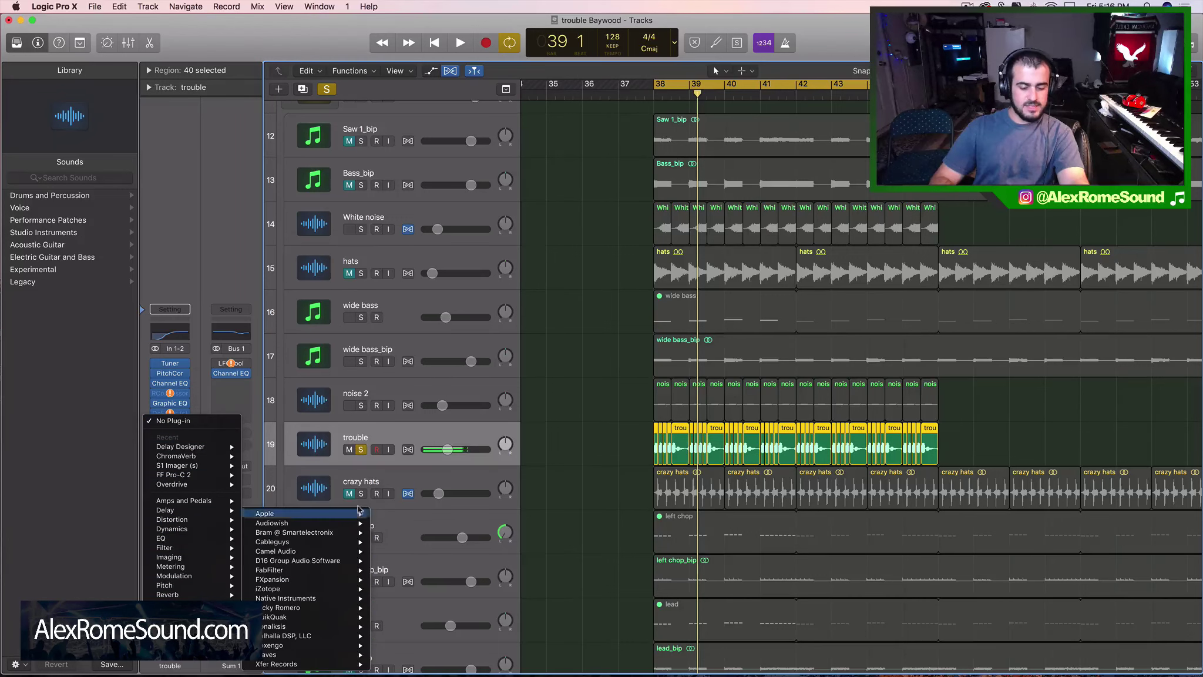
left_click(575, 518)
left_click_drag(624, 435, 969, 439)
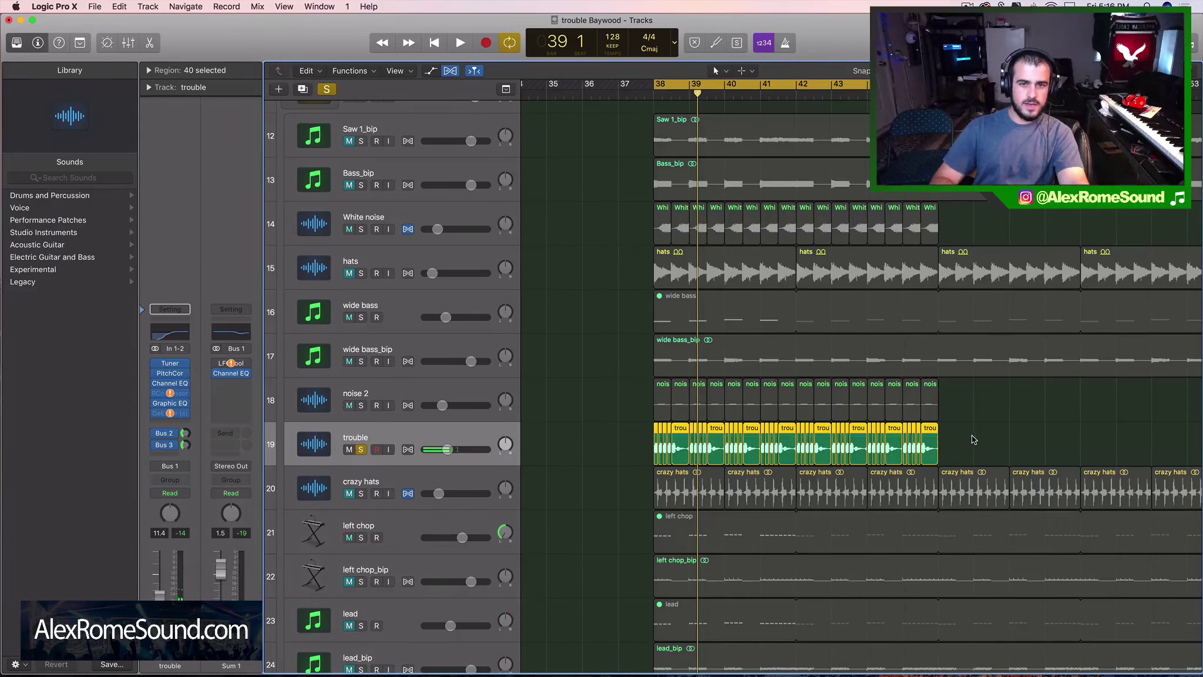
Step: Insert a Tremolo modulation effect in the next free effect slot on the trouble track
left_click(180, 424)
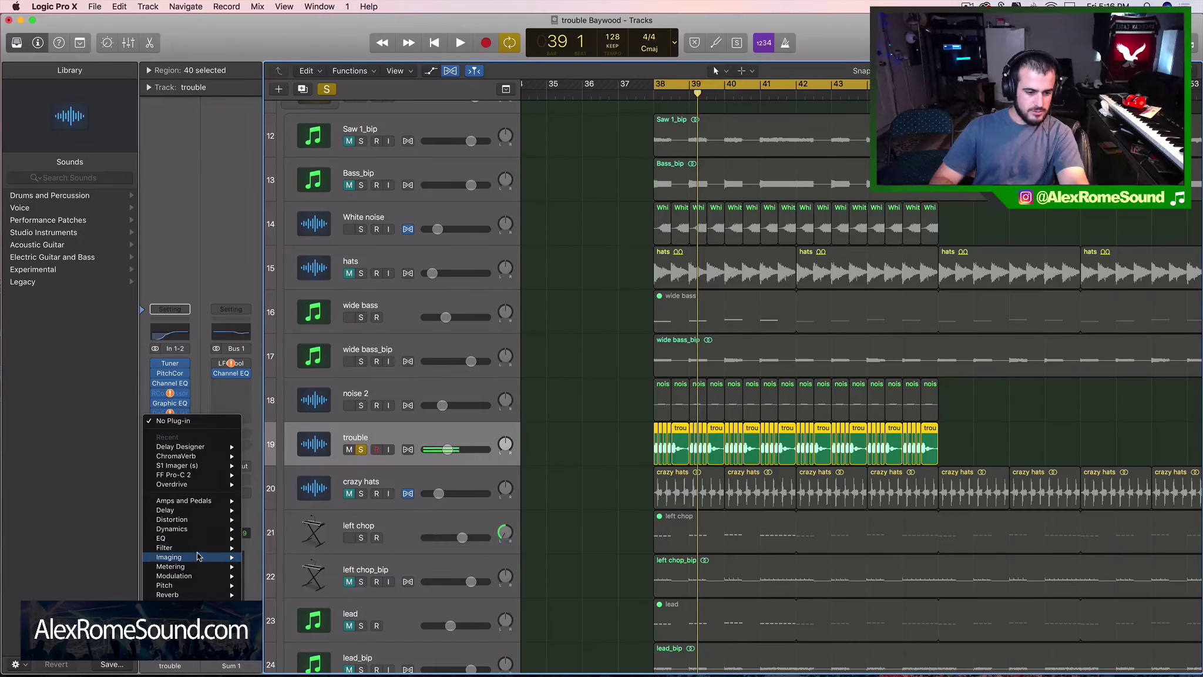
mouse_move(207, 556)
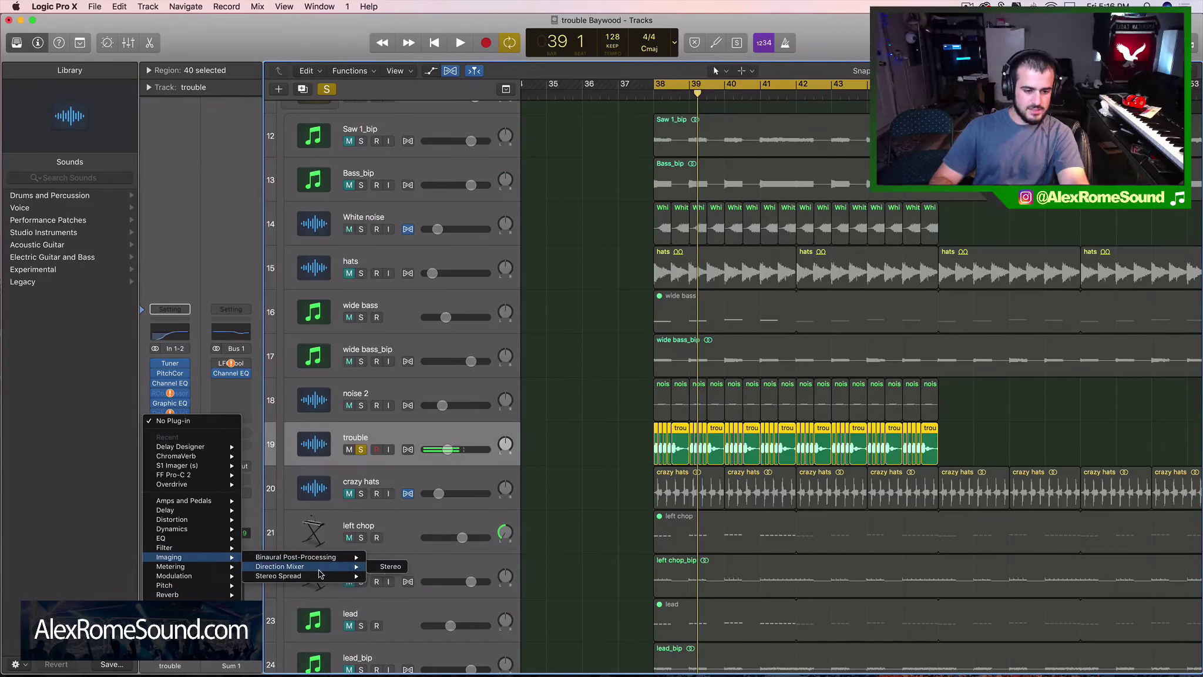
mouse_move(174, 595)
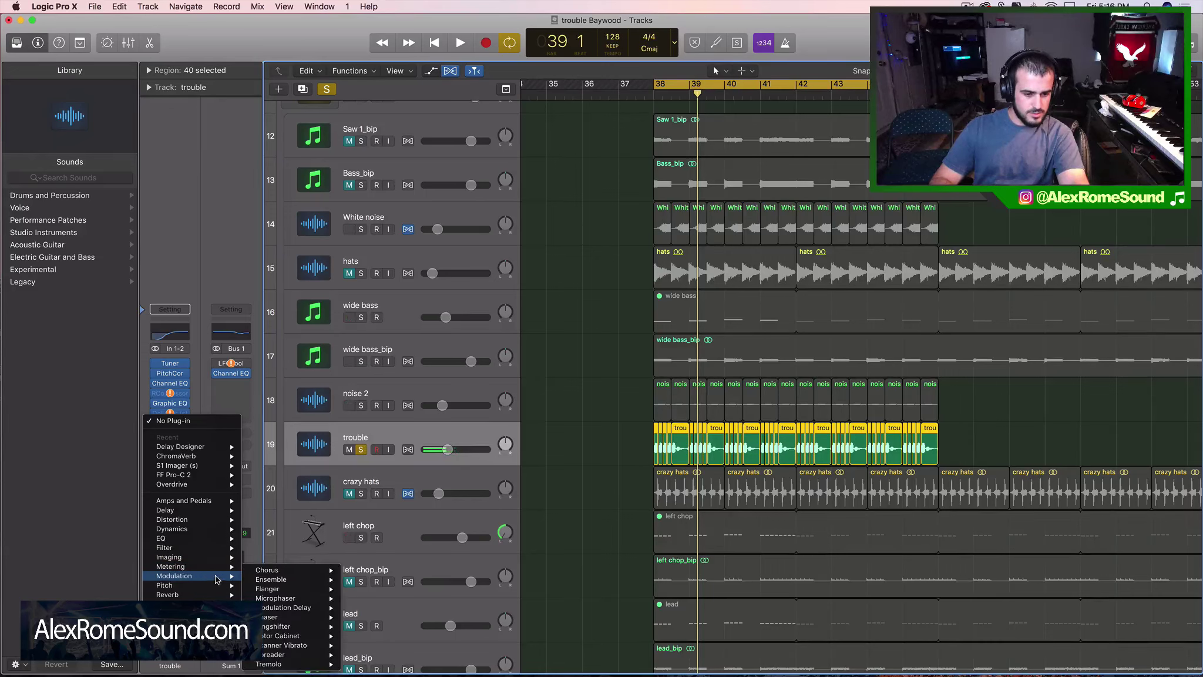
left_click(364, 655)
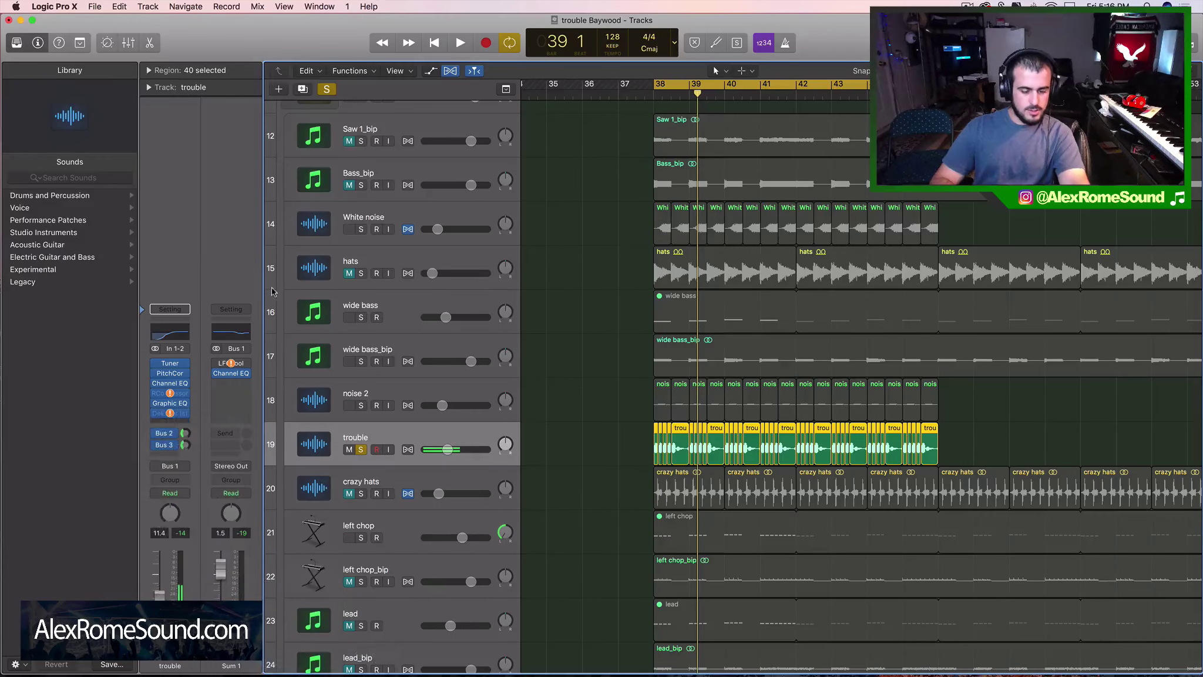
Step: Set the Tremolo rate to 1/1 and restart playback to audition it on the trouble vocal
key("space")
left_click_drag(54, 134, 56, 153)
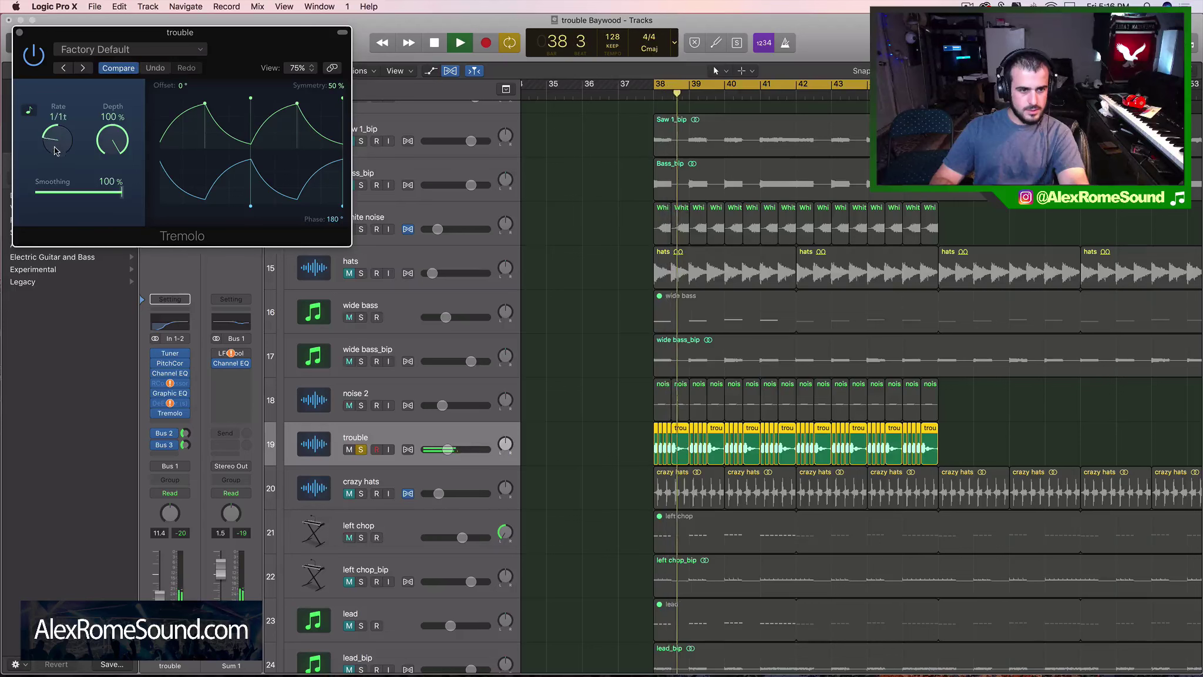
key("space")
key("space")
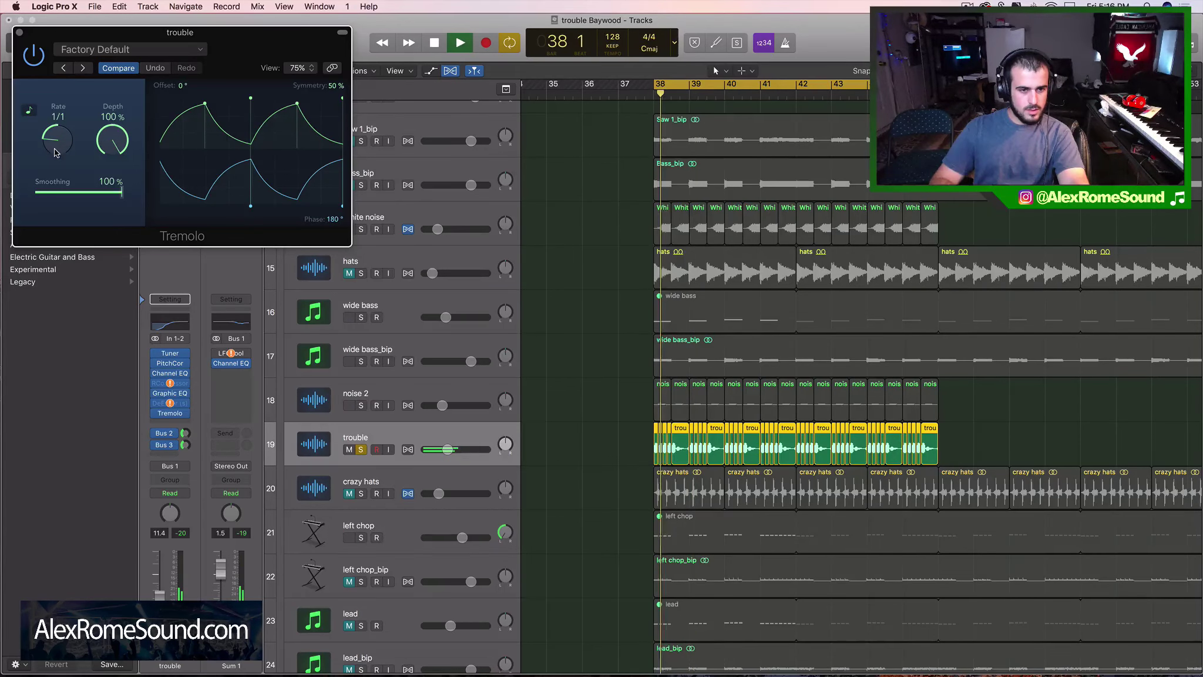
Step: Compare the trouble vocal with its tremolo soloed and in the full mix, and set its track volume to -9.8 dB
left_click(19, 32)
left_click(361, 449)
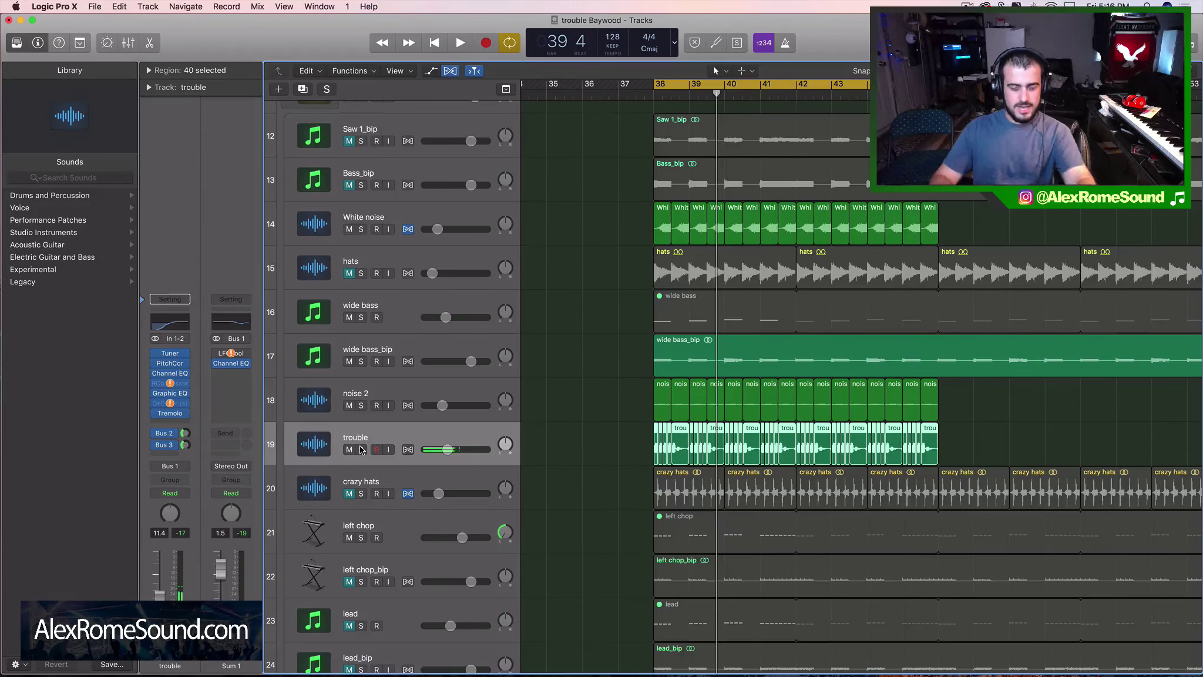
left_click(361, 450)
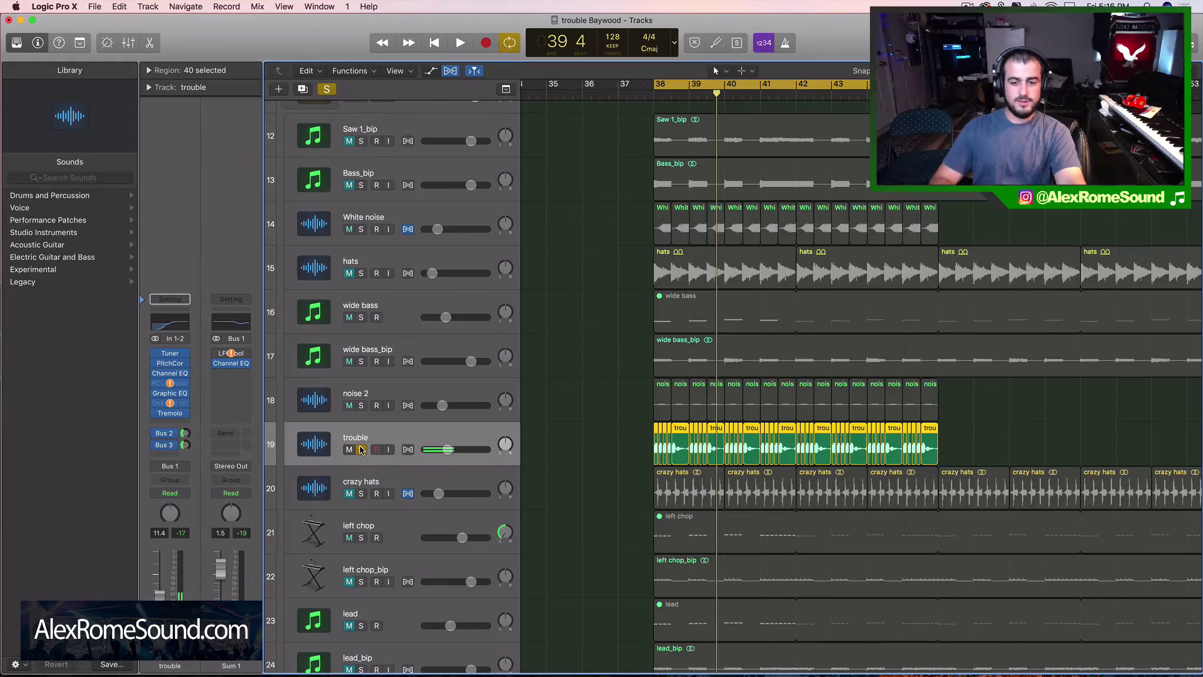
key("space")
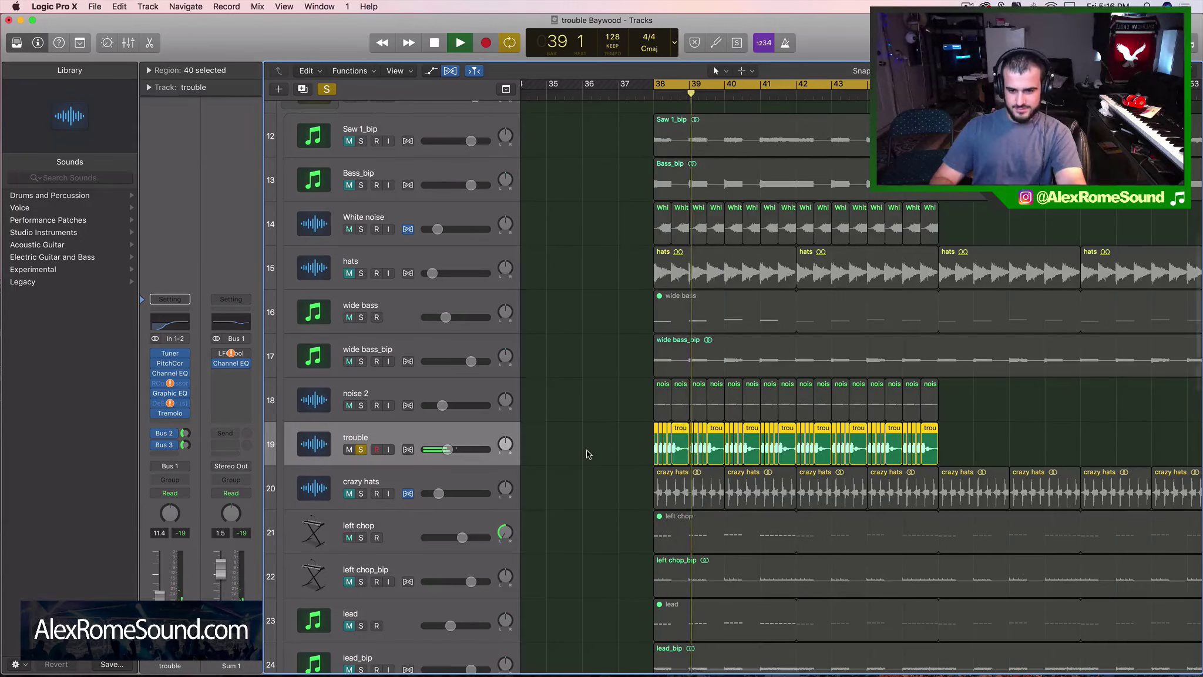
left_click(362, 449)
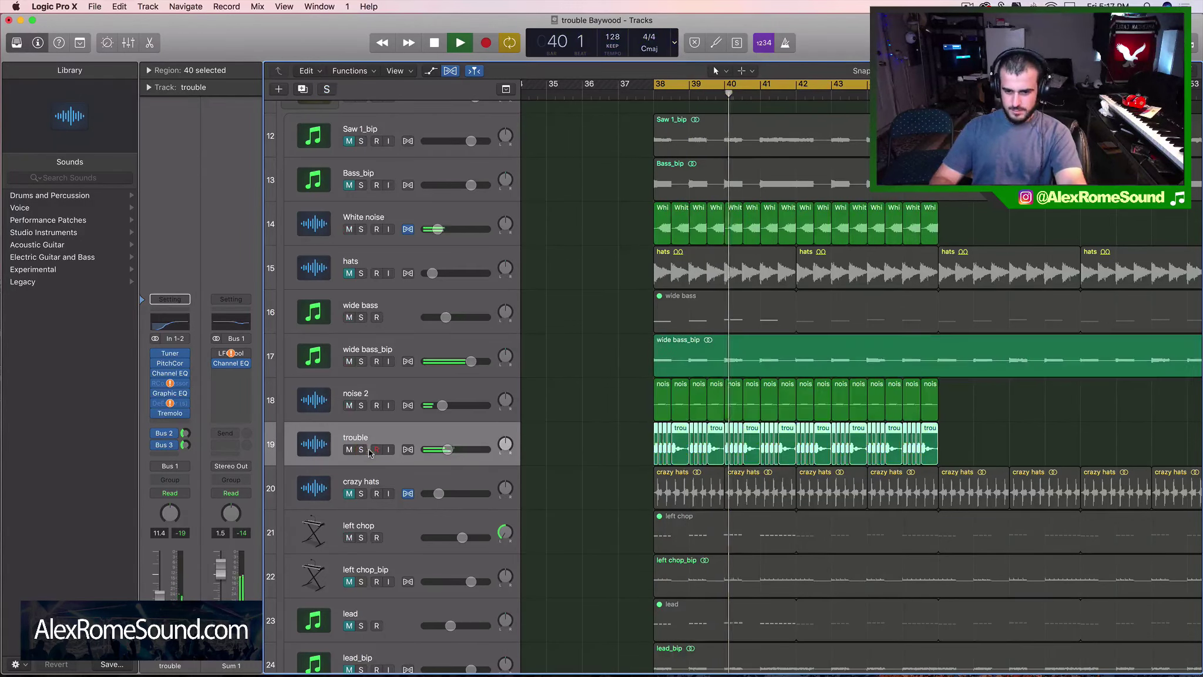
left_click_drag(448, 449, 457, 449)
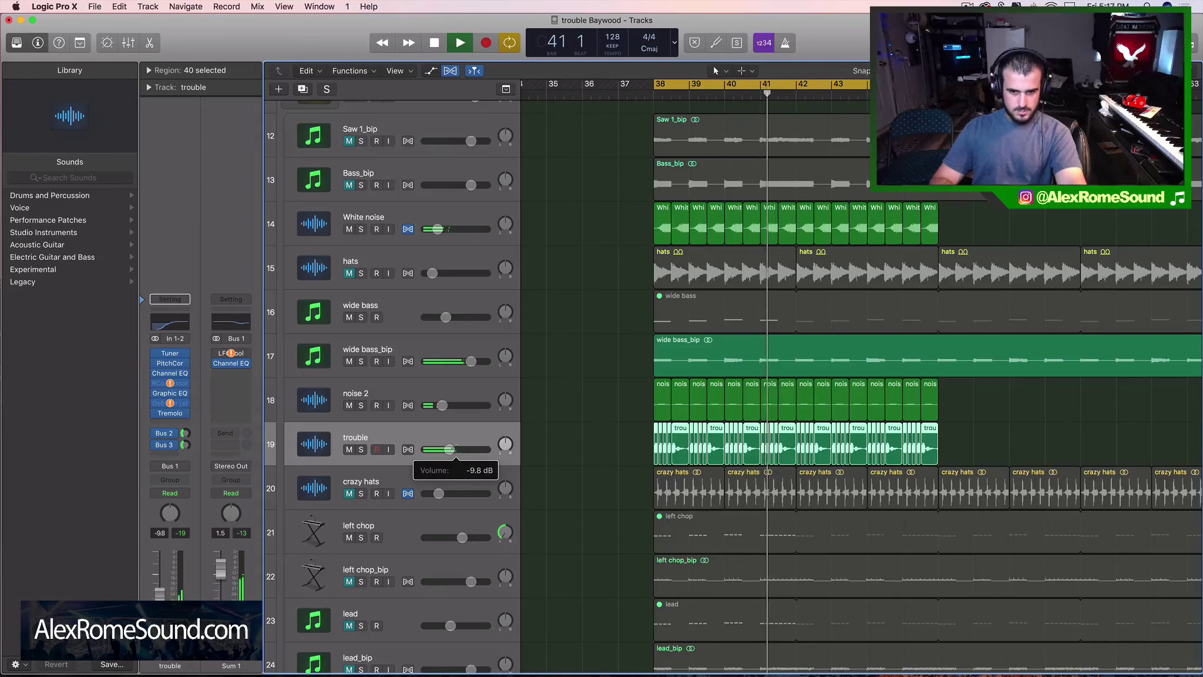
Step: Check the wide bass_bip track in solo, mute it, and replay the drop without it
left_click(361, 362)
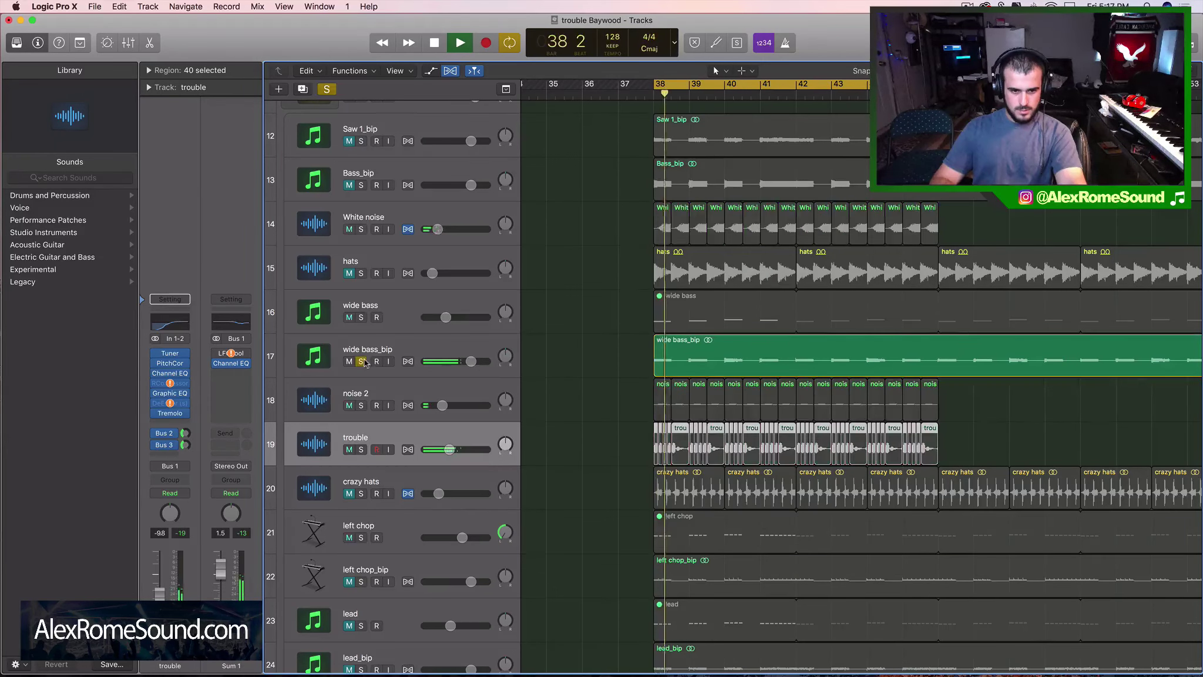
left_click(350, 362)
key("space")
left_click(361, 363)
key("space")
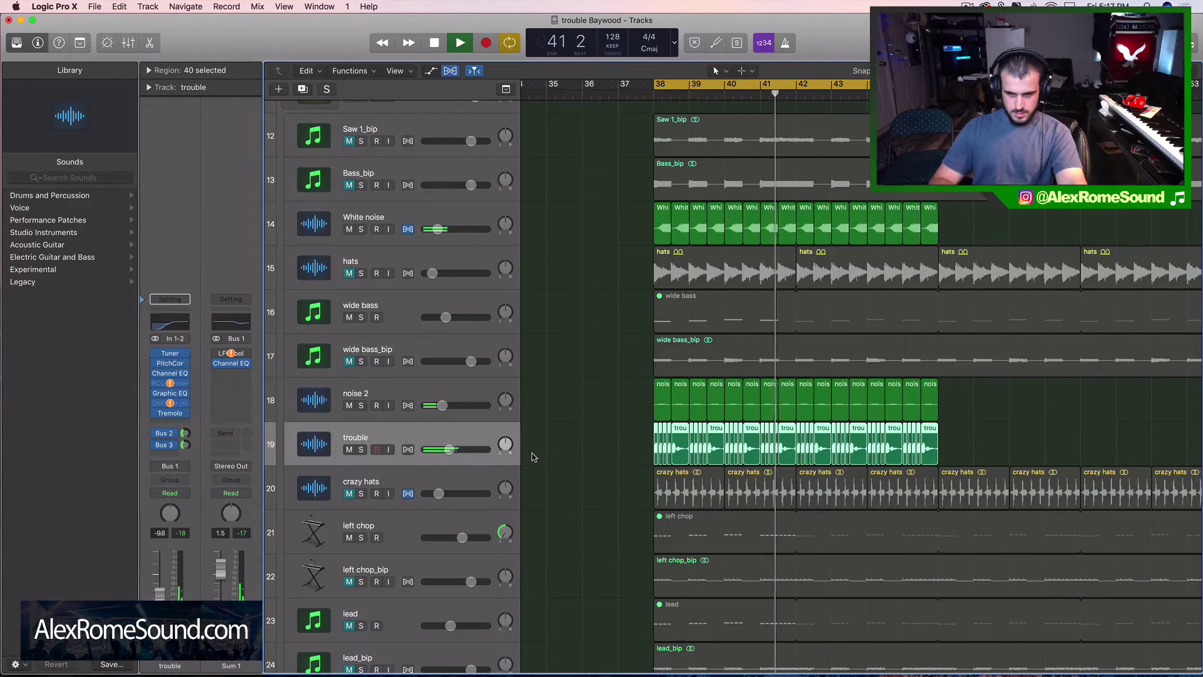
Step: Audition the Bass track in the Sum 4 stack in solo and select that track
scroll(563, 434, "up", 10)
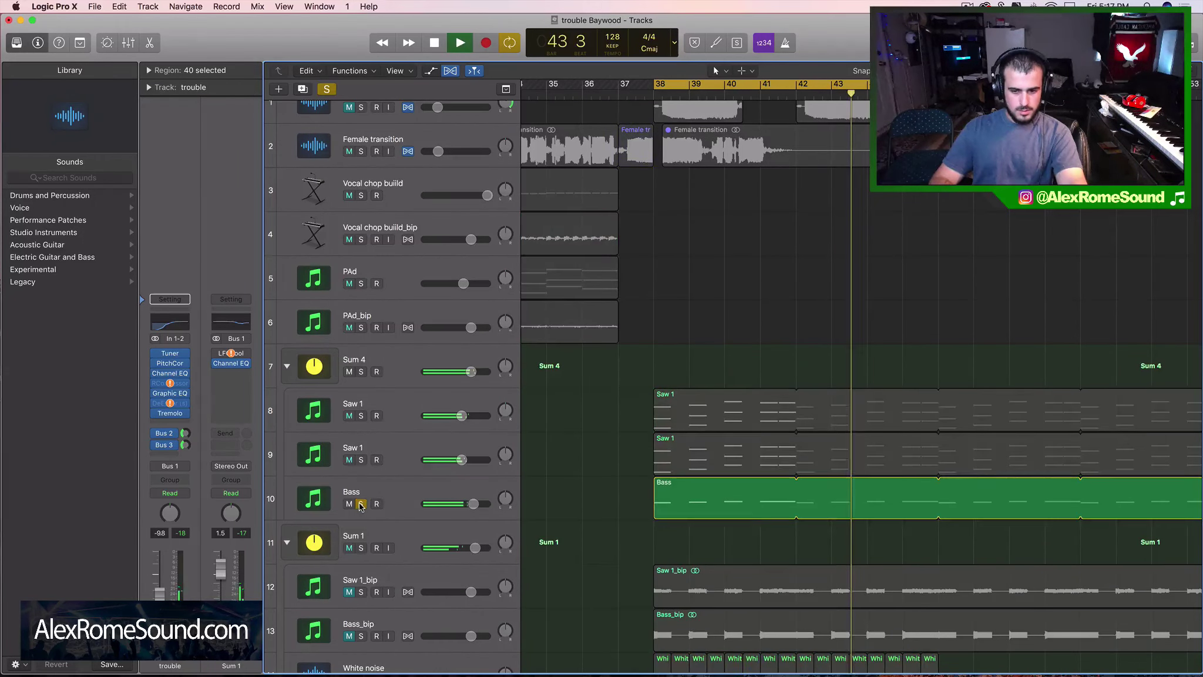
key("space")
left_click(357, 494)
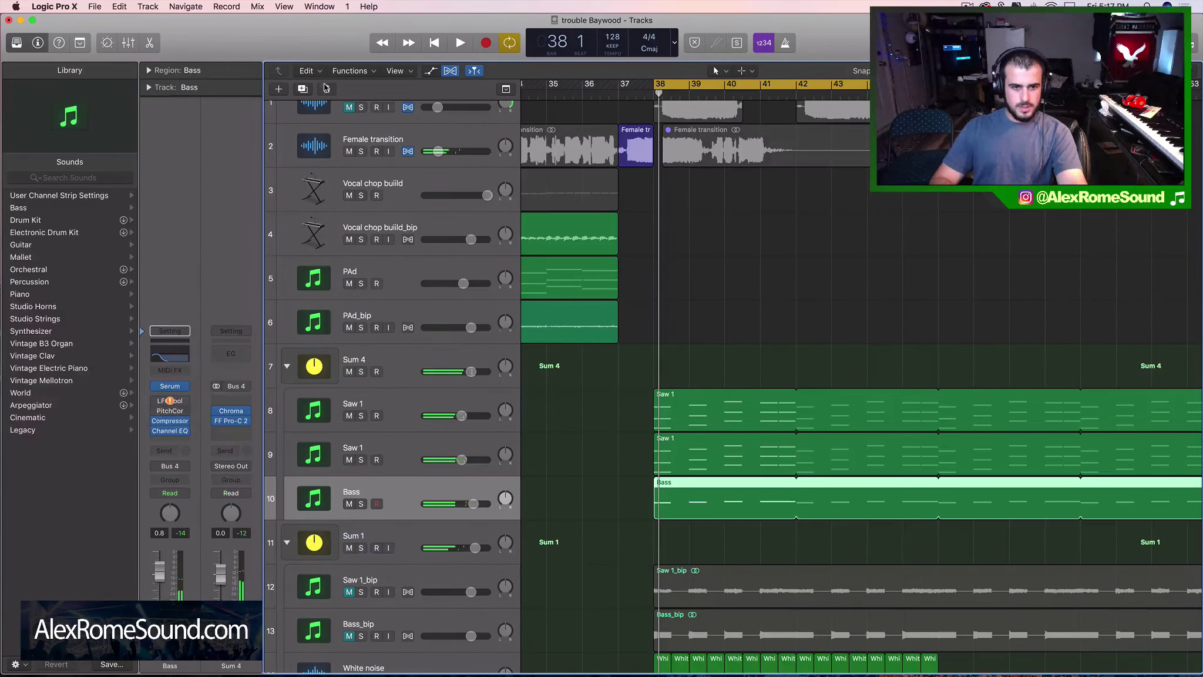
Step: Duplicate the Sum 4 Bass track with its settings and copy the bass region onto the new track at bar 38
left_click(303, 89)
scroll(768, 415, "down", 3)
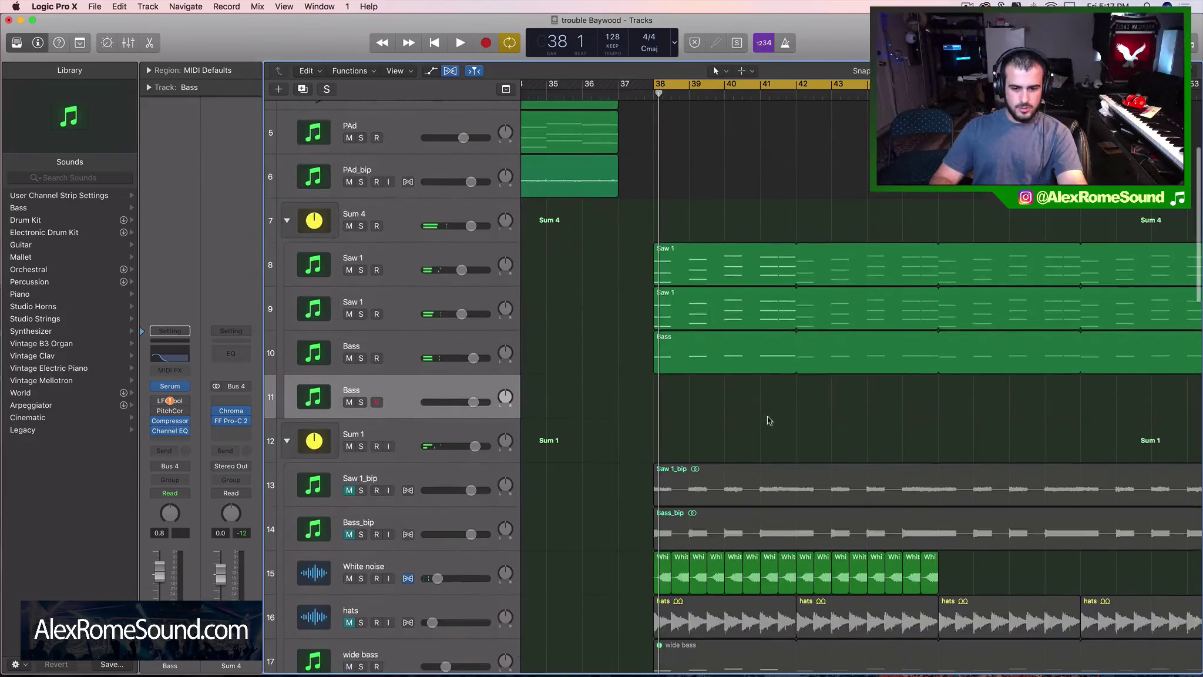
left_click(726, 354)
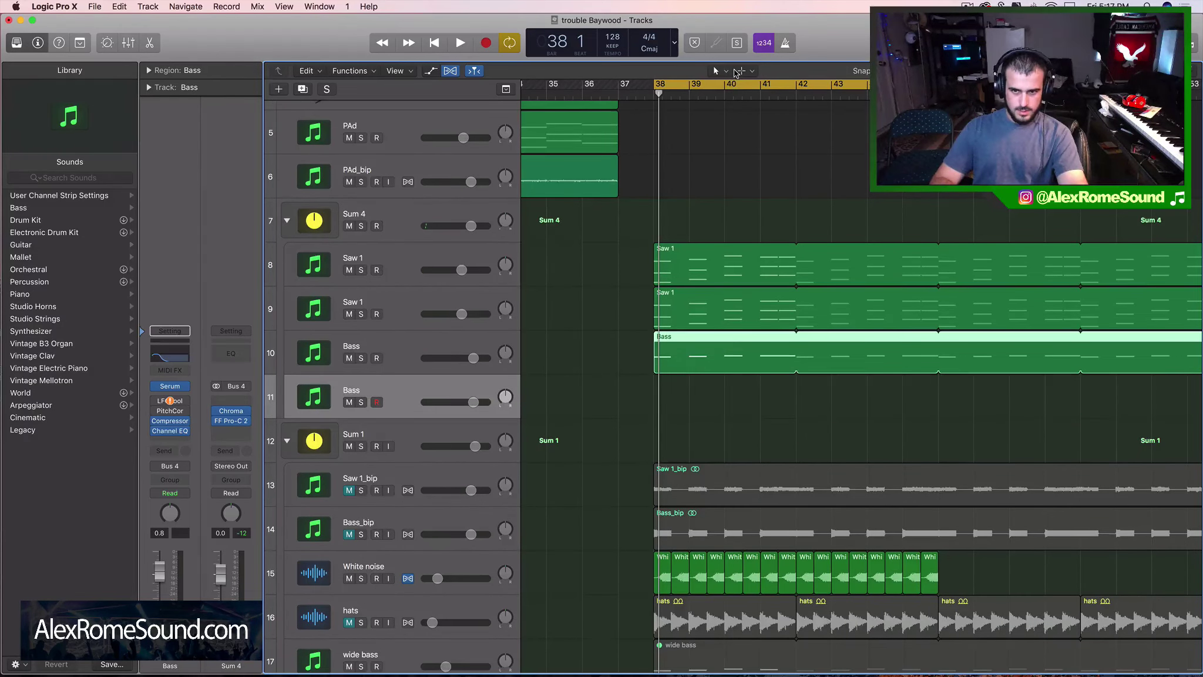
left_click_drag(734, 95, 653, 106)
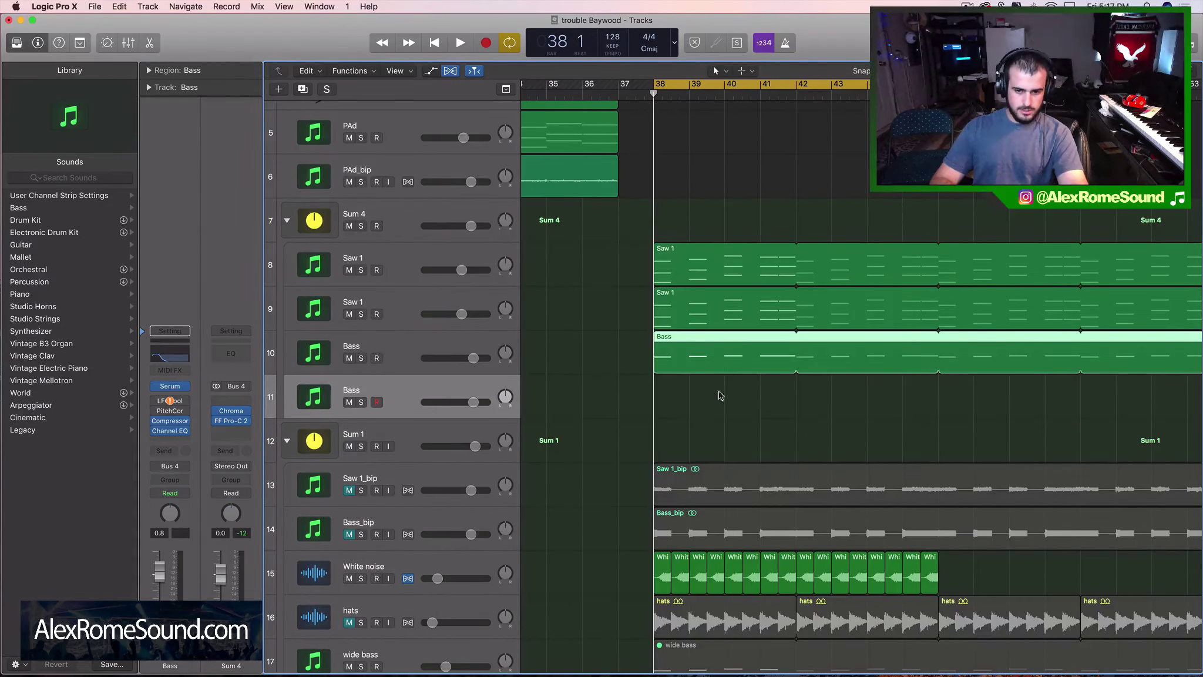
key("super+v")
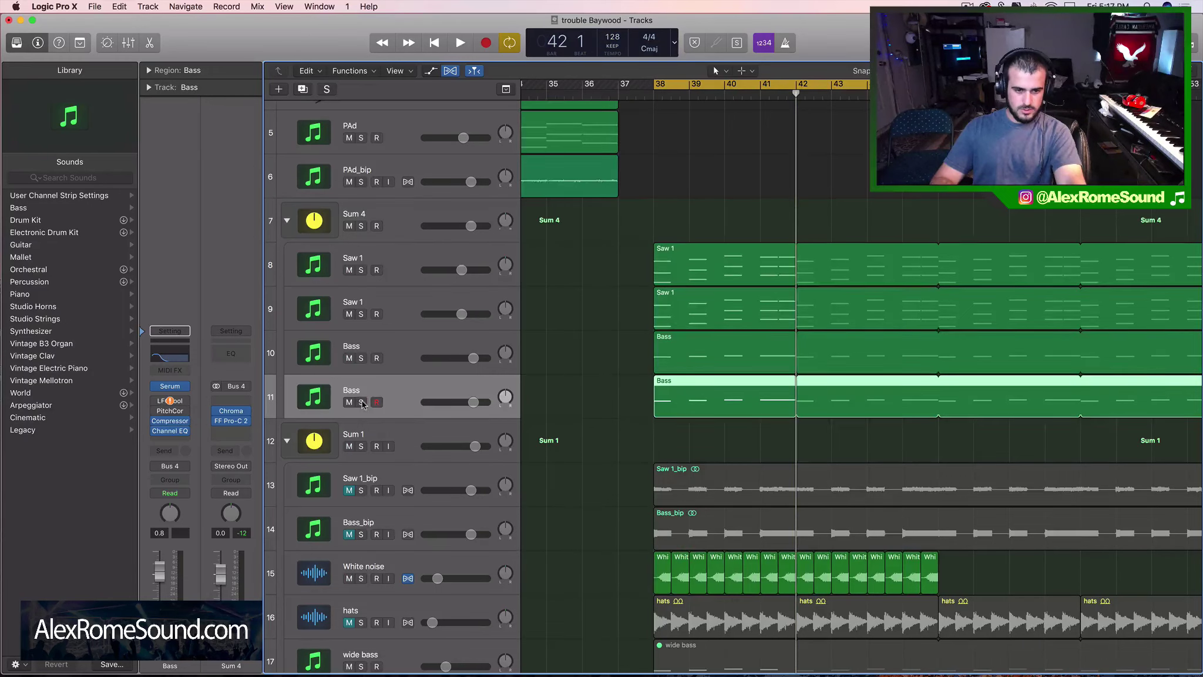
Step: Solo the duplicated Bass track and play it from bar 38
left_click(361, 402)
key("space")
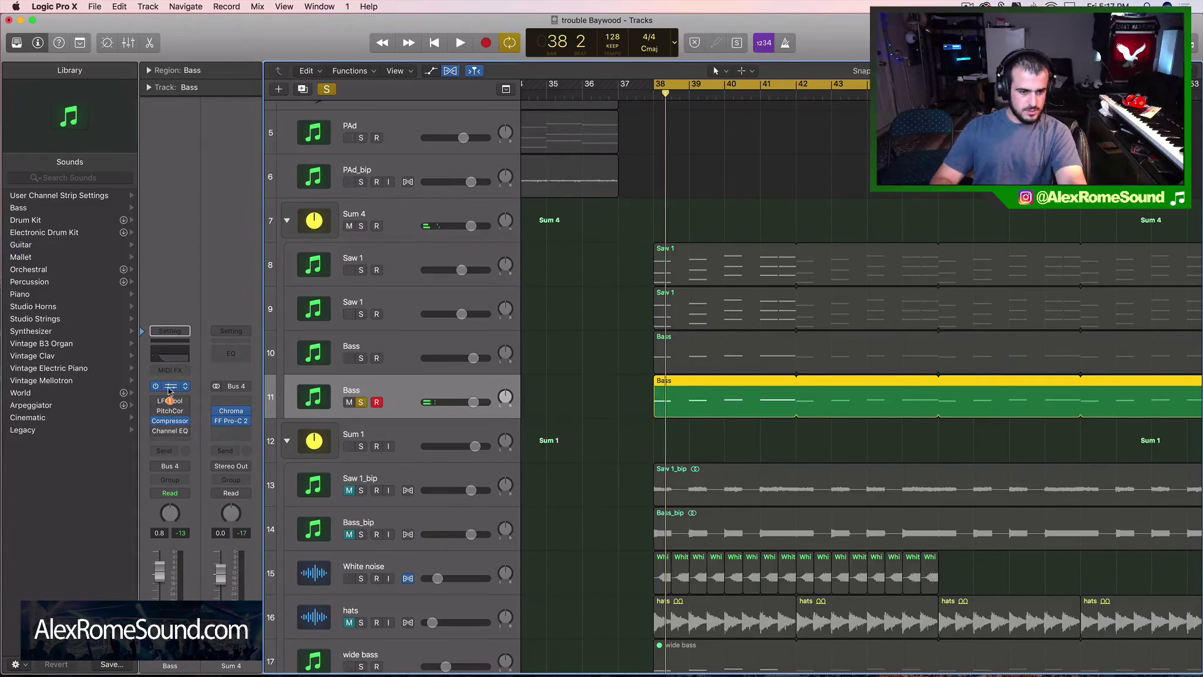
Step: Open Serum on Bass track 11 and toggle oscillator A off and back on
key("v")
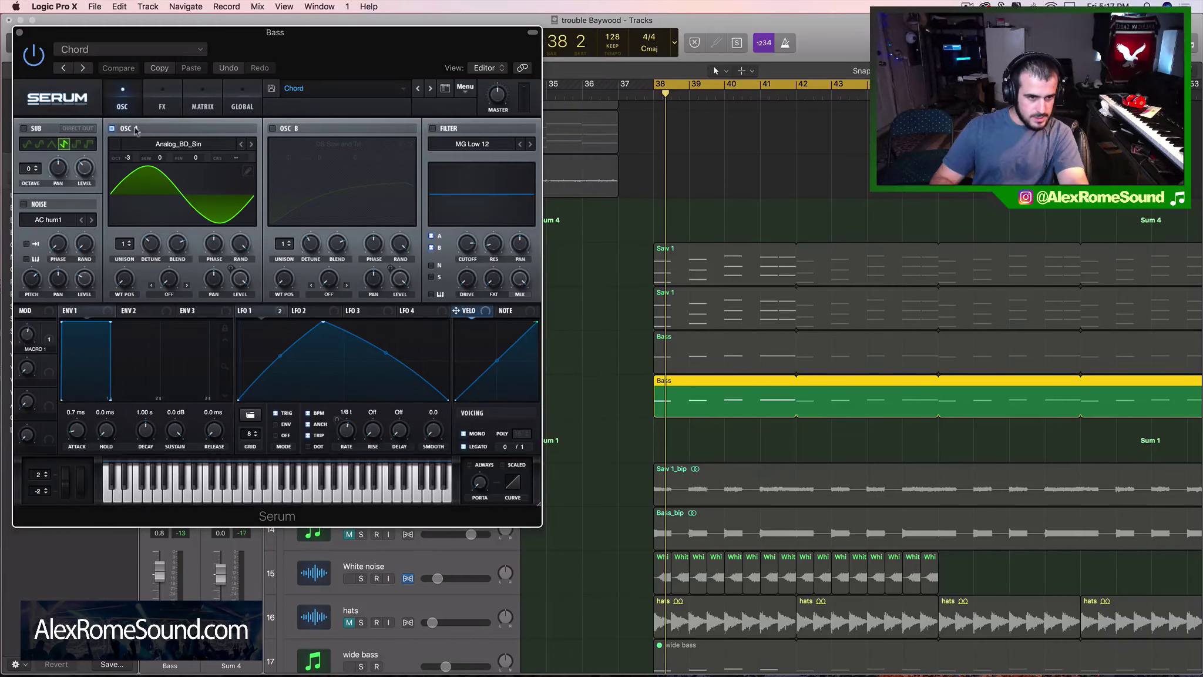
left_click(113, 130)
left_click(113, 131)
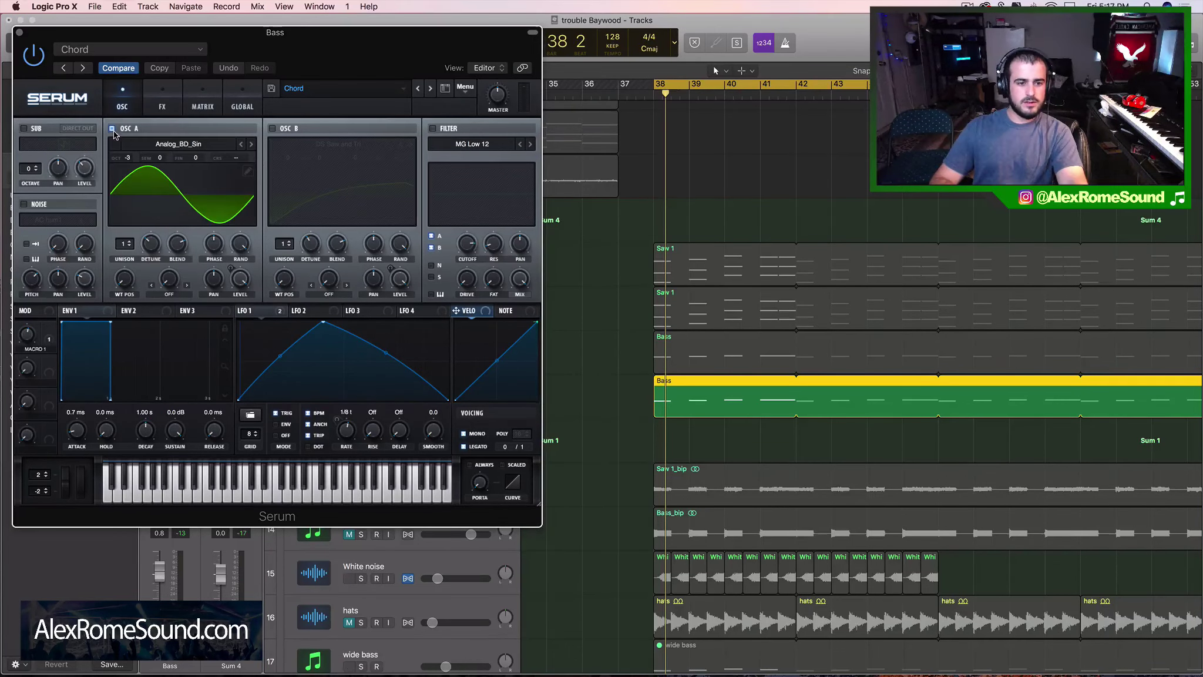
left_click(248, 171)
left_click(24, 86)
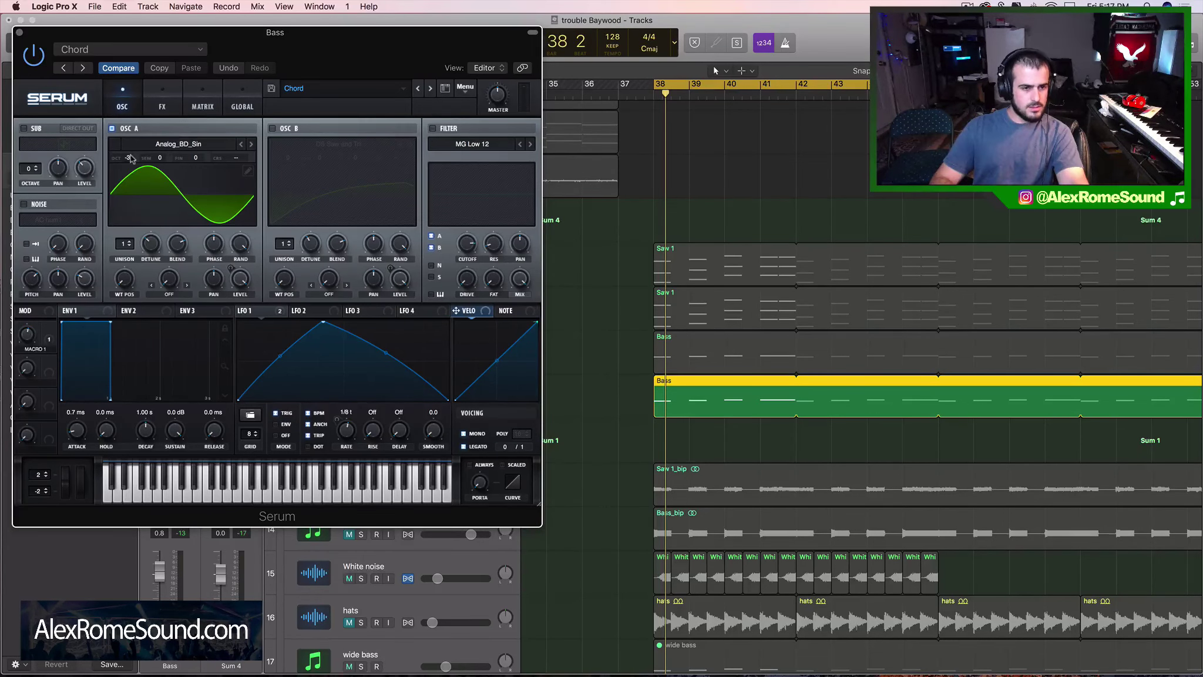
Step: Switch oscillator A's wavetable to MB Saw and raise its unison to 10 voices
left_click(250, 146)
left_click(250, 147)
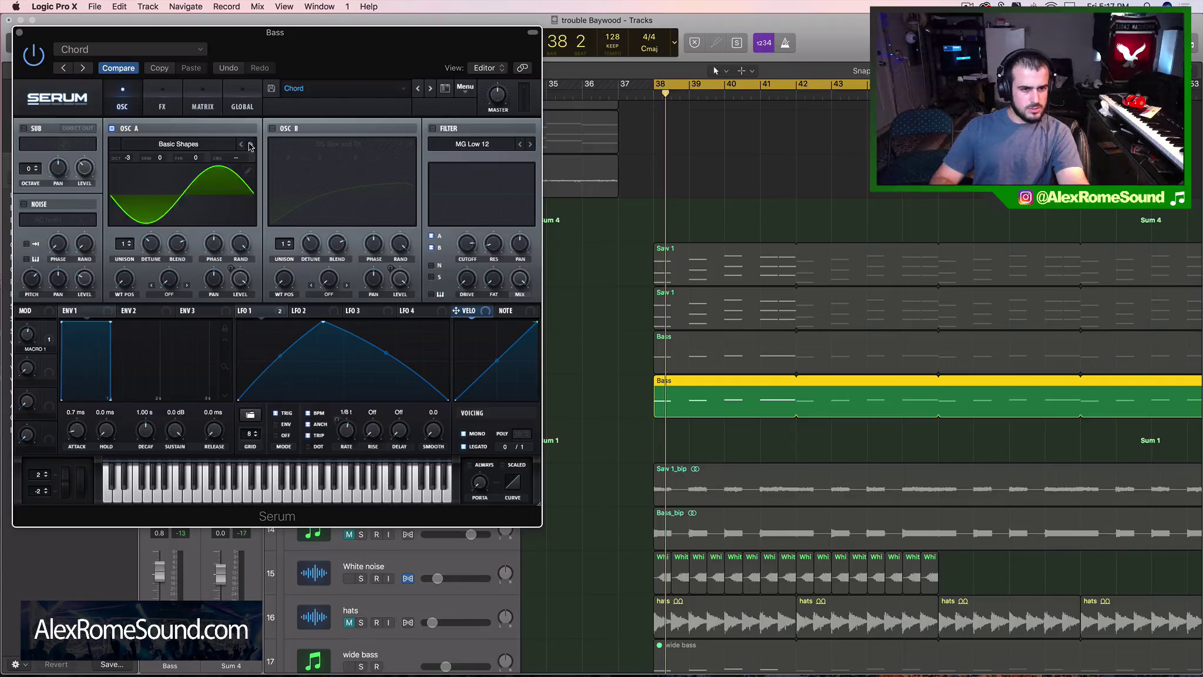
left_click(251, 146)
left_click(250, 146)
left_click(250, 146)
left_click(250, 147)
left_click(250, 146)
left_click(251, 146)
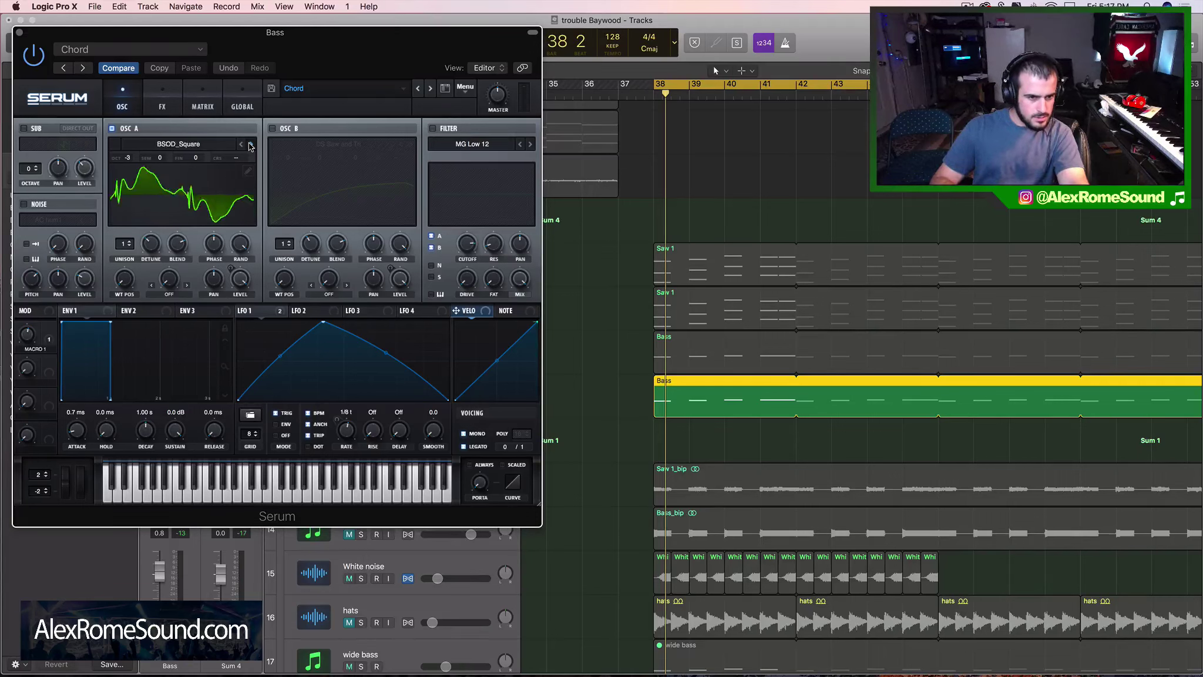
left_click(250, 147)
left_click(250, 147)
left_click(250, 146)
left_click(250, 146)
left_click(250, 146)
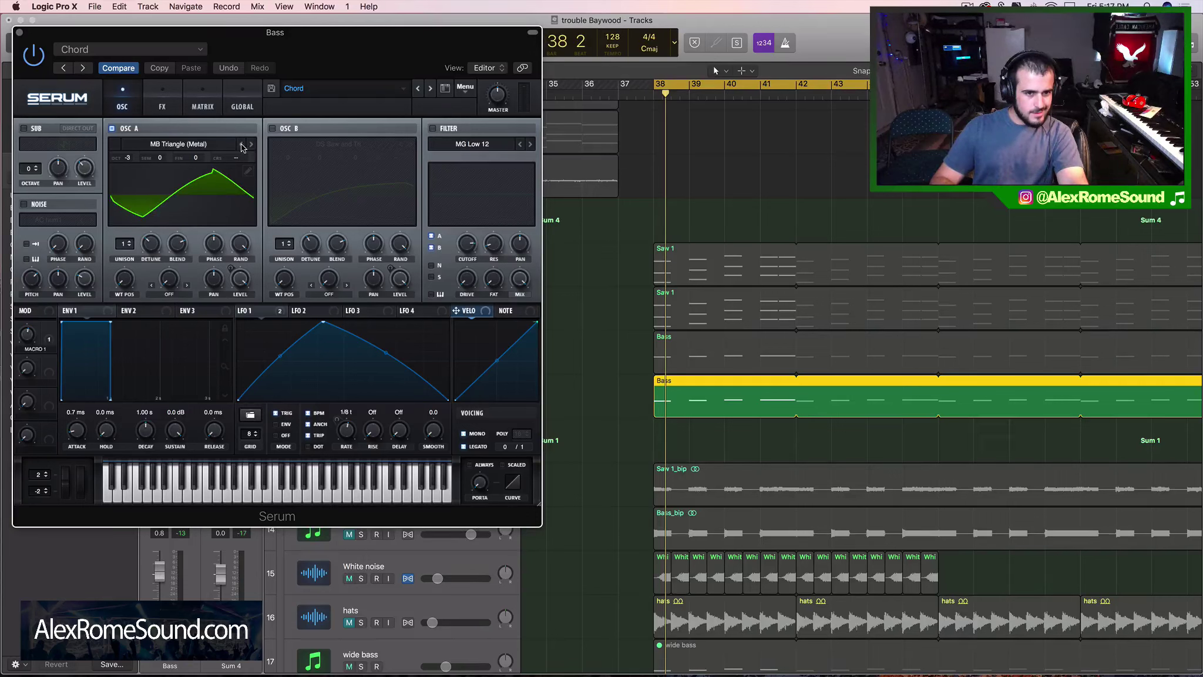
left_click(242, 145)
left_click_drag(123, 243, 124, 211)
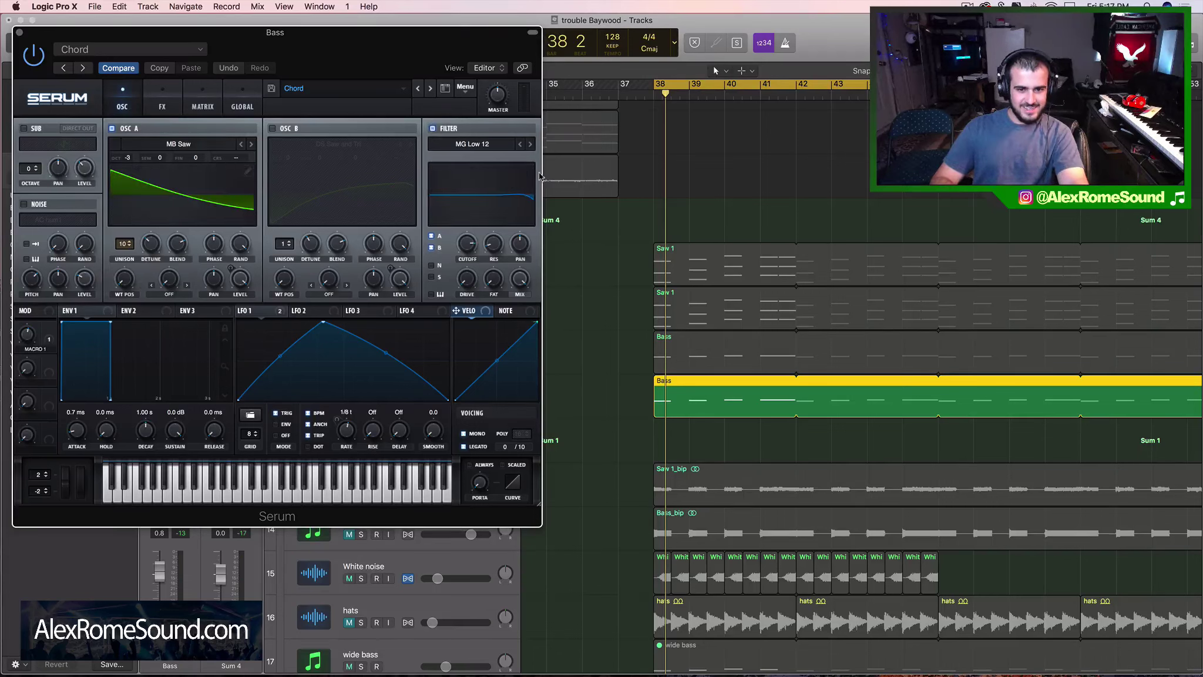
Step: Filter the saw through MG Low 24 with a lowered cutoff and set Env 1's attack to about 8.9 ms and release to 3.0 ms
left_click_drag(467, 249, 467, 265)
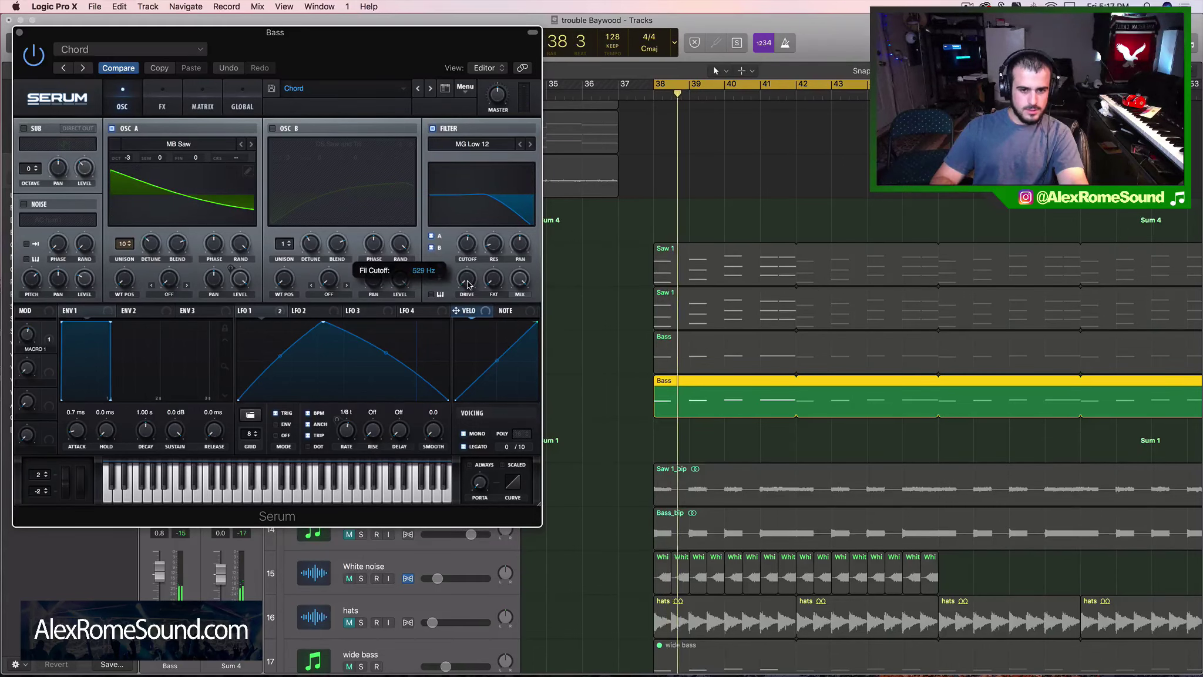
left_click(154, 104)
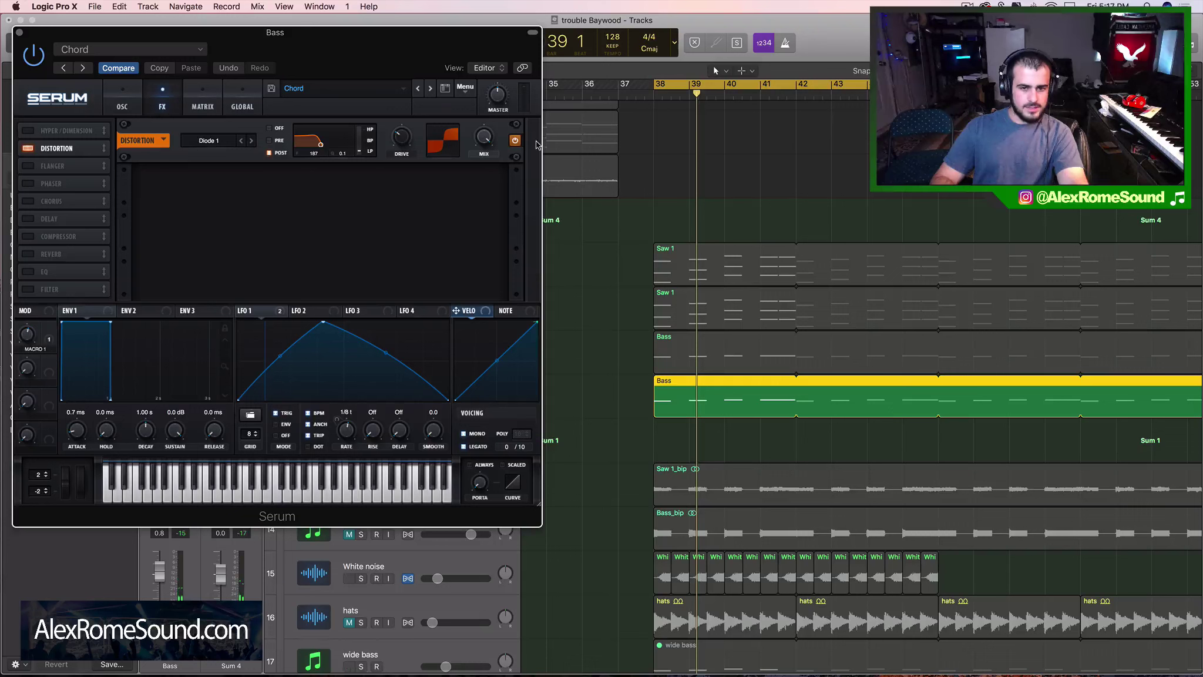
left_click(122, 105)
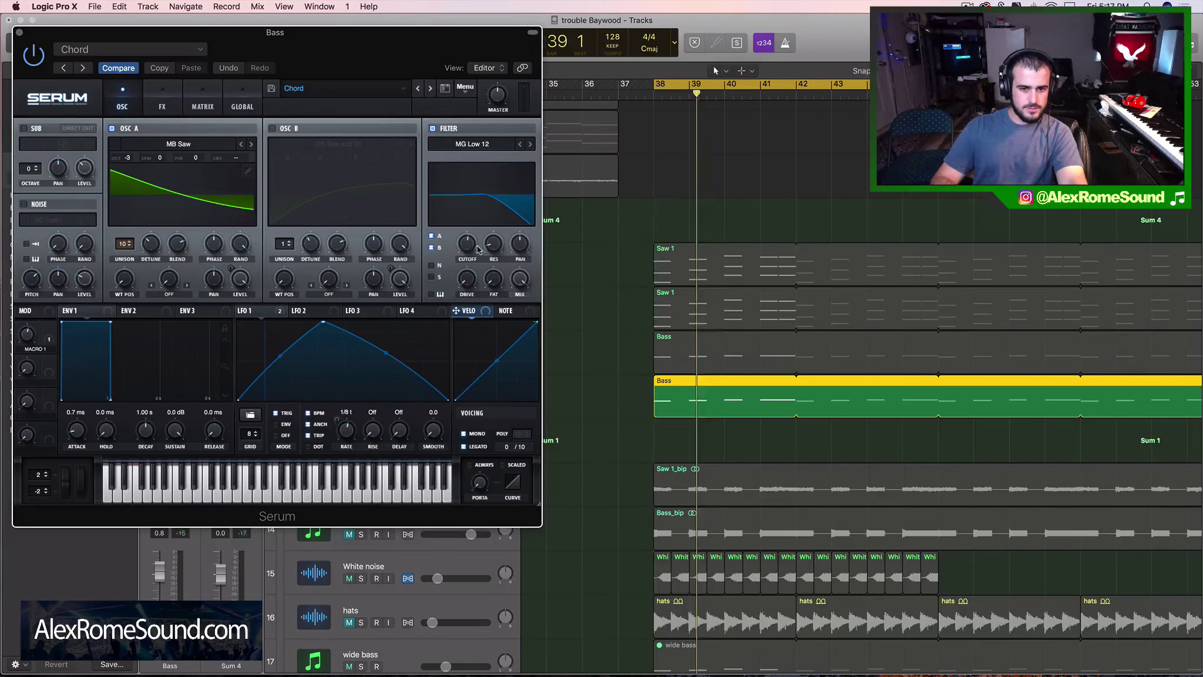
key("space")
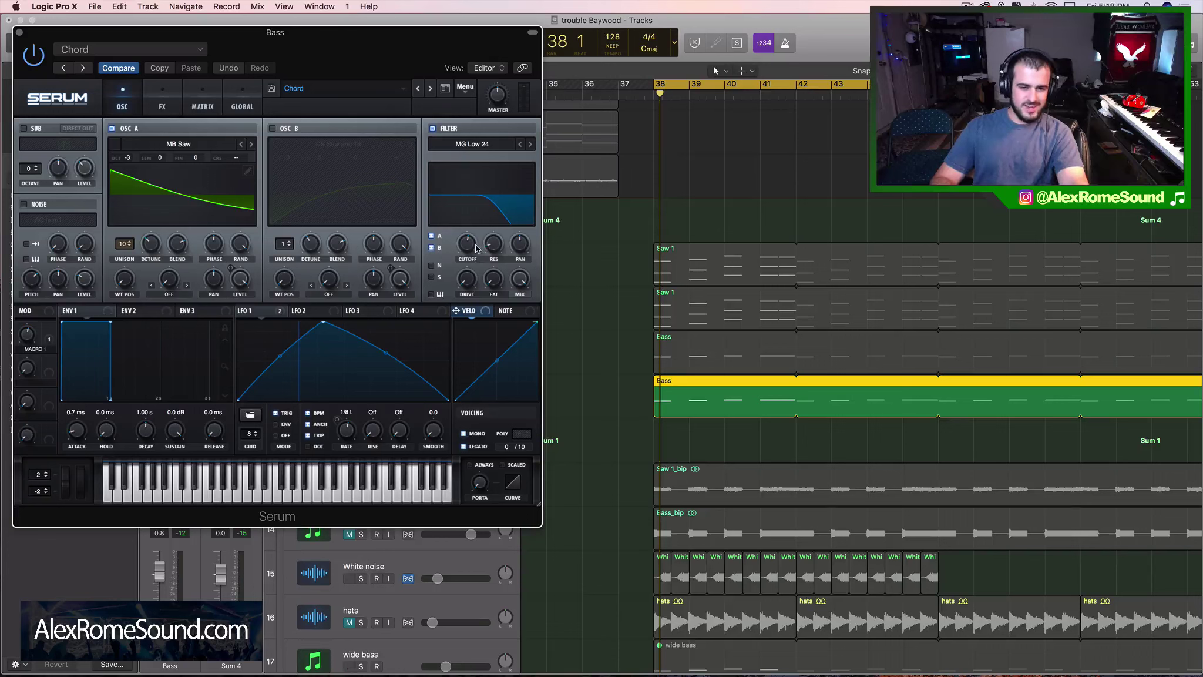
left_click_drag(469, 248, 470, 243)
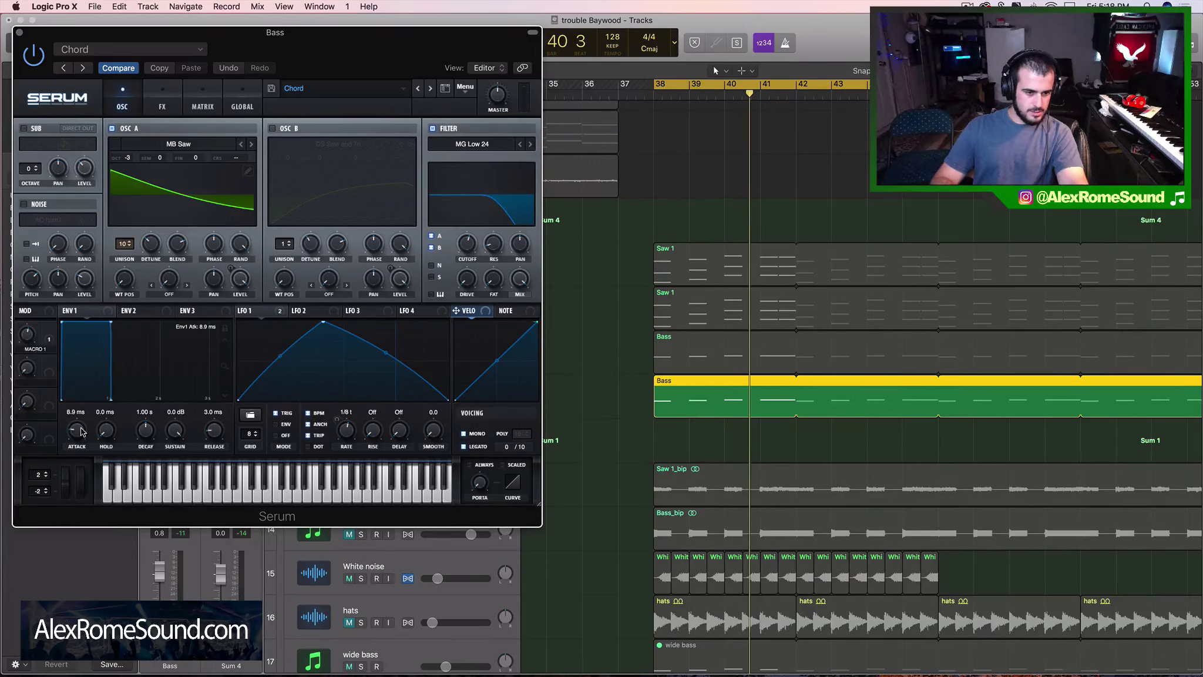
key("super+w")
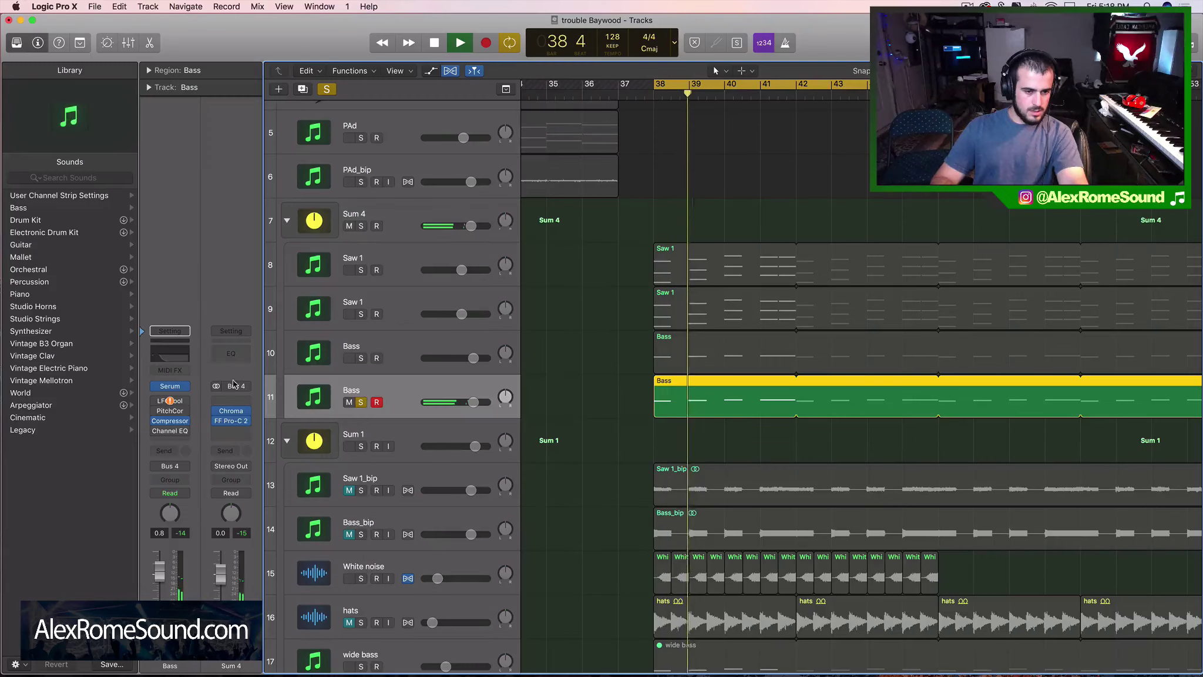
key("space")
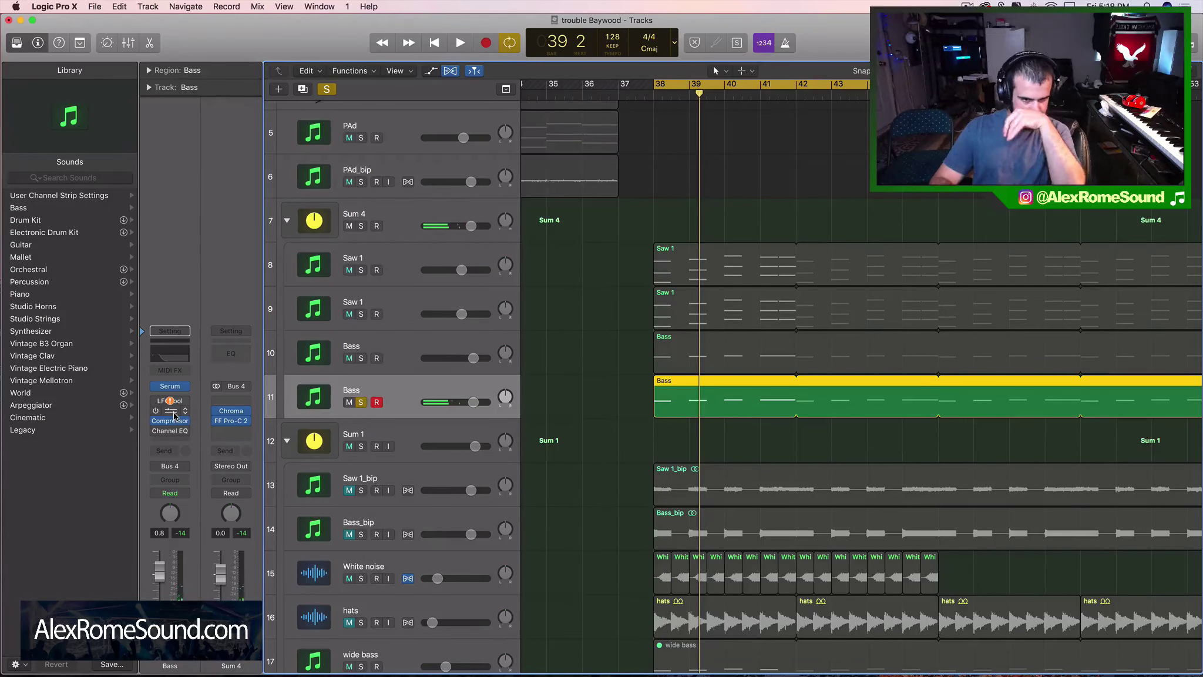
Step: Enable the Bass track's Channel EQ, open the high cut to 20000 Hz and set the high shelf to 1520 Hz at -0.5 dB
left_click(176, 432)
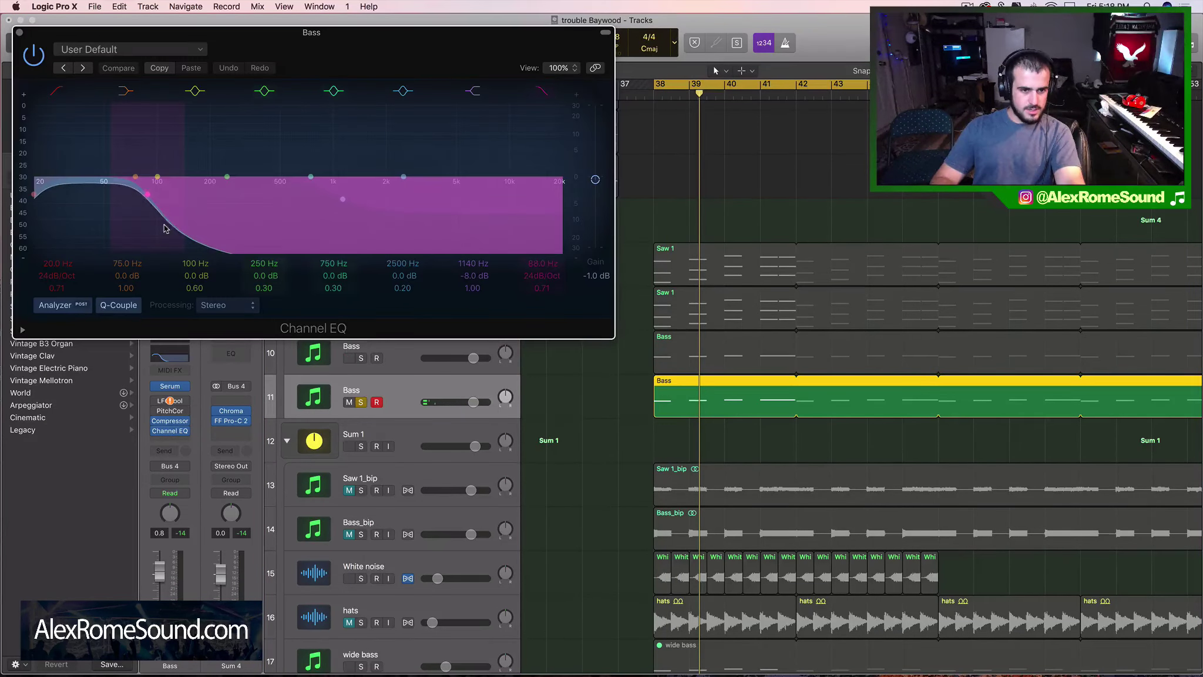
left_click_drag(162, 226, 609, 241)
left_click_drag(346, 216, 370, 194)
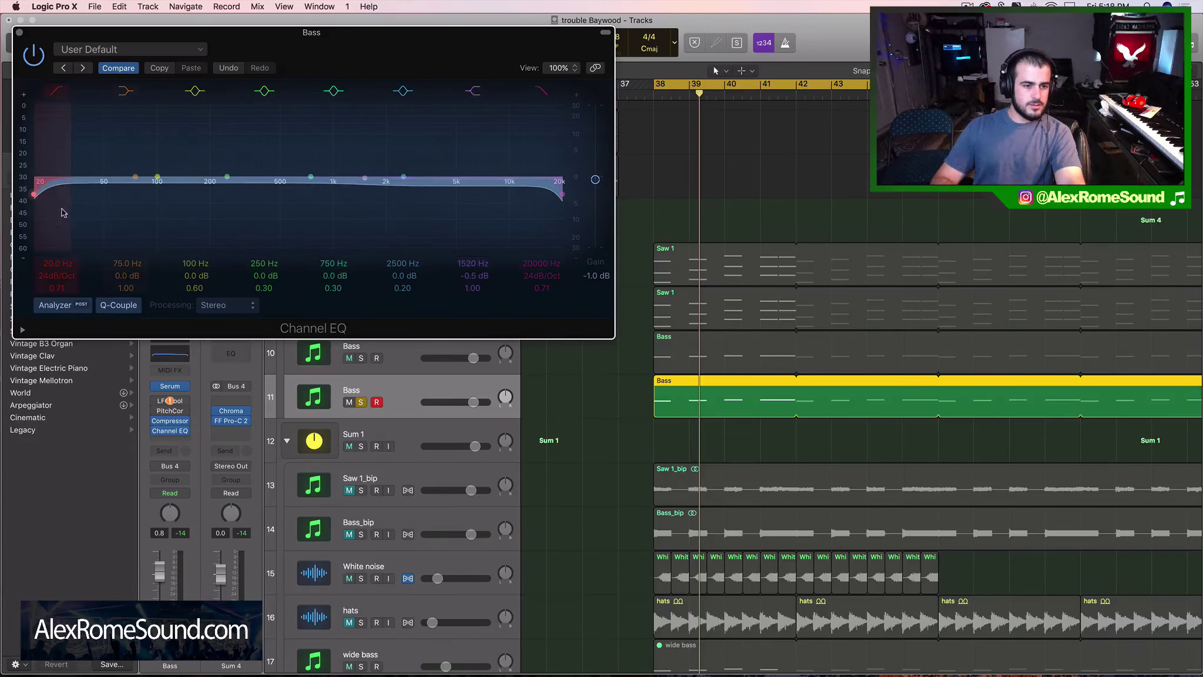
Step: Raise the Channel EQ's low cut to 134 Hz with a 48 dB/Oct slope, audition the bass and close the EQ
left_click_drag(59, 220, 186, 231)
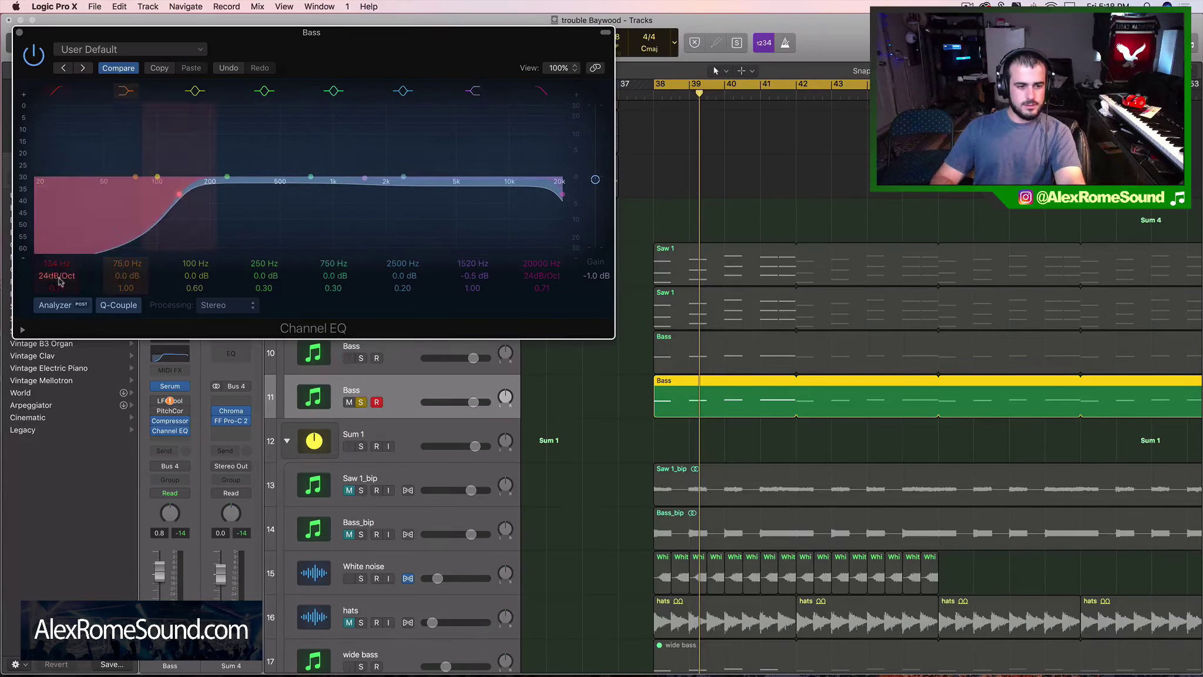
left_click_drag(54, 278, 56, 265)
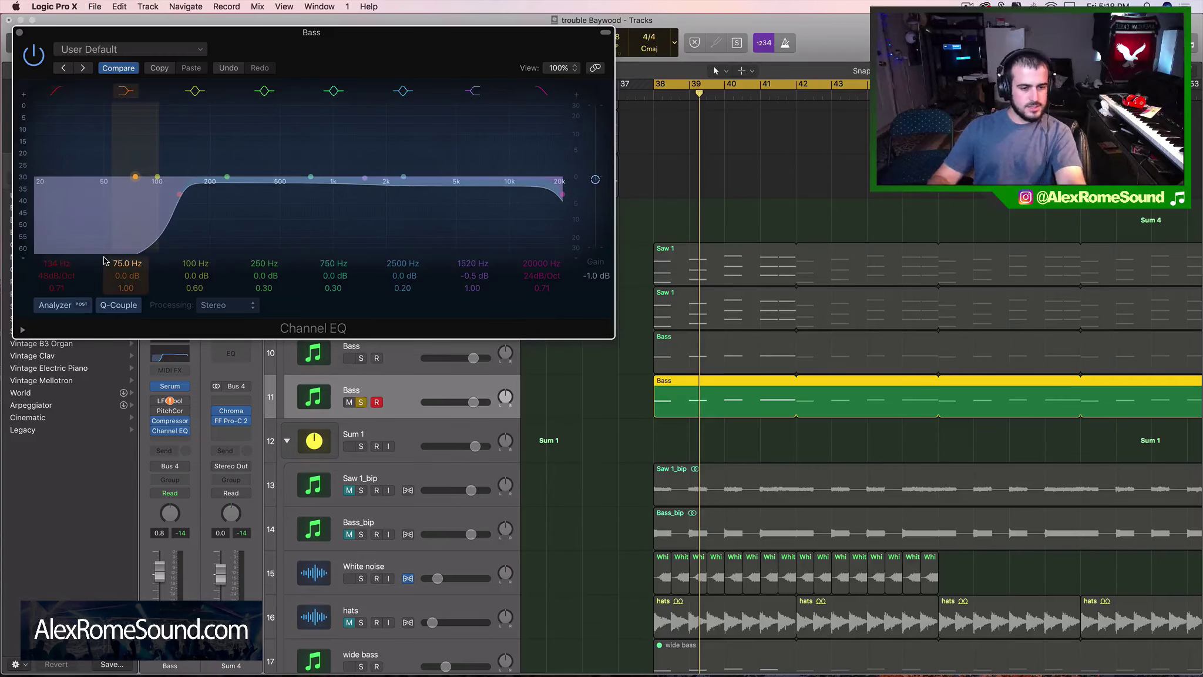
key("space")
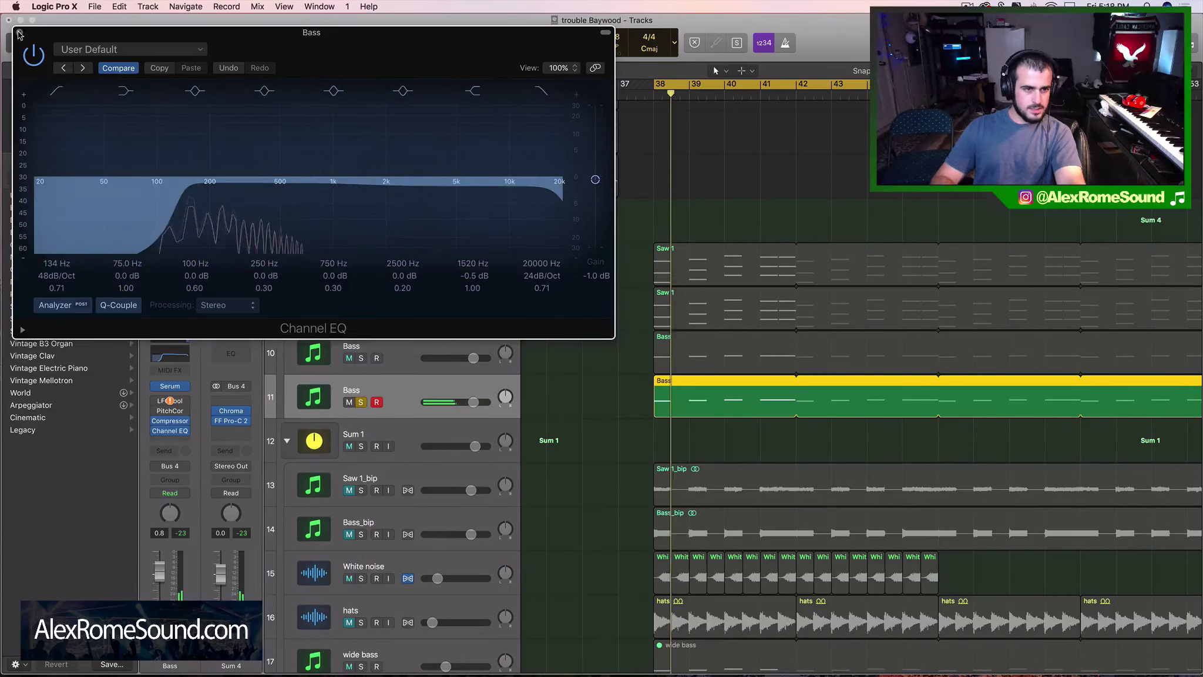
key("super+w")
Step: Solo Bass track 10 alongside Bass track 11, raise track 11's volume to 5.1 dB and unsolo both tracks
left_click(363, 359)
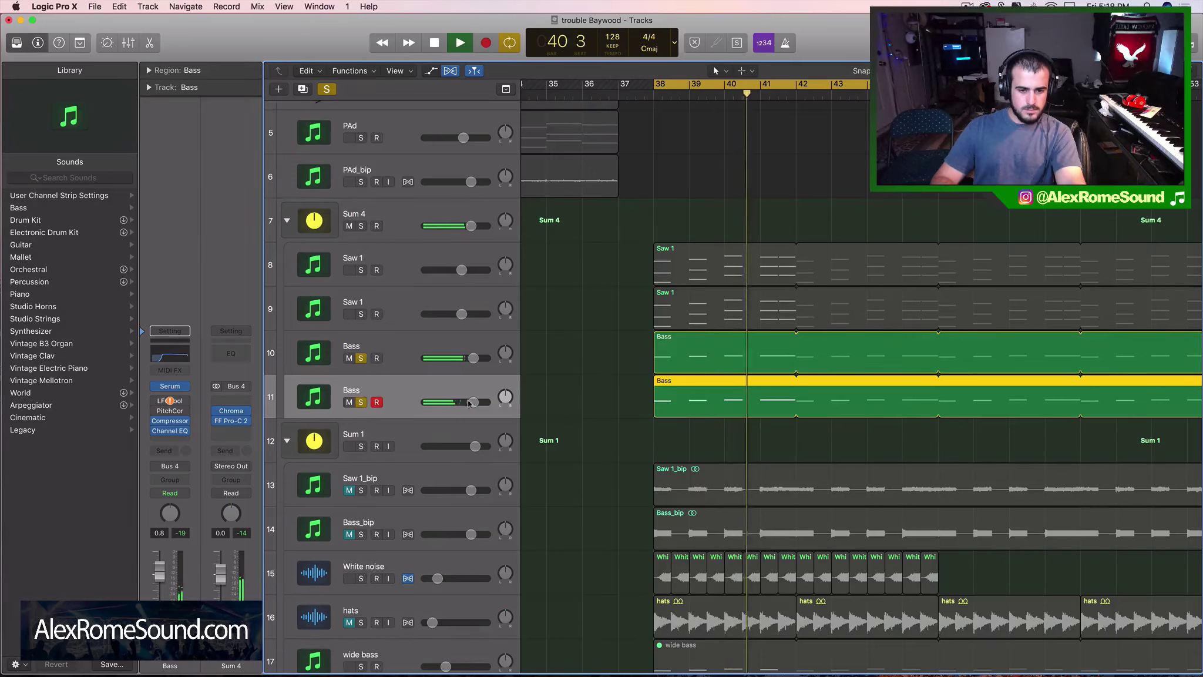
left_click_drag(473, 402, 485, 402)
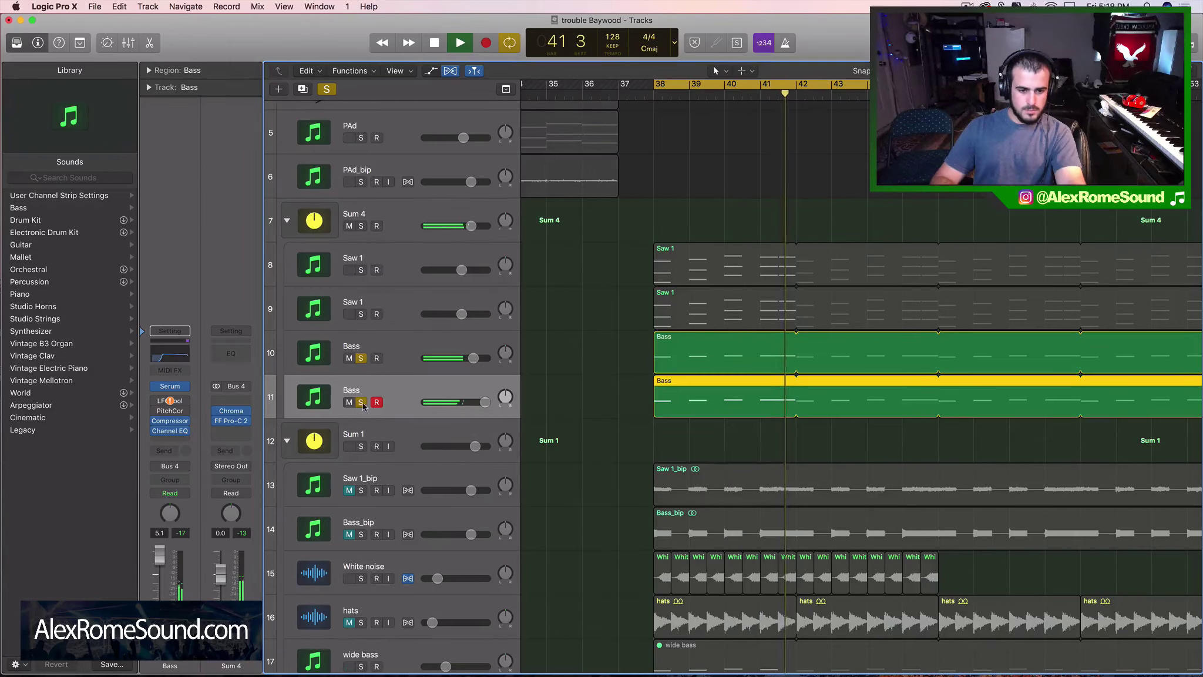
left_click_drag(361, 402, 361, 358)
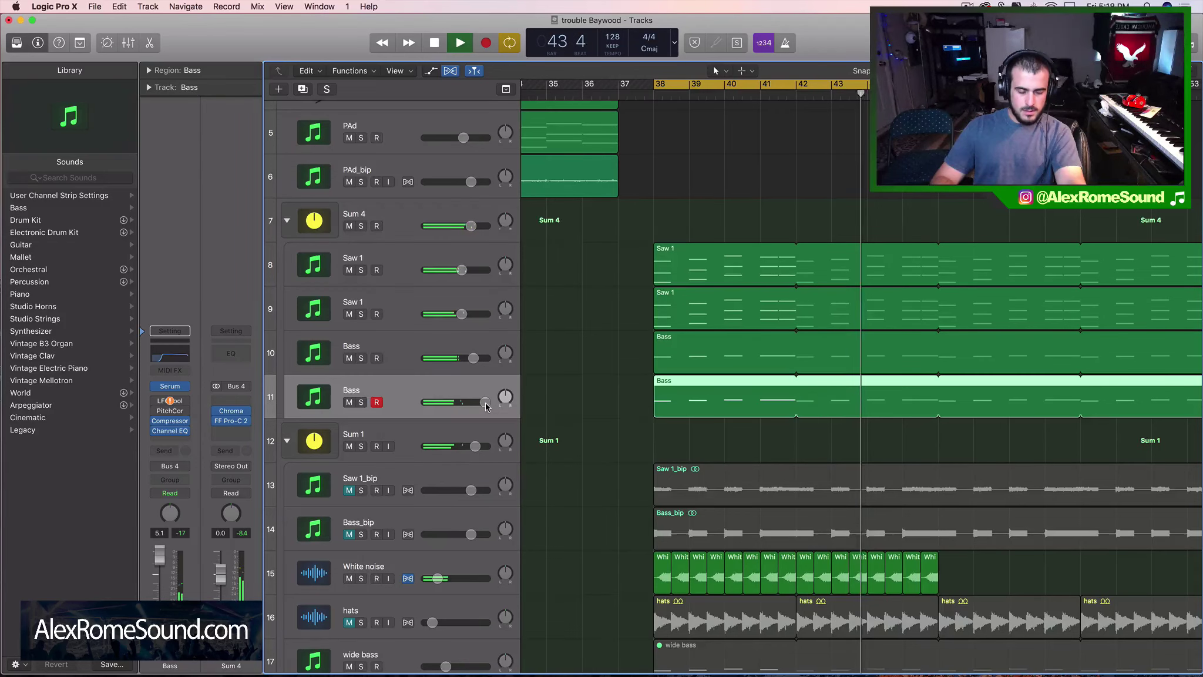
Step: Stop the full mix, select the right chop track and play it soloed
scroll(768, 439, "down", 6)
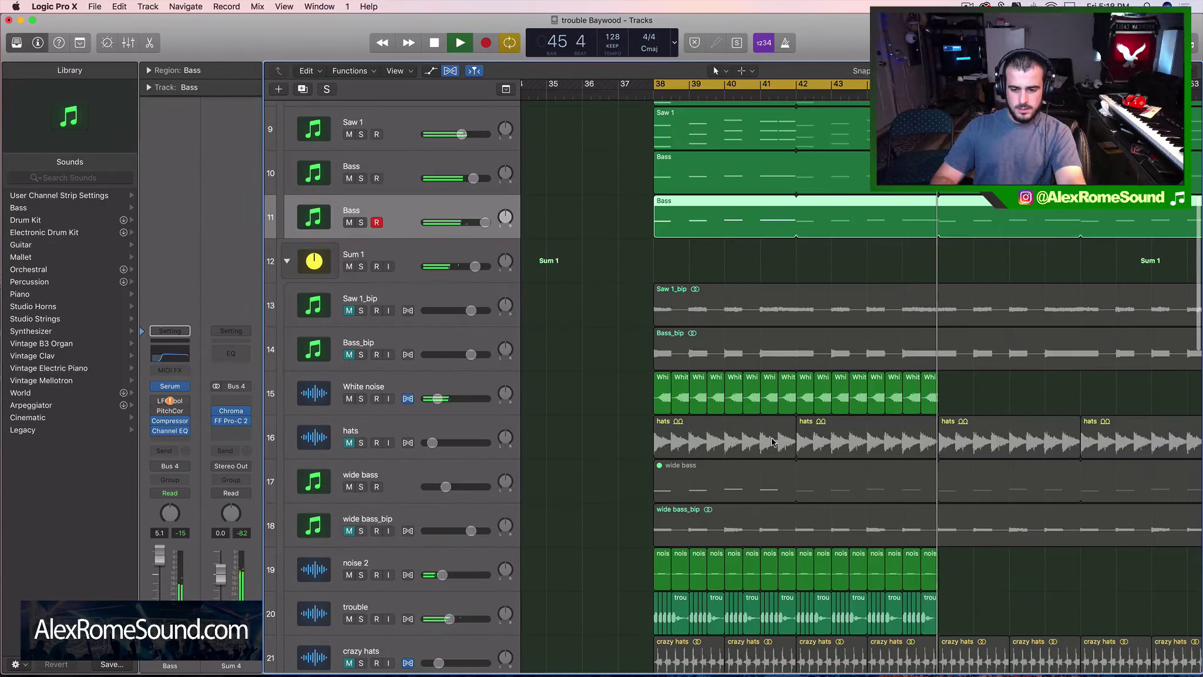
key("space")
scroll(770, 441, "down", 15)
scroll(825, 481, "down", 2)
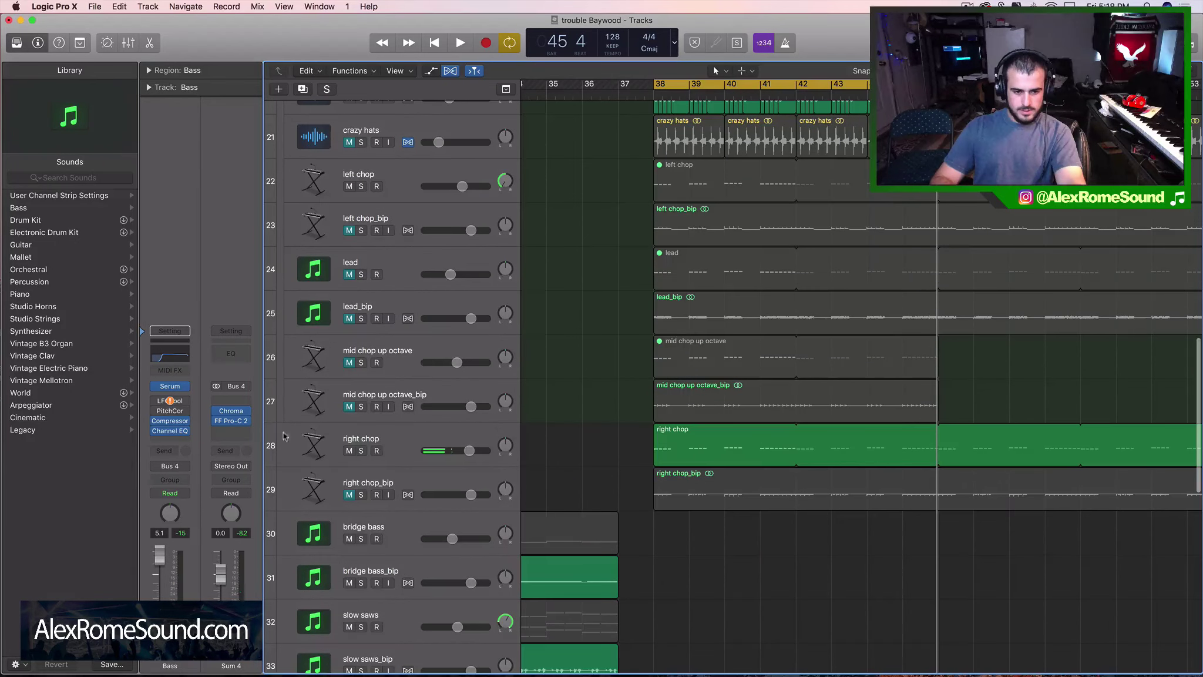
left_click(387, 440)
key("ctrl+s")
key("space")
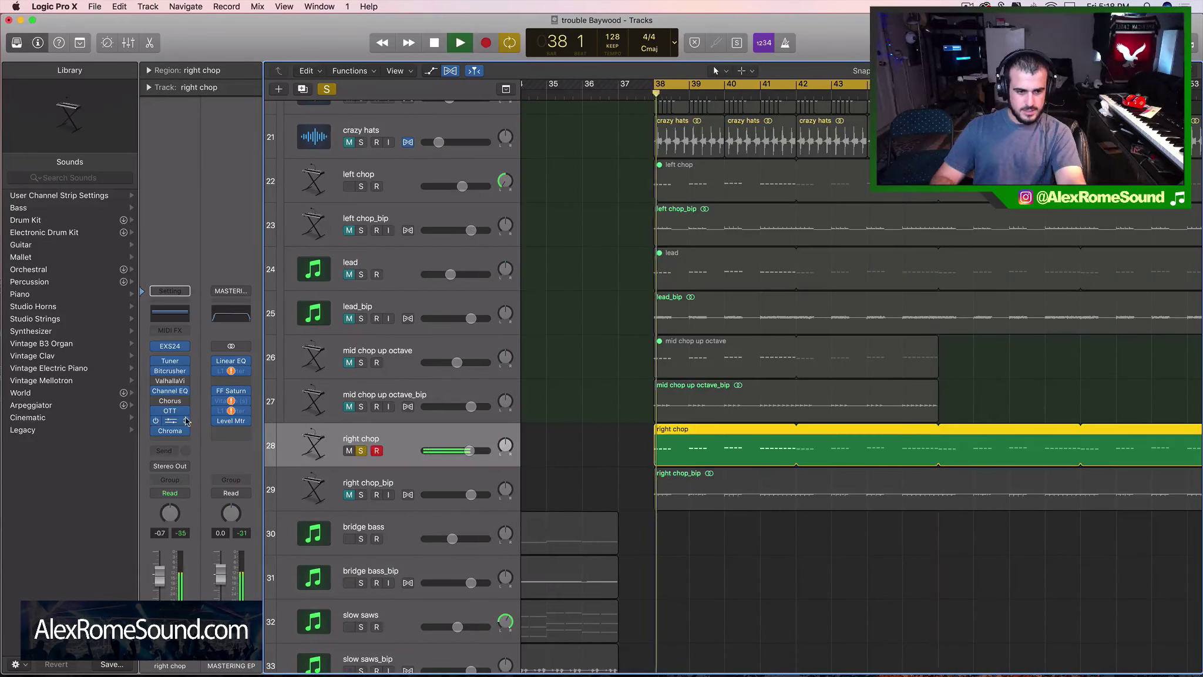
Step: Open the right chop track's Delay Designer, examine its tap settings and close it
left_click(170, 421)
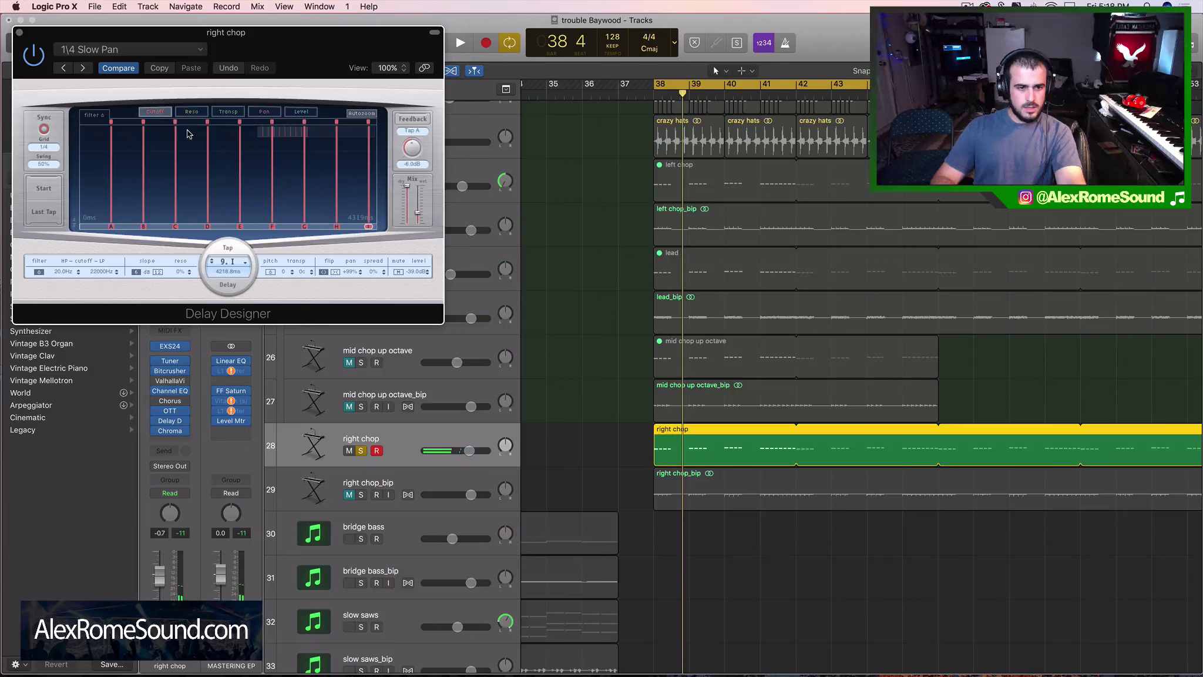
left_click(54, 148)
left_click(62, 116)
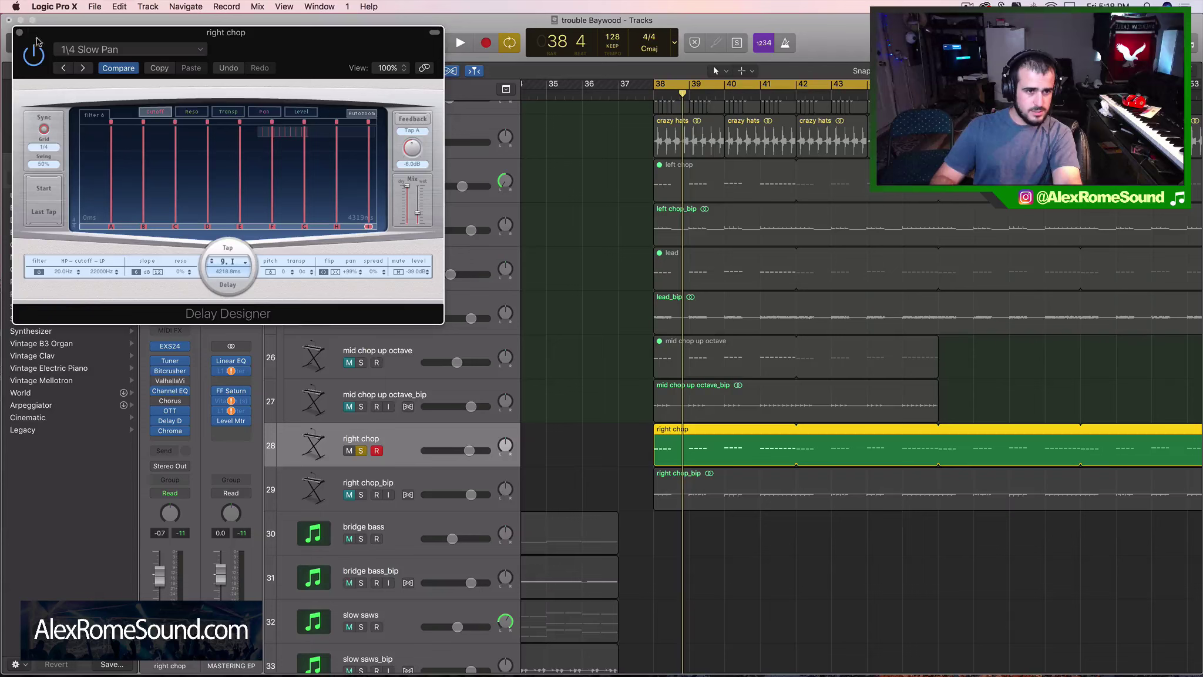
left_click(19, 33)
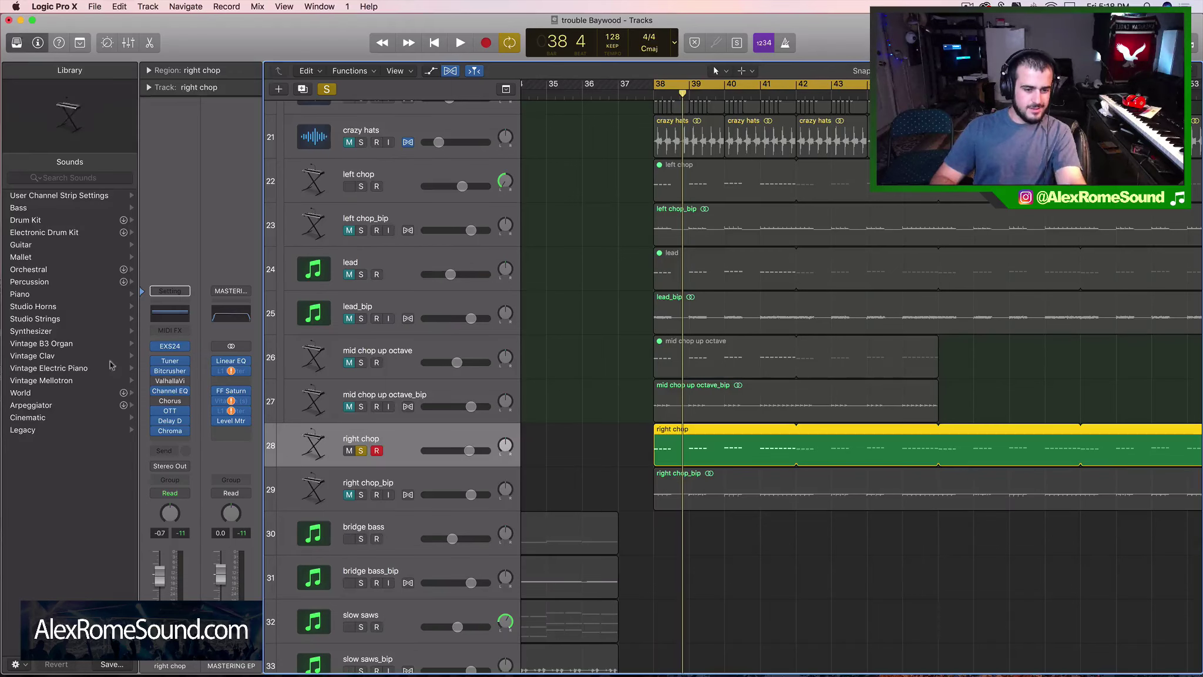
Step: Replace Delay Designer on the right chop track with the stereo version of Waves H-Delay (s)
left_click(187, 431)
mouse_move(199, 654)
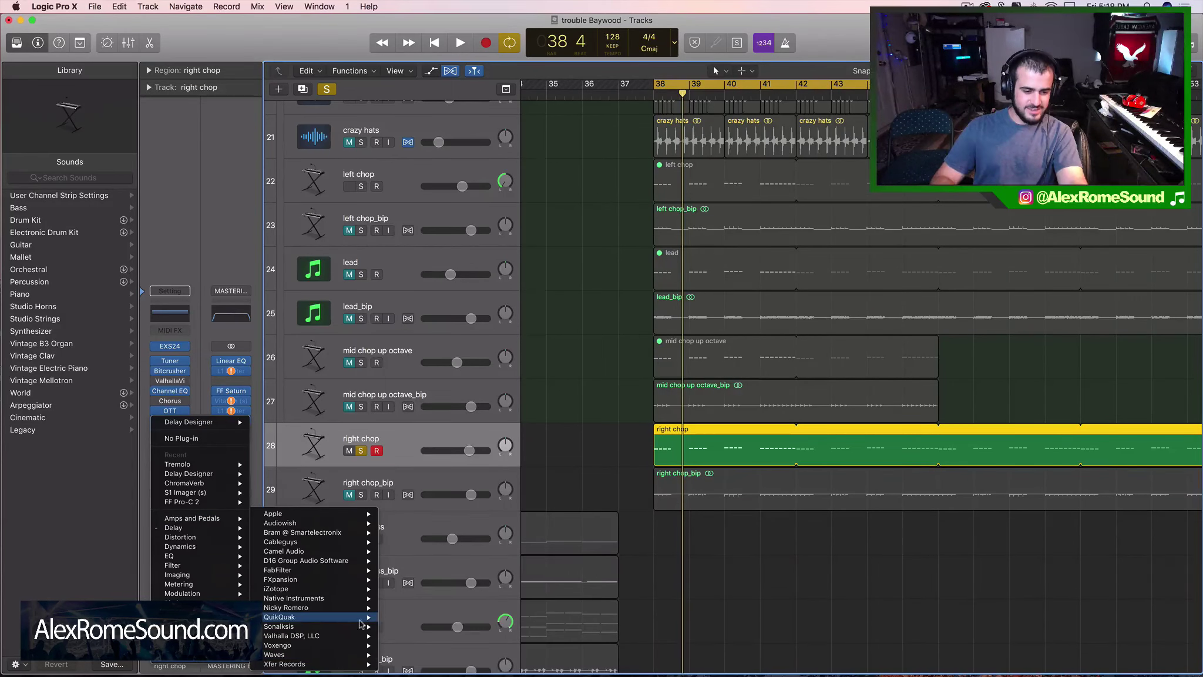
mouse_move(344, 655)
mouse_move(470, 569)
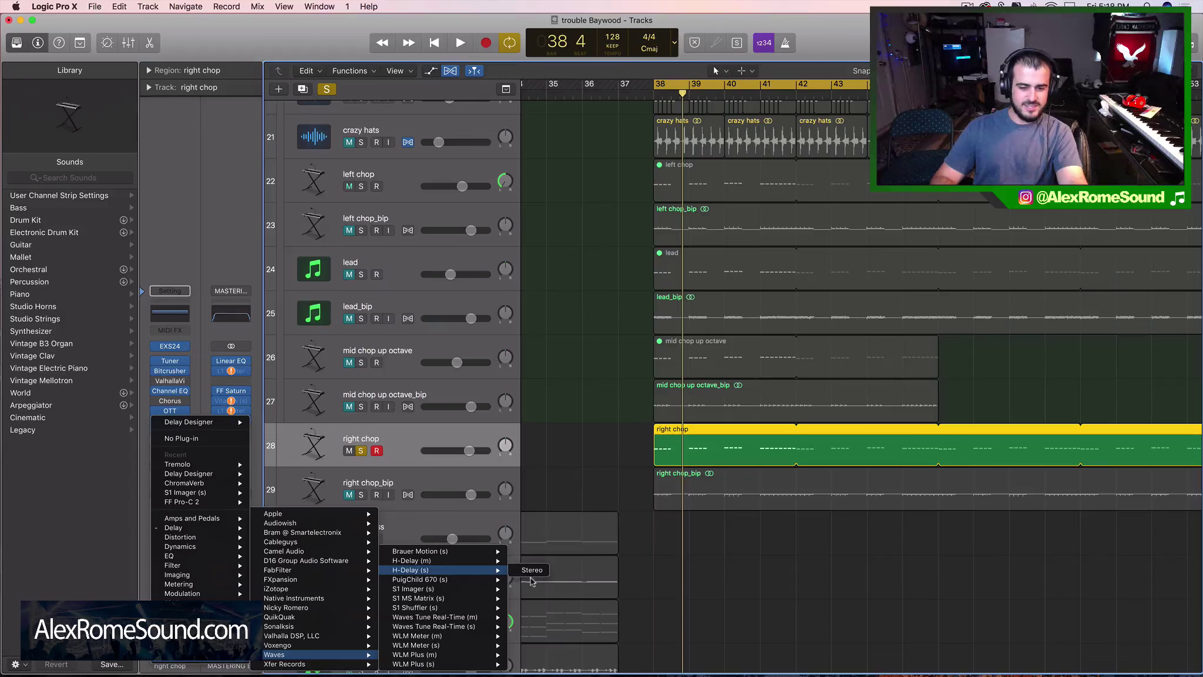
left_click(531, 570)
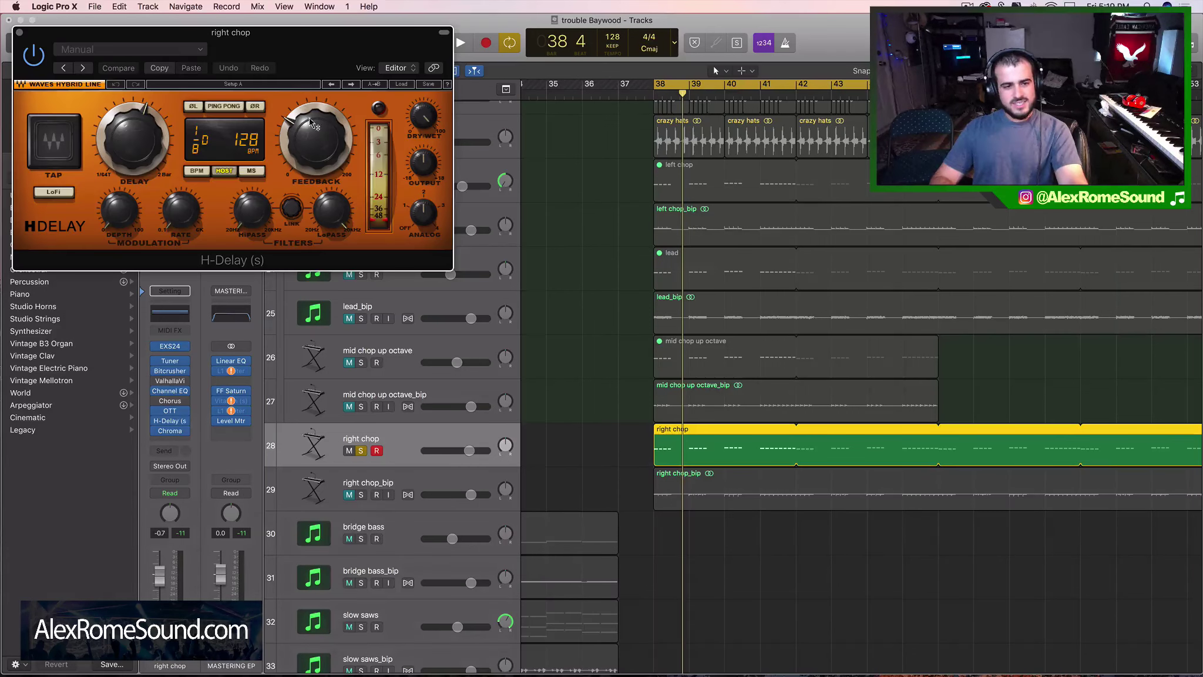
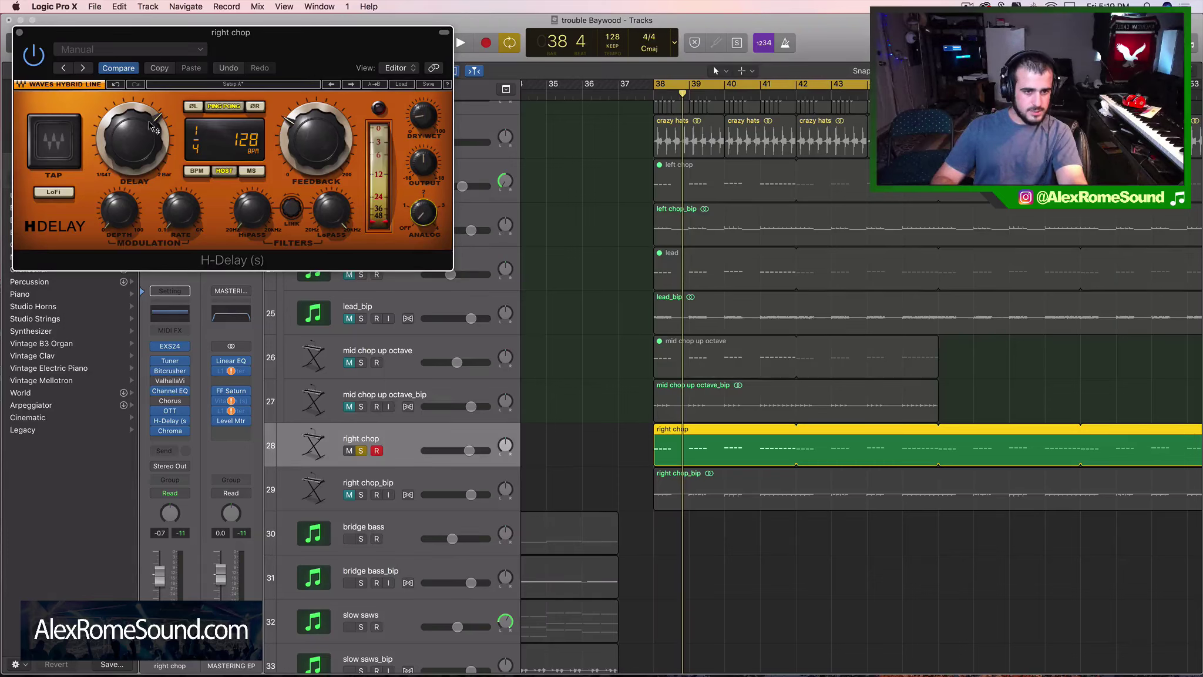
Step: Set the H-Delay's delay time to 1/2 note while auditioning the right chop
key("space")
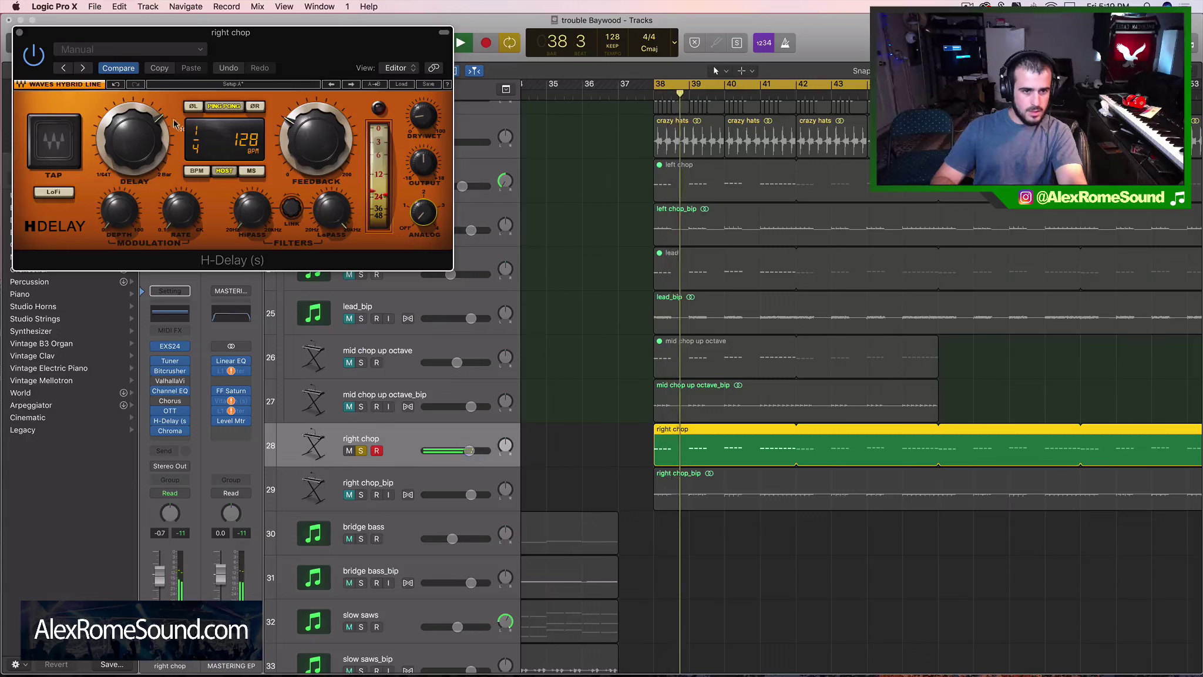
mouse_move(133, 139)
left_mouse_down()
mouse_move(133, 117)
mouse_move(141, 147)
left_mouse_up()
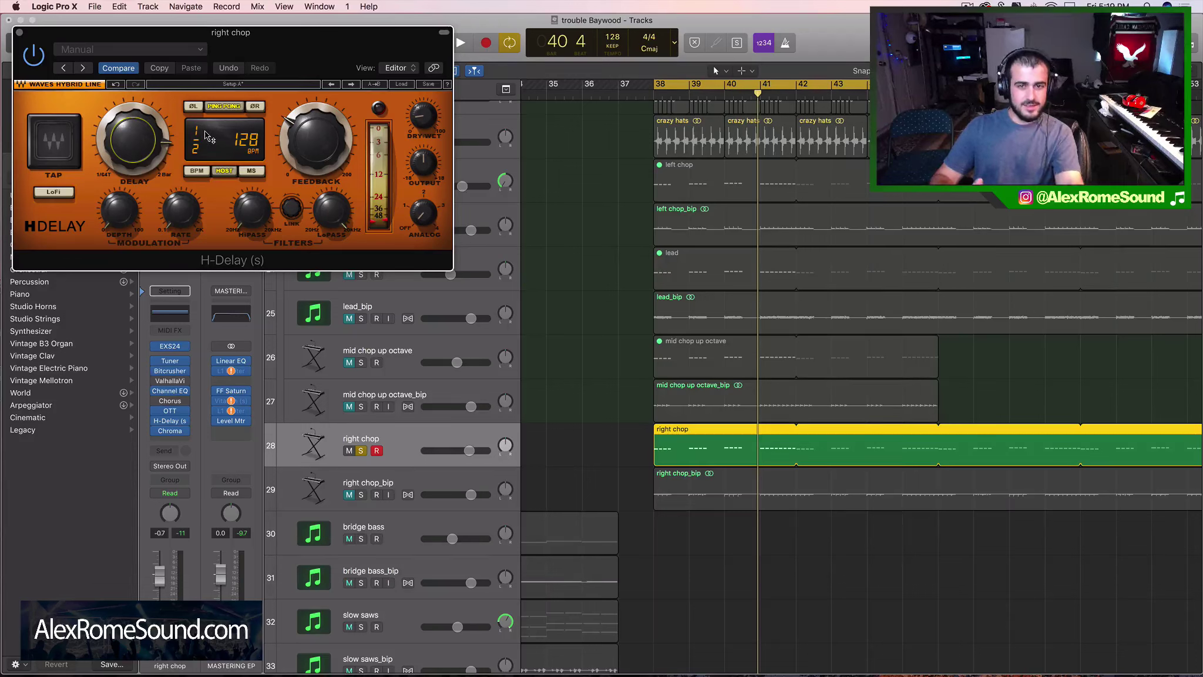
key("space")
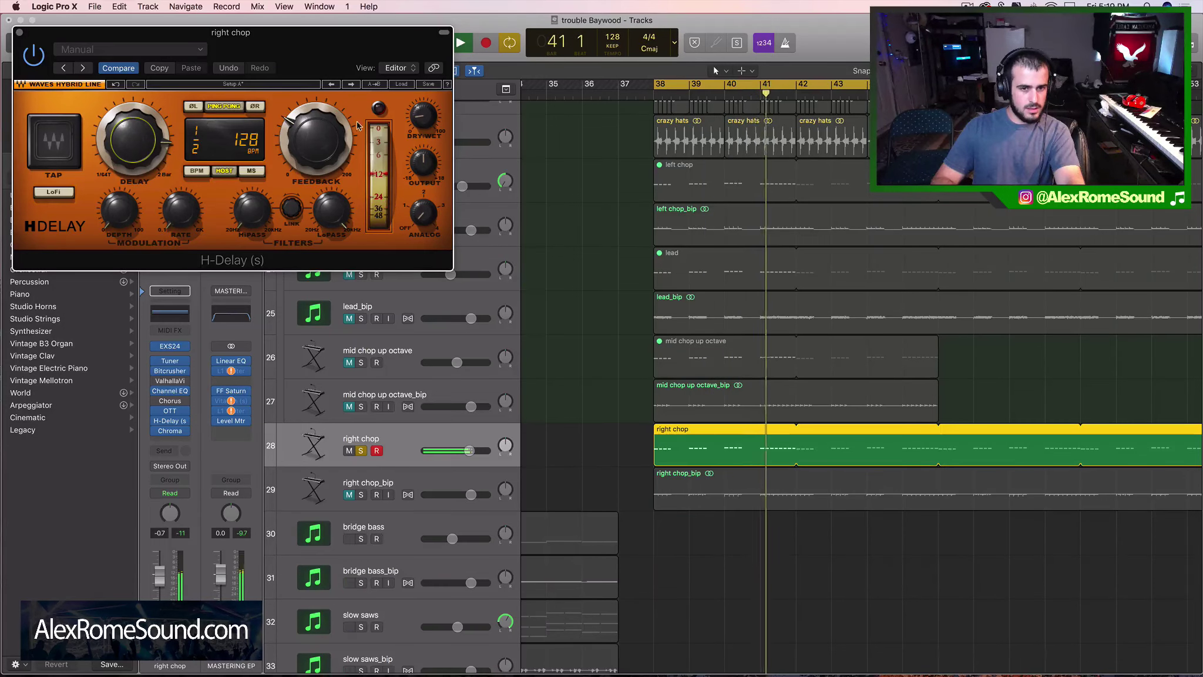
Step: Reopen the right chop track's H-Delay and adjust its dry/wet mix while auditioning the soloed track
mouse_move(422, 128)
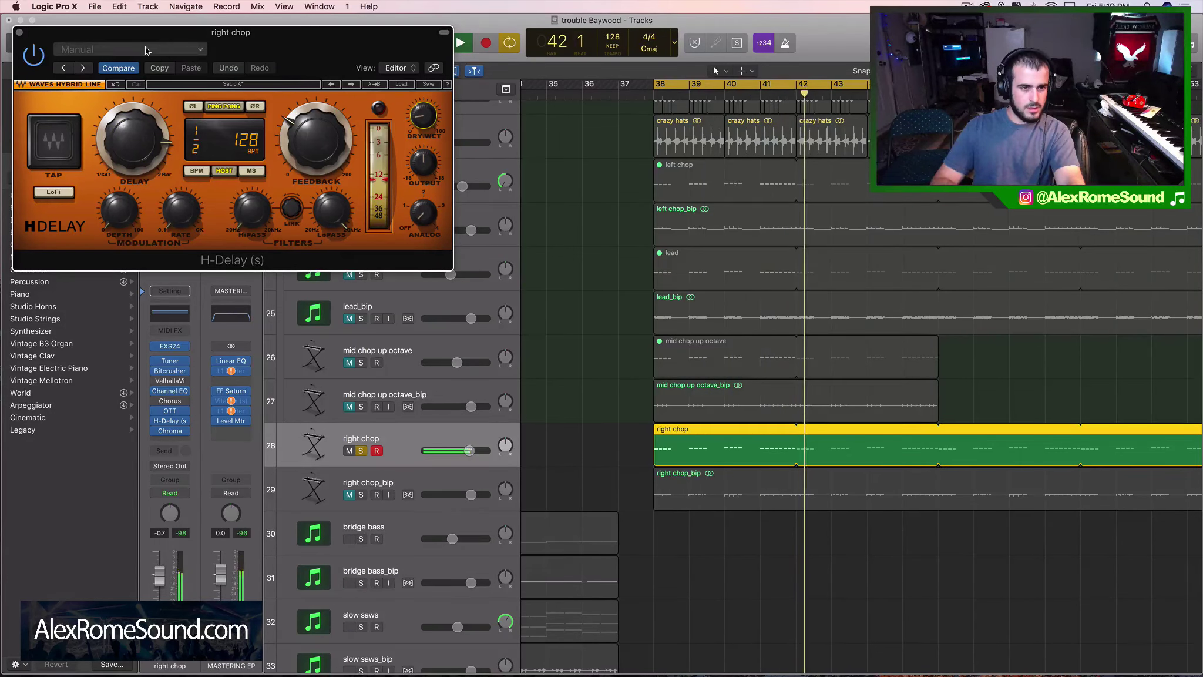
left_click(179, 441)
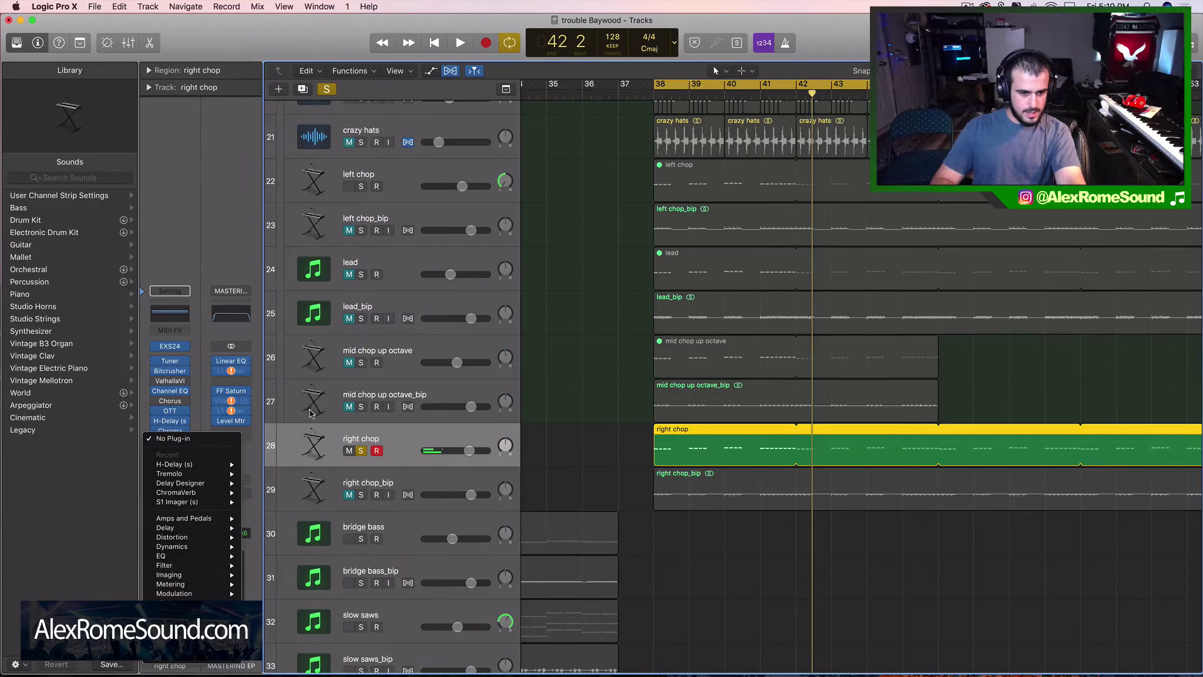
left_click(392, 433)
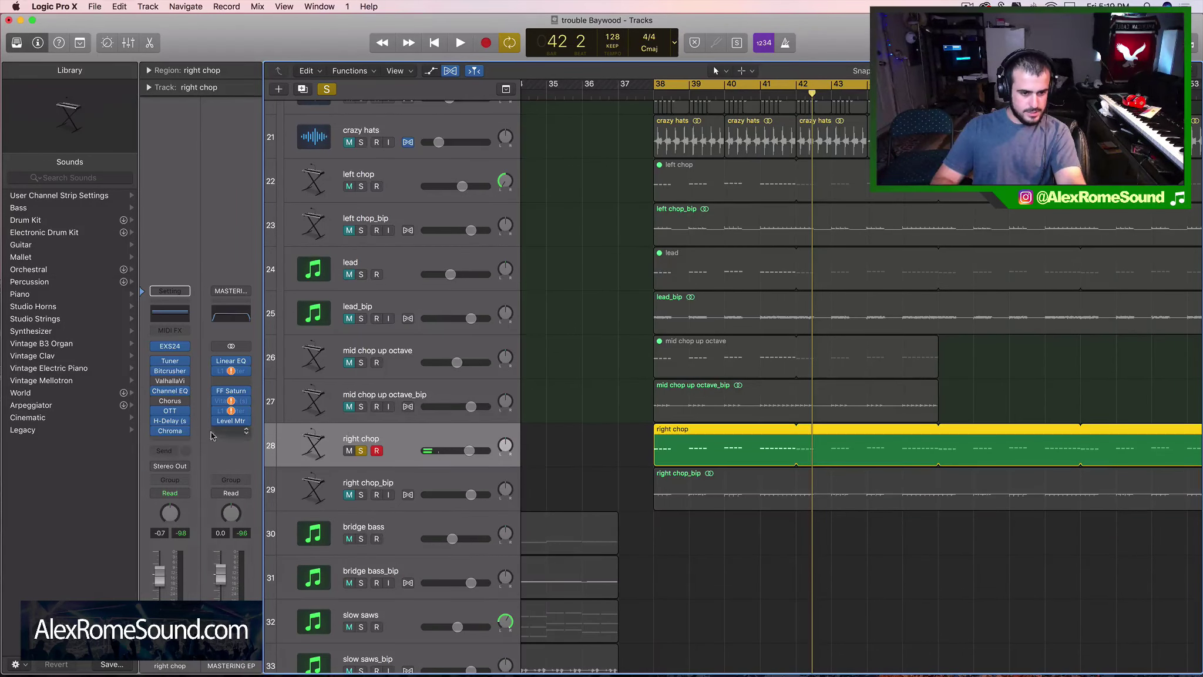
left_click(170, 421)
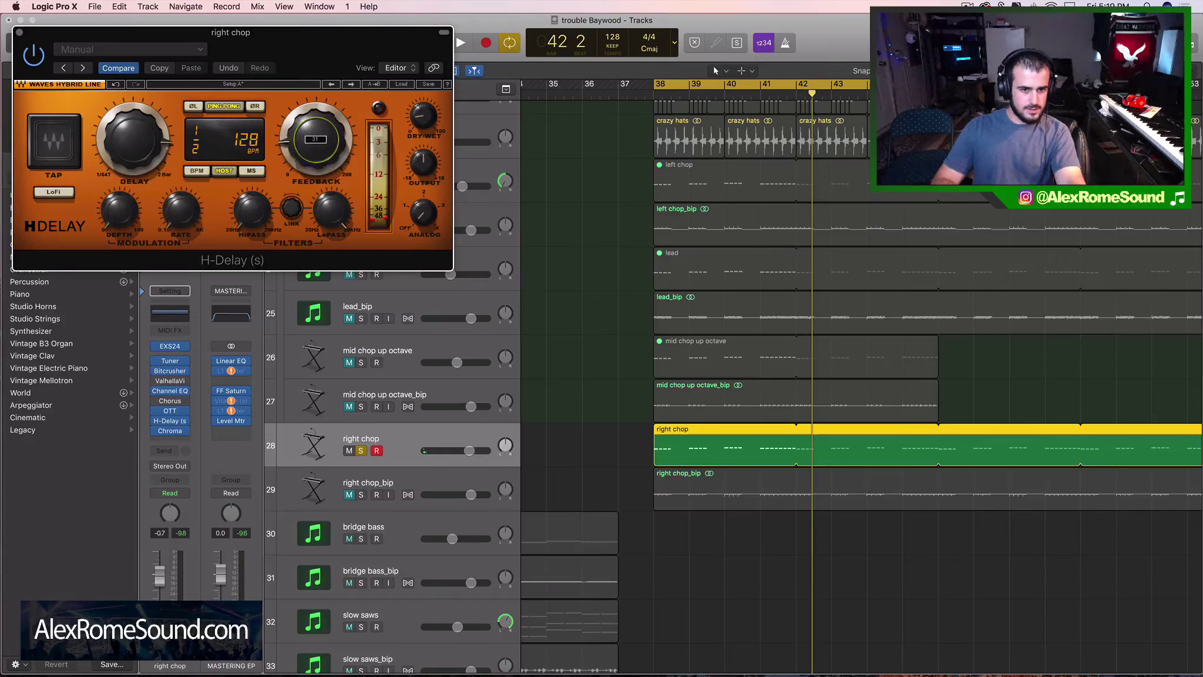
key("space")
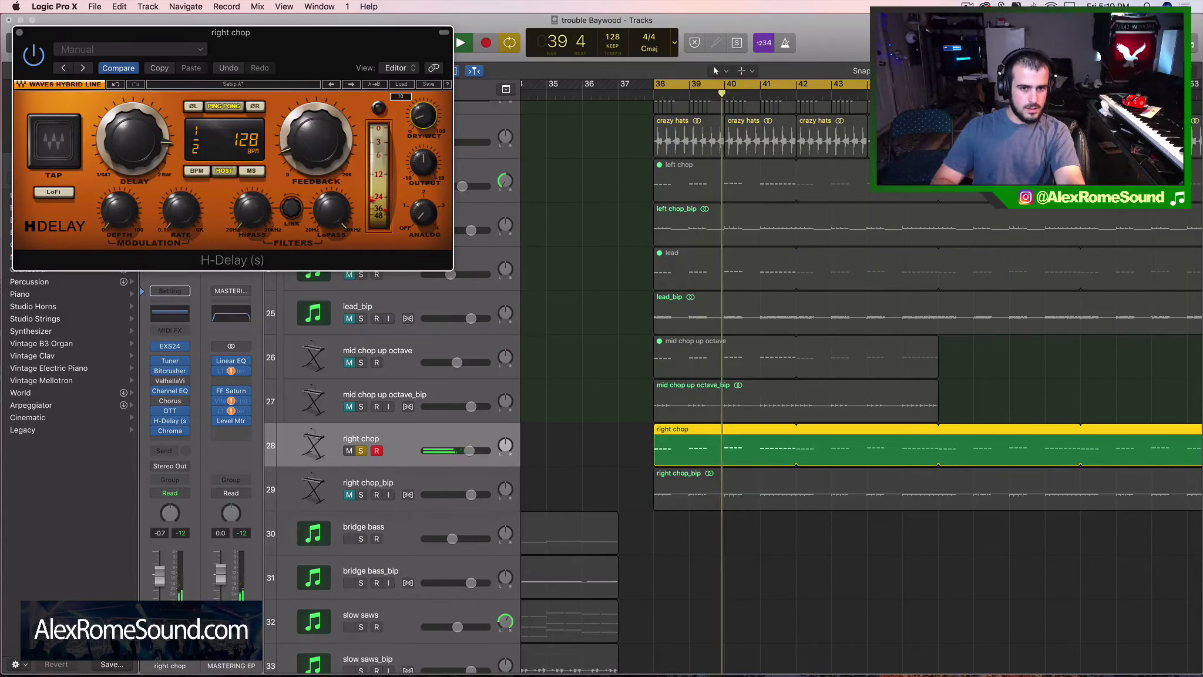
Step: Move OTT to the end of the right chop's effects chain, after the Chroma reverb, and open it
left_click(8, 20)
left_click(173, 440)
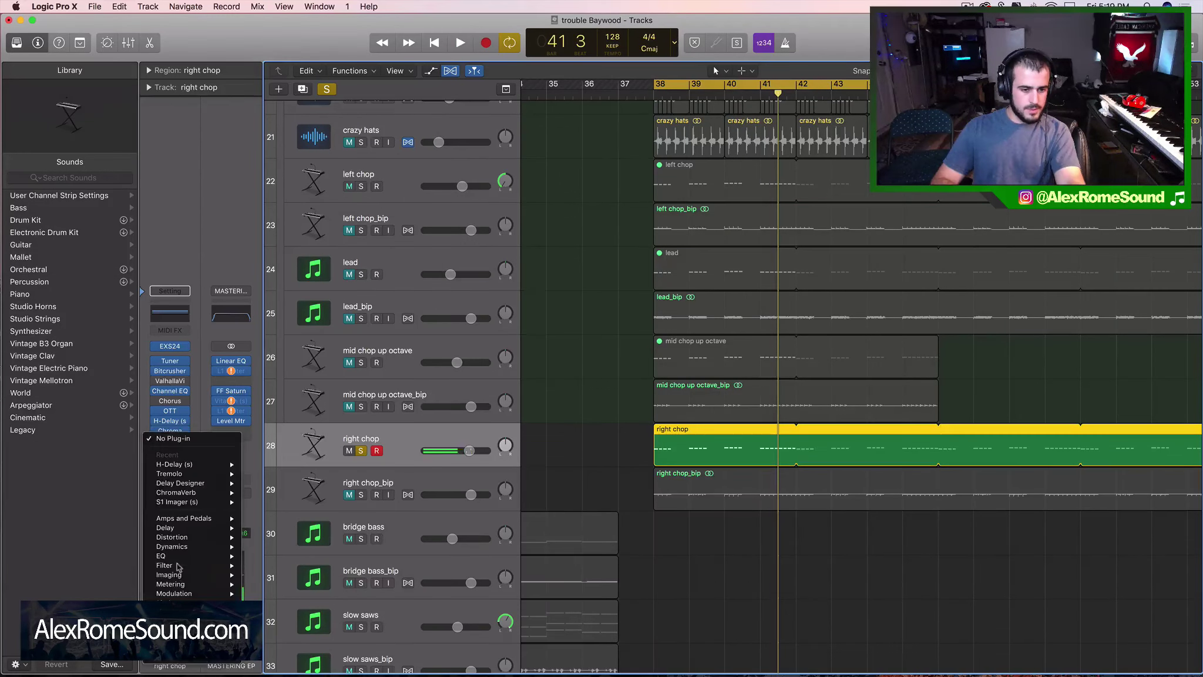
left_click(180, 404)
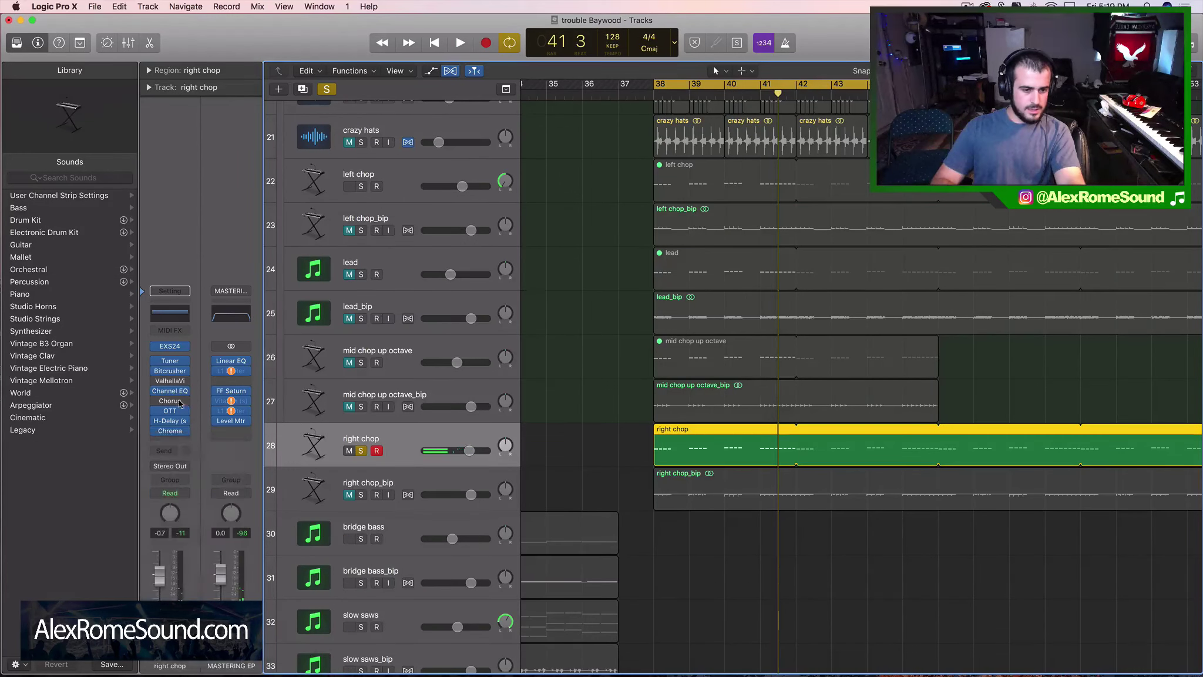
left_click_drag(173, 441, 171, 440)
left_click(169, 433)
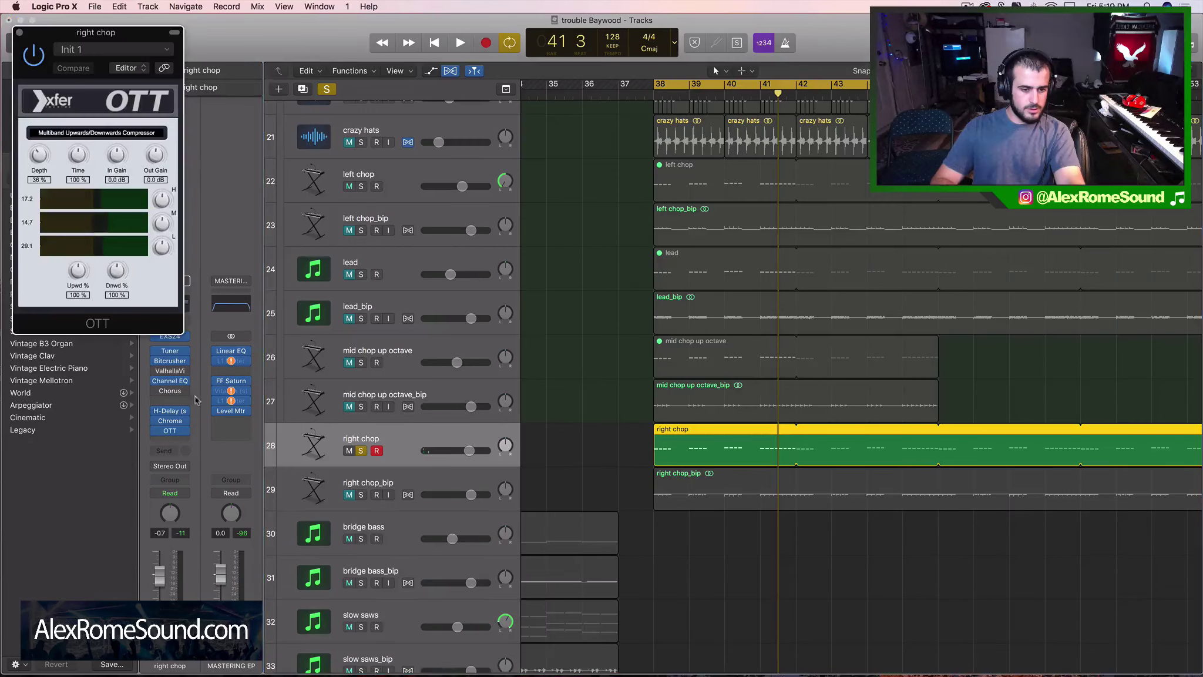
Step: Raise OTT's depth to about 69% while auditioning the right chop, and close the plug-in
key("space")
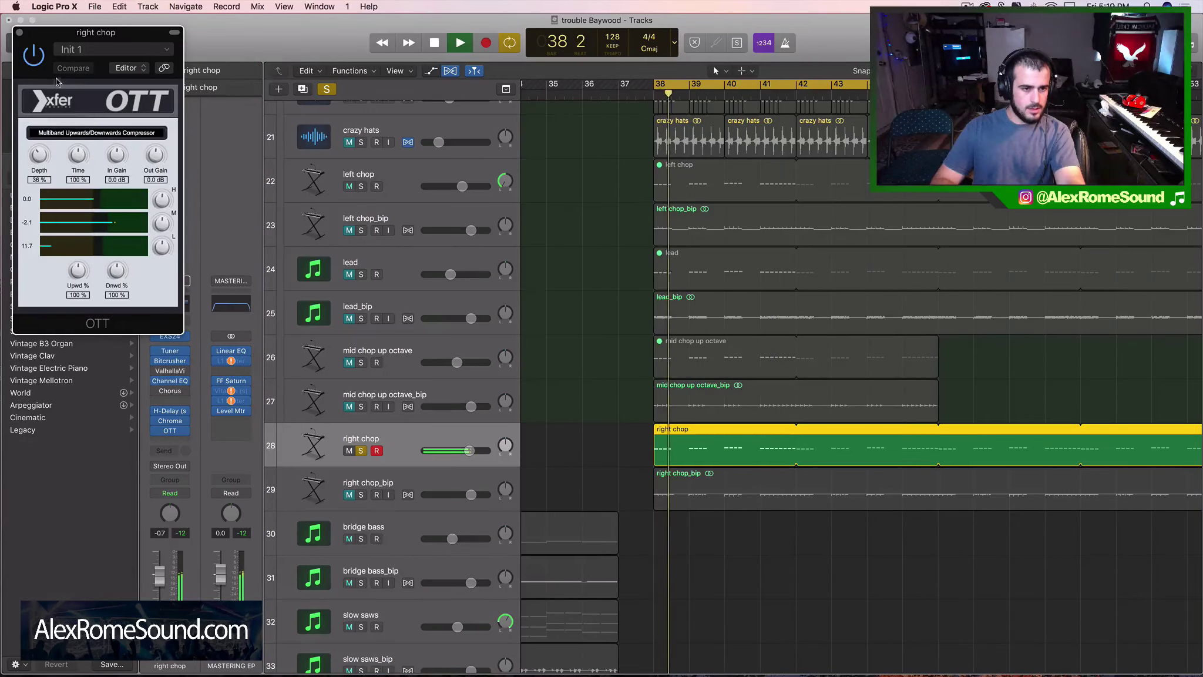
left_click_drag(39, 154, 47, 136)
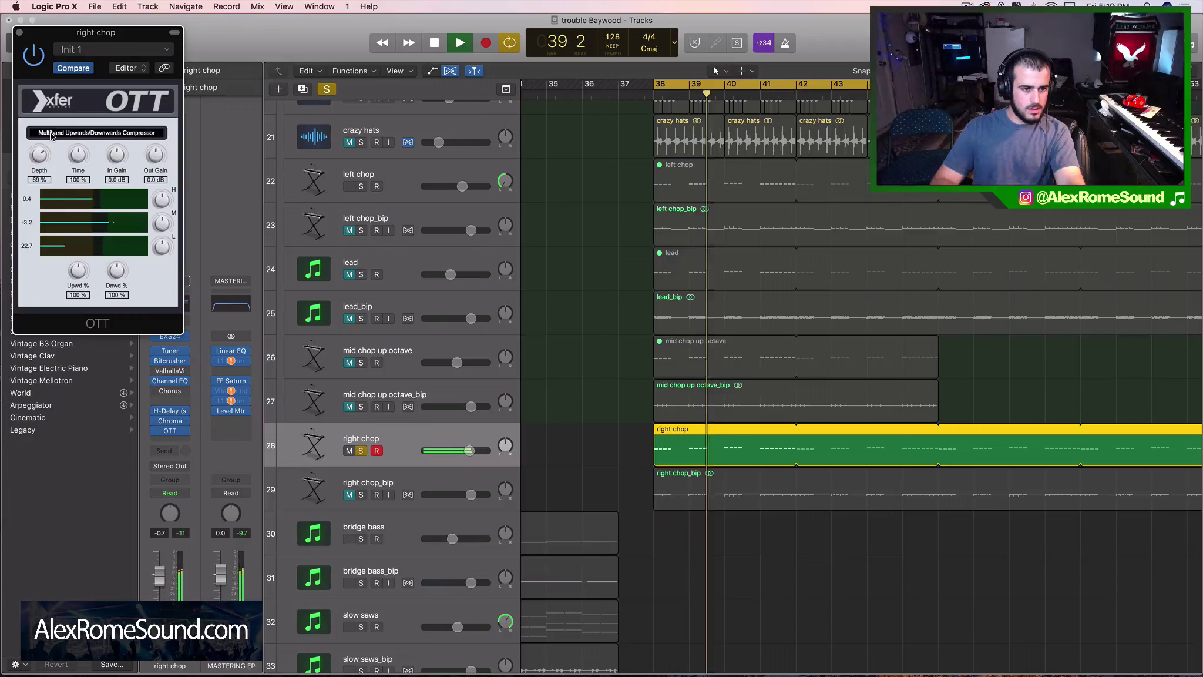
left_click(19, 32)
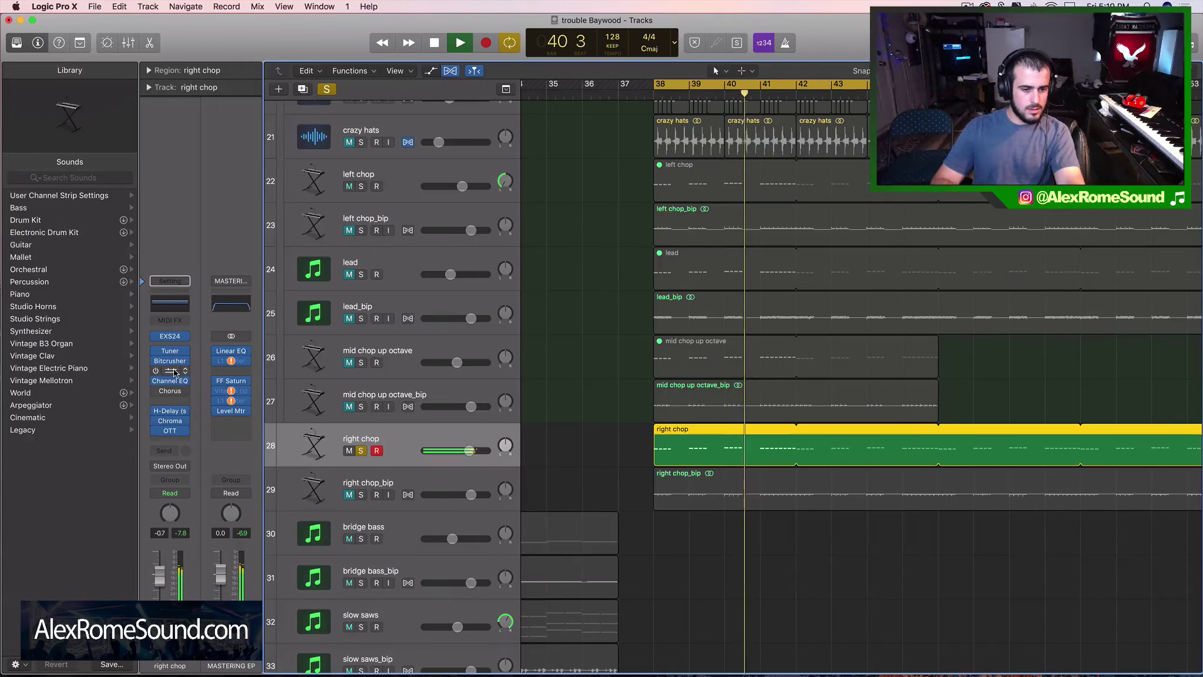
key("space")
Step: Insert FabFilter FF Pro-C 2 after OTT on the right chop track
left_click(170, 440)
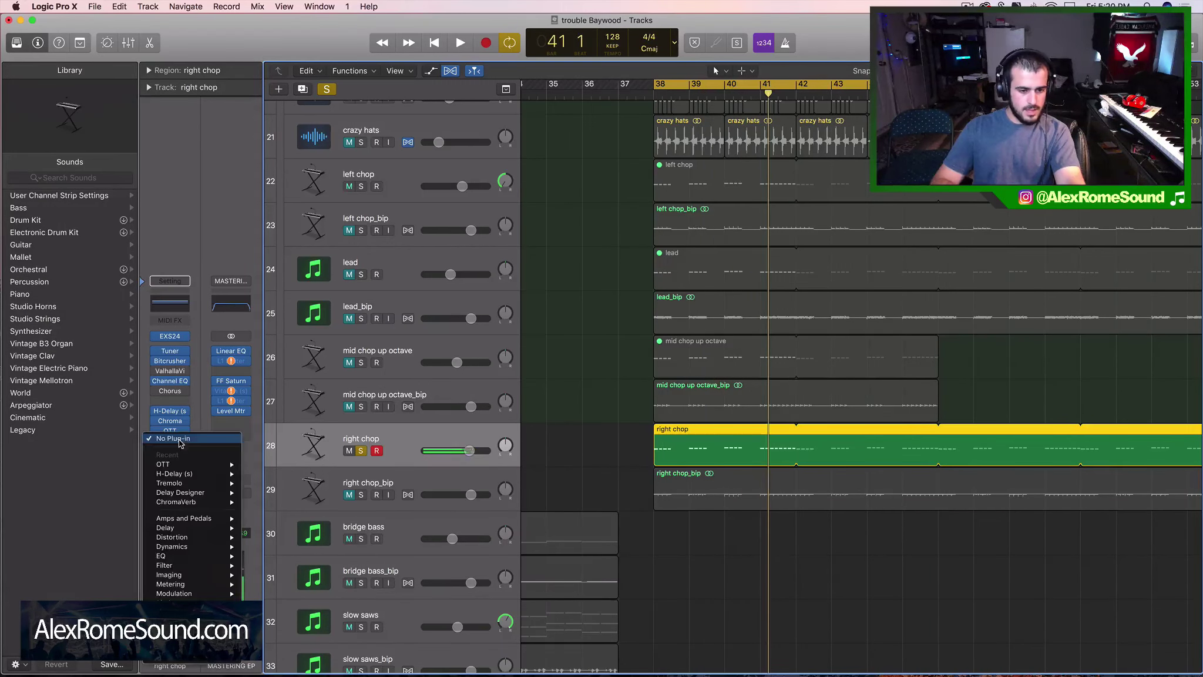
mouse_move(176, 663)
mouse_move(323, 569)
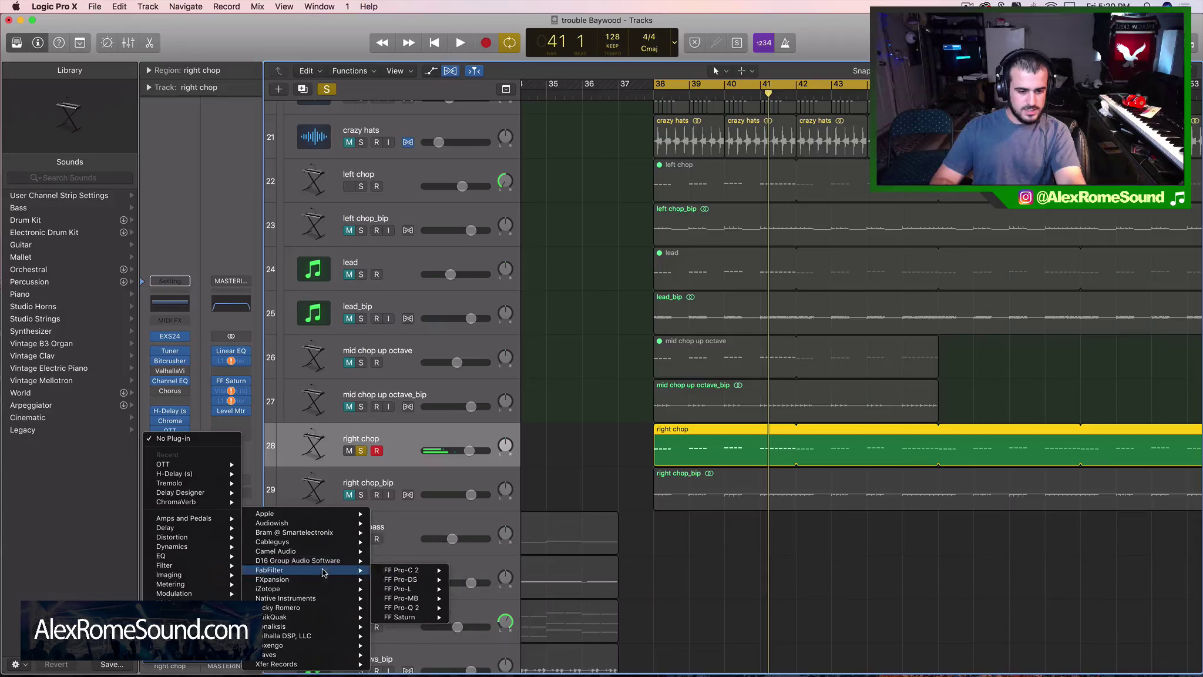
mouse_move(432, 570)
left_click(470, 570)
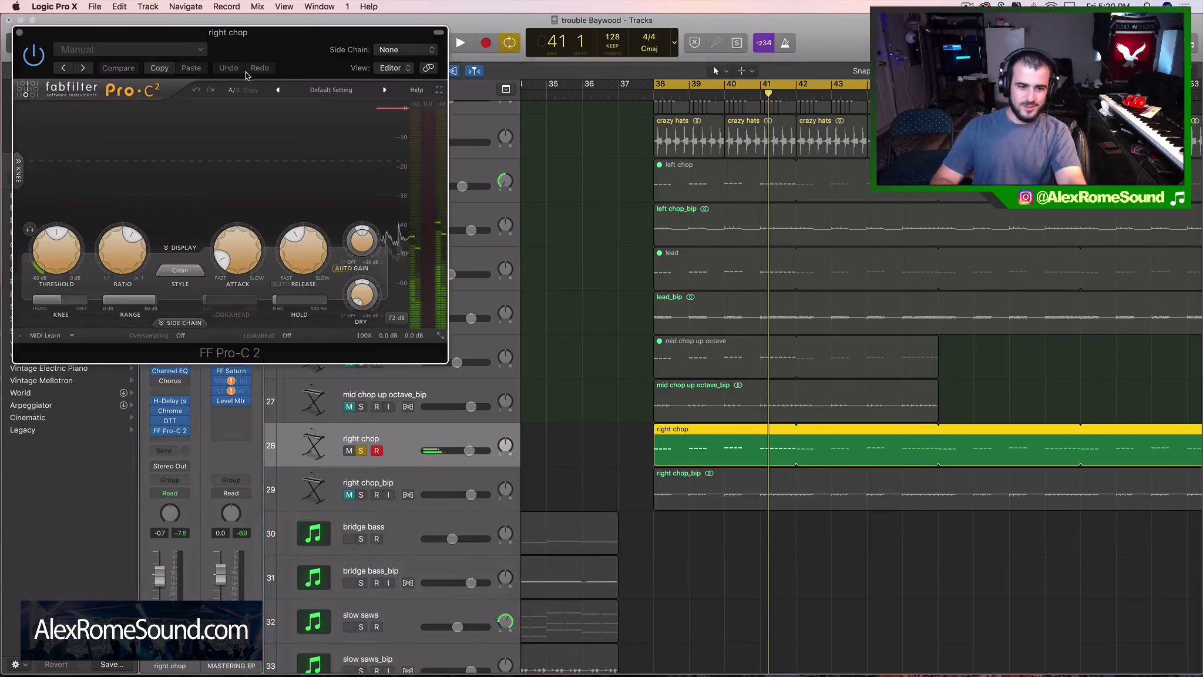
Step: Side-chain the right chop's Pro-C 2 to drop_kick (Audio 8) using the external input, and audition the ducking
left_click(409, 55)
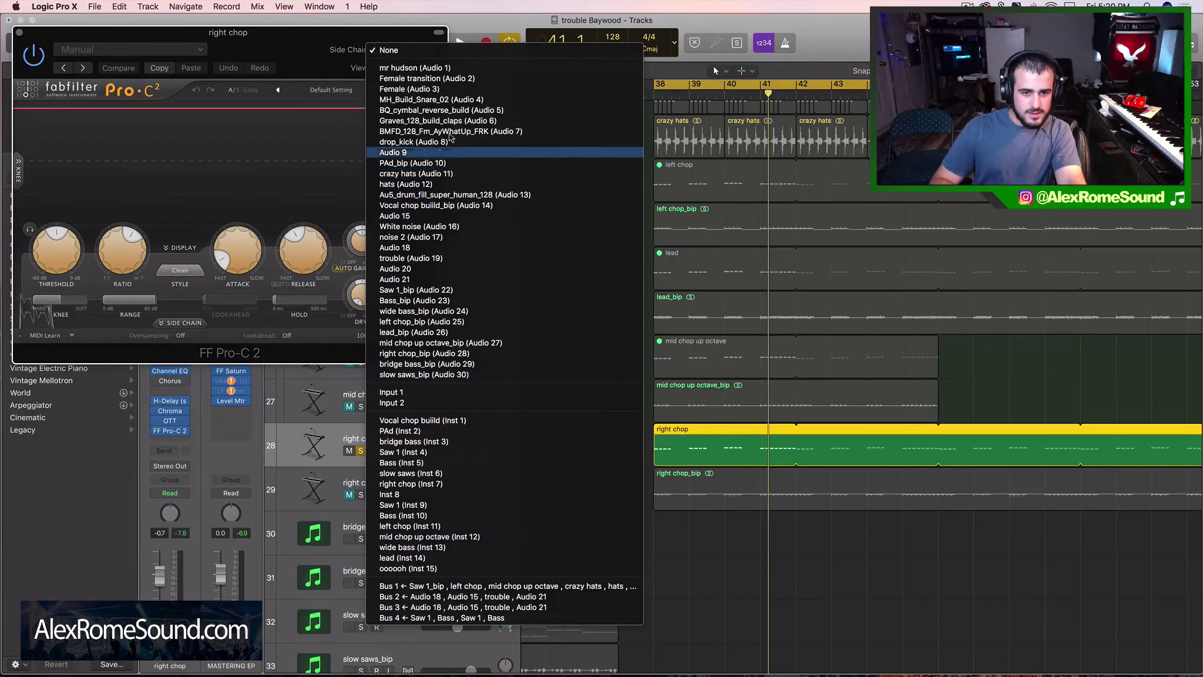
left_click(438, 142)
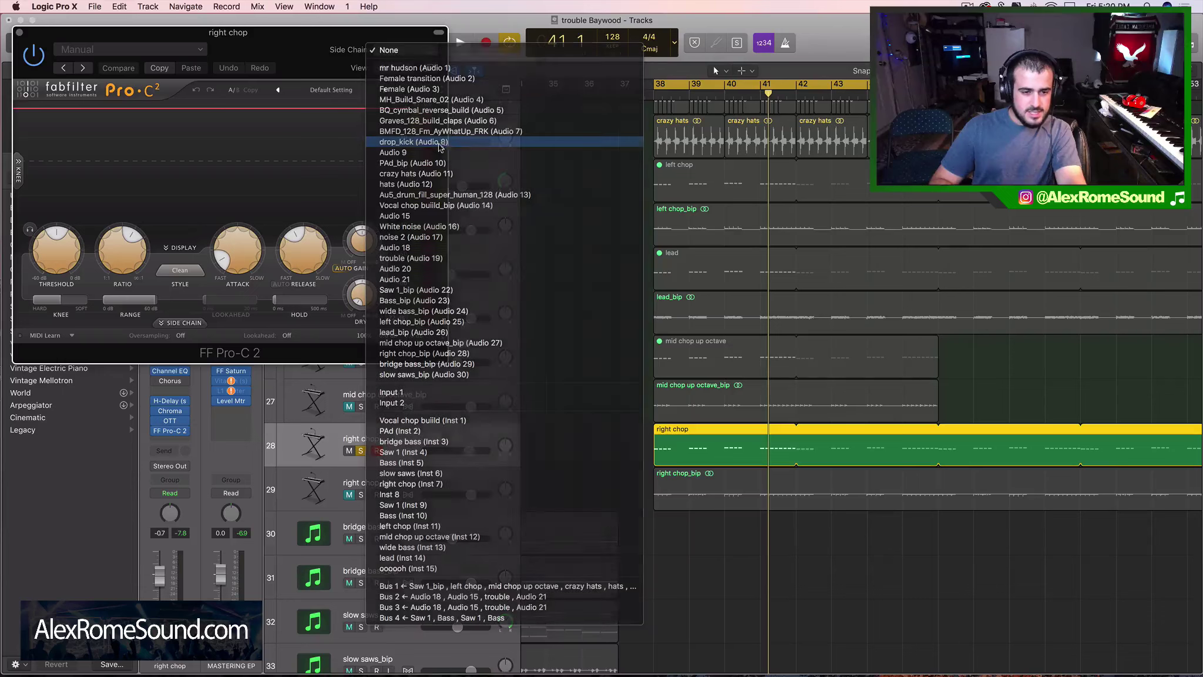
left_click(165, 321)
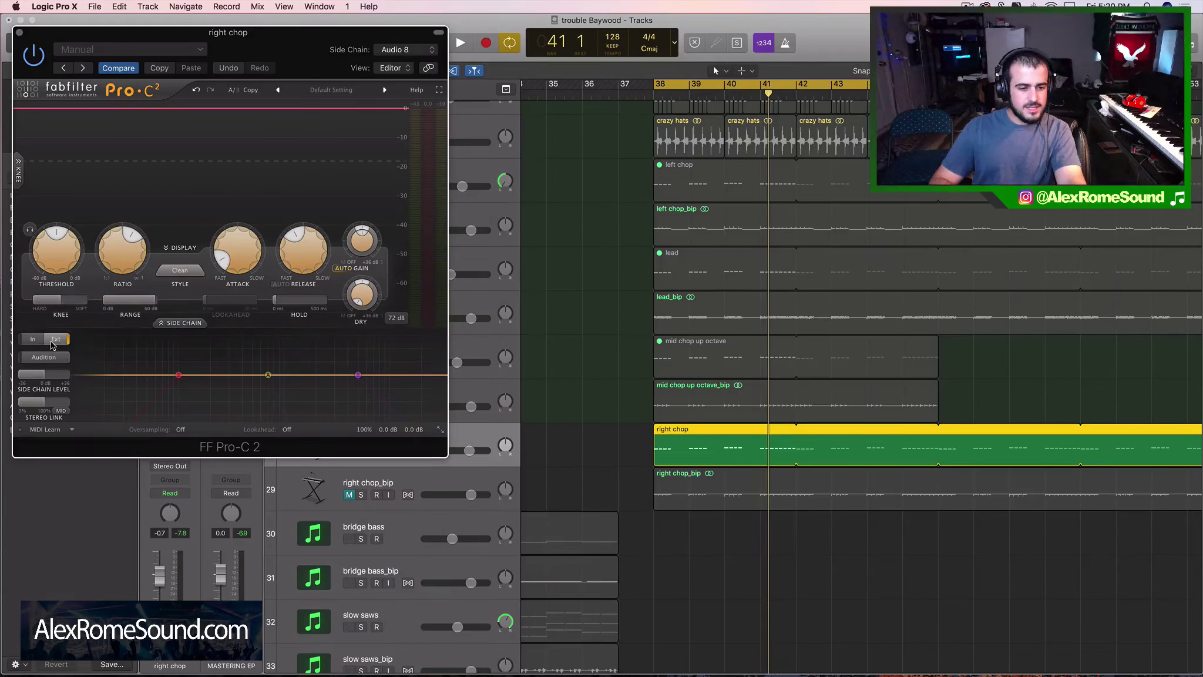
mouse_move(356, 247)
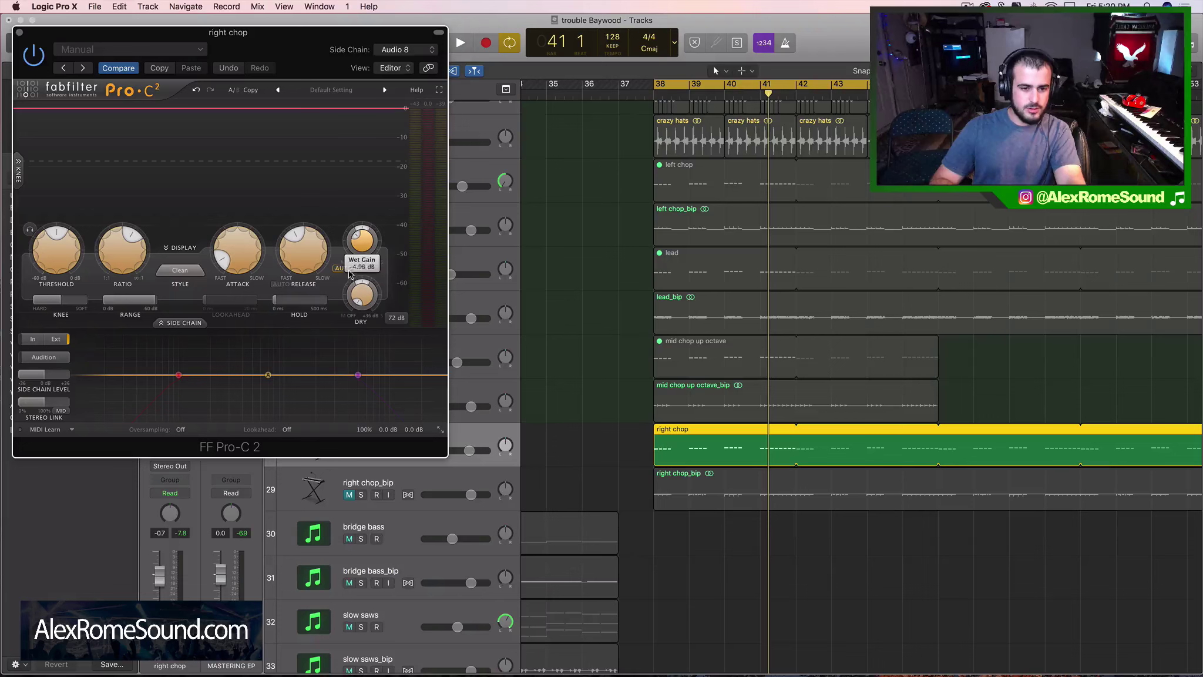
key("space")
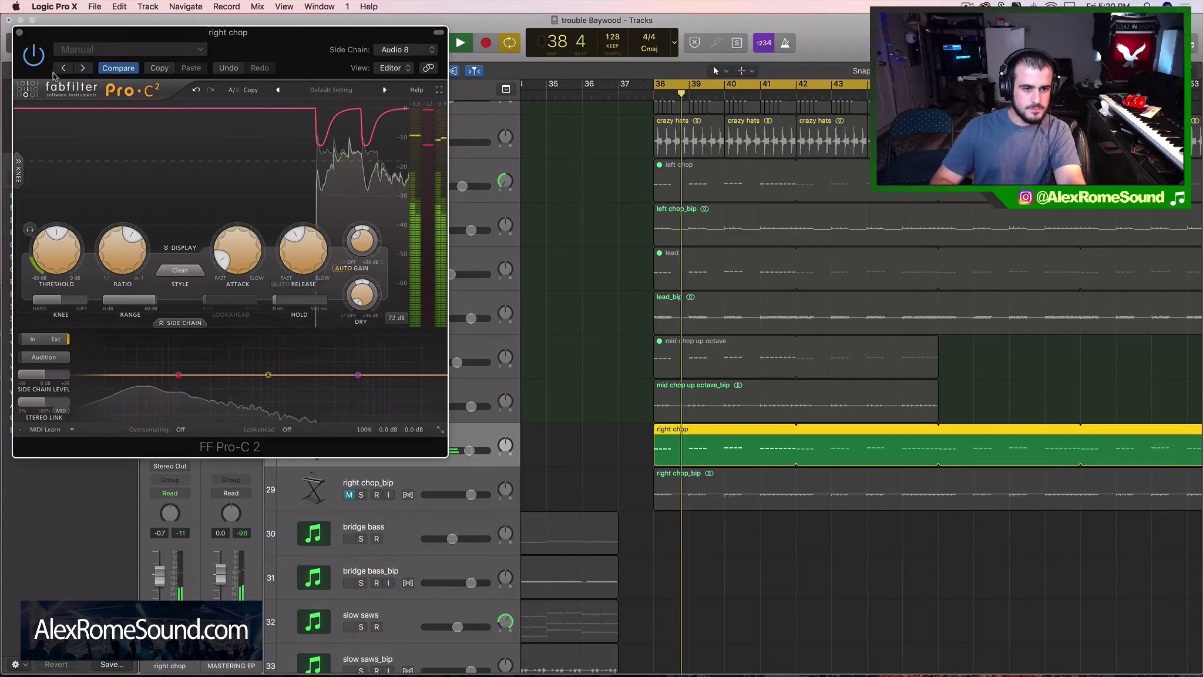
left_click(19, 33)
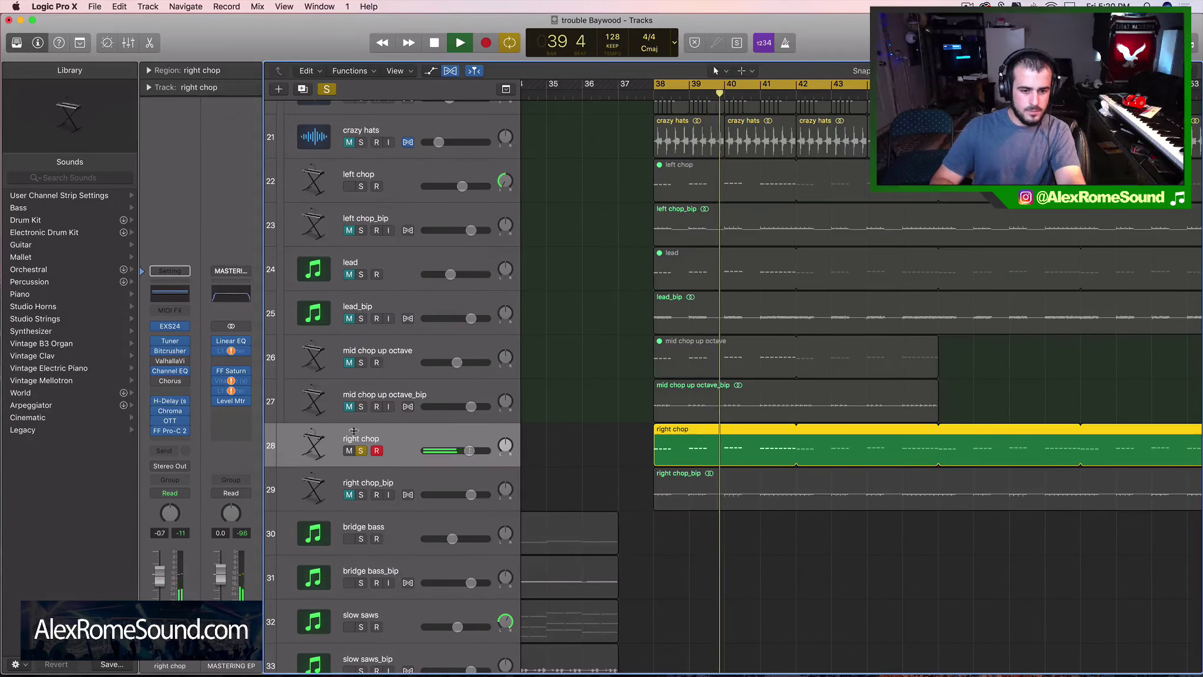
Step: Unsolo the right chop track and raise its volume to 0.7 dB while the full mix plays
left_click(361, 451)
left_click_drag(468, 450, 472, 451)
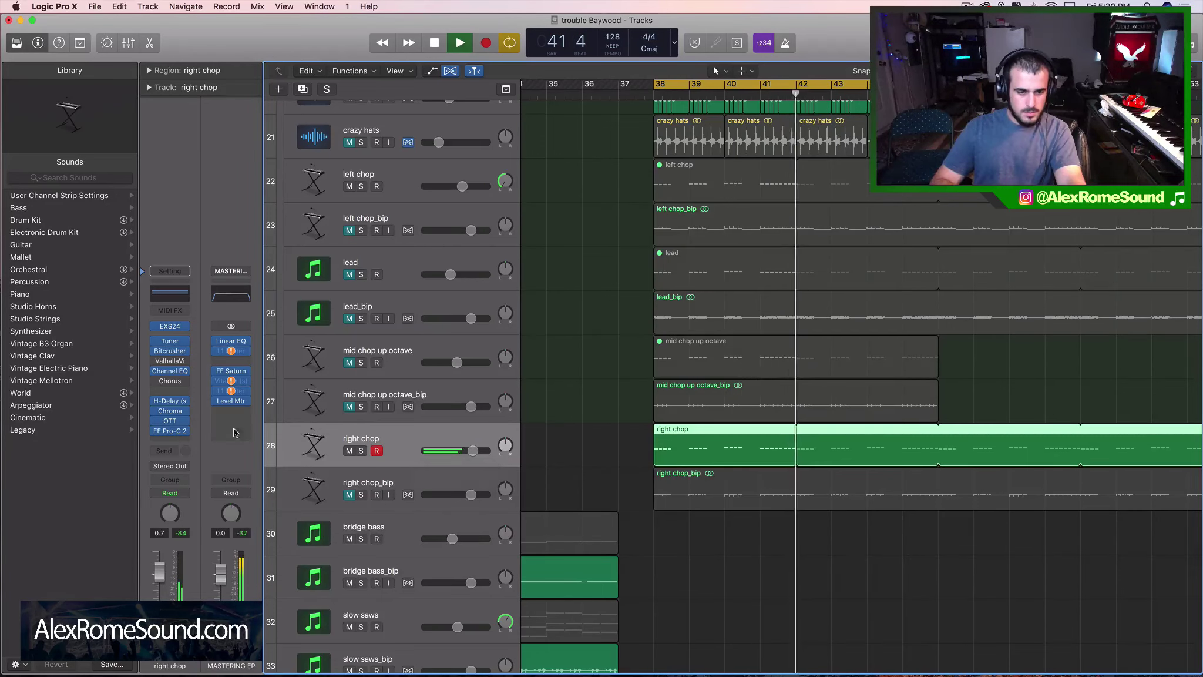
mouse_move(170, 412)
key("space")
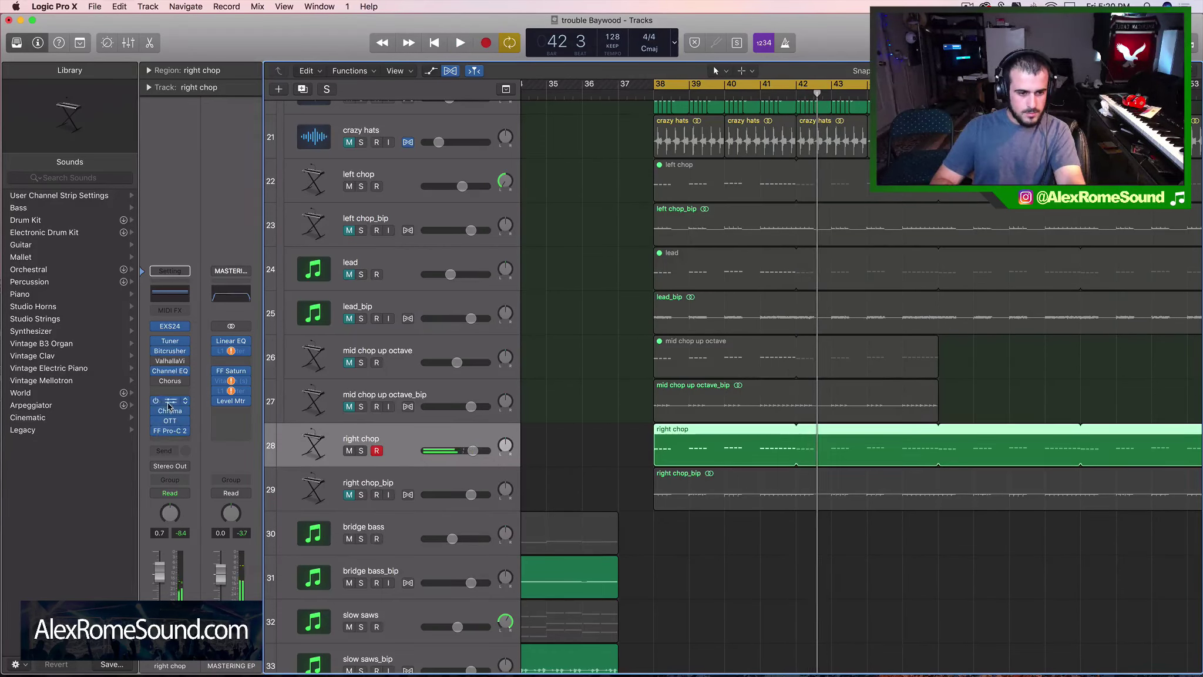
Step: Reopen the right chop's H-Delay, check its dry/wet balance against the full mix, and close it
left_click(171, 401)
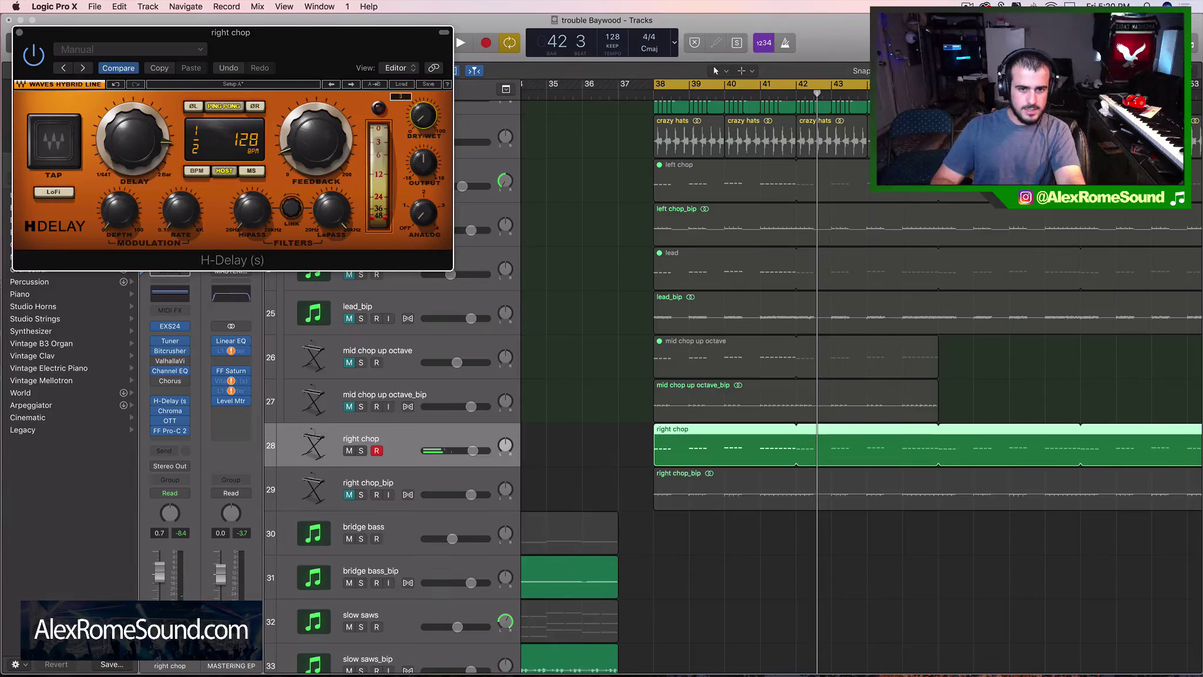
key("space")
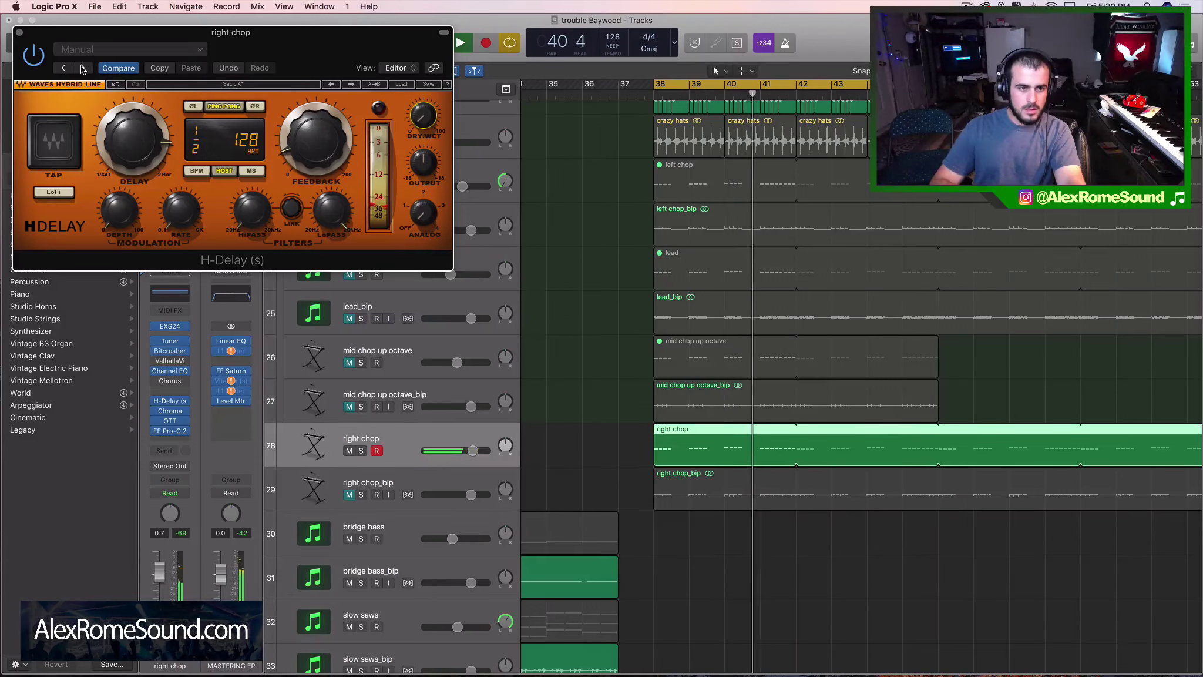
left_click(31, 20)
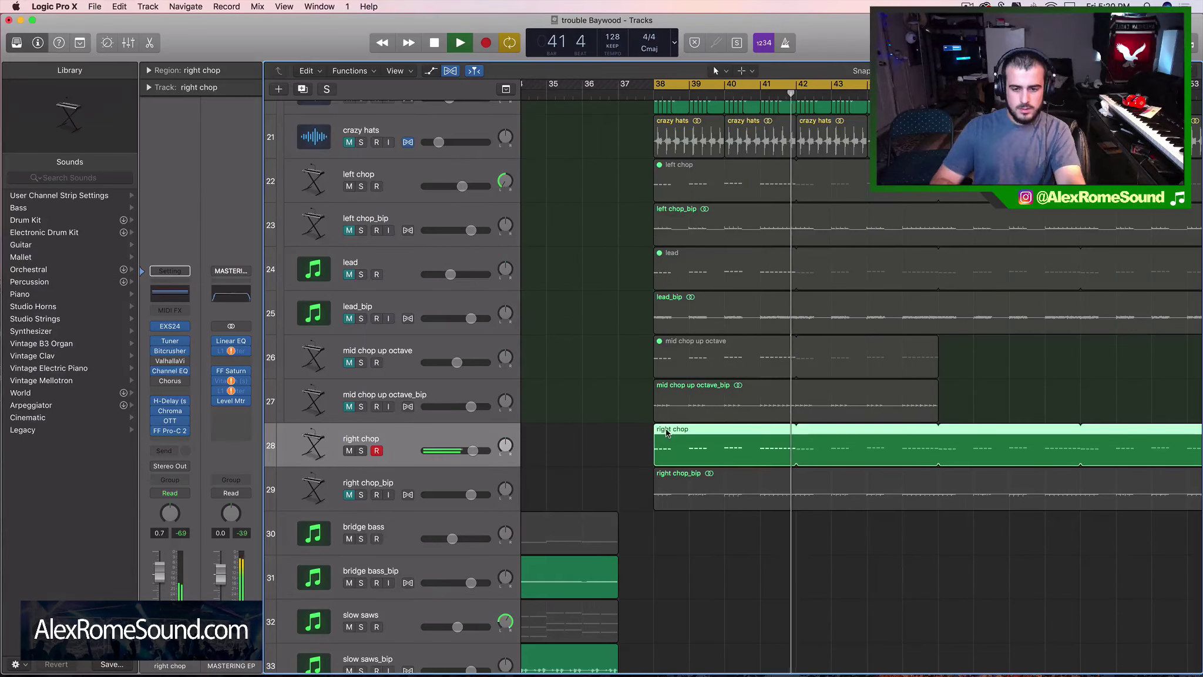
key("super+Left")
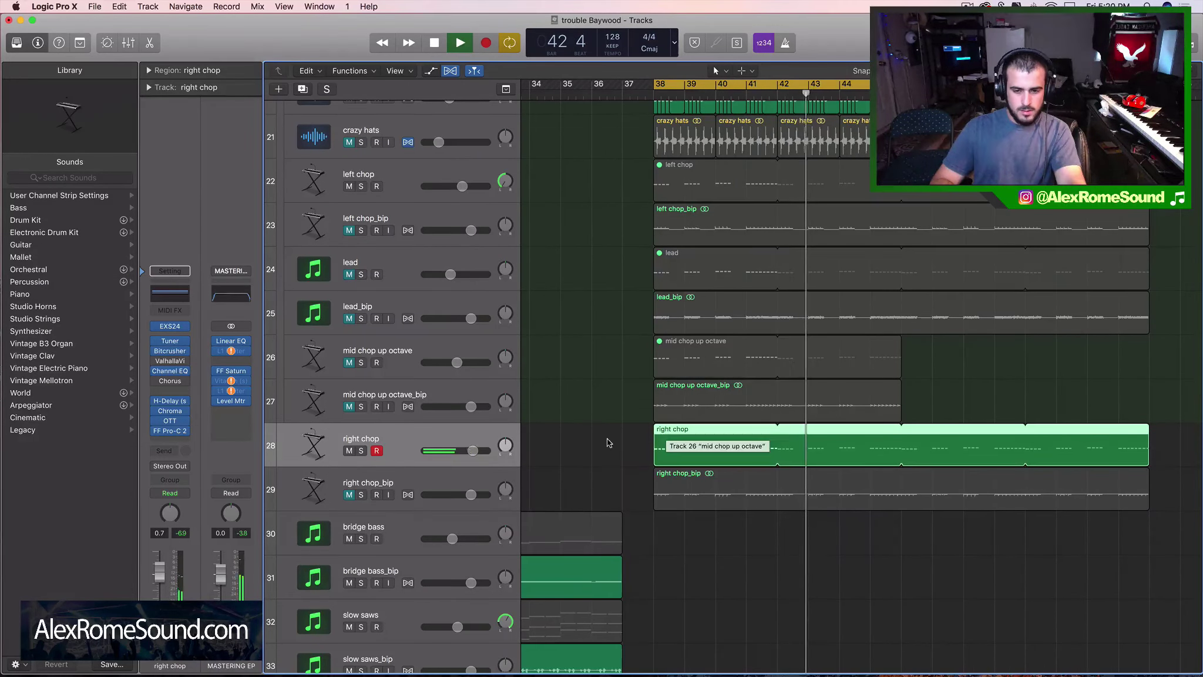
Step: Solo and play the right chop_bip track for comparison, then mute and unsolo it again
left_click(360, 494)
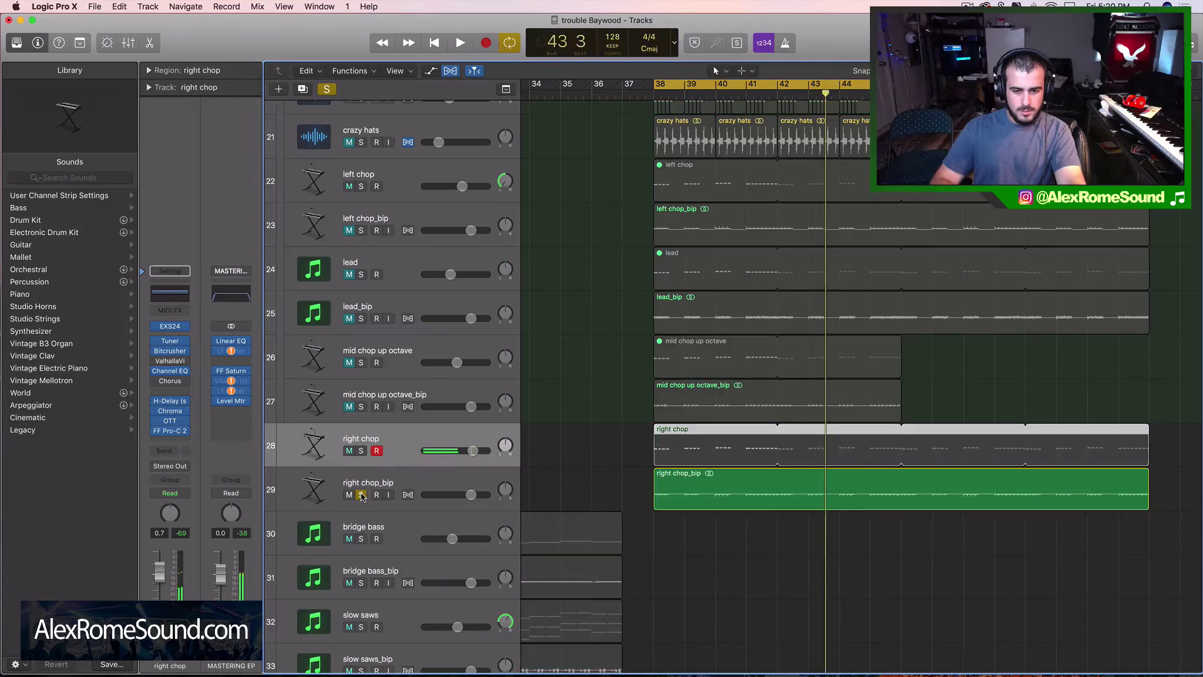
key("space")
left_click(351, 495)
left_click(350, 495)
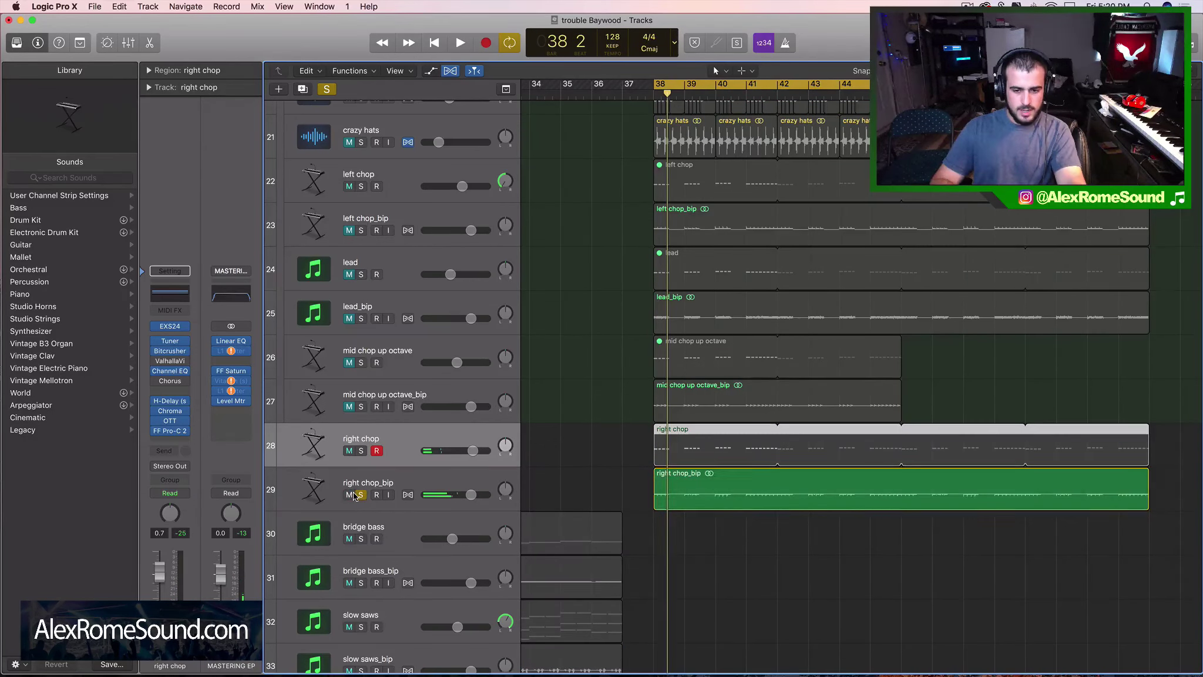
left_click(350, 495)
left_click(361, 494)
scroll(363, 488, "up", 2)
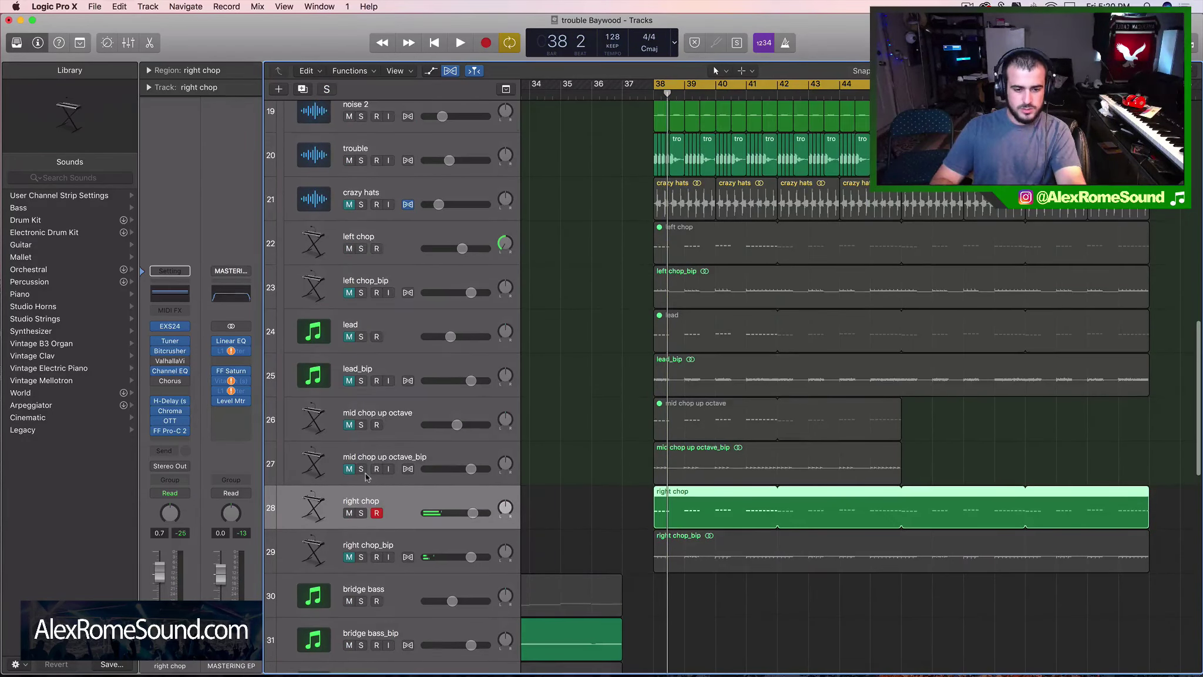
Step: Unmute and solo the mid chop up octave_bip track and listen to it briefly
left_click(350, 468)
left_click(361, 468)
key("space")
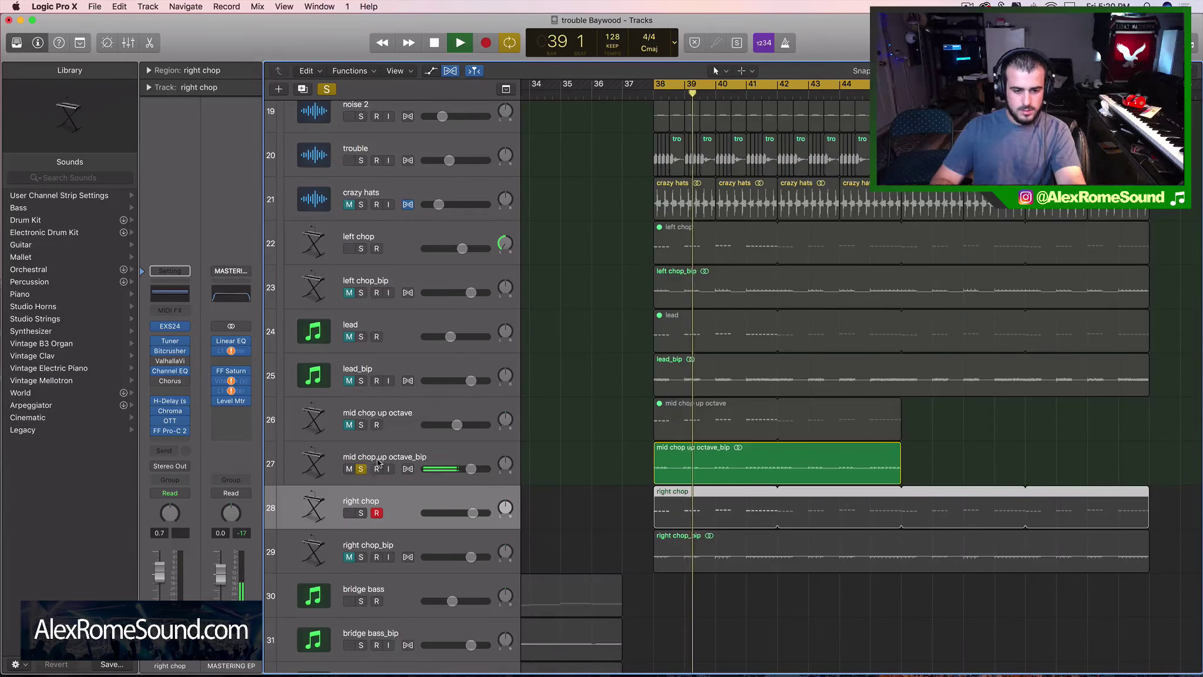
key("space")
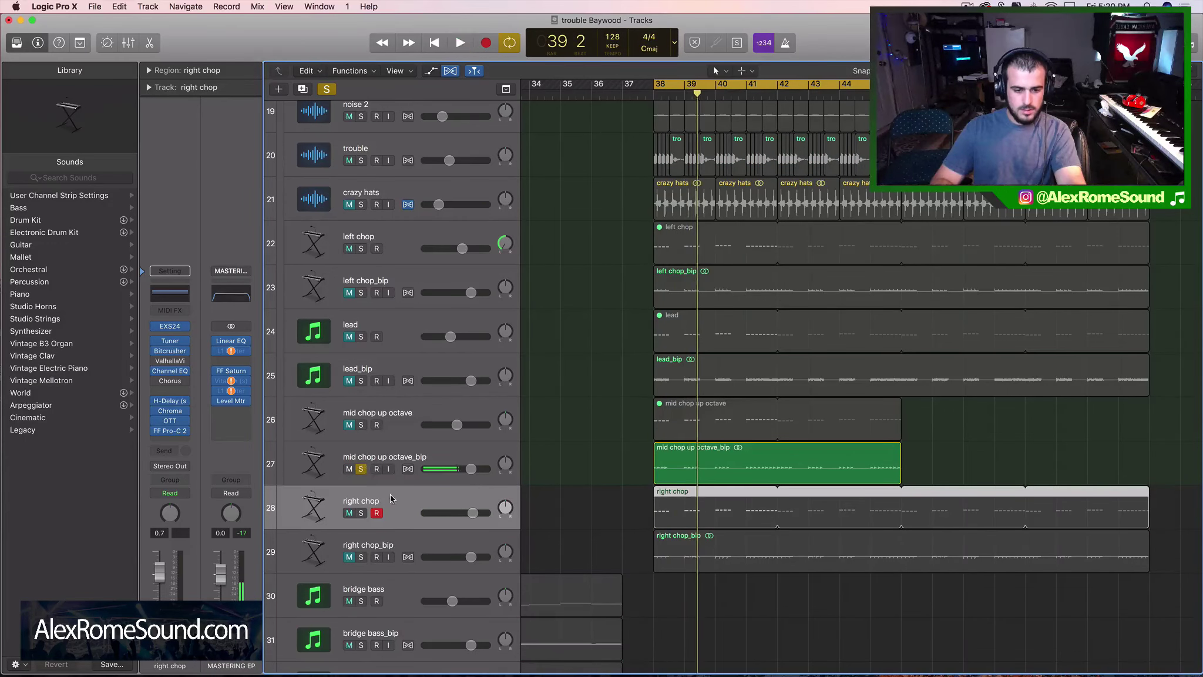
Step: Duplicate the right chop track with its settings and move the mid chop up octave region onto the duplicate
left_click(303, 89)
scroll(596, 513, "down", 2)
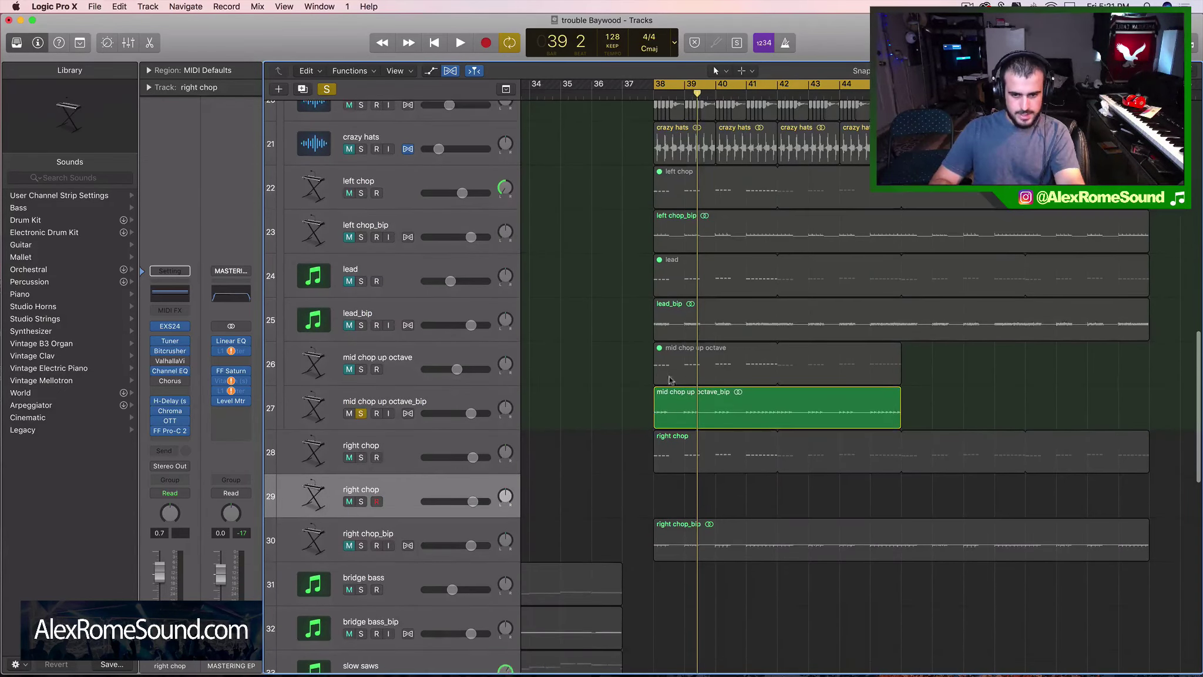
left_click_drag(669, 380, 689, 512)
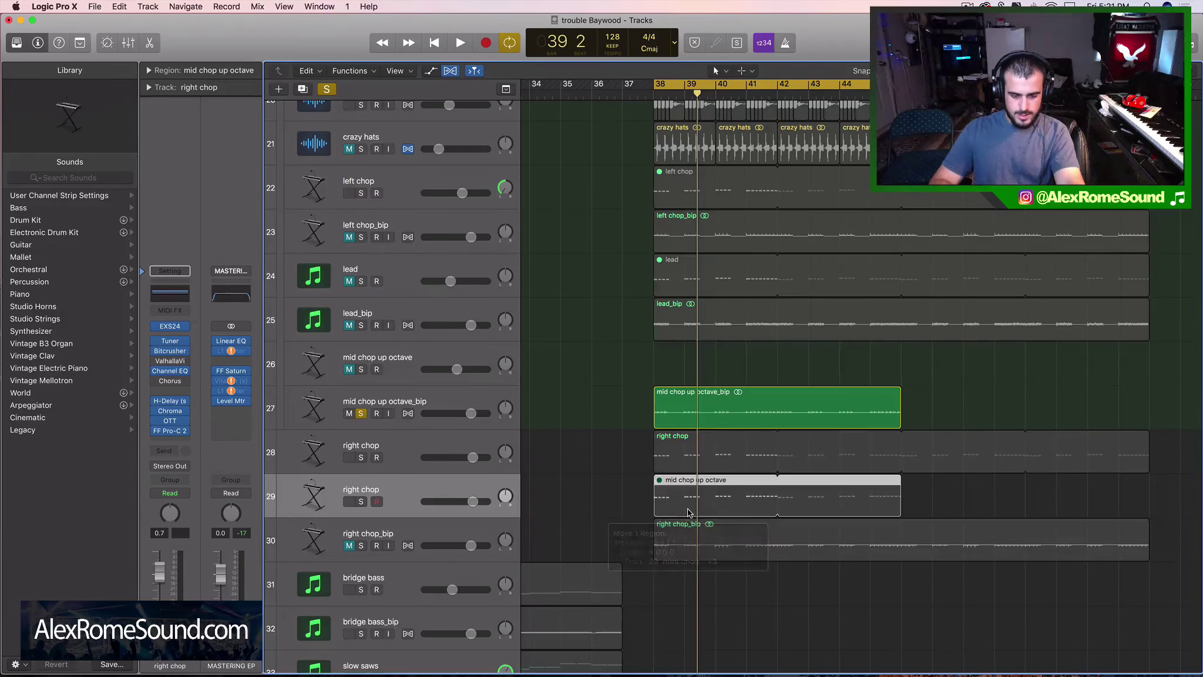
Step: Unmute the moved mid chop up octave region with the Mute tool and solo the duplicated right chop track
key("t")
key("m")
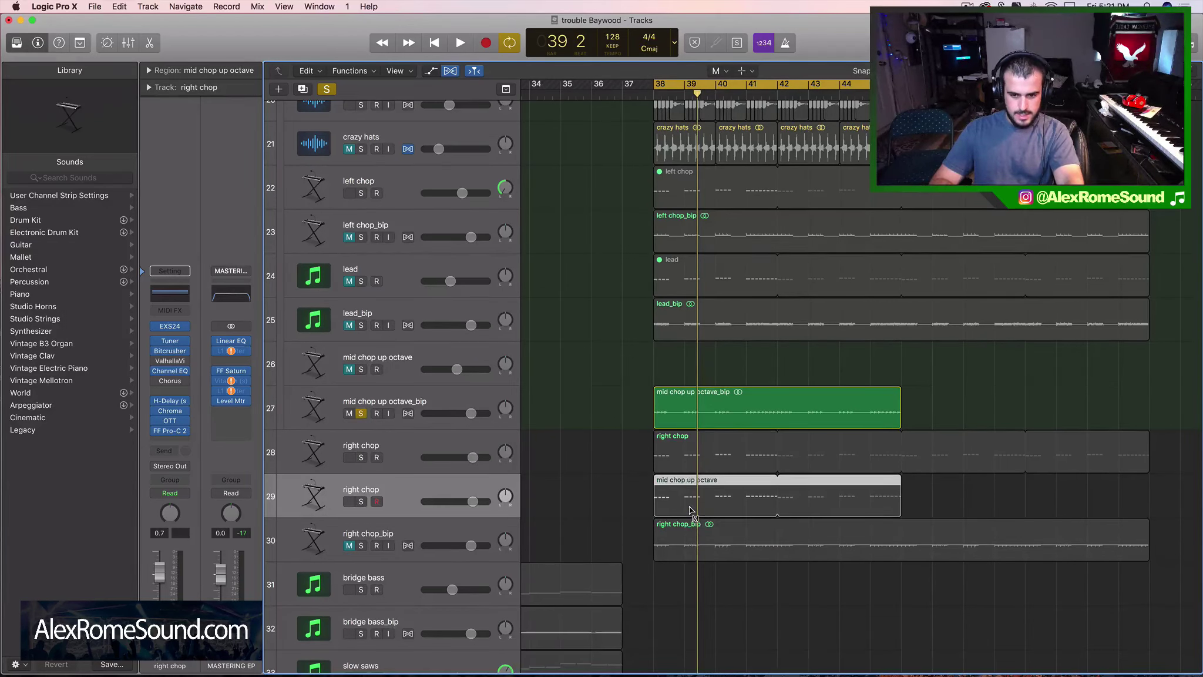
key("r")
key("space")
left_click(361, 502)
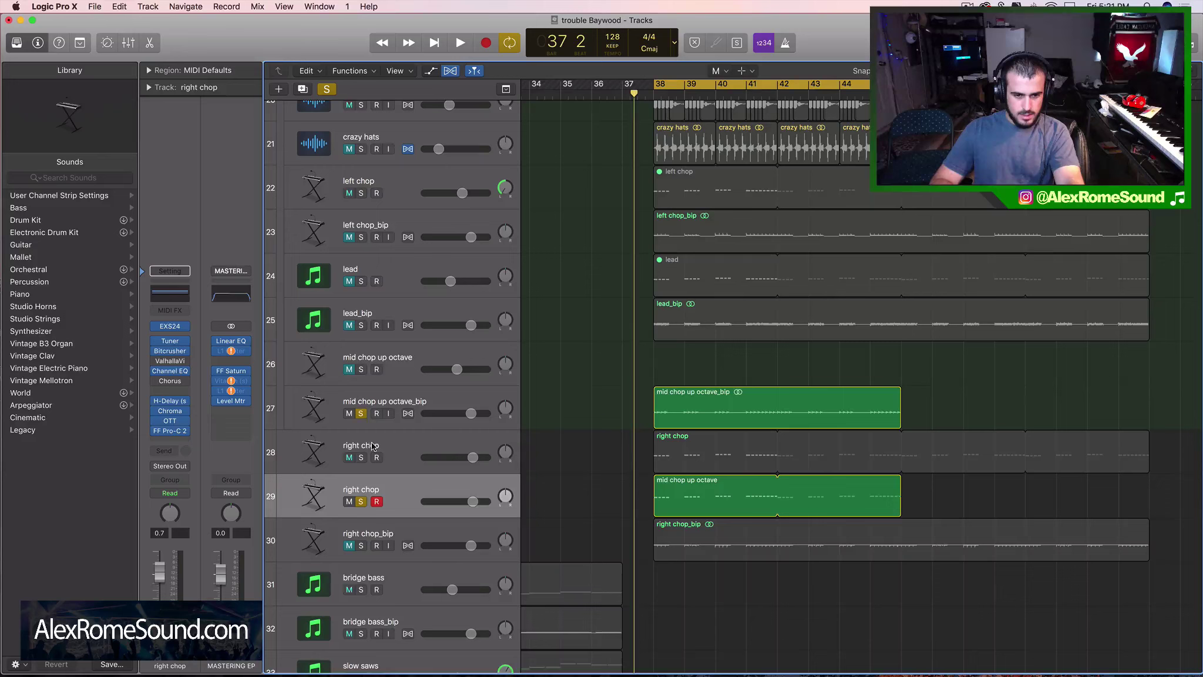
Step: Unsolo the mid chop up octave_bip track and reset the duplicated right chop track's volume to 0.0 dB while auditioning it
left_click(360, 413)
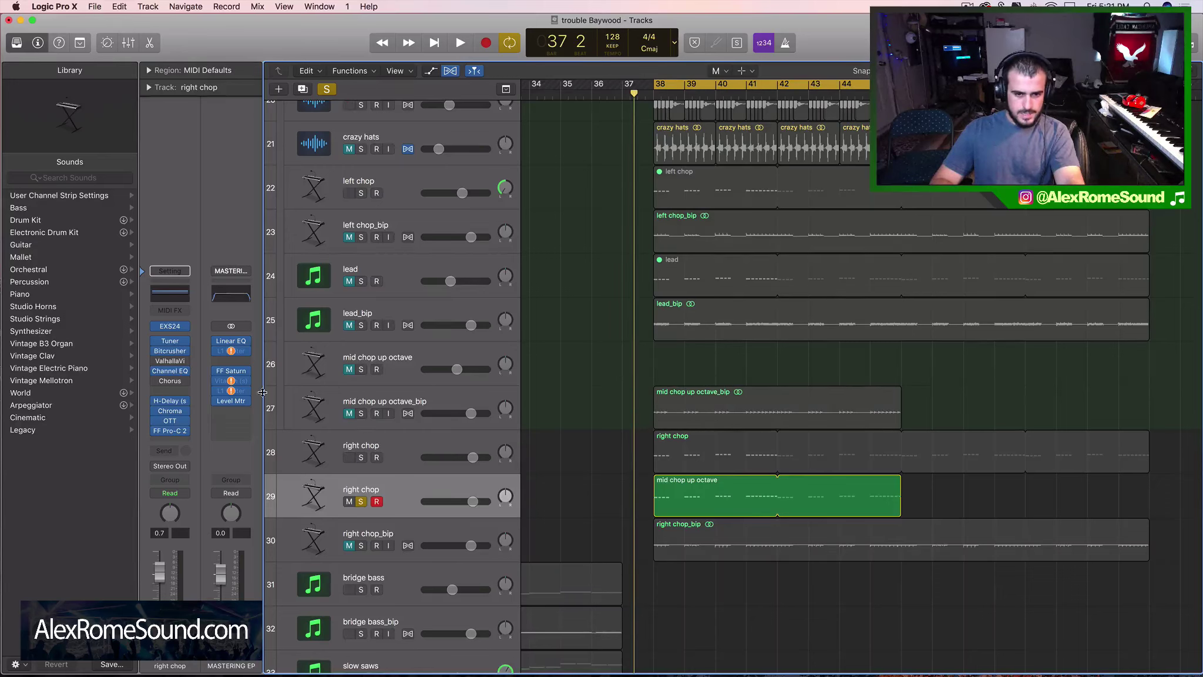
key("space")
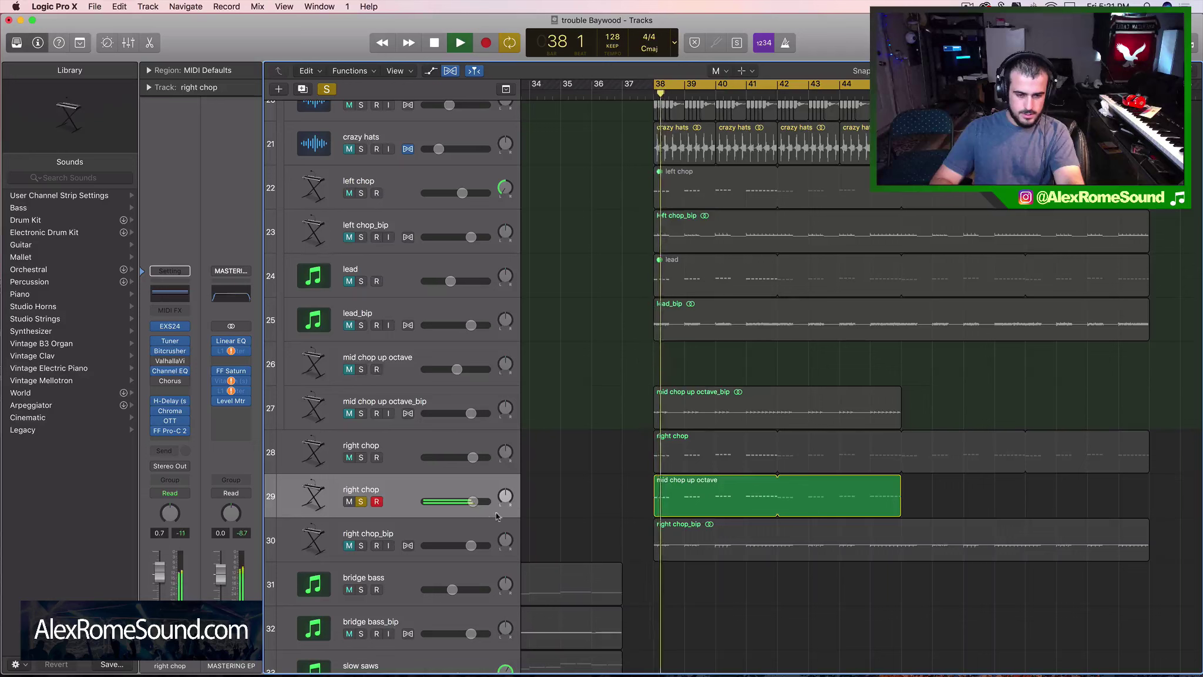
left_click(469, 504, "alt")
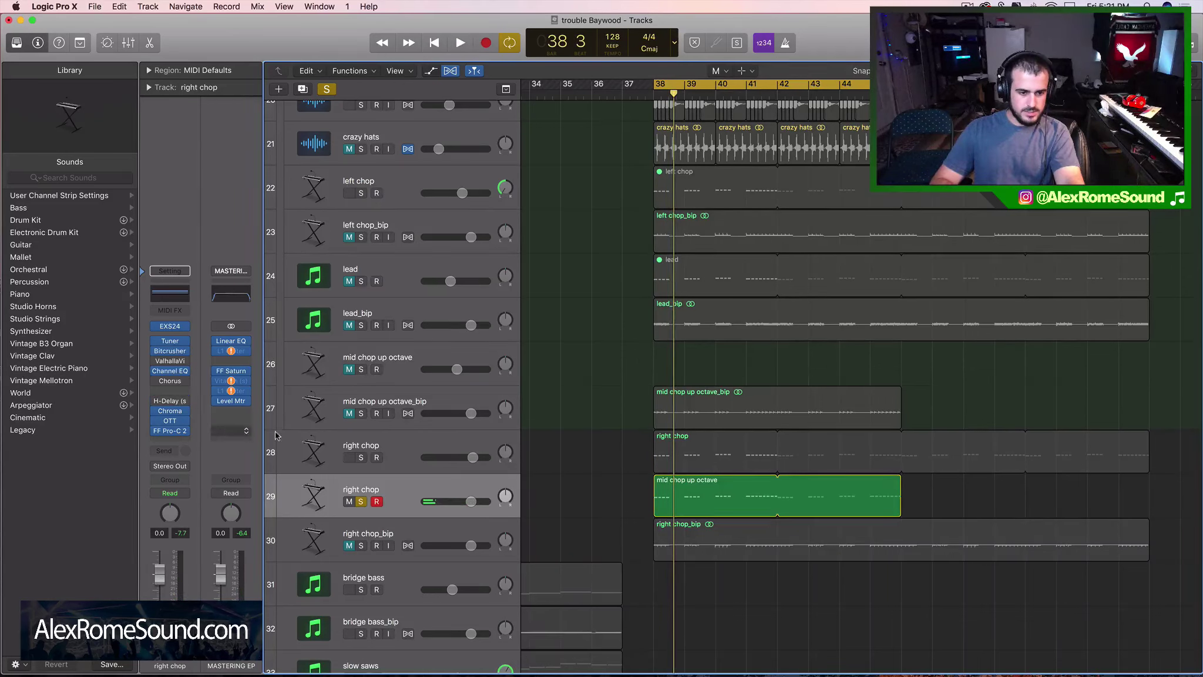
key("space")
key("space")
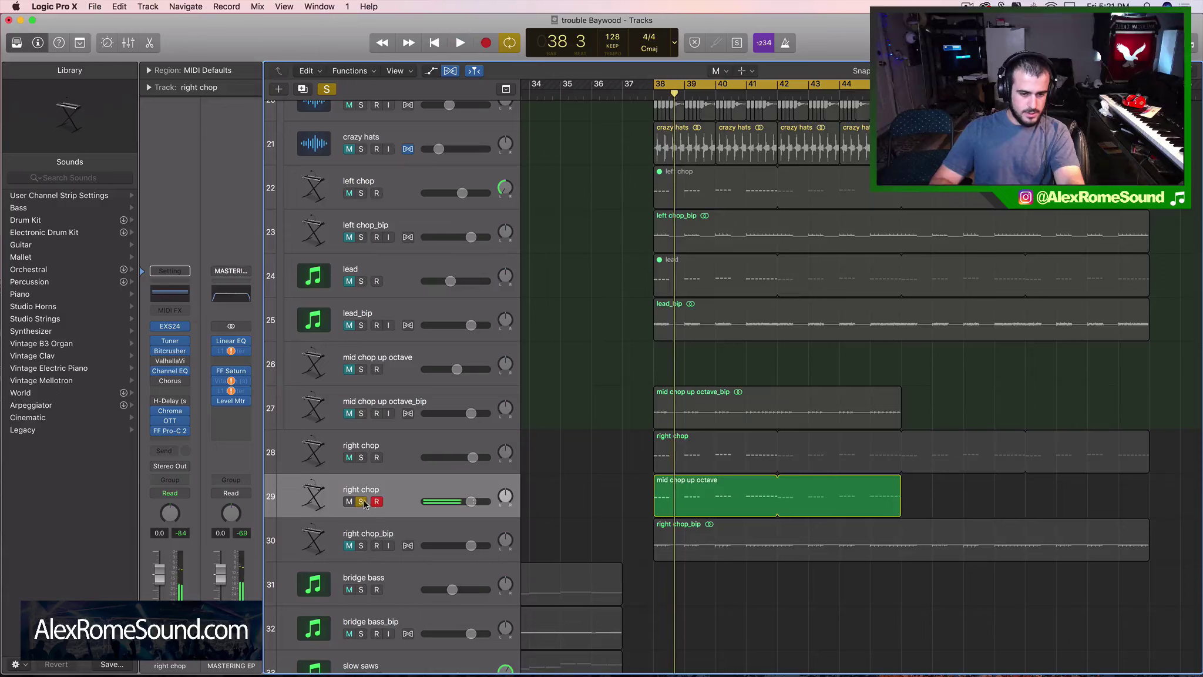
Step: Audition both right chop tracks soloed and in the full mix, lowering the duplicated right chop track's volume to -1.2 dB
left_click(361, 457)
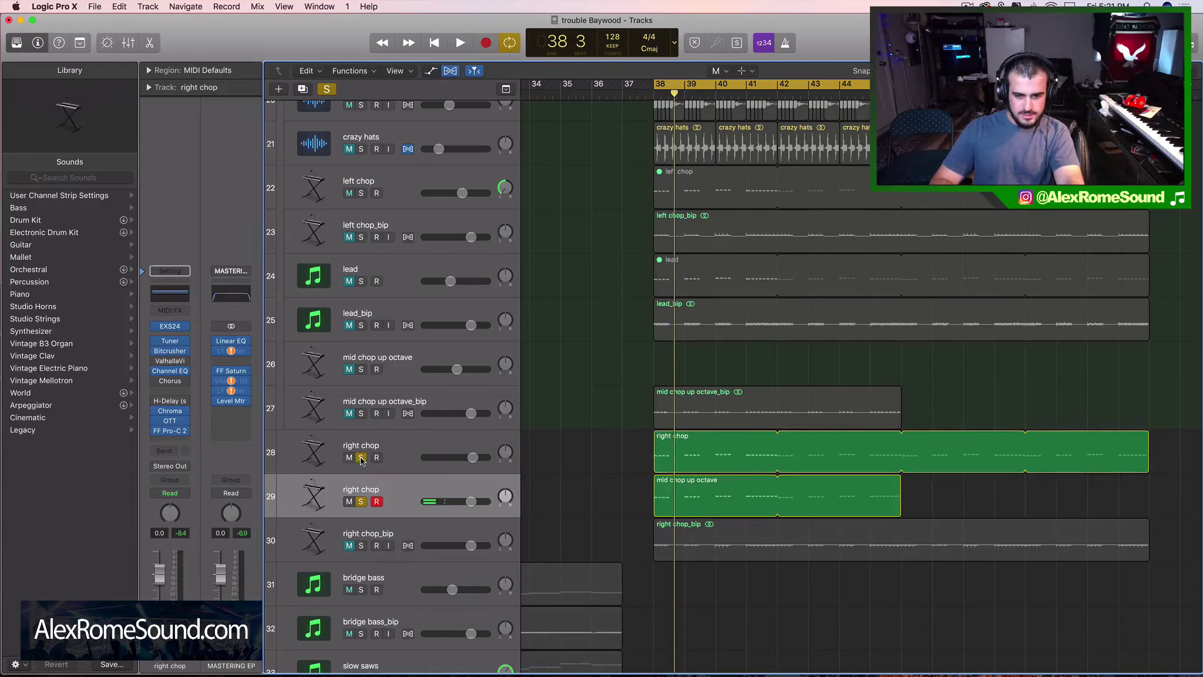
key("space")
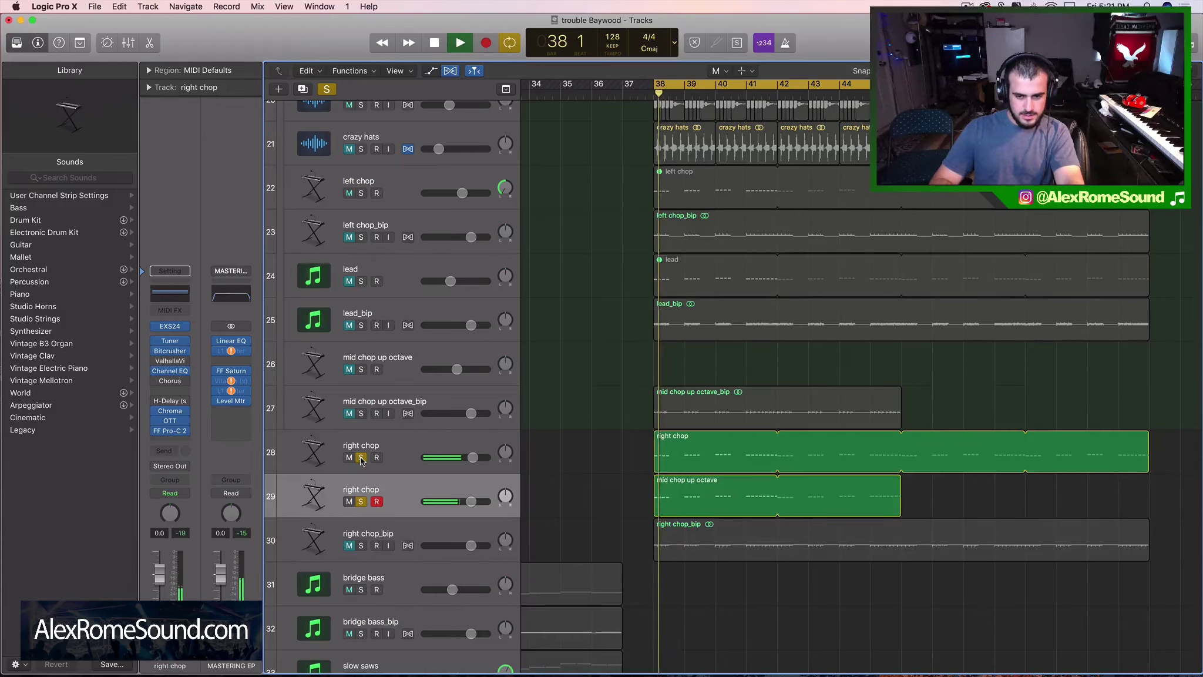
left_click(360, 501)
left_click_drag(471, 501, 468, 502)
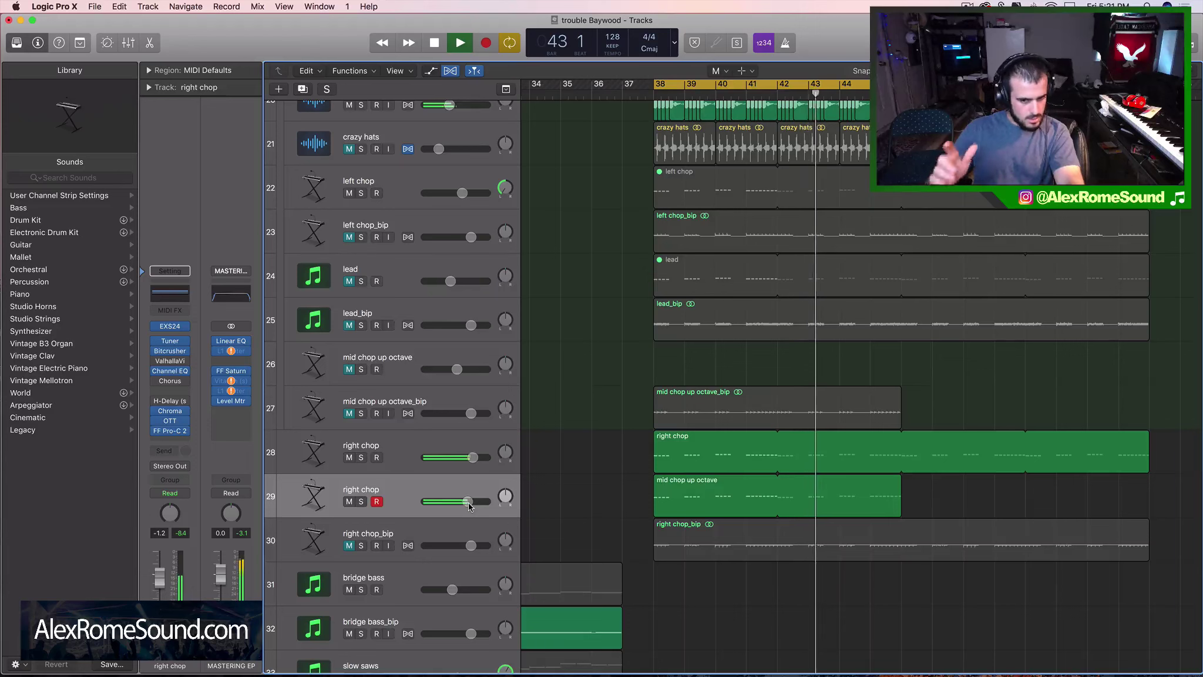
key("space")
Step: Look through the arrangement's lower and upper tracks and select the White noise track
scroll(631, 511, "down", 7)
scroll(632, 510, "down", 3)
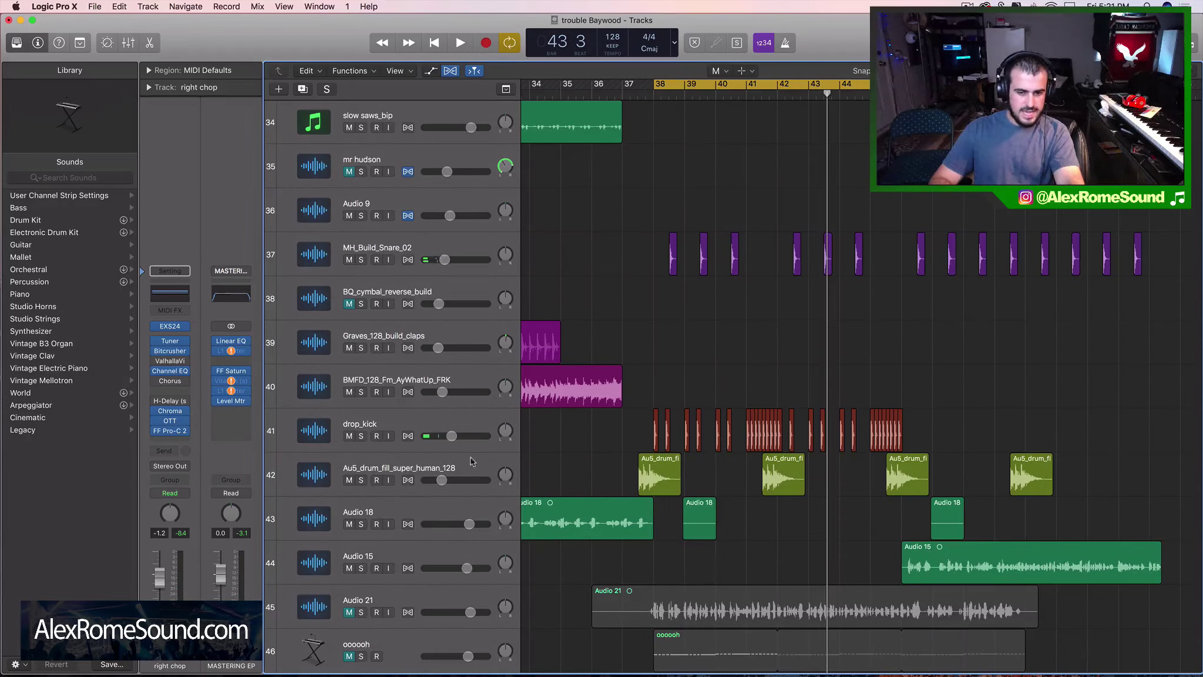
key("super+Right")
scroll(510, 477, "down", 2)
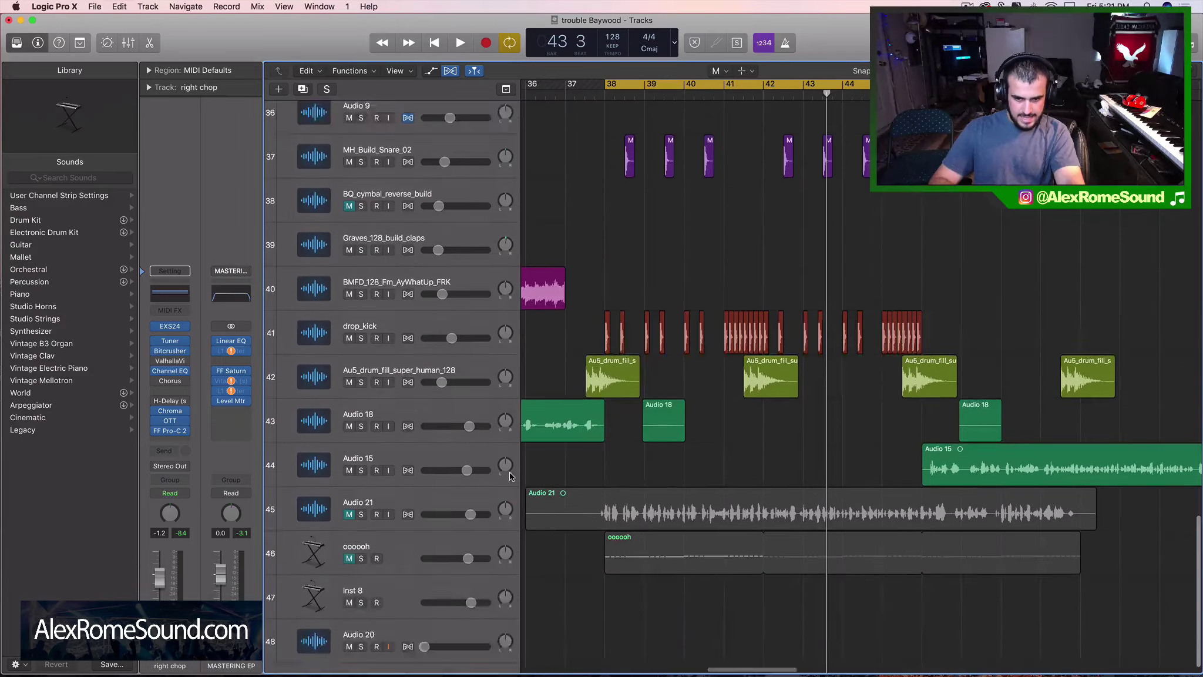
scroll(511, 476, "up", 16)
scroll(509, 475, "up", 5)
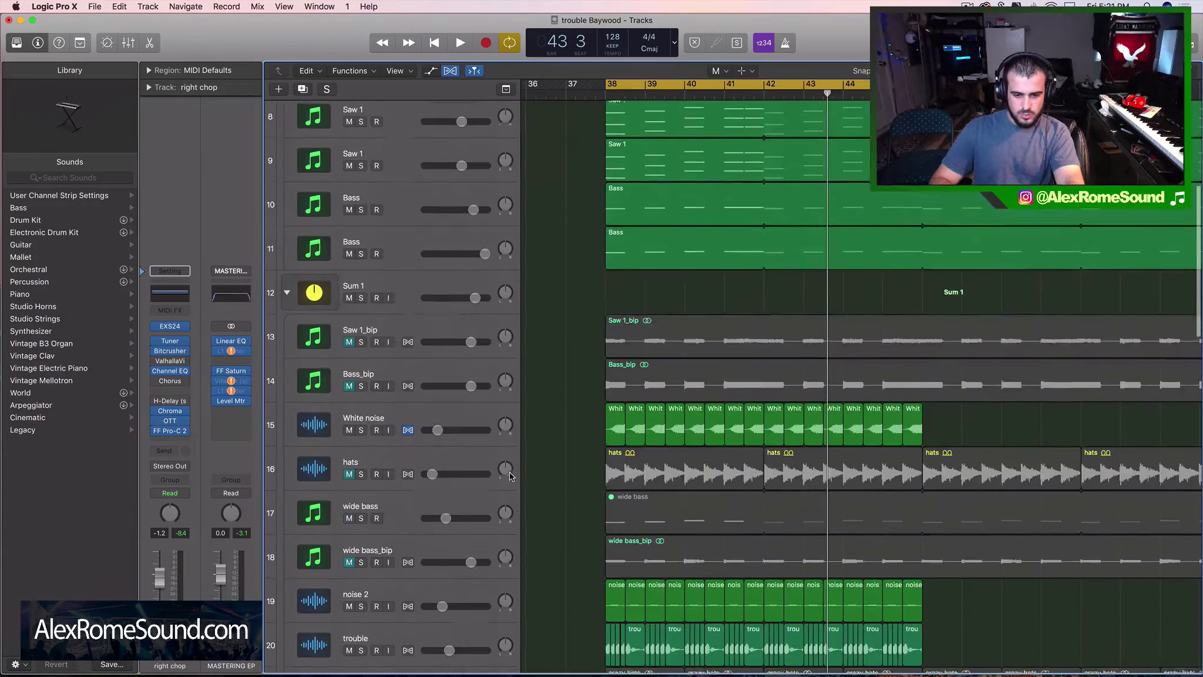
scroll(509, 476, "down", 1)
left_click(364, 401)
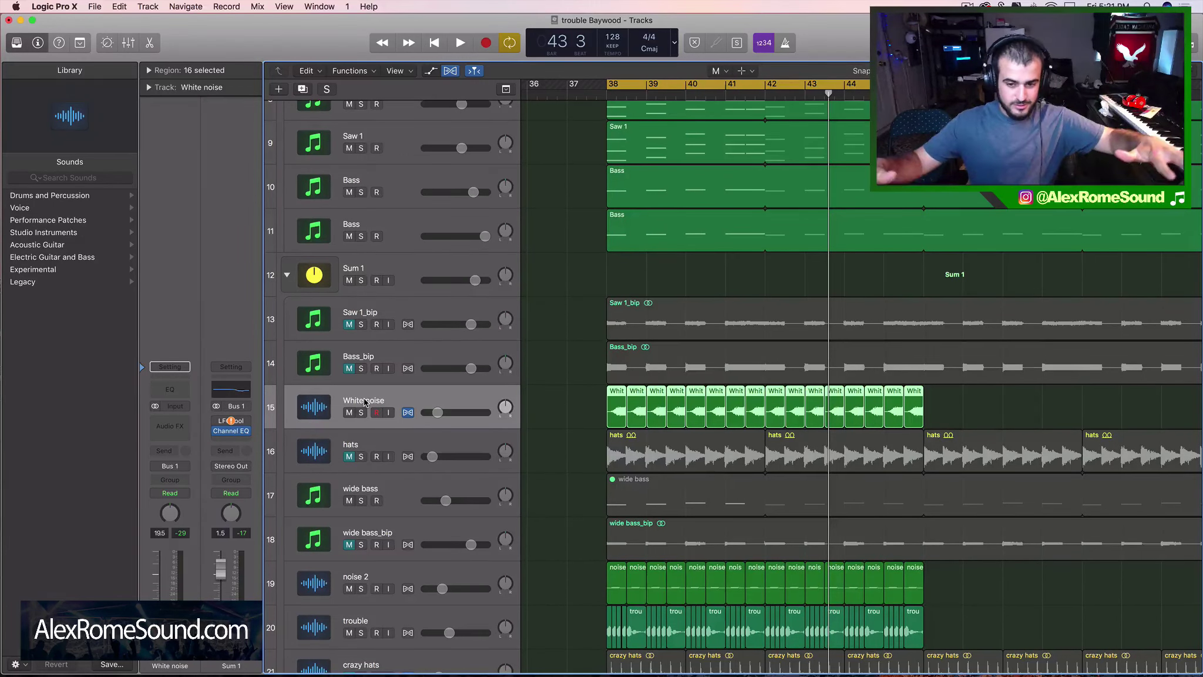
Step: Switch from the Mute tool to the Pointer tool and select all the White noise regions
left_click_drag(584, 415, 547, 416)
left_click_drag(547, 414, 989, 382)
left_click(966, 407)
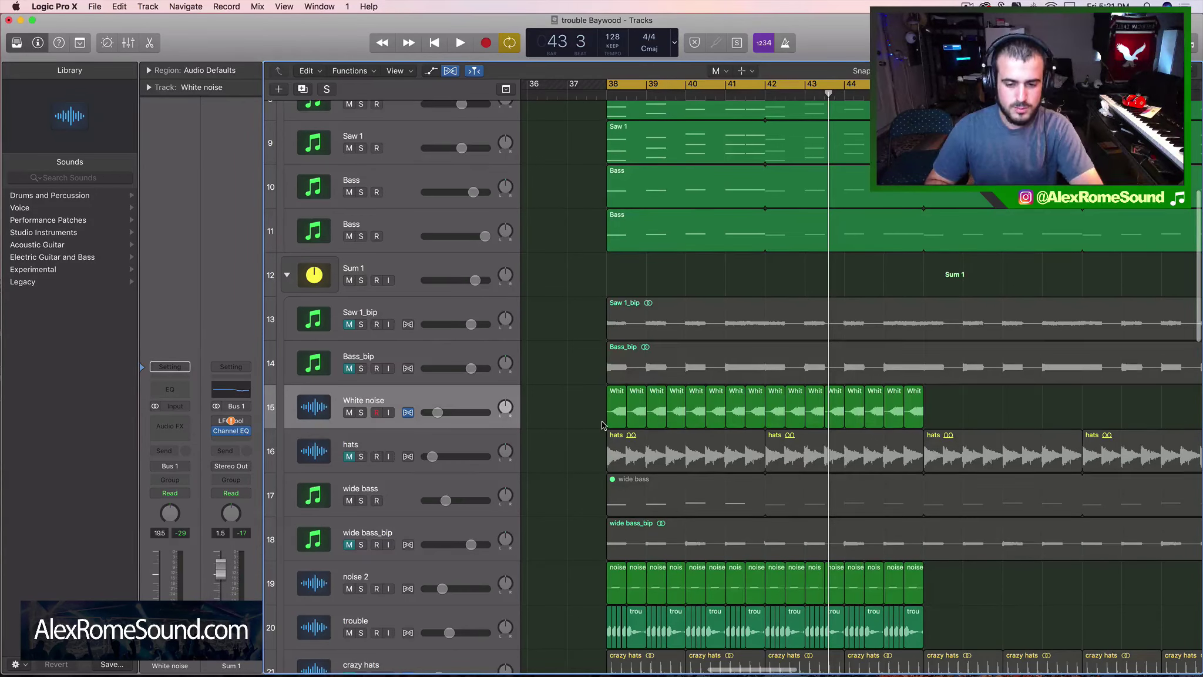
key("t")
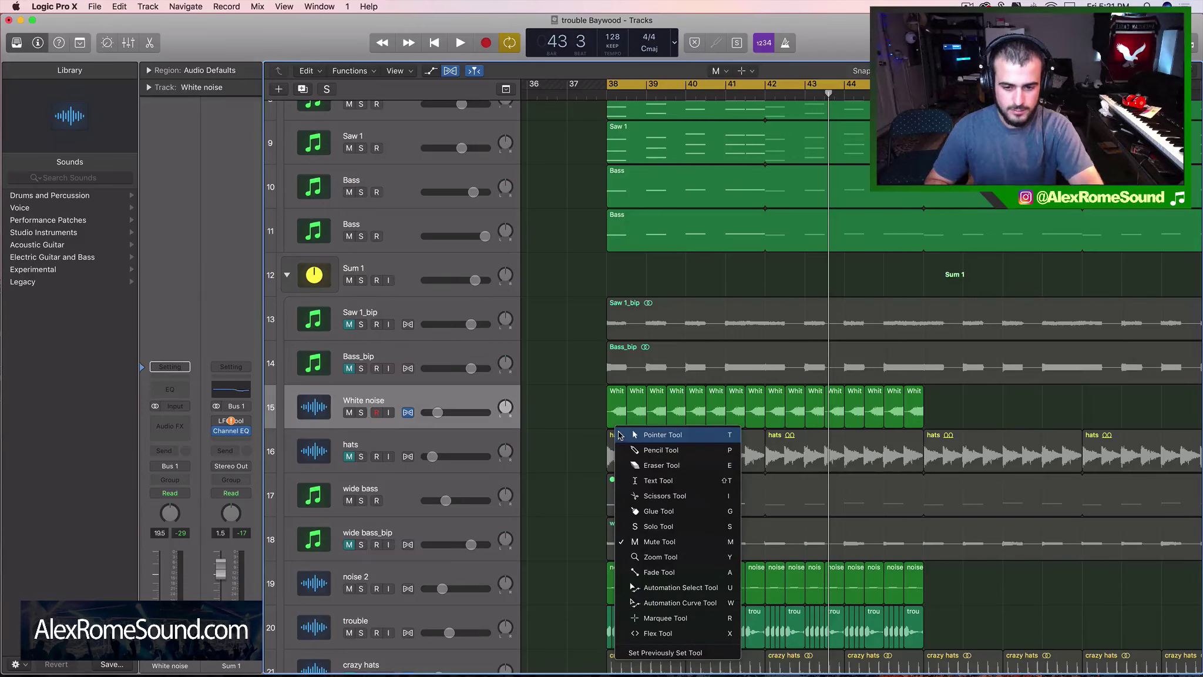
left_click(620, 434)
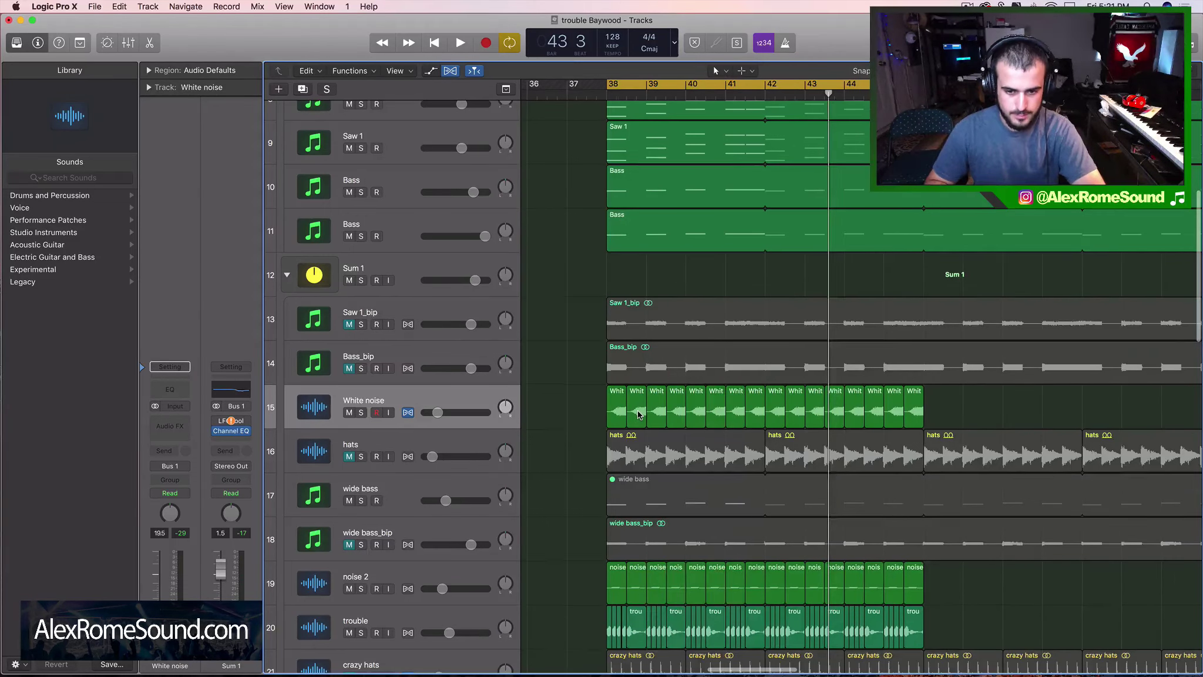
scroll(638, 415, "up", 5)
left_click_drag(590, 411, 1088, 419)
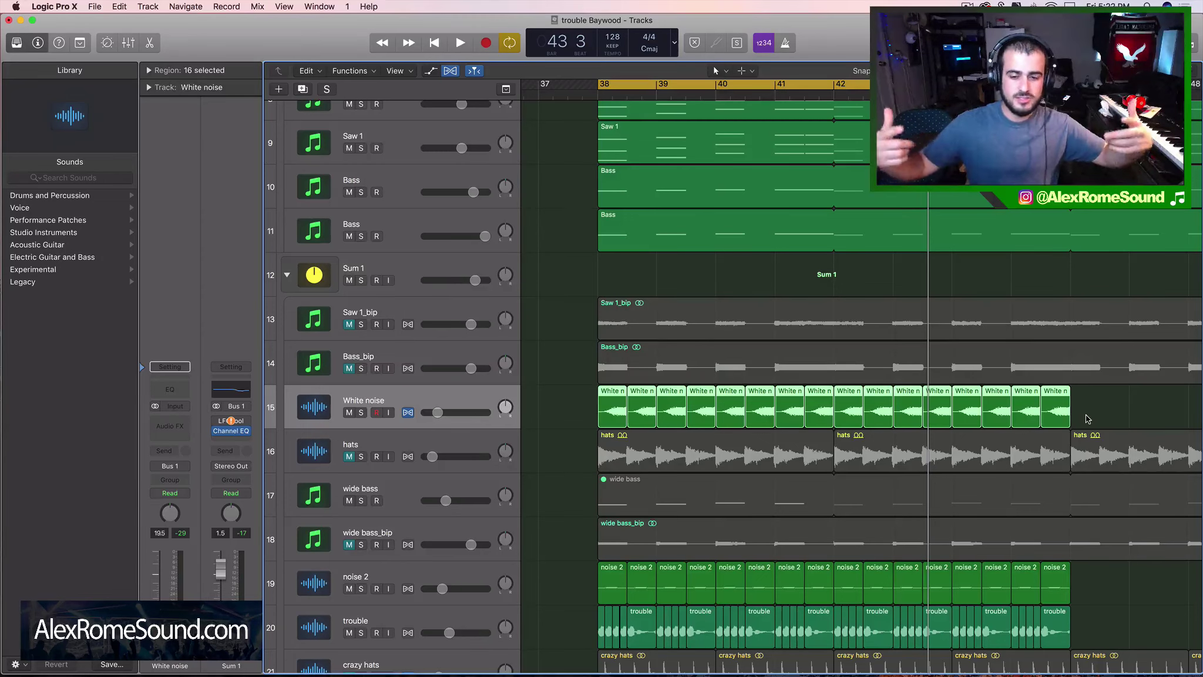
Step: Solo the White noise track and play its first regions, selecting the first four to examine their rising shape
left_click(361, 413)
key("space")
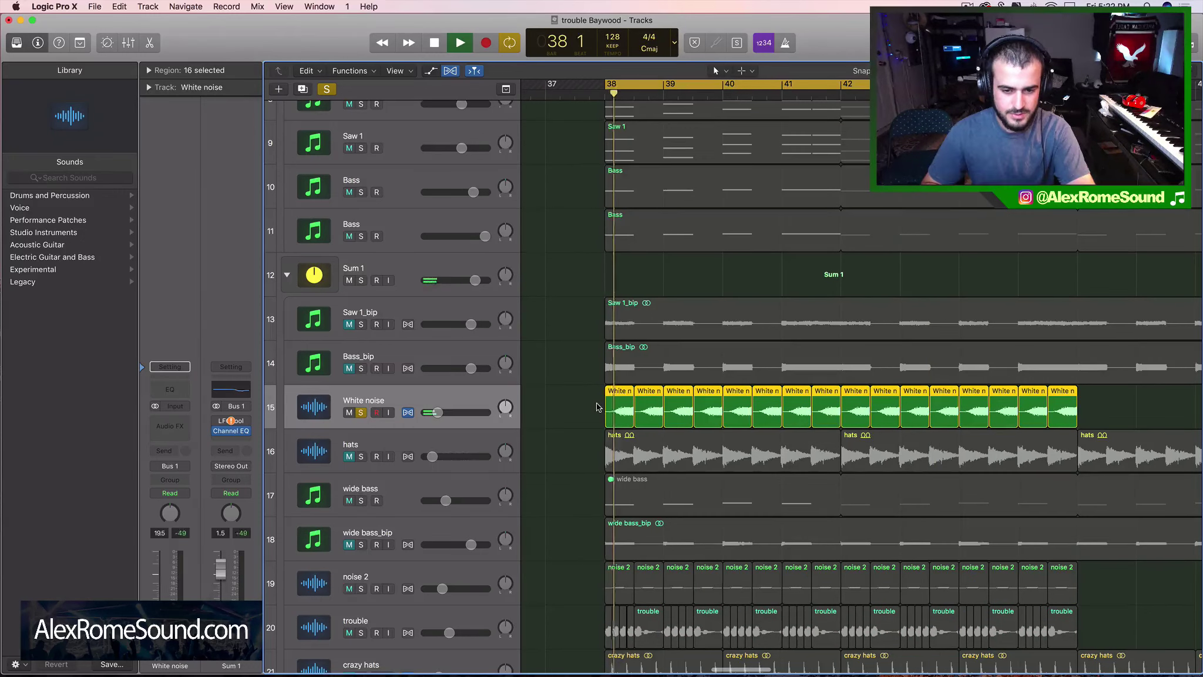
scroll(596, 408, "up", 5)
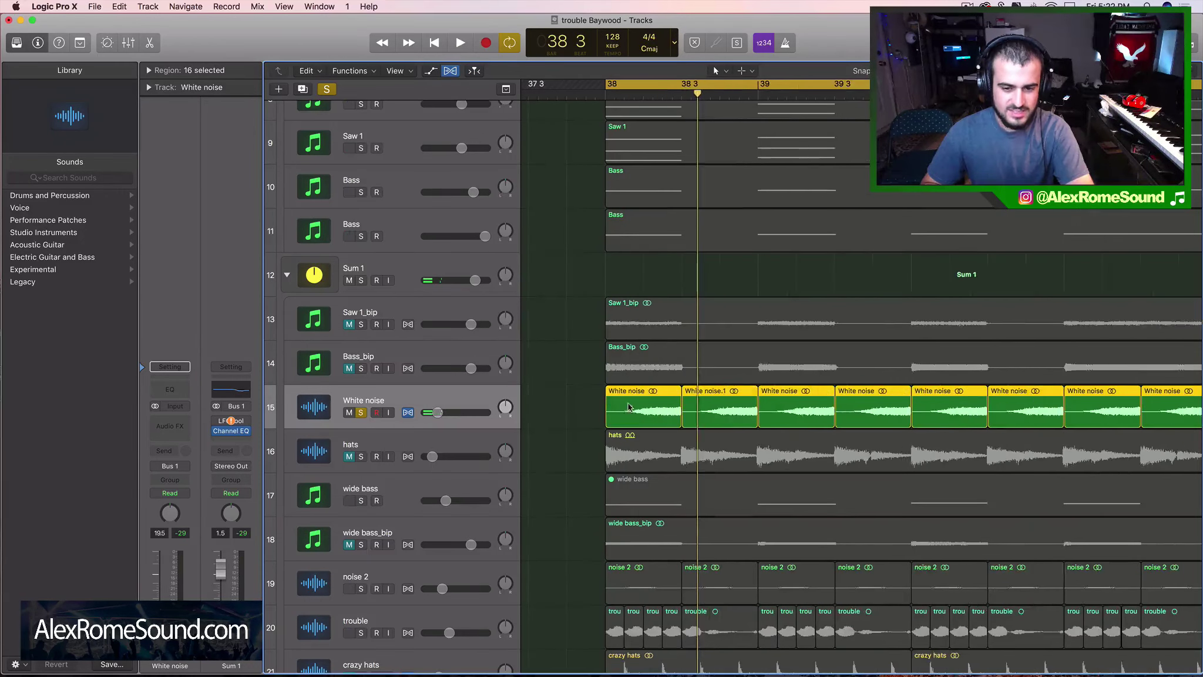
left_click_drag(578, 407, 884, 423)
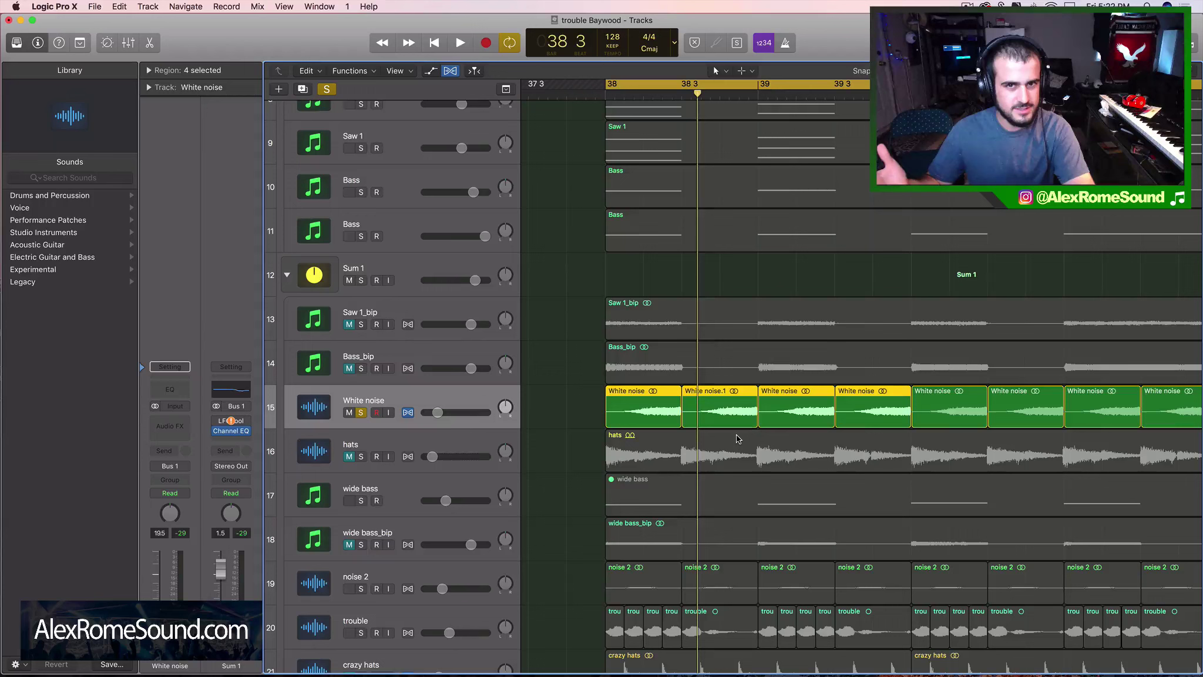
key("space")
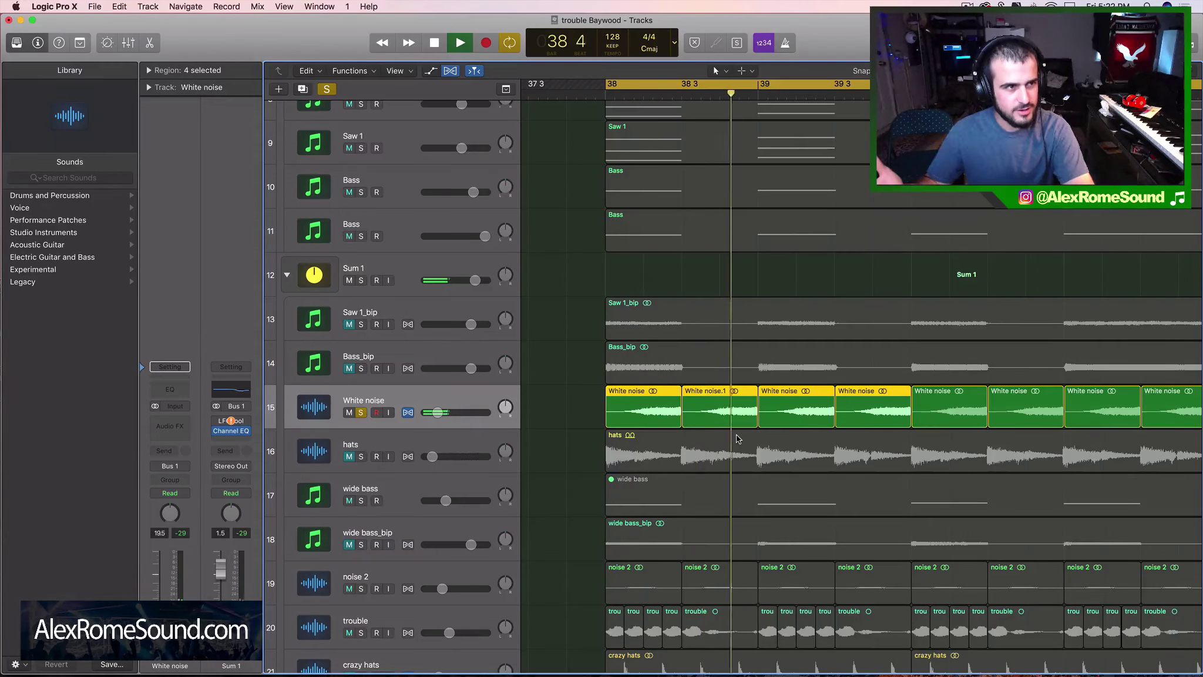
key("space")
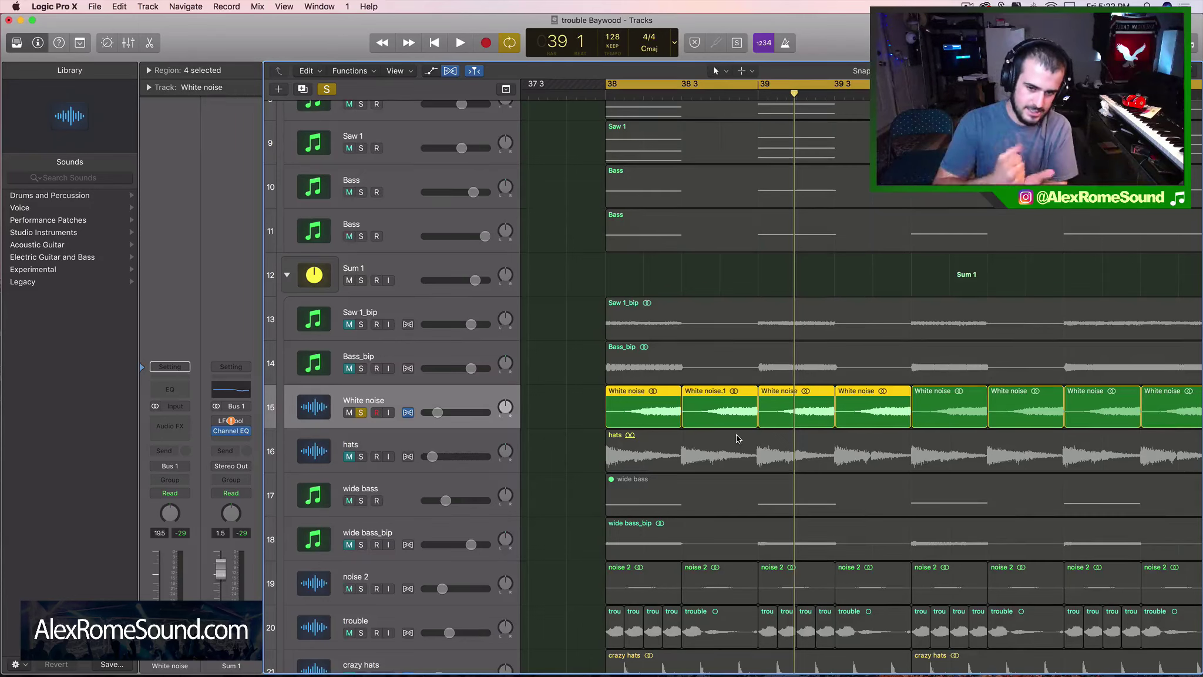
Step: Unsolo the White noise track, mute it and play the mix briefly without it
left_click(949, 411, "shift")
left_click(1003, 413, "shift")
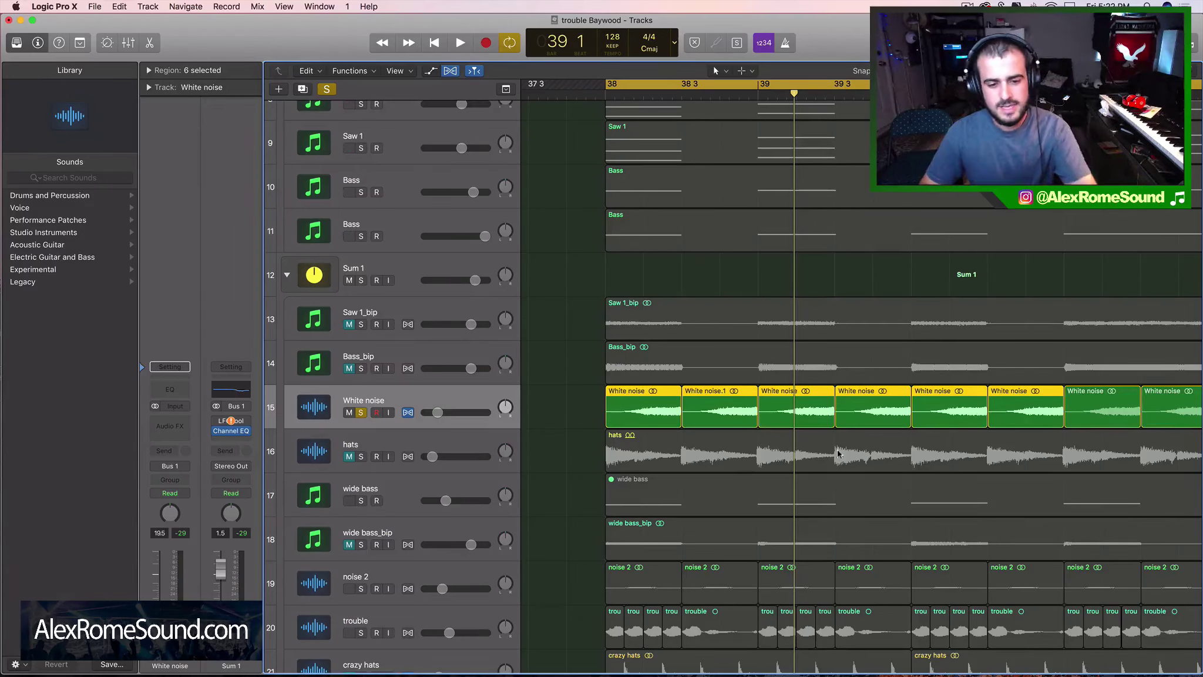
left_click(360, 412)
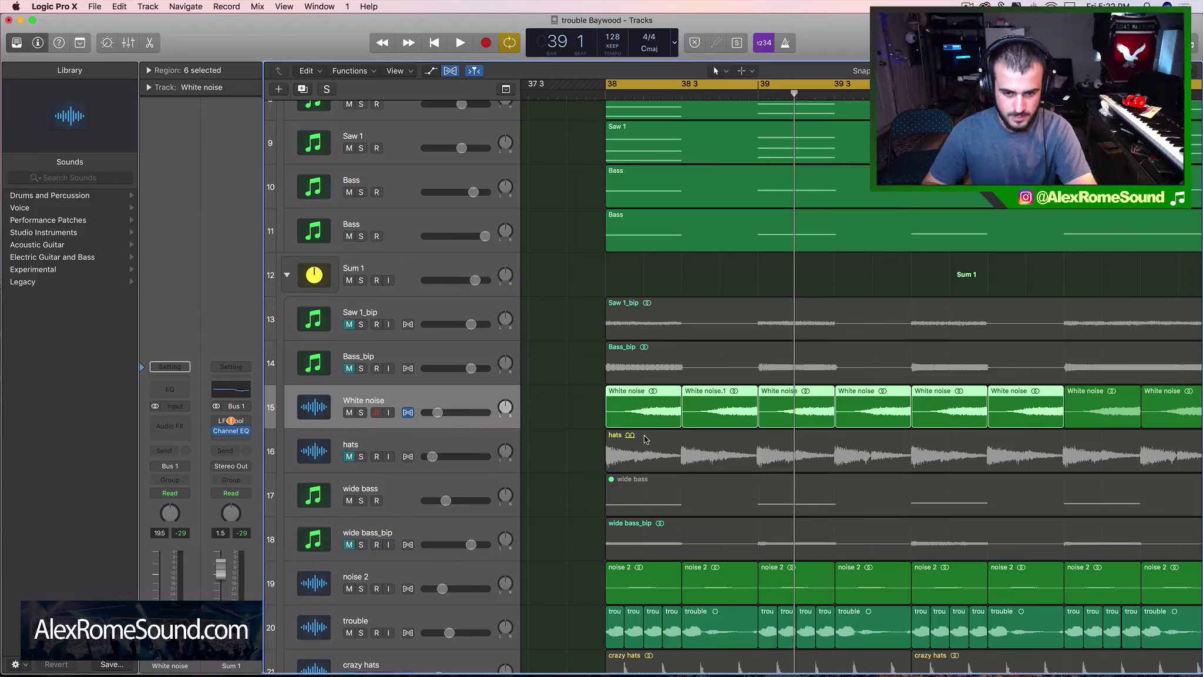
left_click(662, 418)
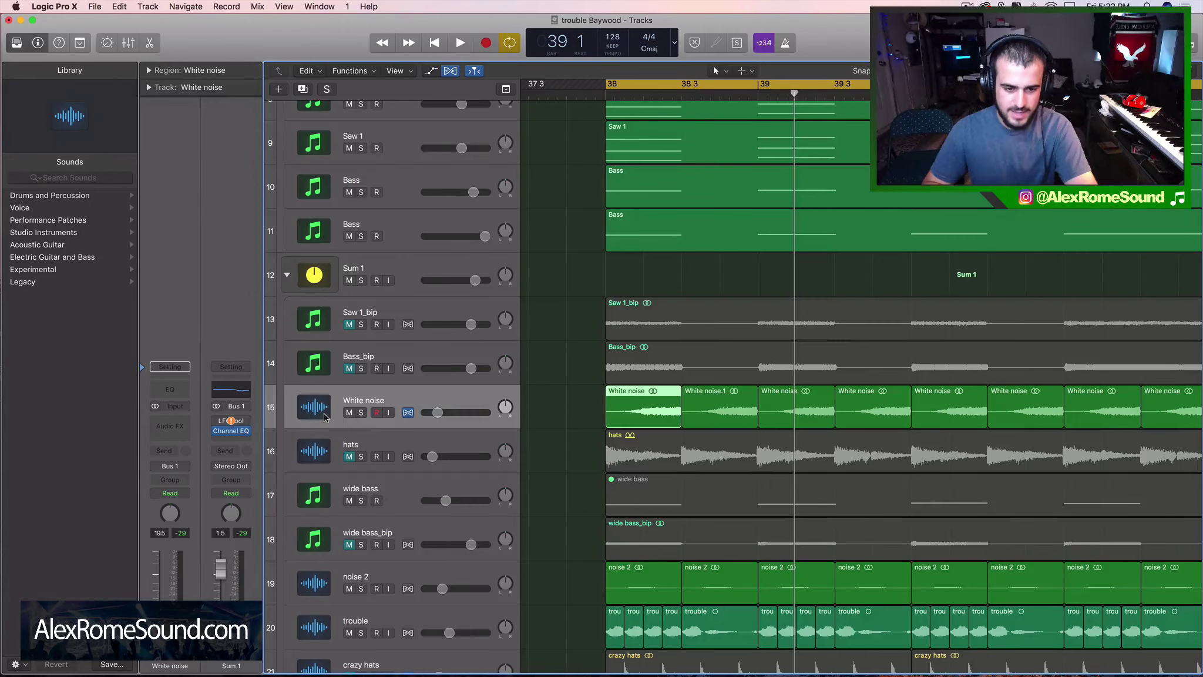
left_click(349, 412)
key("space")
scroll(547, 441, "down", 2)
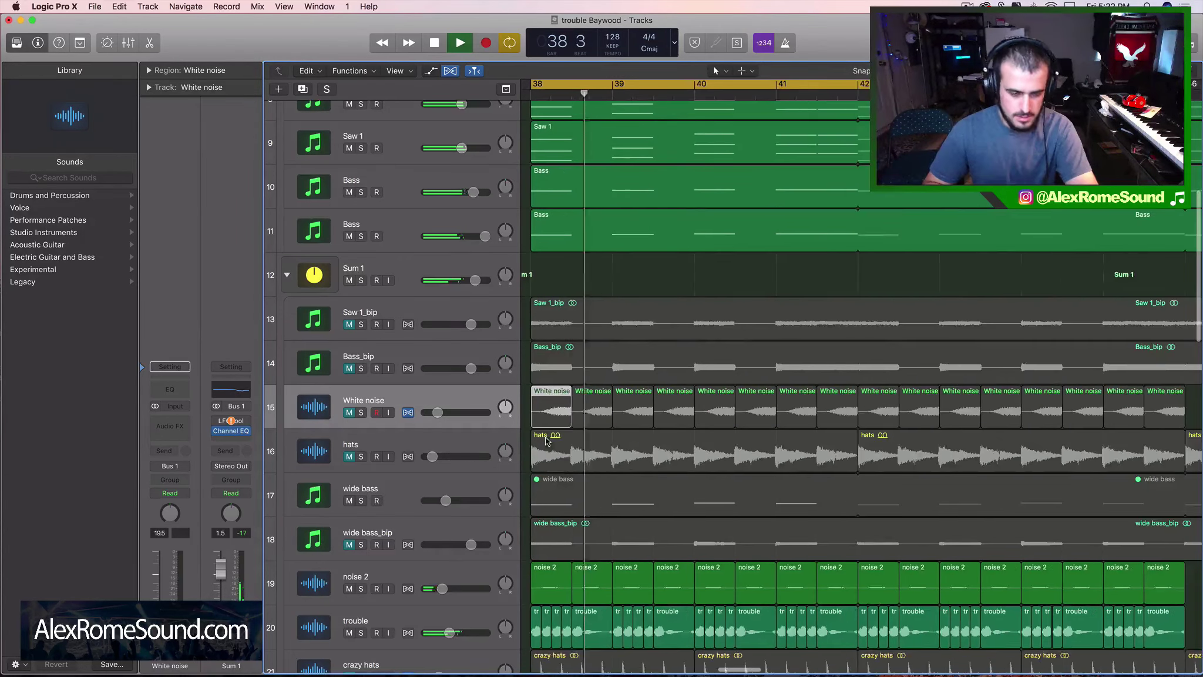
scroll(621, 478, "left", 3)
scroll(621, 477, "down", 5)
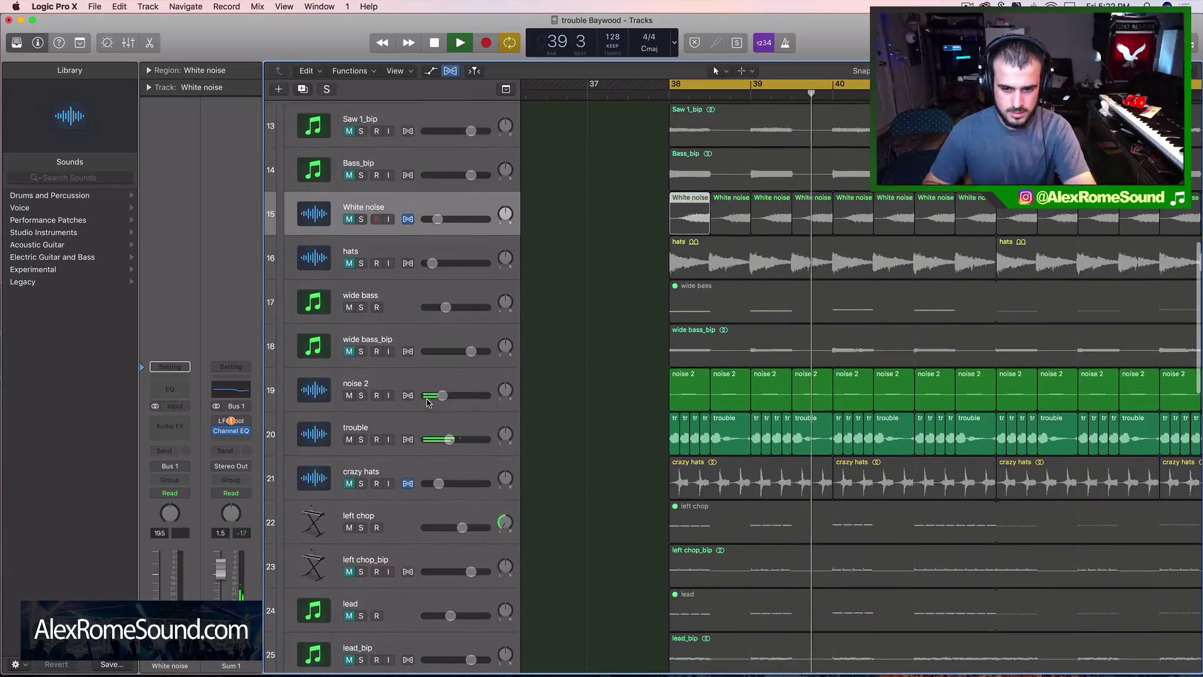
key("space")
Step: Select the duplicated right chop track and play the mix briefly
scroll(440, 411, "down", 8)
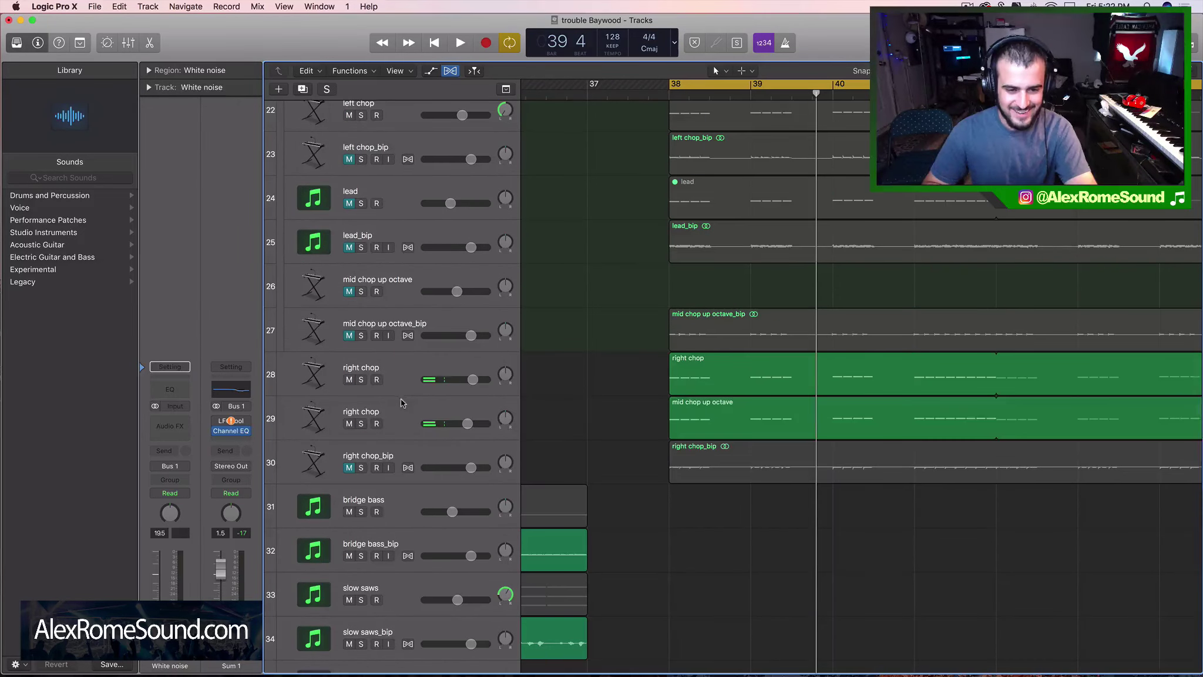
left_click(401, 402)
left_click(360, 420)
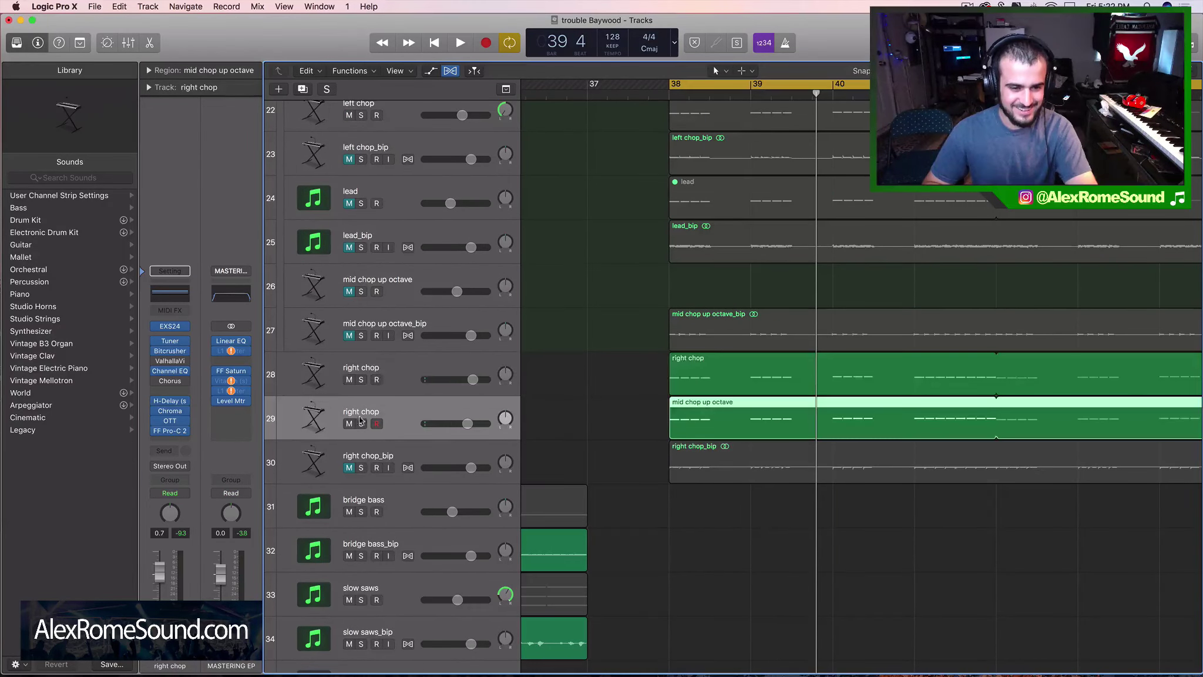
key("space")
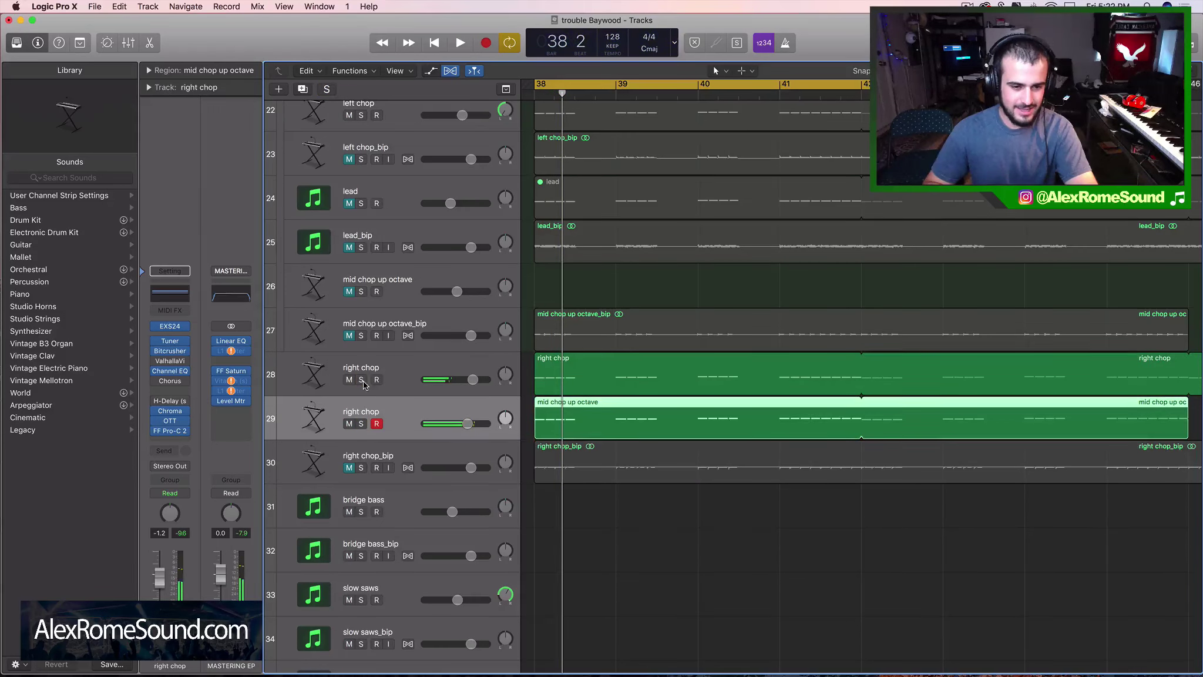
Step: Solo the original right chop track, check its H-Delay while it plays, then close the plug-in and unsolo the track
left_click(362, 379)
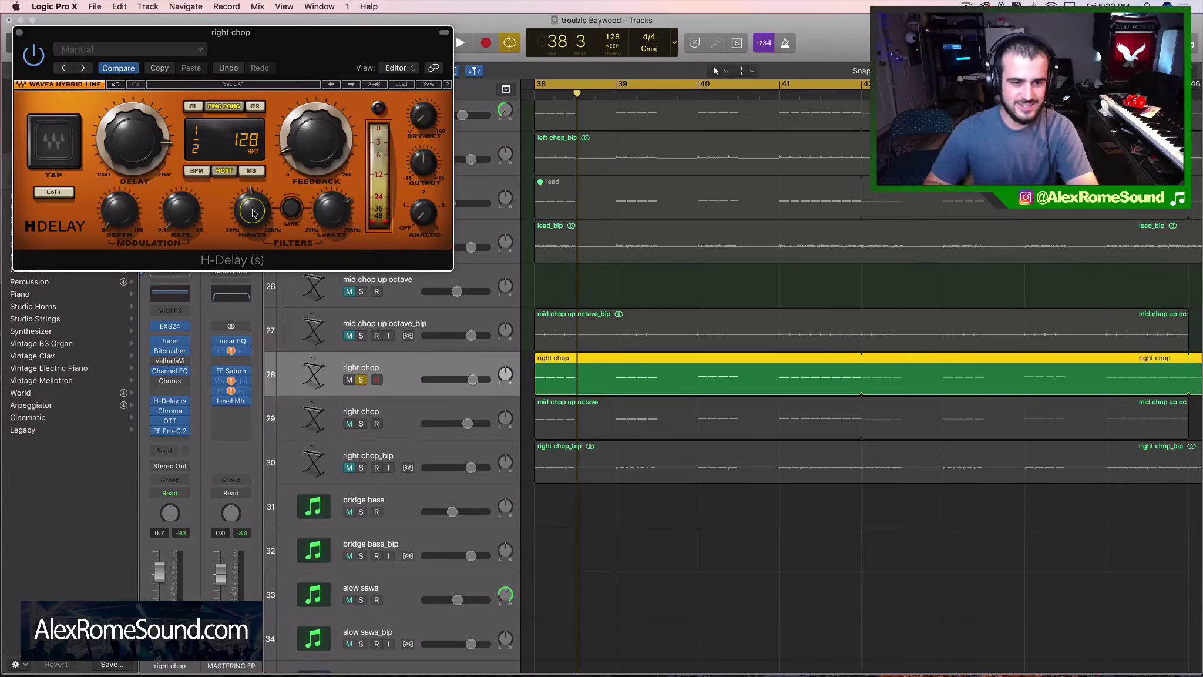
key("space")
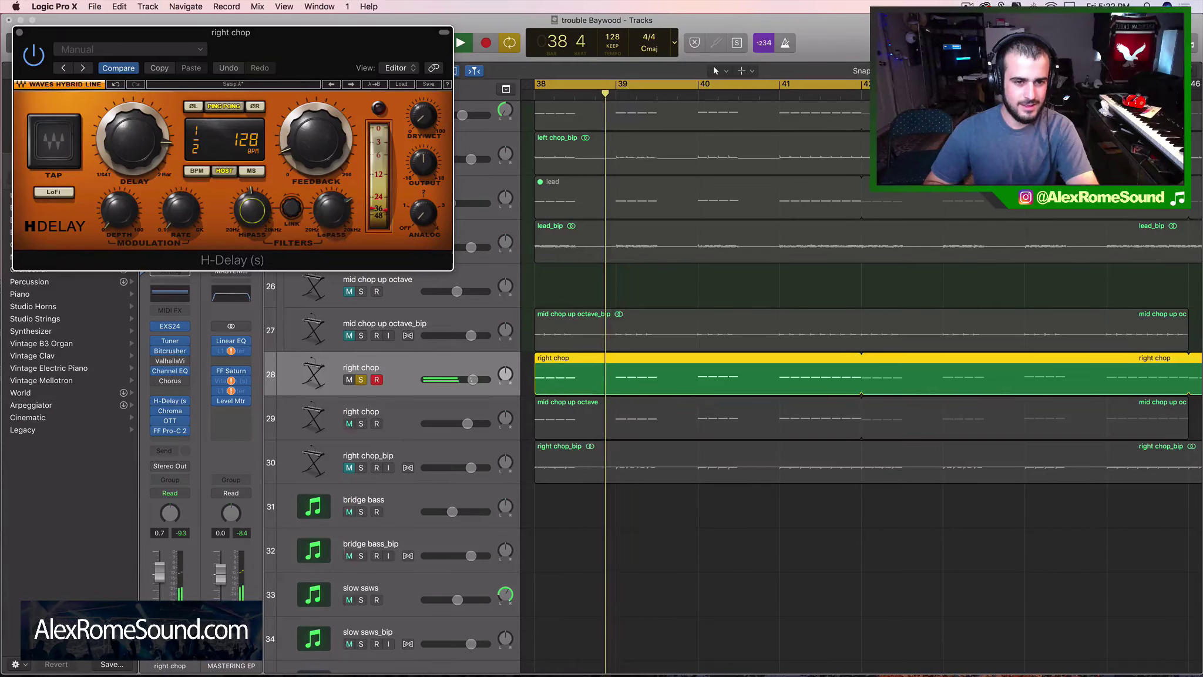
left_click(20, 33)
left_click(361, 380)
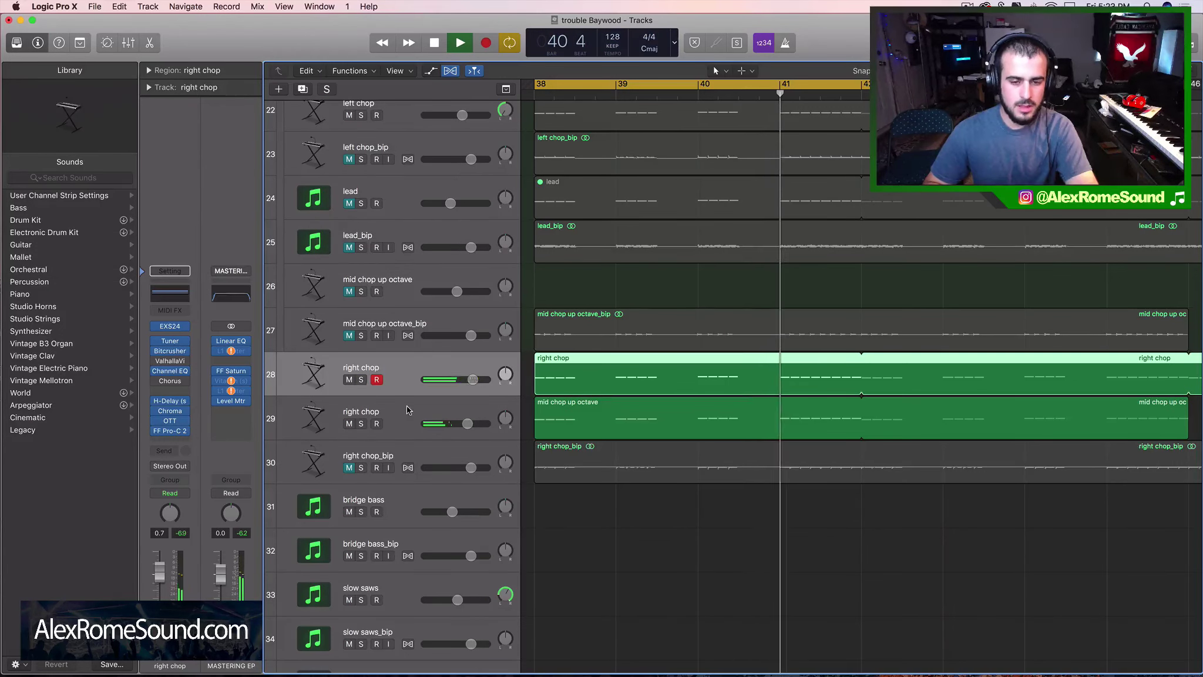
Step: Play the mix and delete the noise 2 regions in the second halves of bars 38, 39 and 40
key("super+Left")
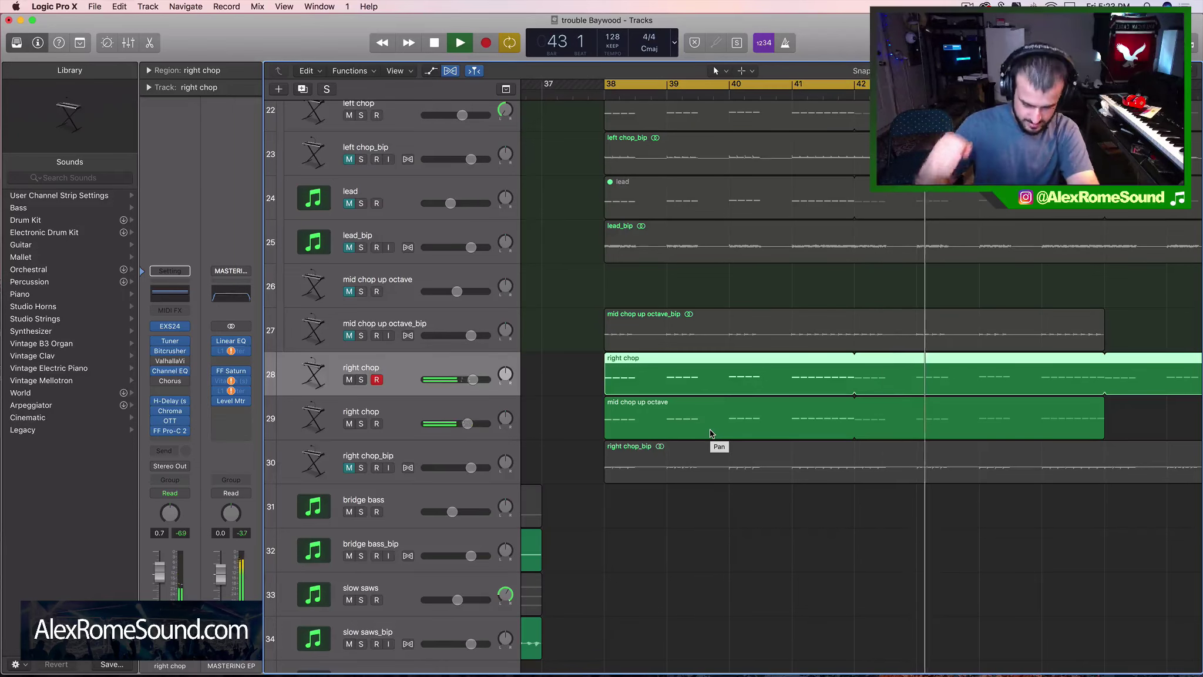
scroll(711, 426, "up", 2)
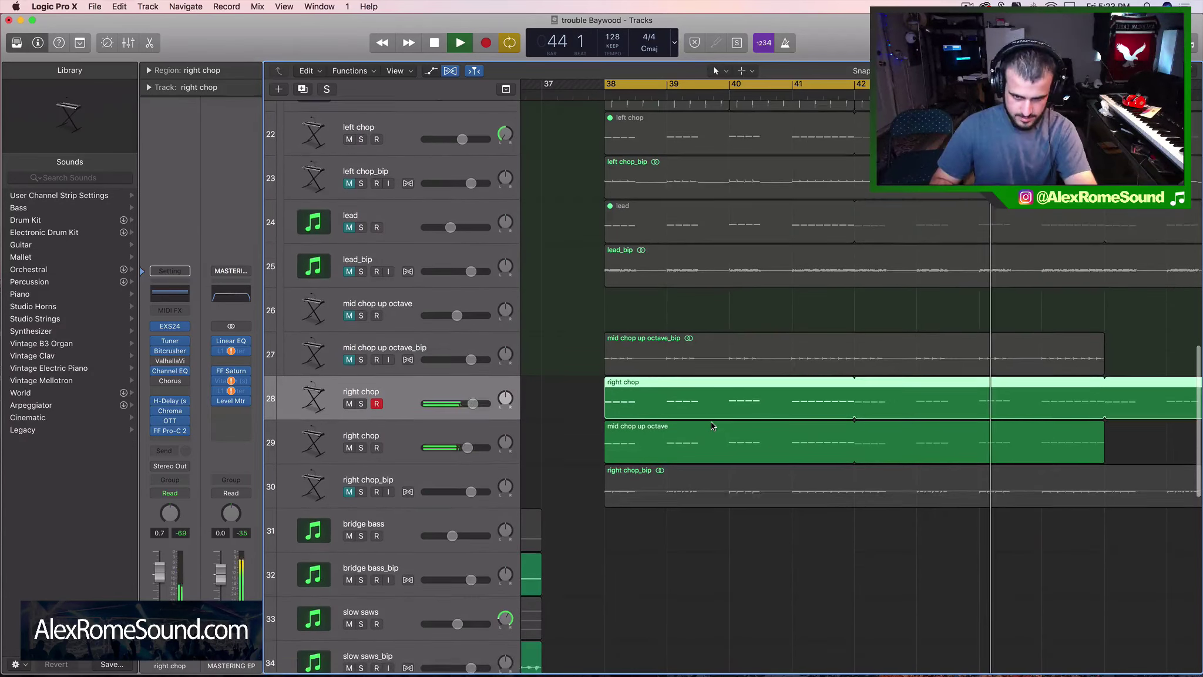
scroll(711, 421, "up", 6)
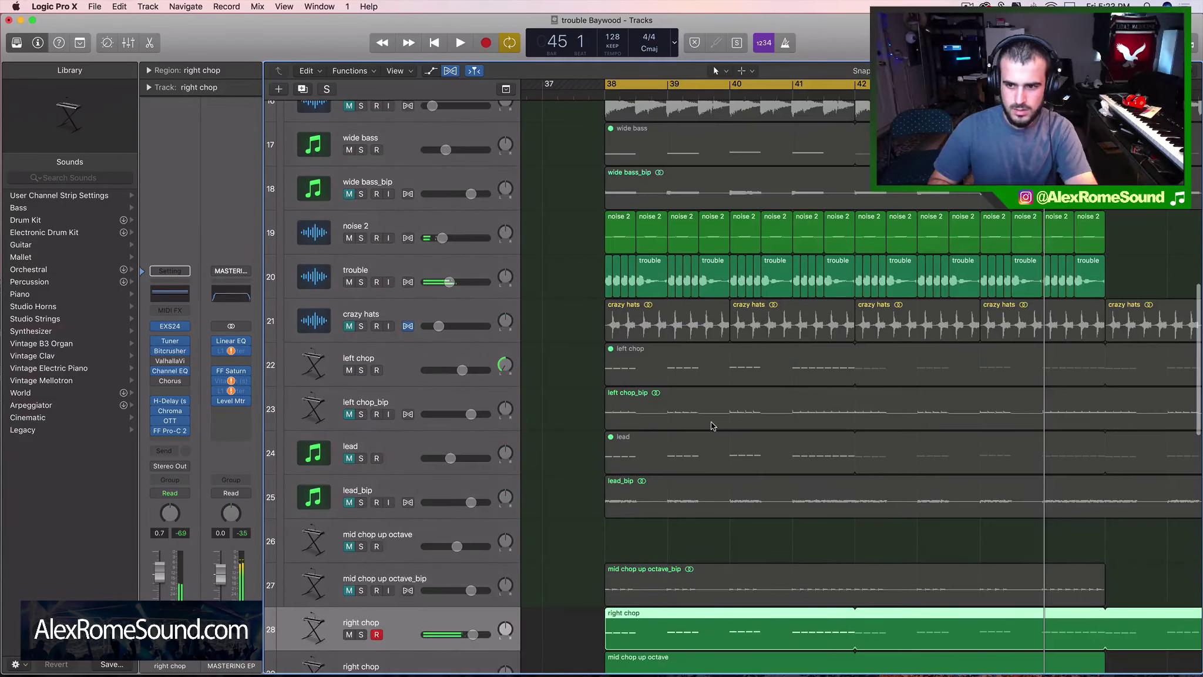
scroll(503, 288, "up", 3)
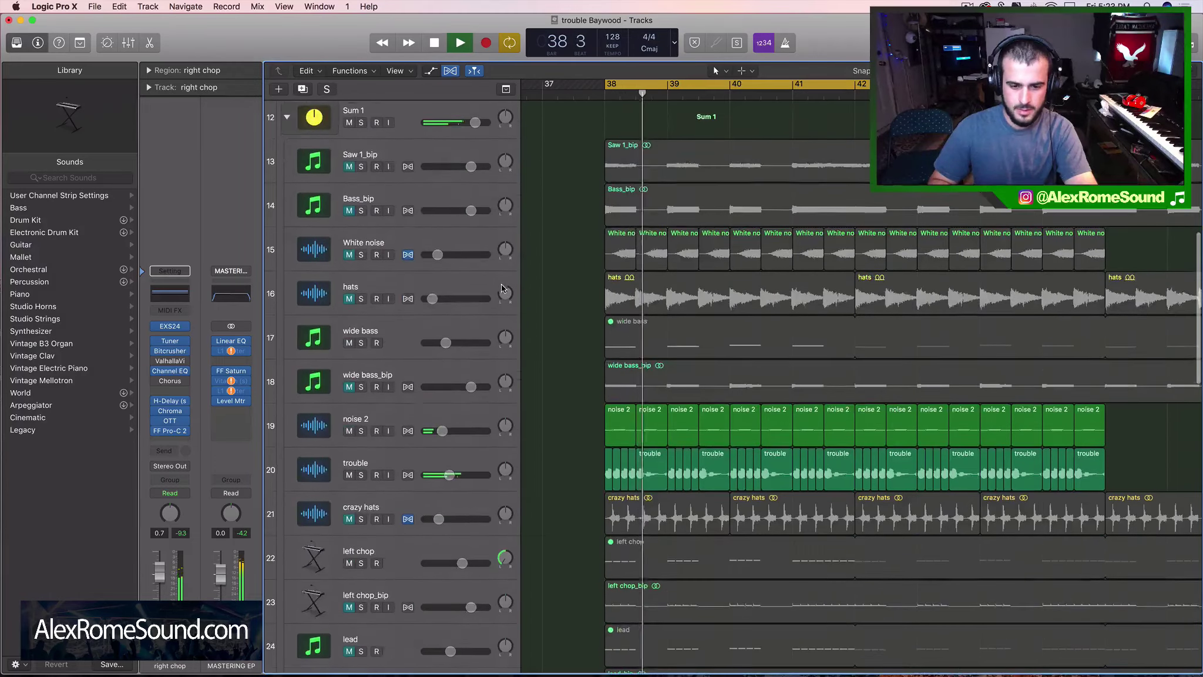
key("space")
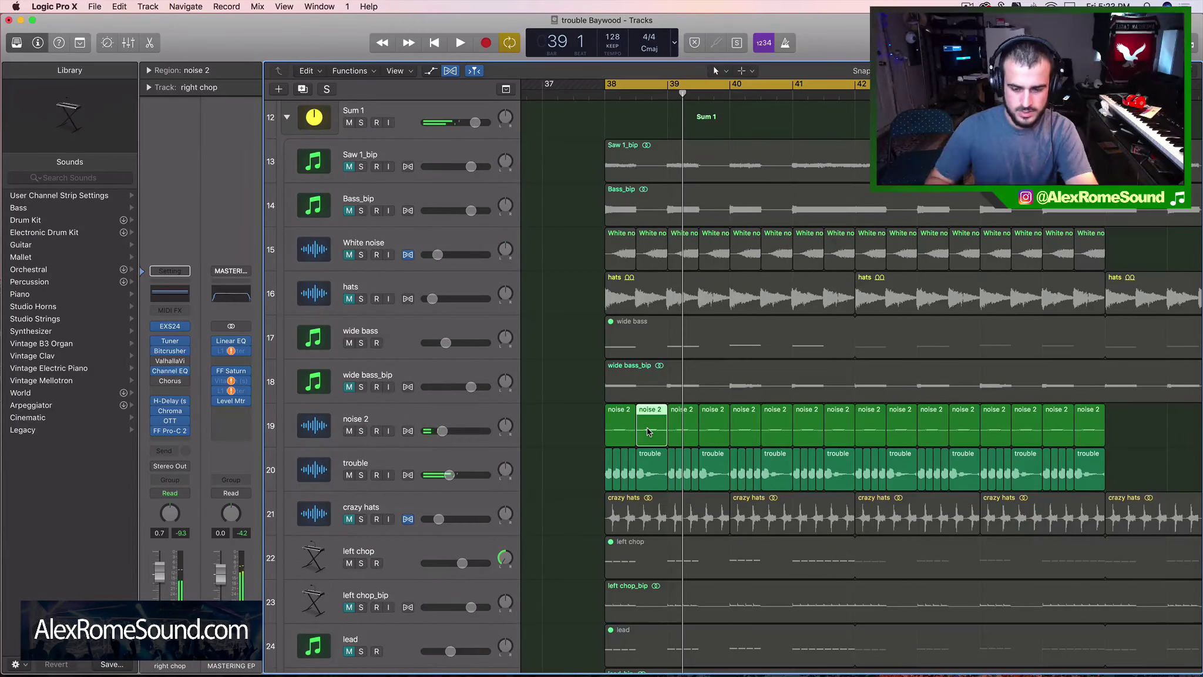
key("space")
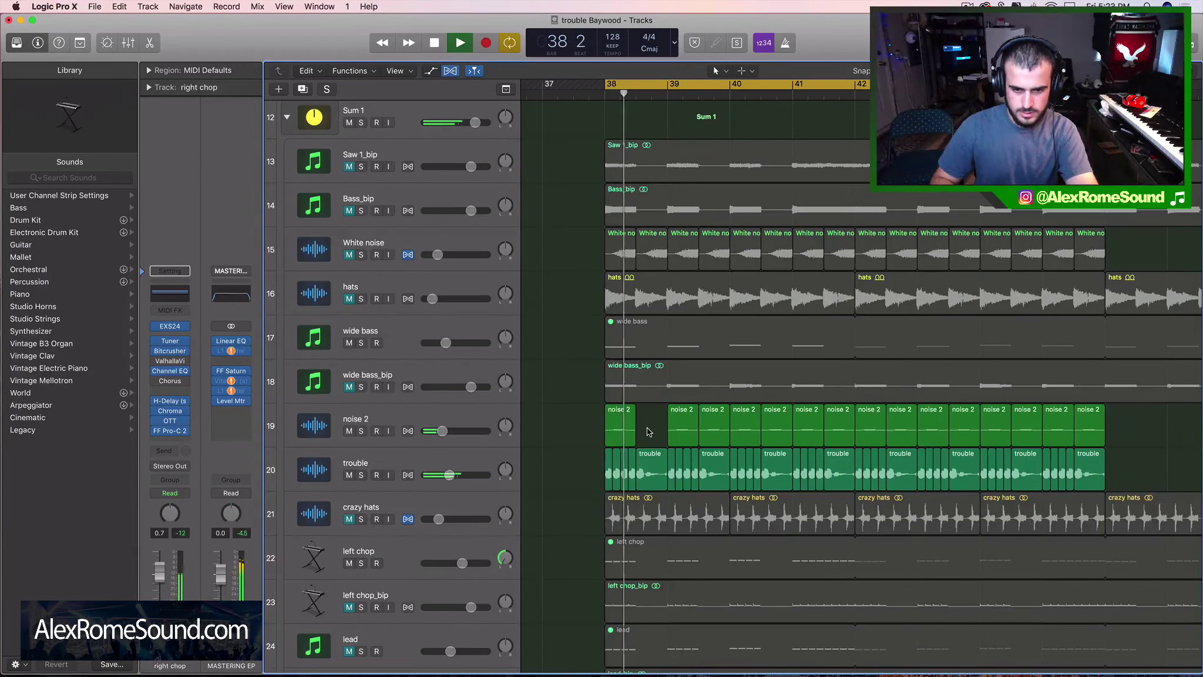
left_click(722, 419)
key("Delete")
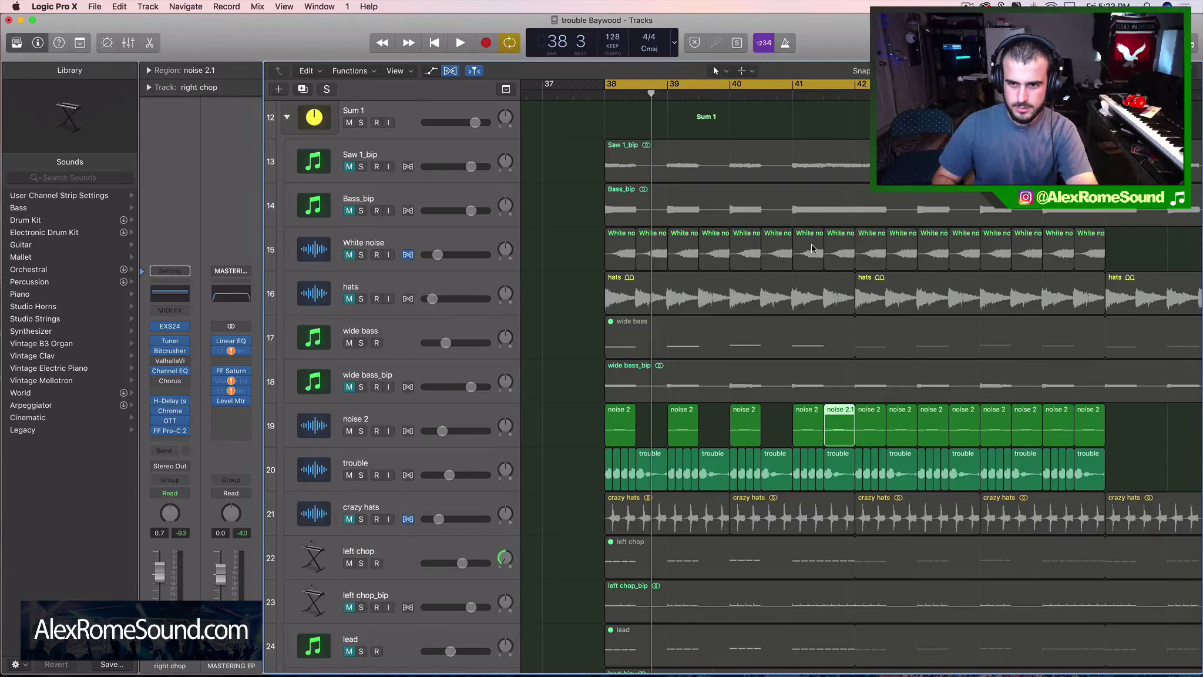
Step: Replace the noise 2 regions from bar 42 onward with a repeat of the thinned four-bar pattern
left_click_drag(1142, 420, 544, 421)
key("Delete")
key("super+r")
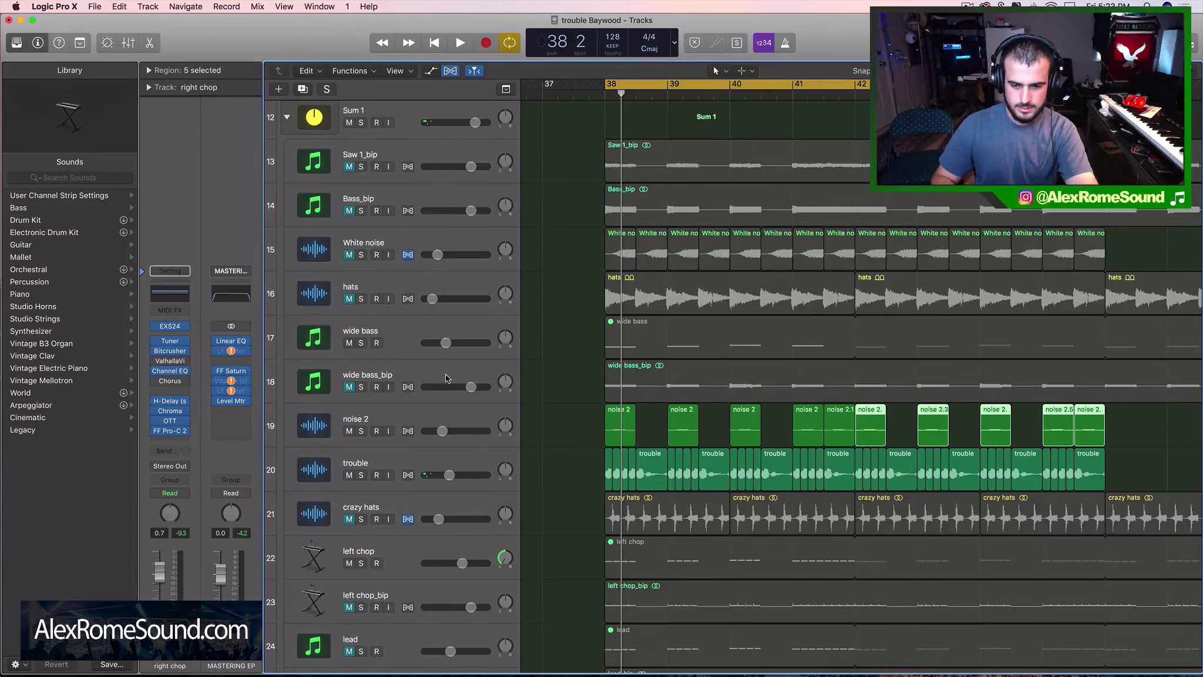
Step: Solo the crazy hats track, play it briefly and unsolo it
scroll(435, 353, "down", 6)
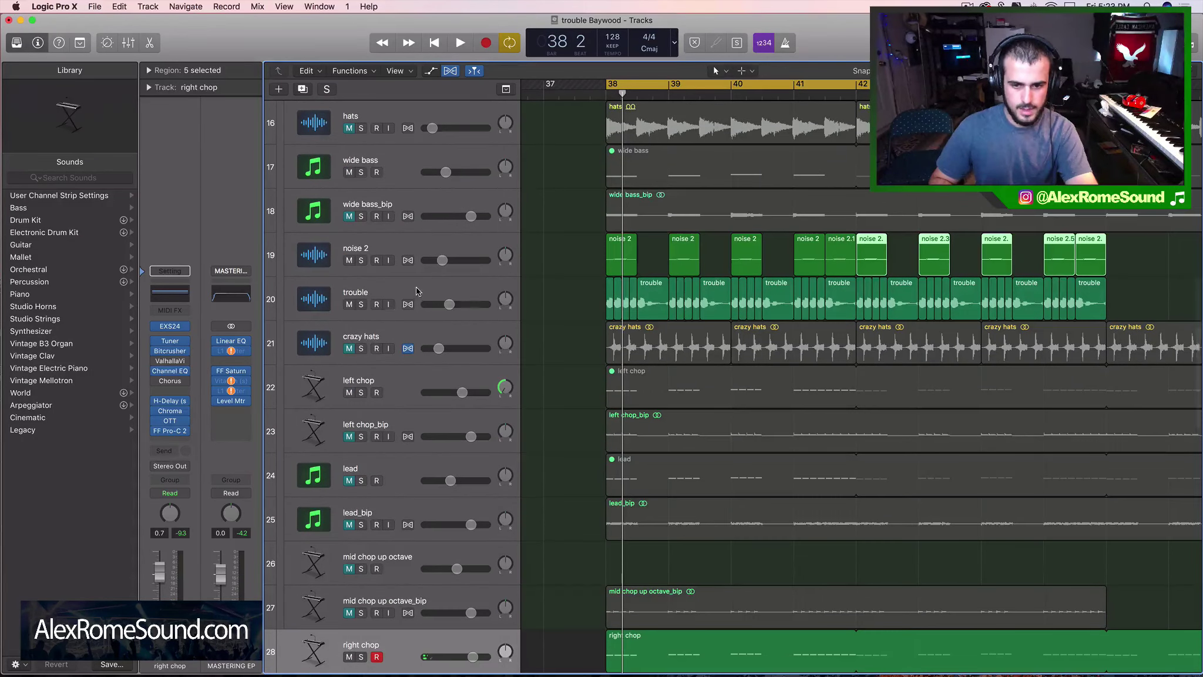
scroll(406, 299, "down", 2)
scroll(382, 311, "up", 2)
left_click(366, 325)
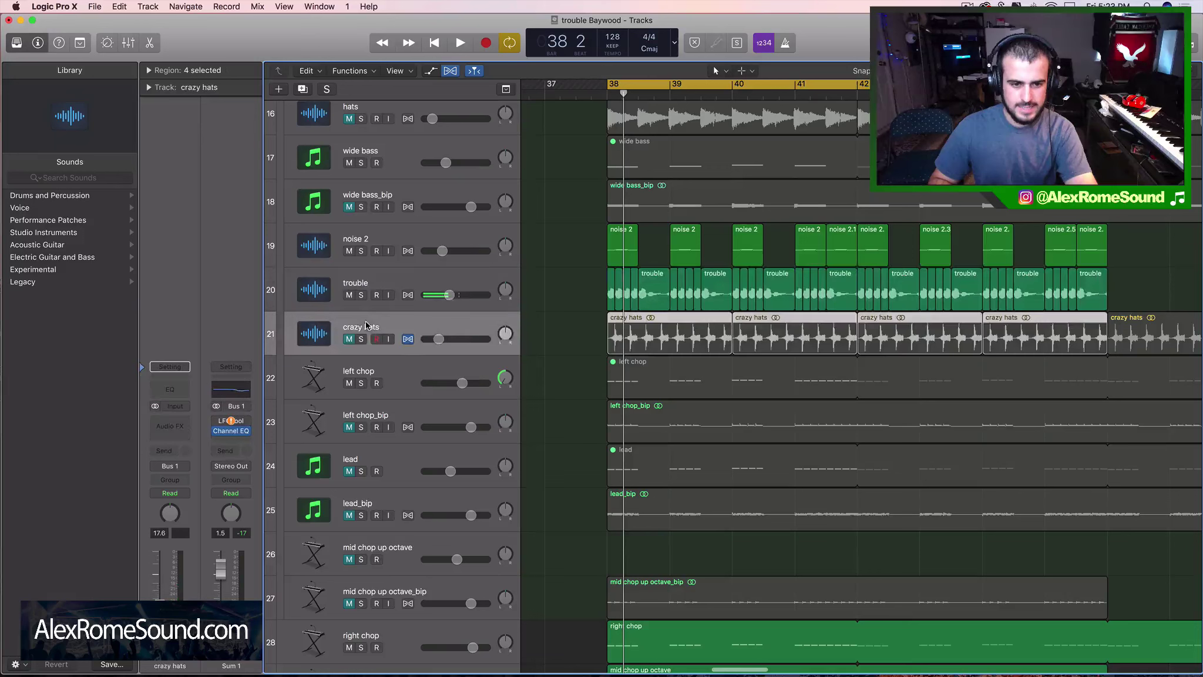
left_click(362, 339)
key("space")
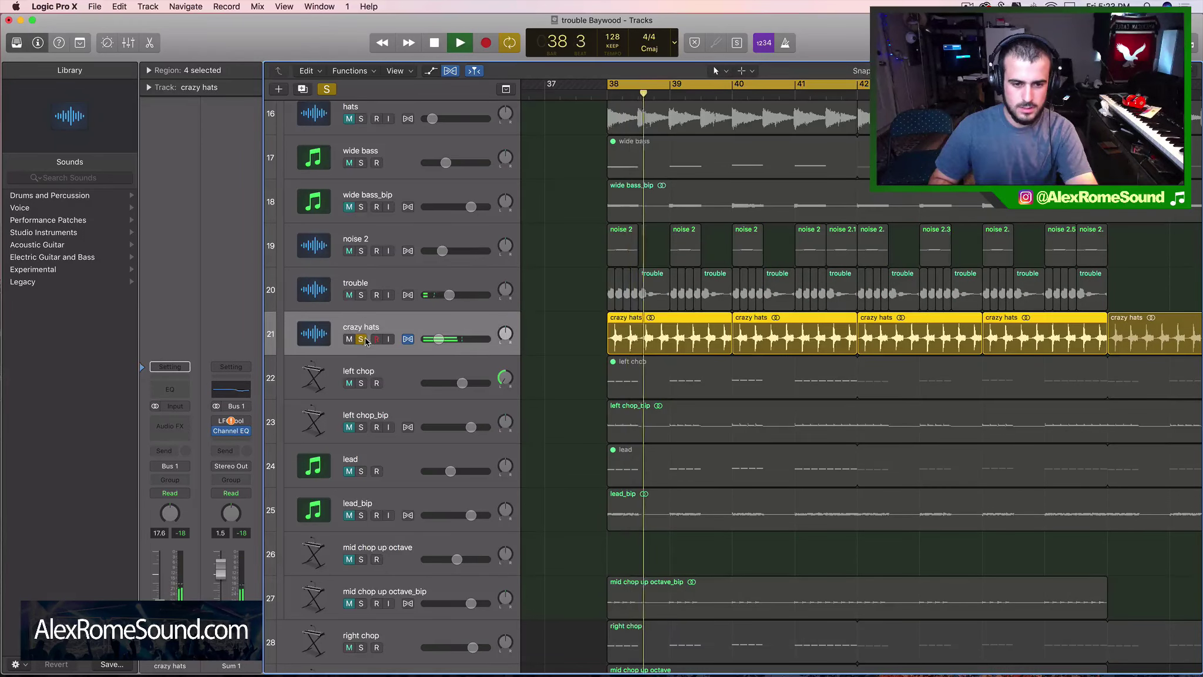
key("space")
left_click(363, 339)
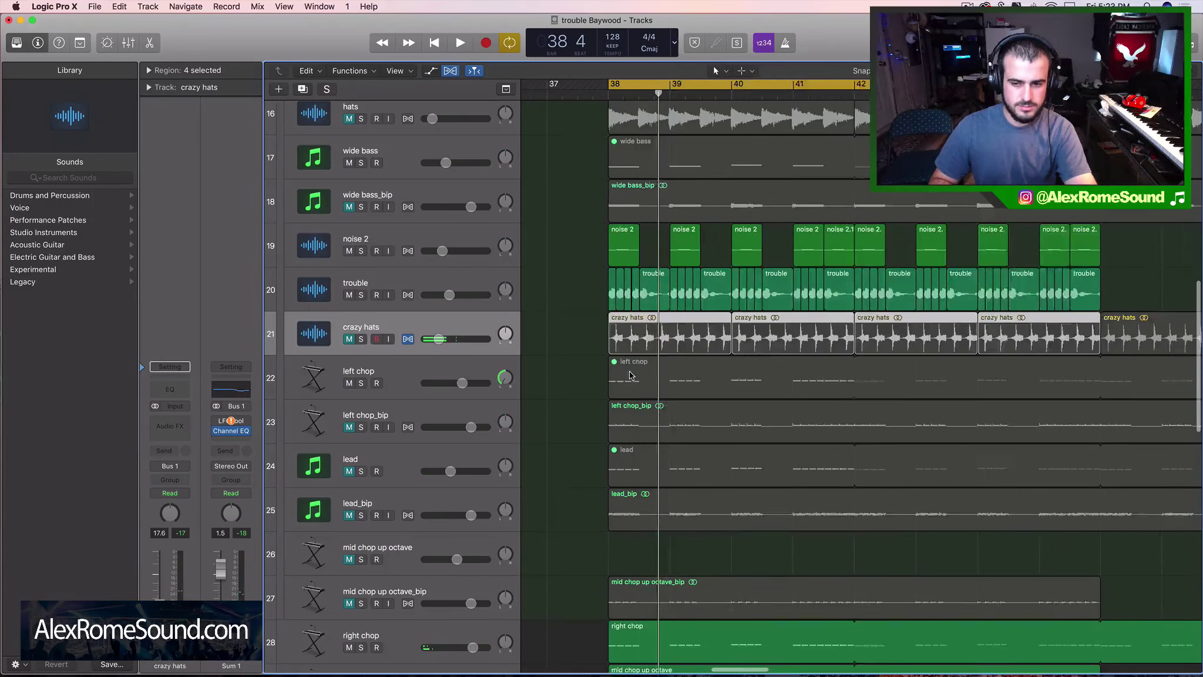
Step: Add a new audio track directly below the duplicated right chop track
key("super+Left")
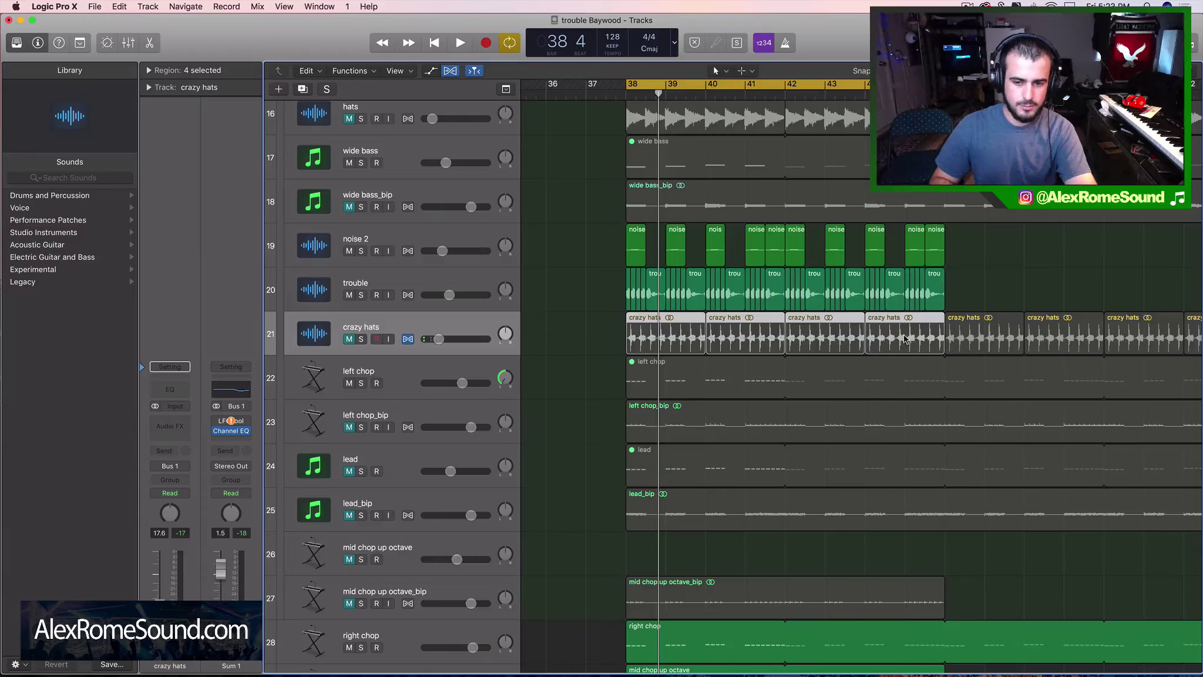
scroll(715, 352, "up", 3)
scroll(715, 354, "up", 1)
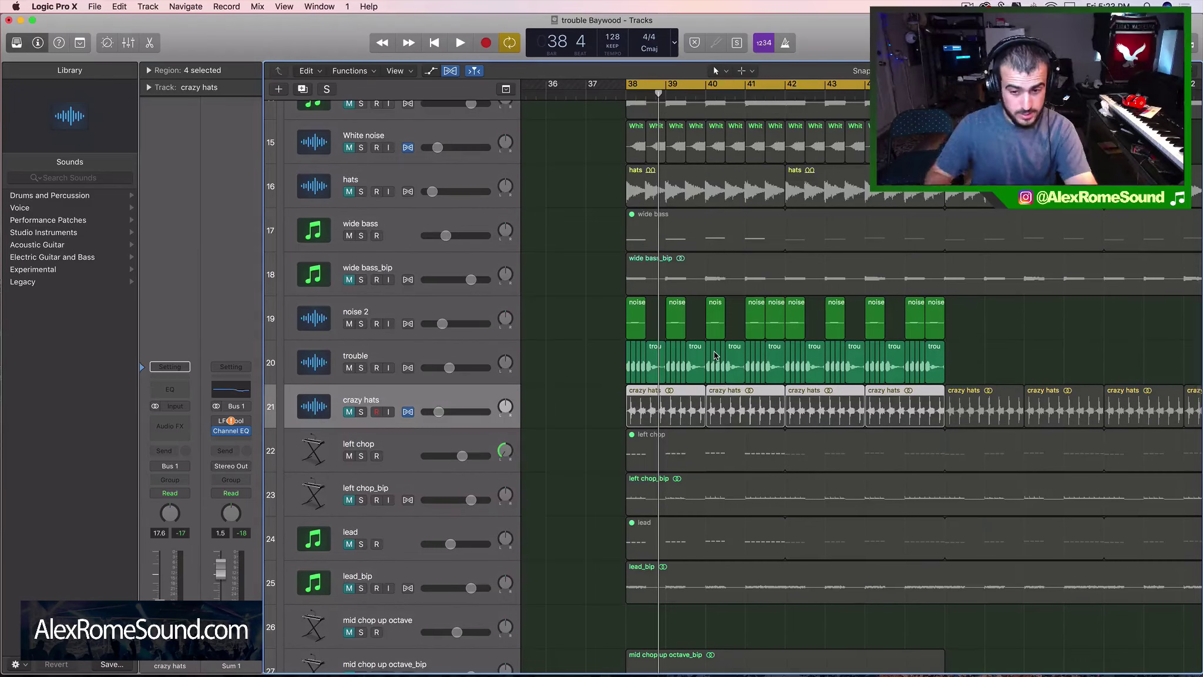
scroll(715, 354, "down", 10)
left_click(393, 326)
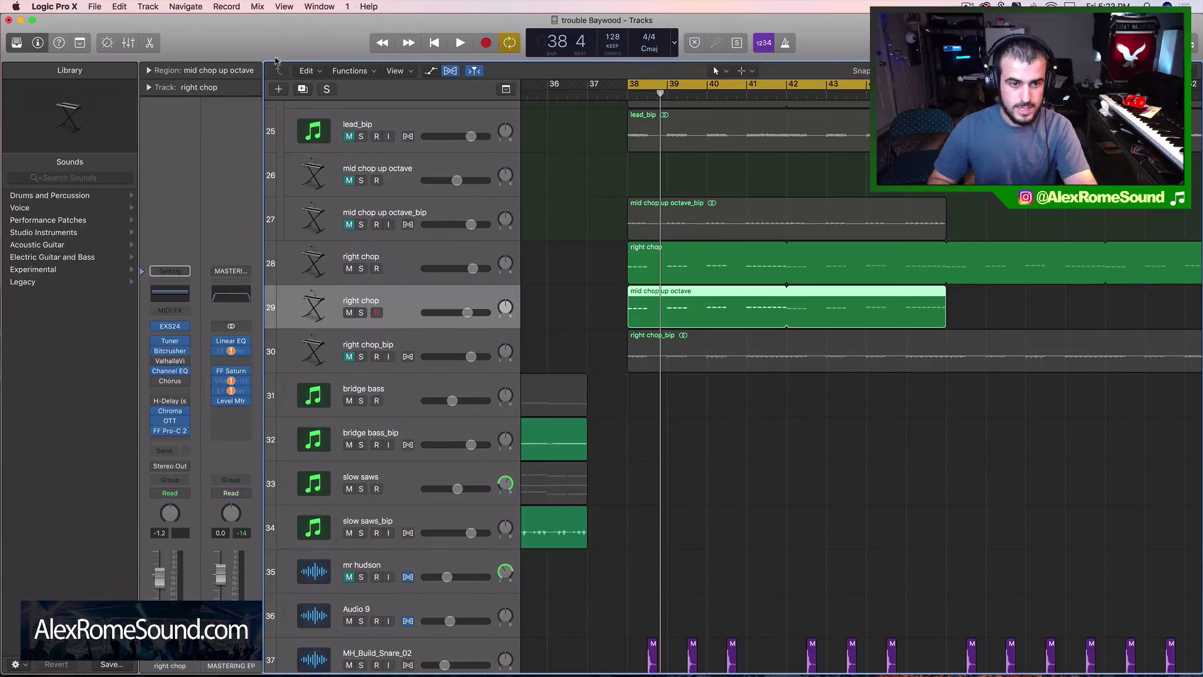
left_click(148, 7)
left_click(157, 33)
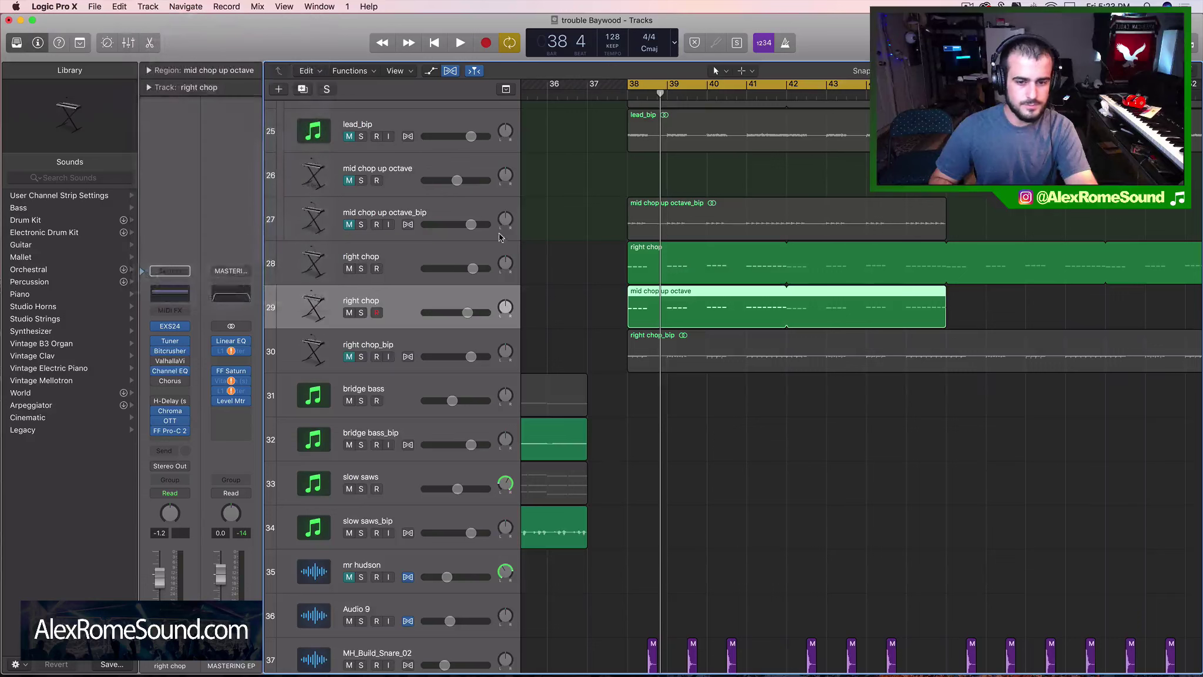
Step: Switch to Splice, move its window aside and search the projects for "rasp"
left_click(1002, 5)
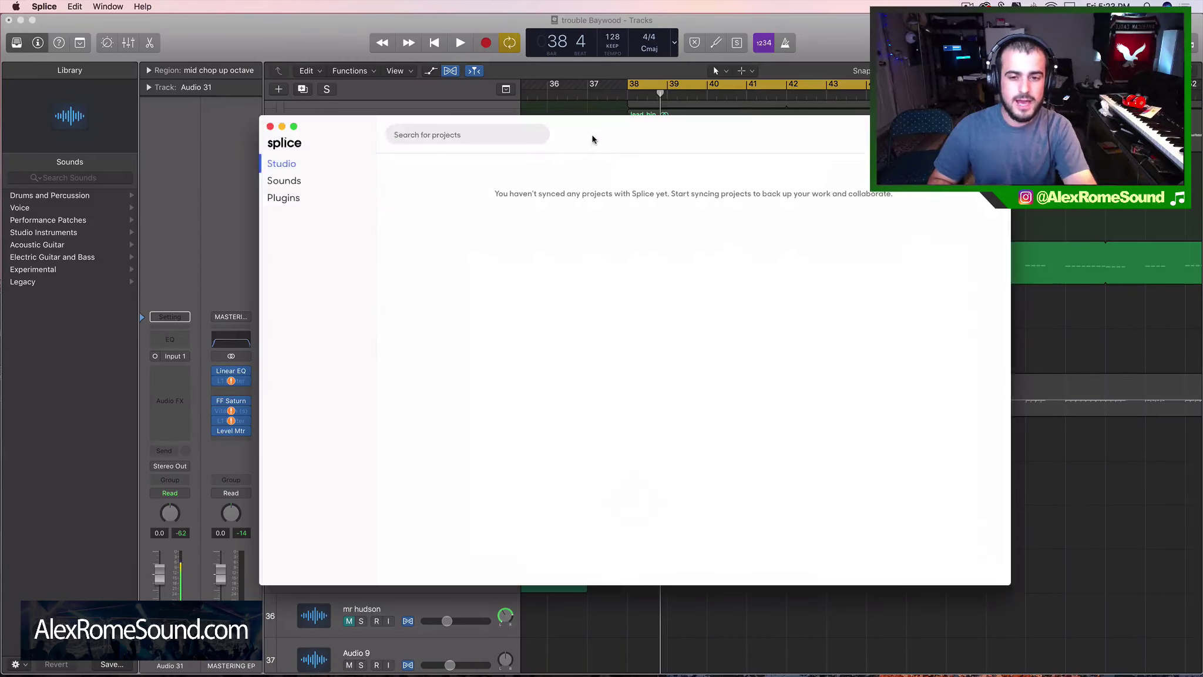
left_click_drag(593, 136, 853, 164)
left_click(783, 162)
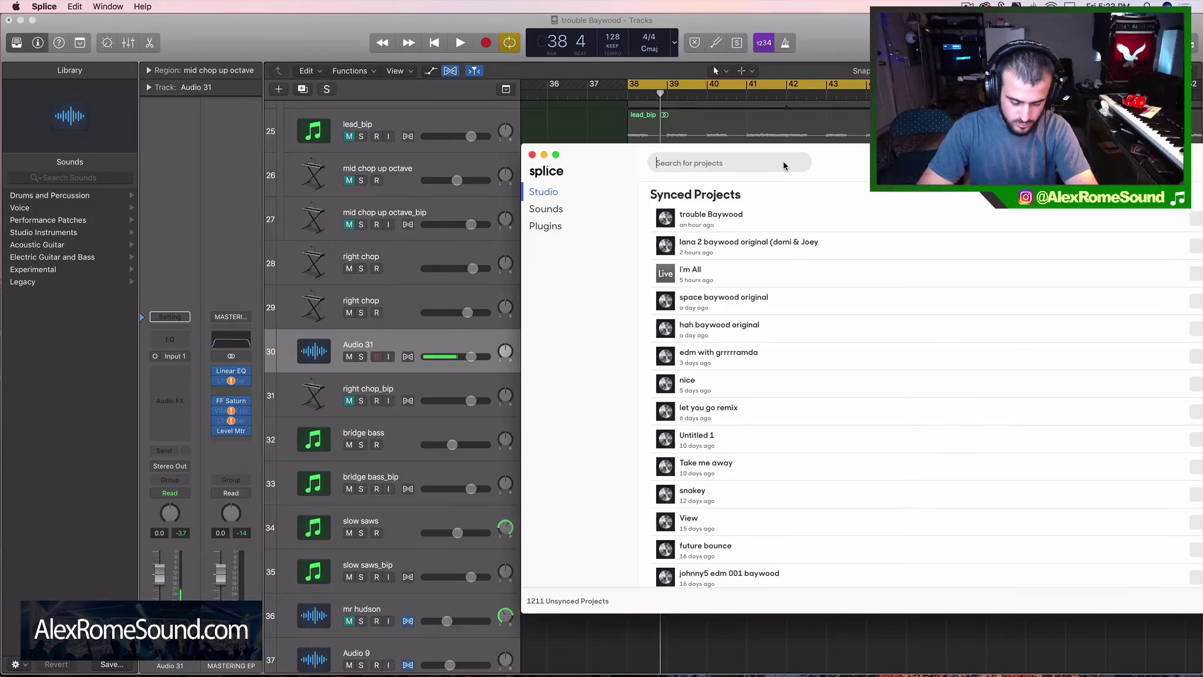
type("rasp")
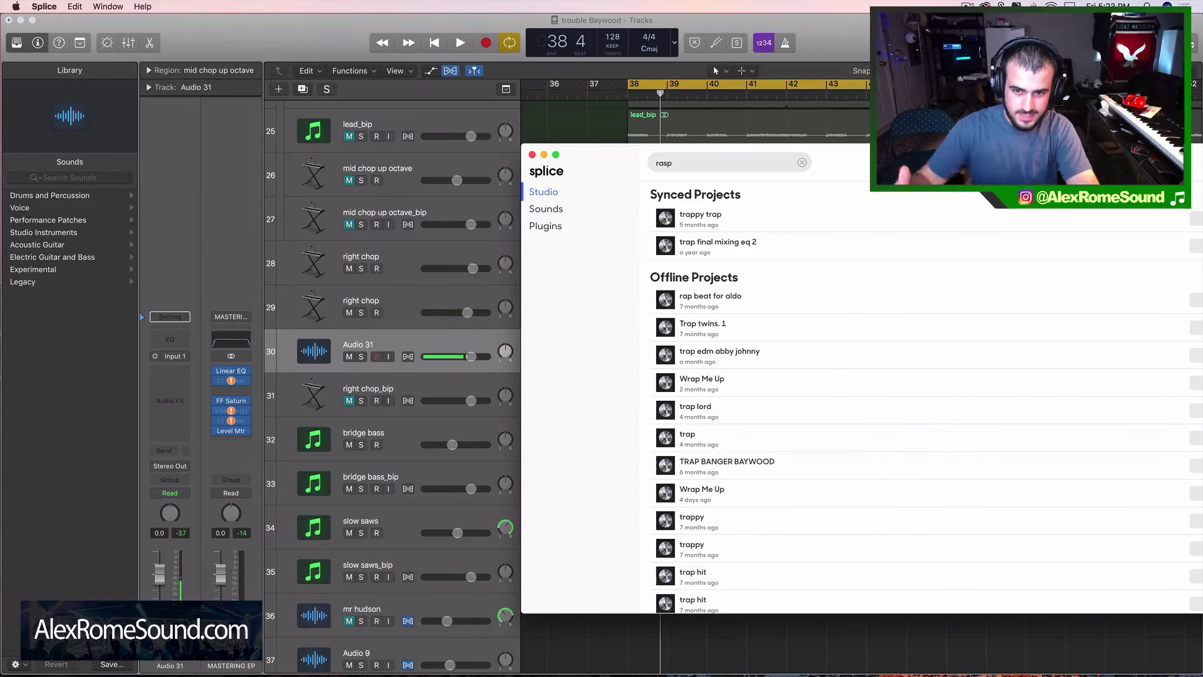
Step: Search the Splice sounds for "cymbal" and place Crash_Rasp.wav on the new audio track at bar 38
left_click(546, 208)
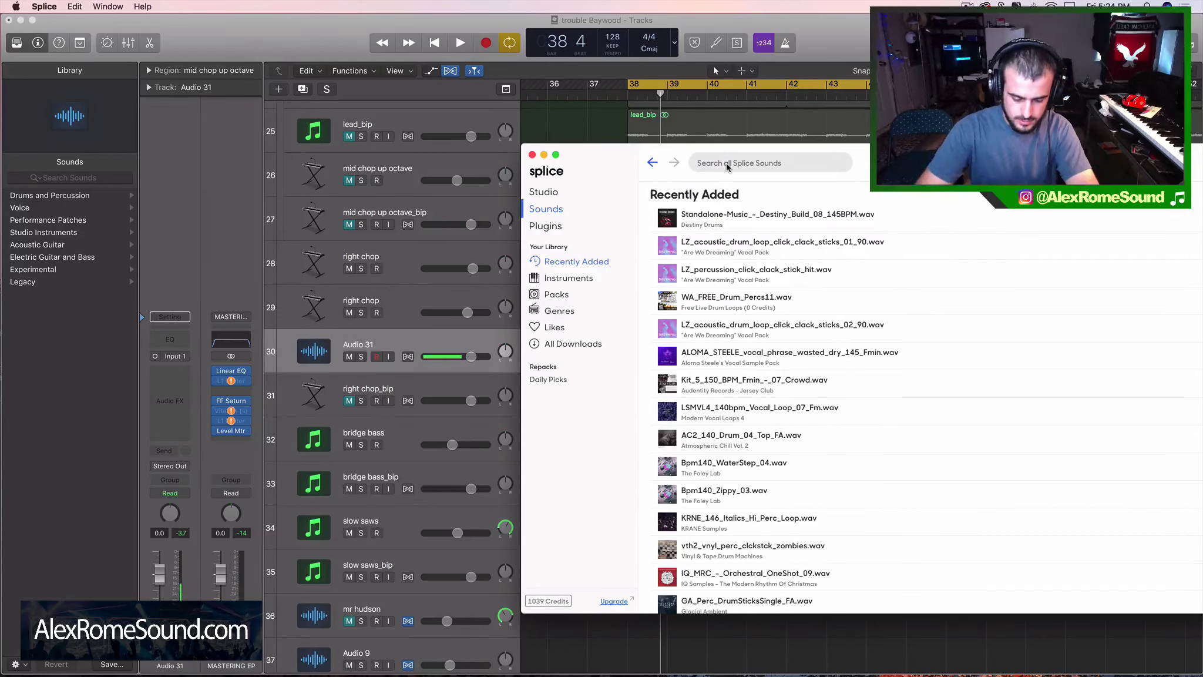
type("cy,bal")
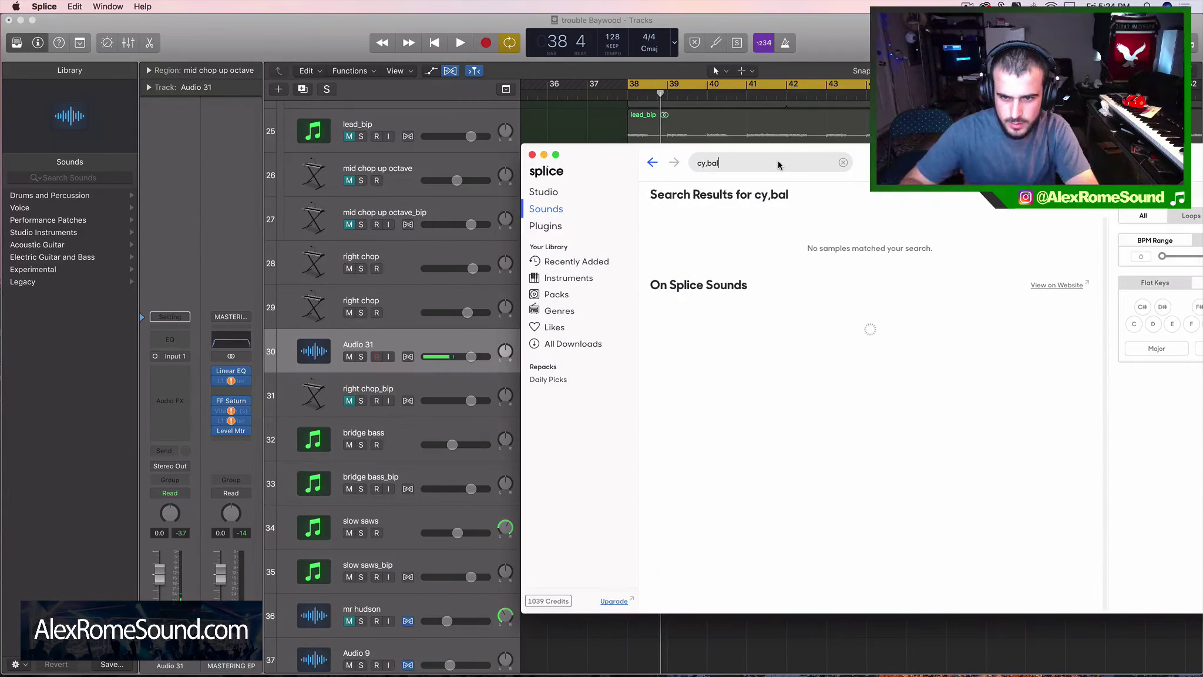
type("m")
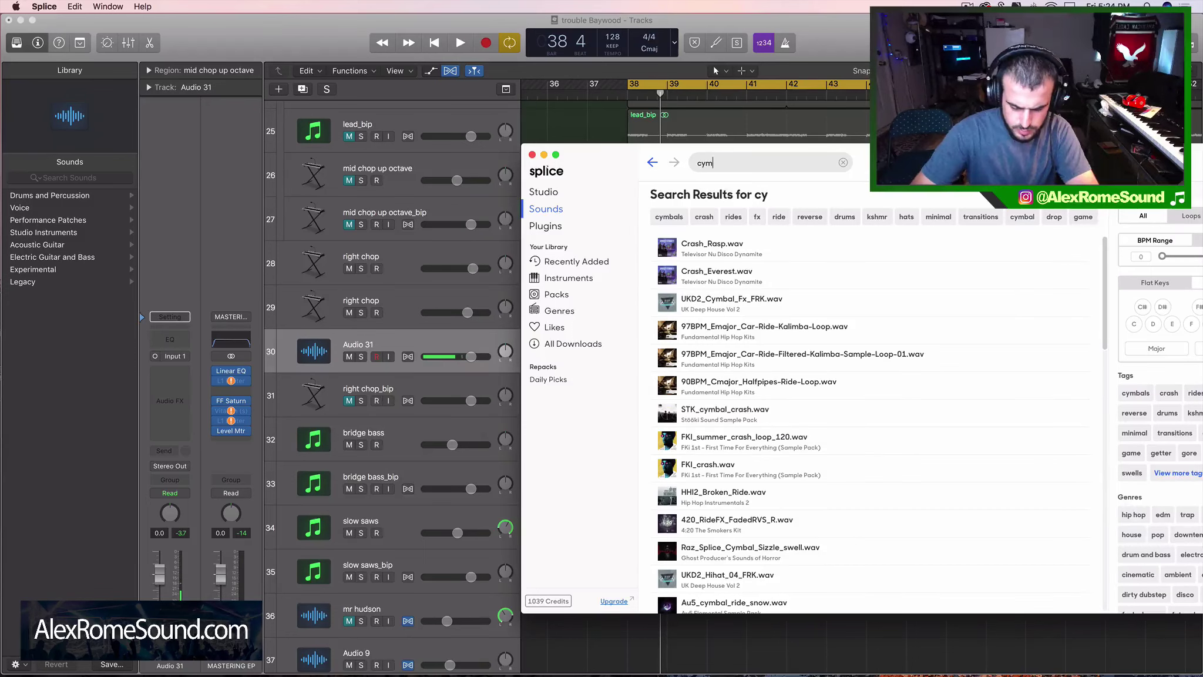
type("bal")
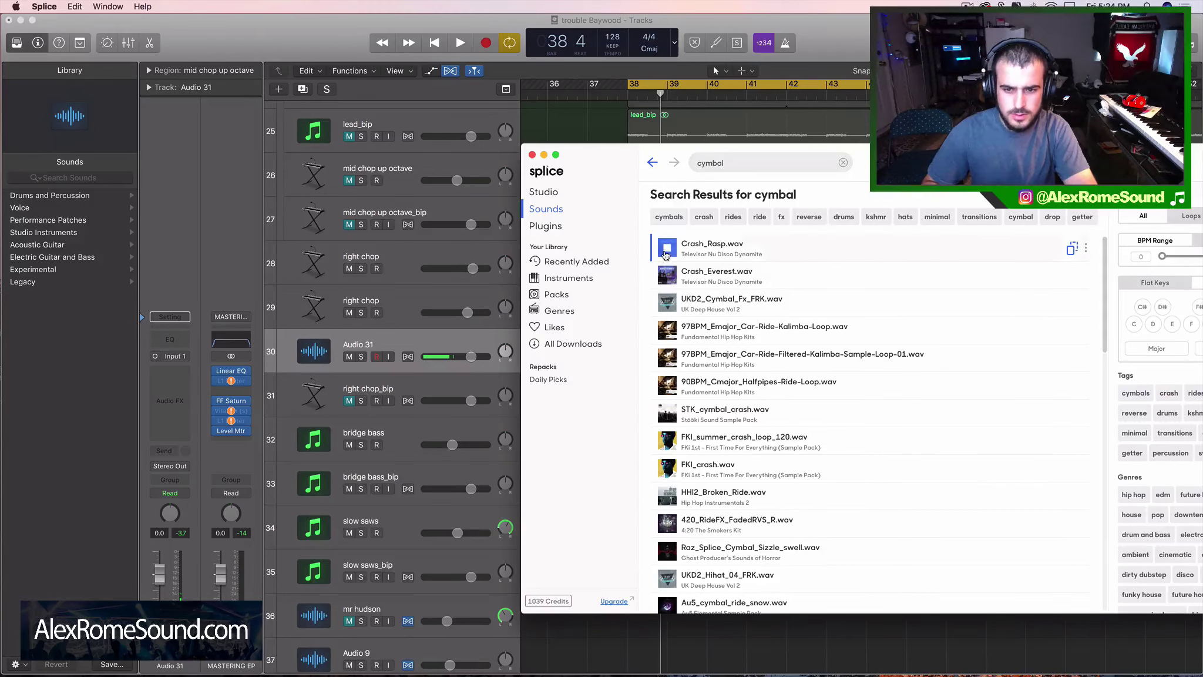
left_click_drag(608, 150, 999, 213)
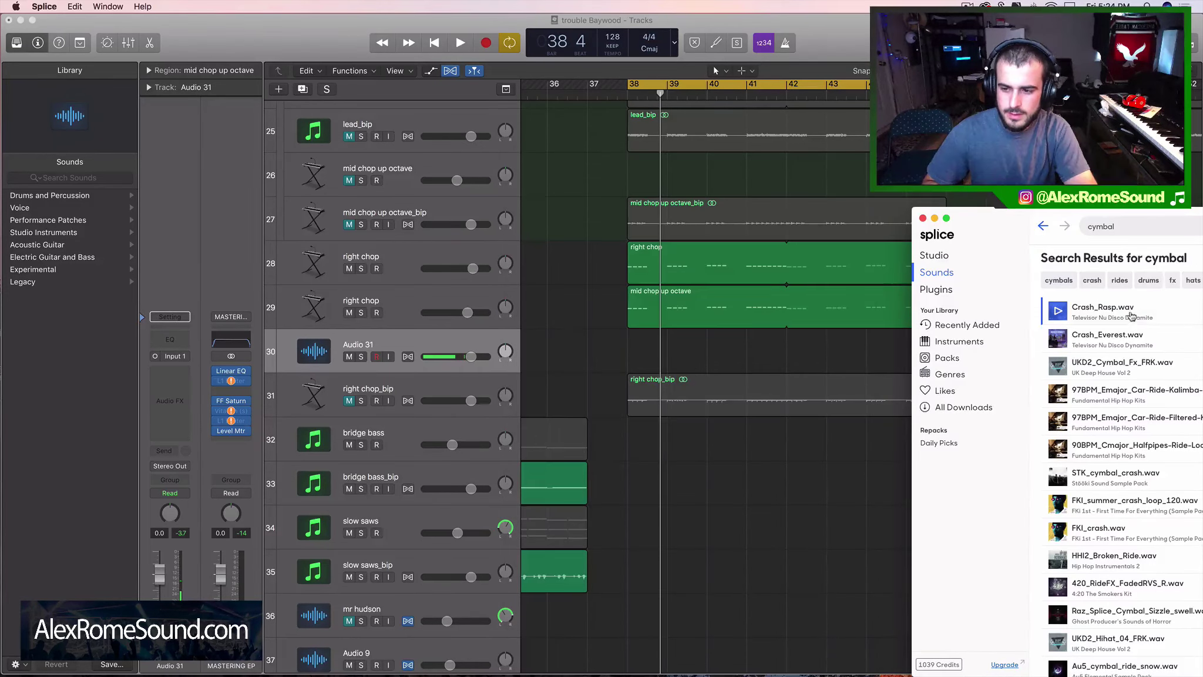
left_click_drag(1131, 317, 632, 355)
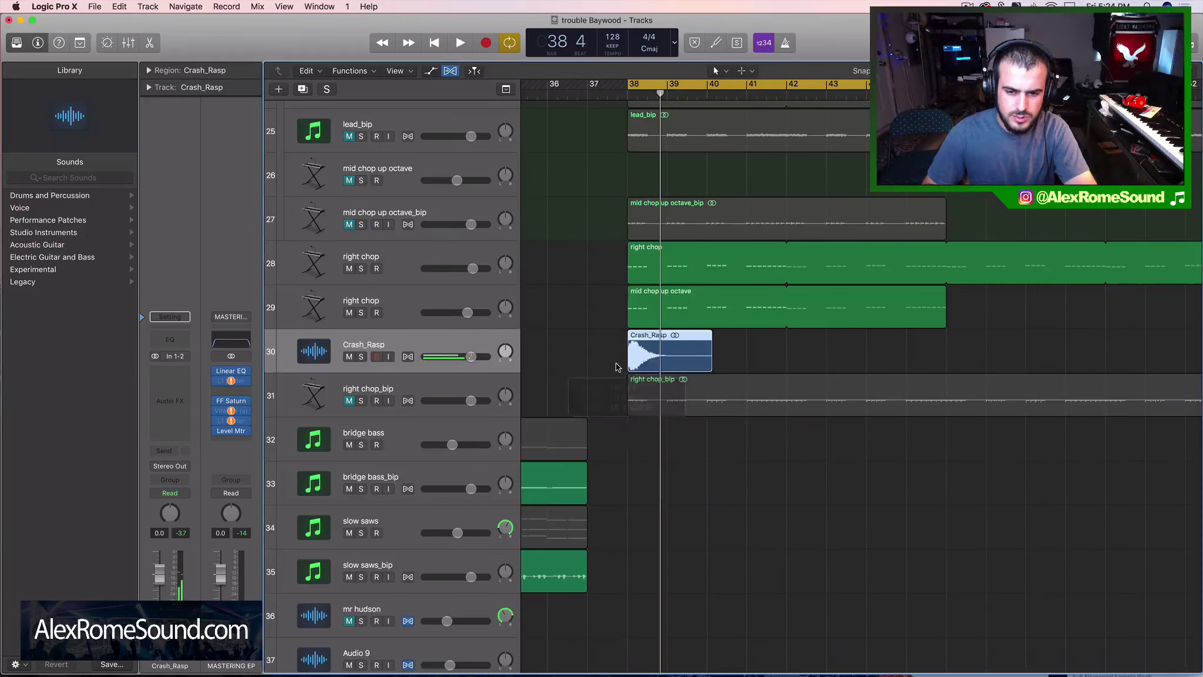
Step: Repeat the Crash_Rasp region at one-bar intervals so that bars 38 to 41 each start with a crash
key("super+r")
left_click_drag(755, 357, 725, 360)
left_click(646, 352, "shift")
key("super+r")
left_click(938, 358)
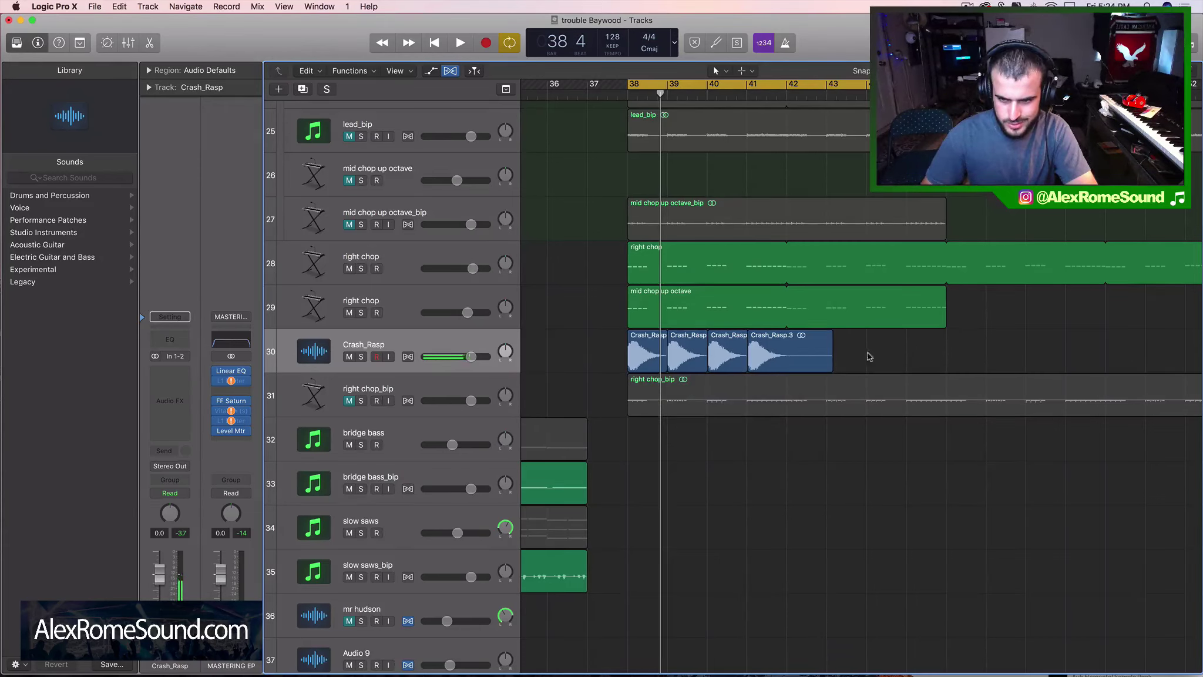
Step: Repeat the four Crash_Rasp regions as a group so the crashes also cover bars 42 to 45
left_click_drag(869, 356, 612, 349)
key("super+r")
left_click_drag(850, 353, 821, 358)
key("super+Right")
key("super+Right")
key("super+Right")
key("super+Right")
key("super+Right")
key("super+Left")
key("super+Left")
key("super+Left")
key("super+Left")
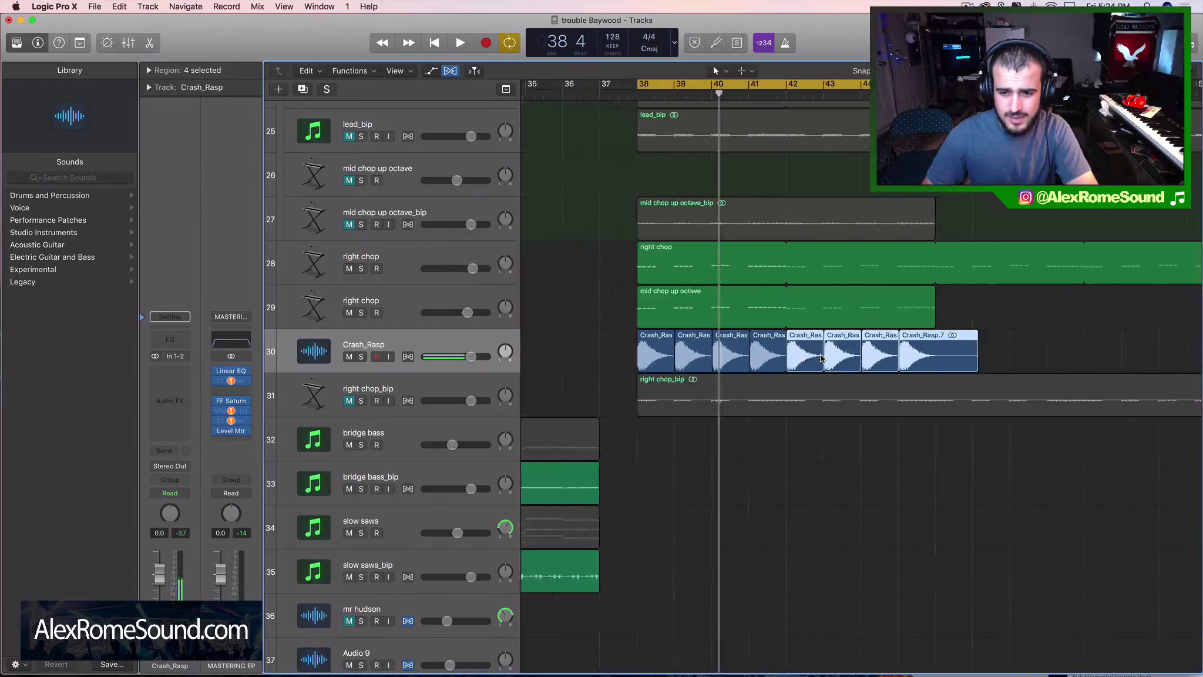
key("super+Right")
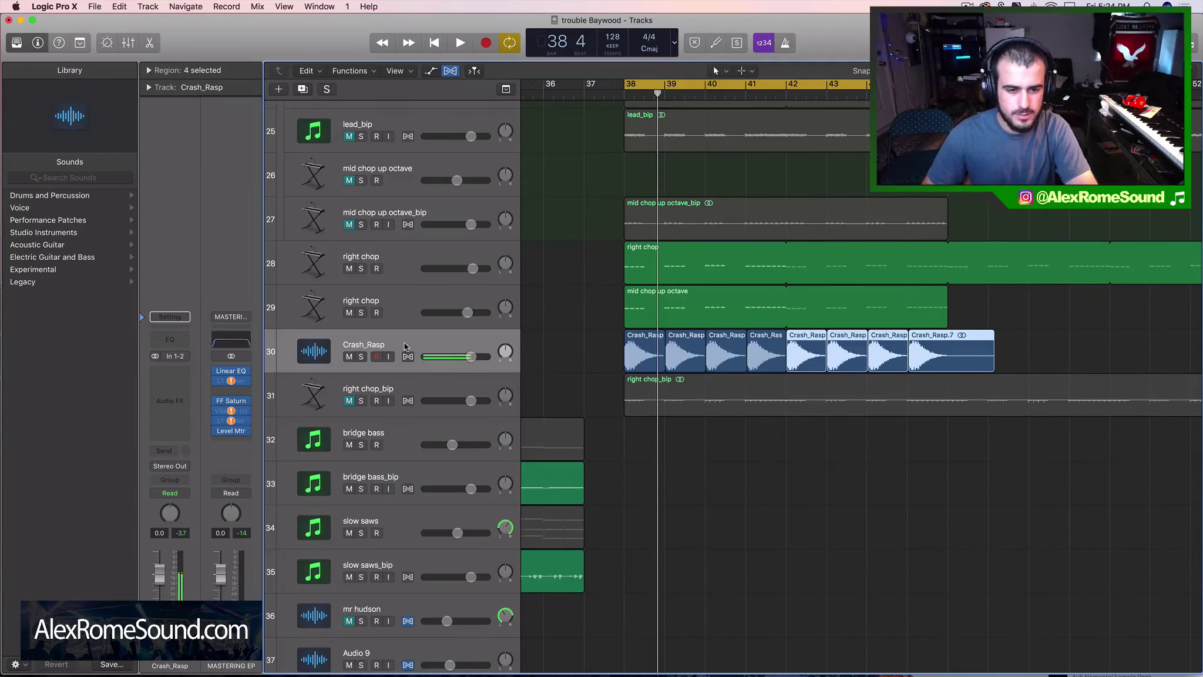
Step: Lower the Crash_Rasp track's volume to about -23.5 dB during playback and add another audio track beneath it
left_click(404, 347)
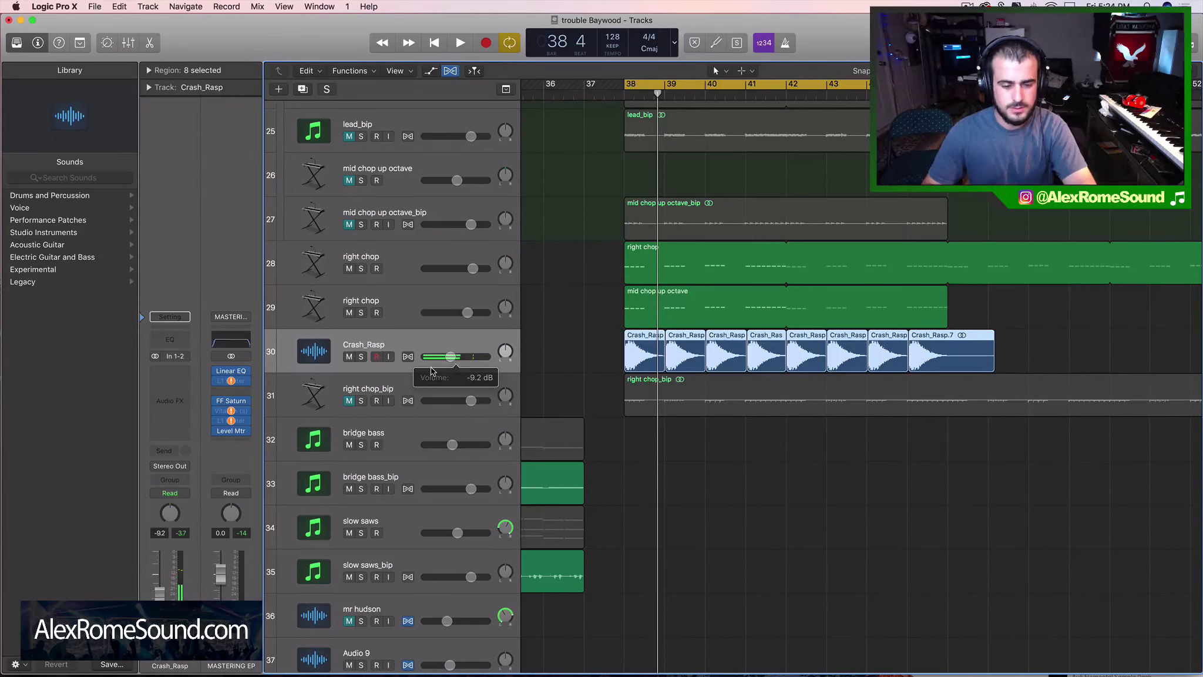
key("space")
left_click_drag(451, 357, 435, 356)
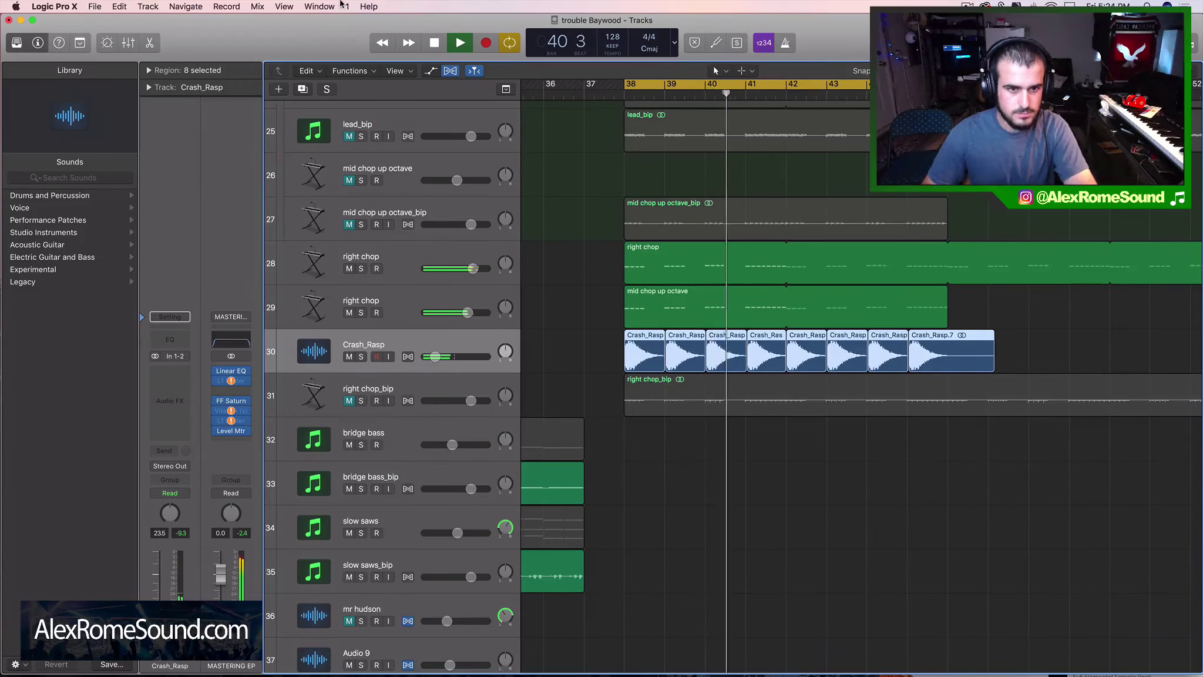
key("alt+super+a")
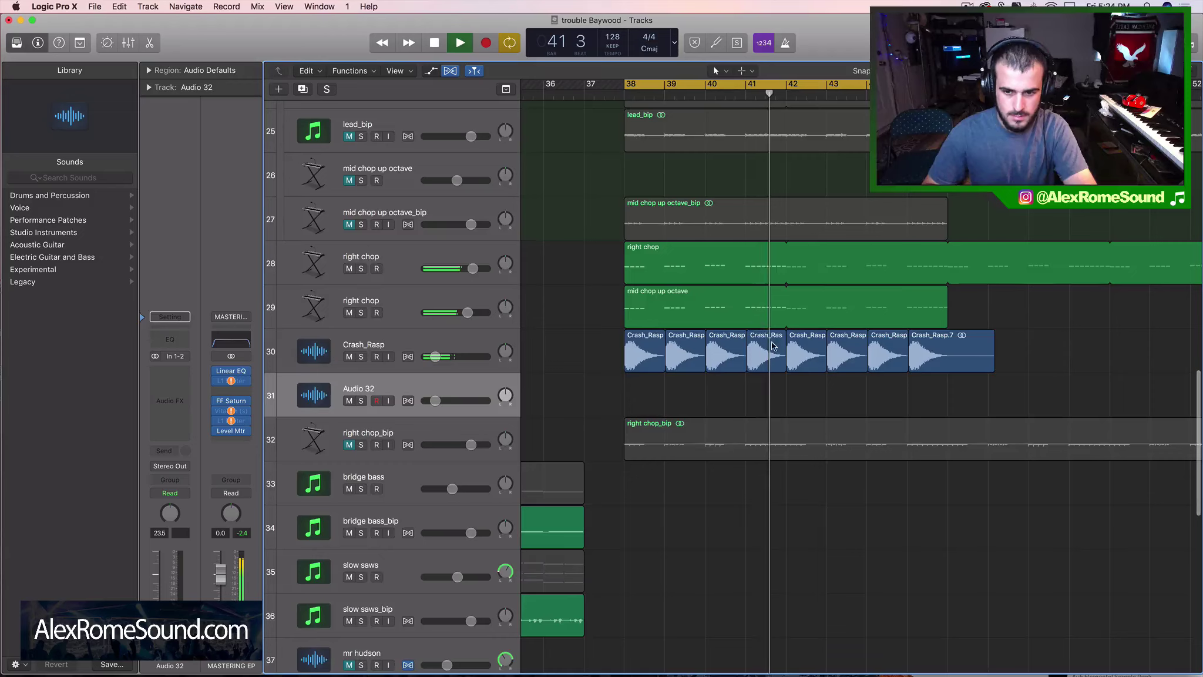
Step: Shorten all the Crash_Rasp regions by half a bar, play the result and delete the region at bar 41
scroll(790, 376, "down", 1)
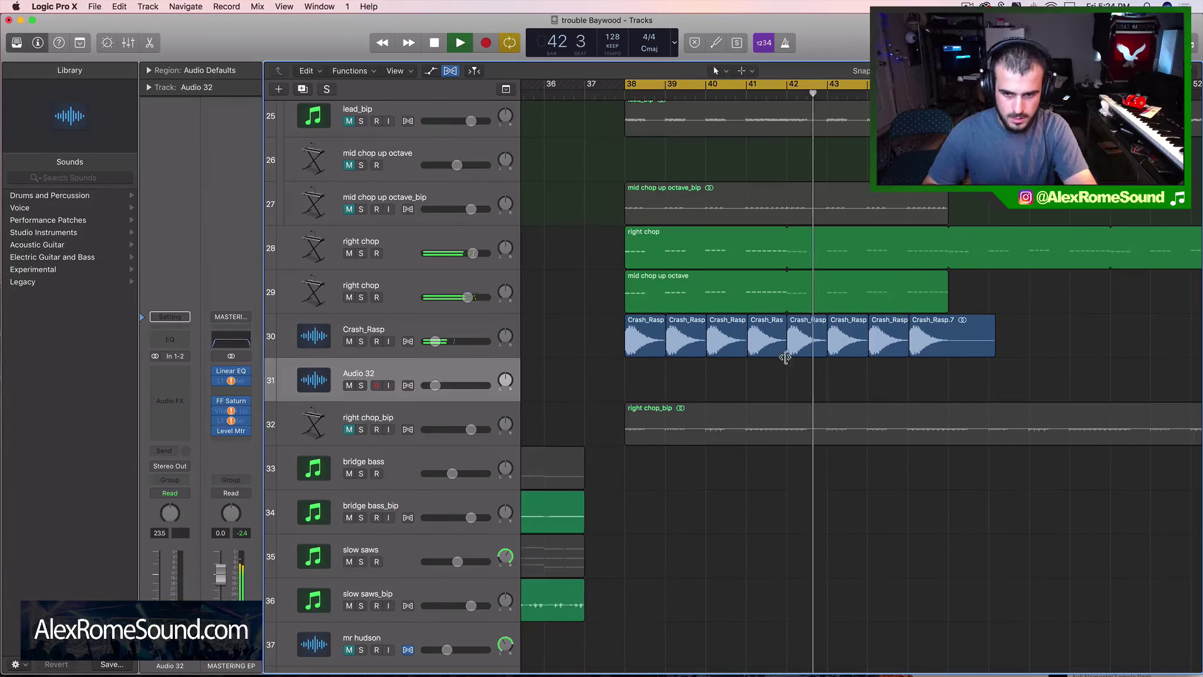
key("space")
left_click_drag(950, 368, 645, 353)
key("shift+space")
left_click(721, 395)
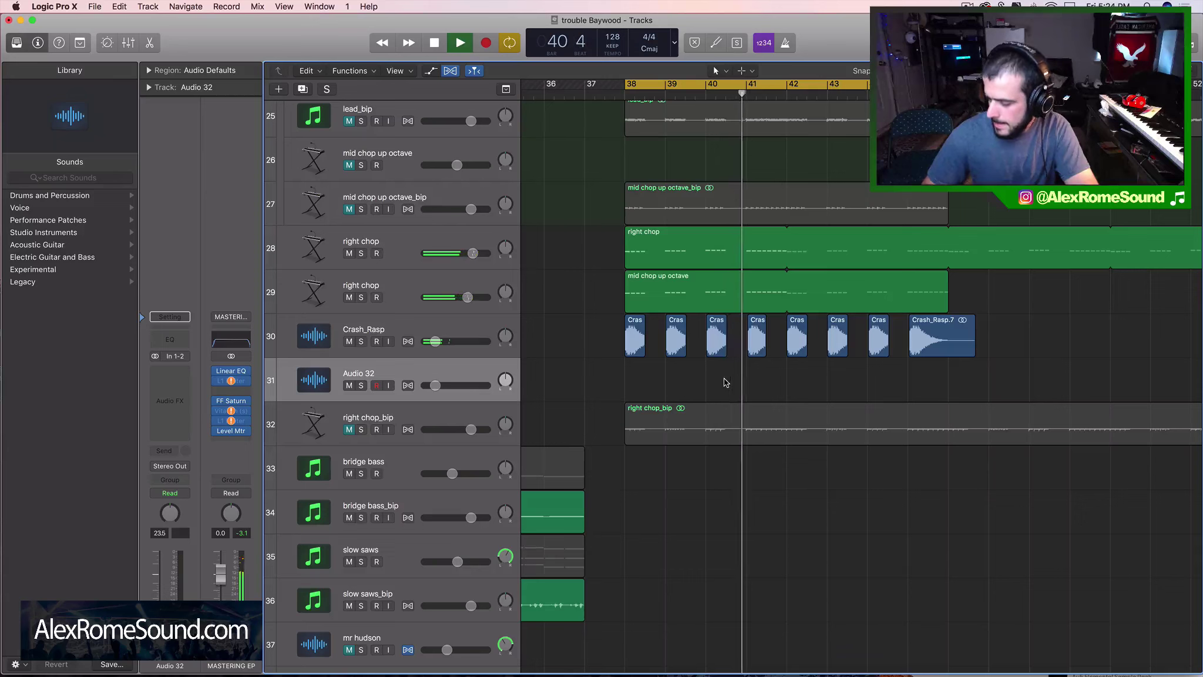
left_click(756, 353)
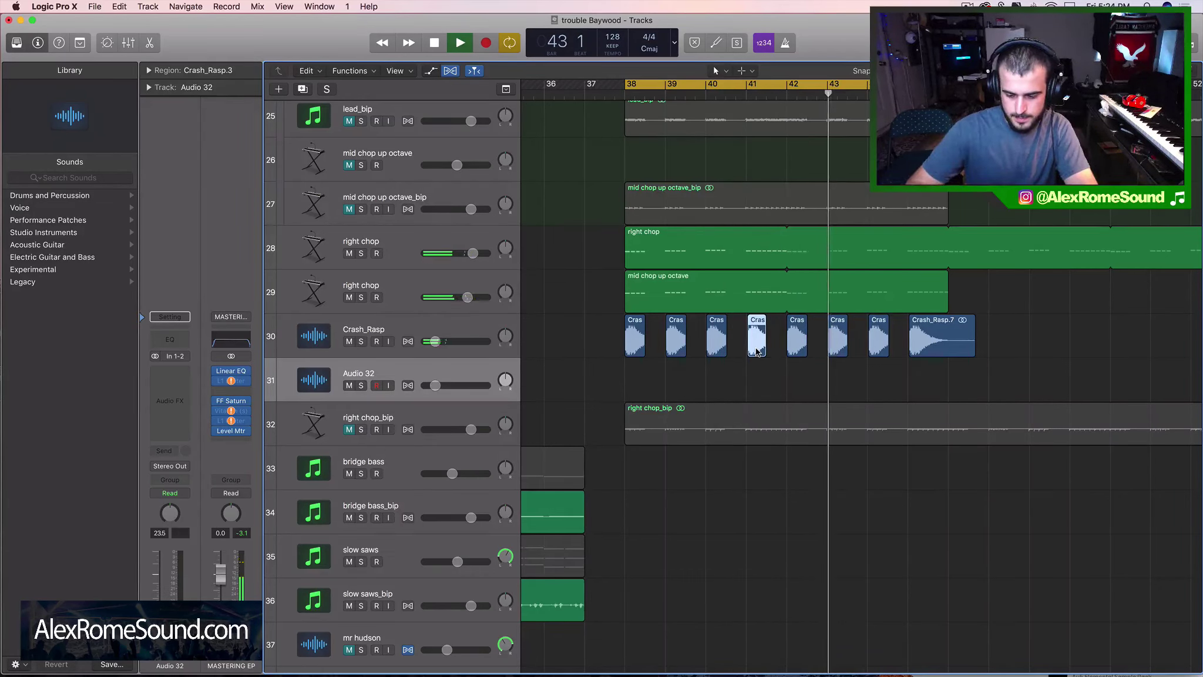
key("Delete")
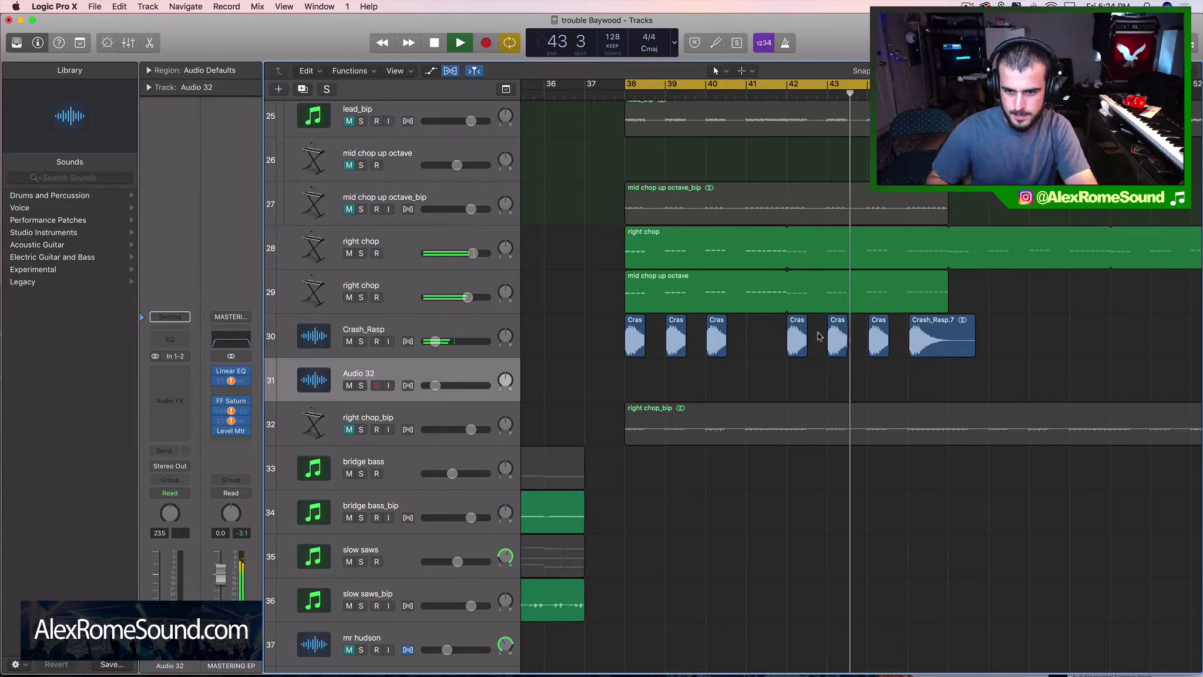
Step: Delete the Crash_Rasp region at bar 45 and stop playback
left_click(925, 339)
key("Delete")
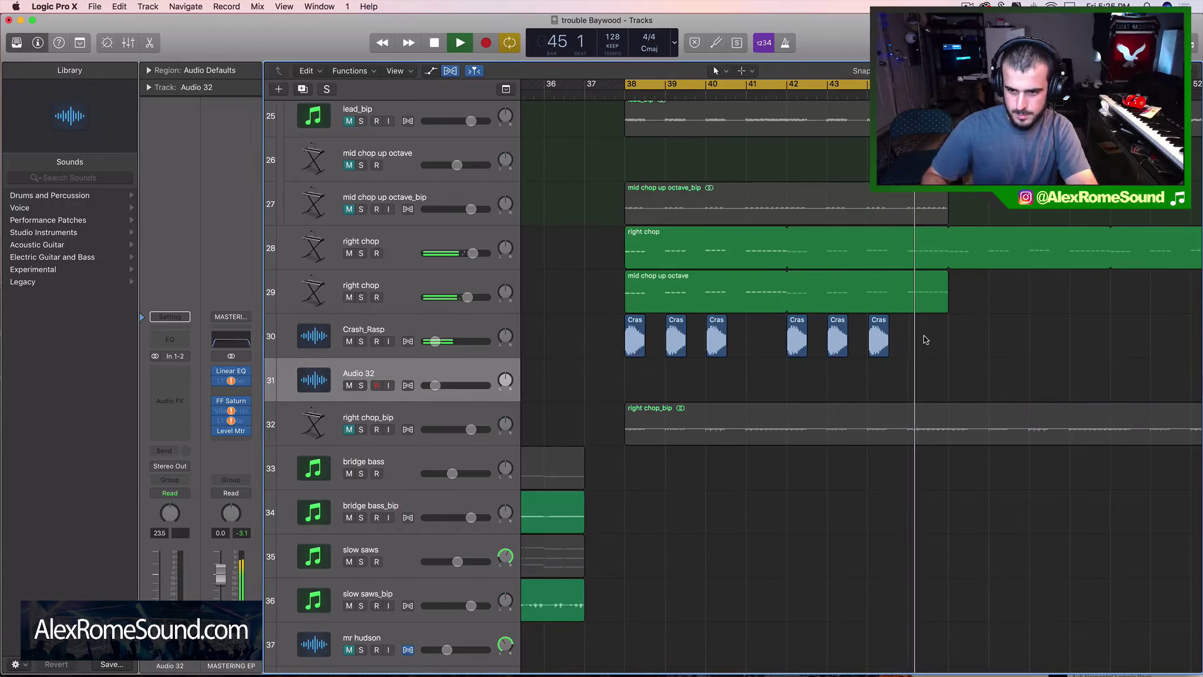
key("space")
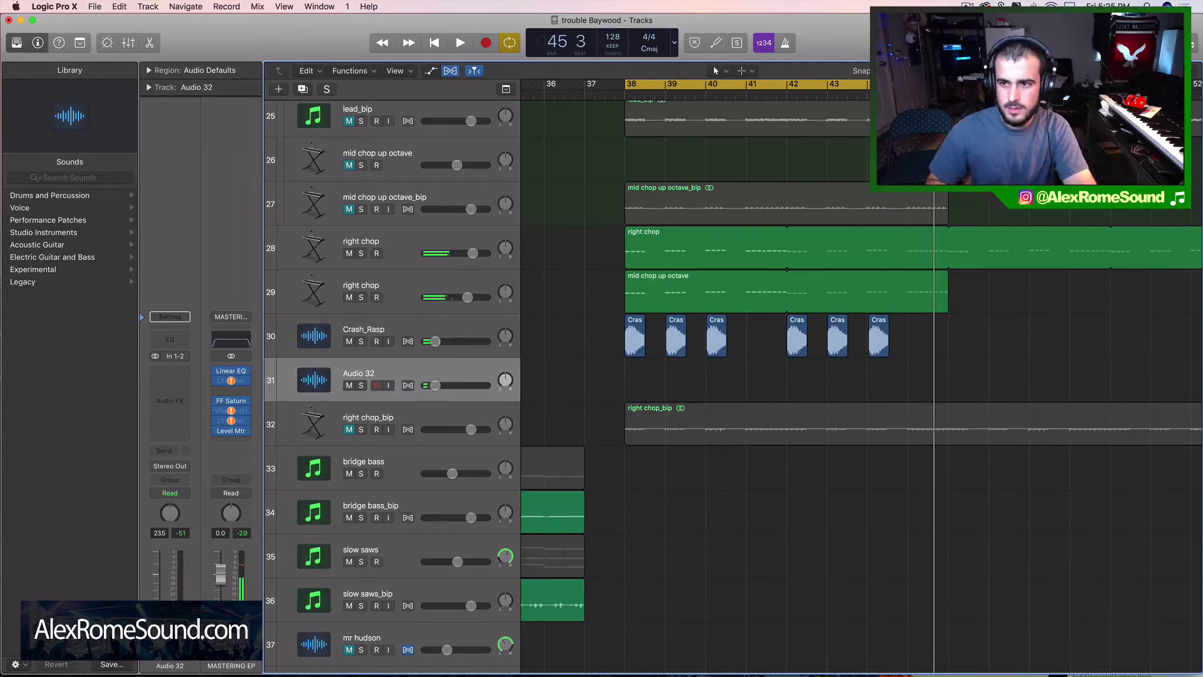
Step: Switch to Splice, search for "open" and place R_W_Open_Hat_3.wav on the Audio 32 track at bar 38
left_click(992, 4)
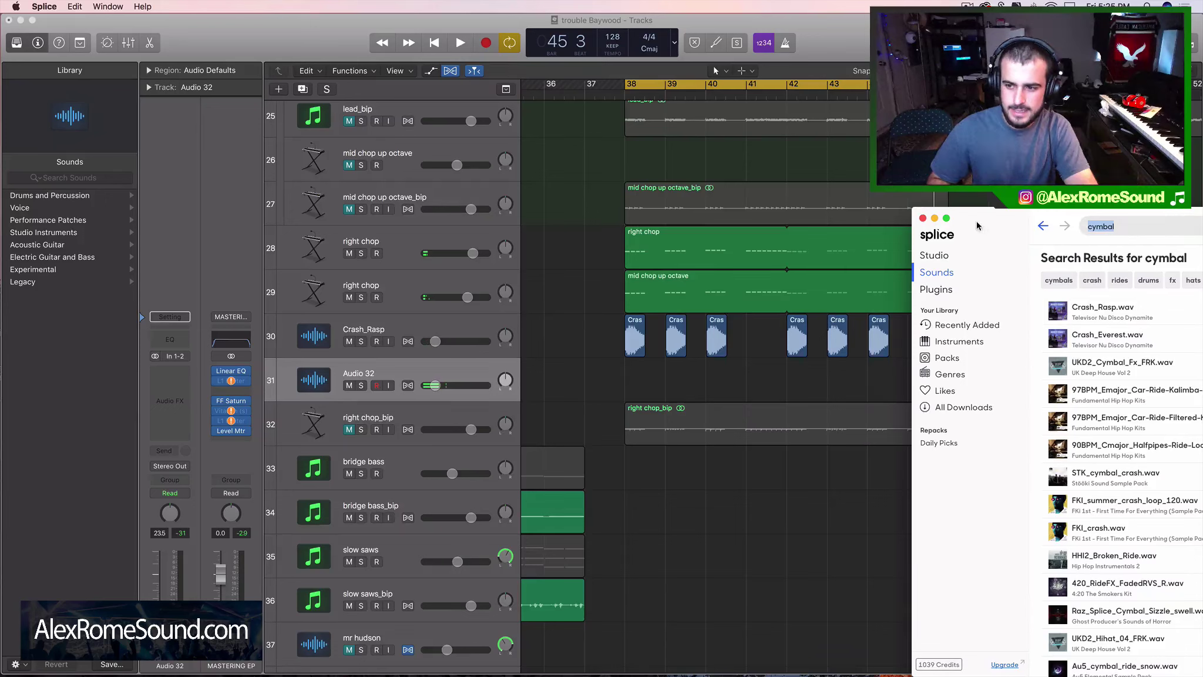
type("open")
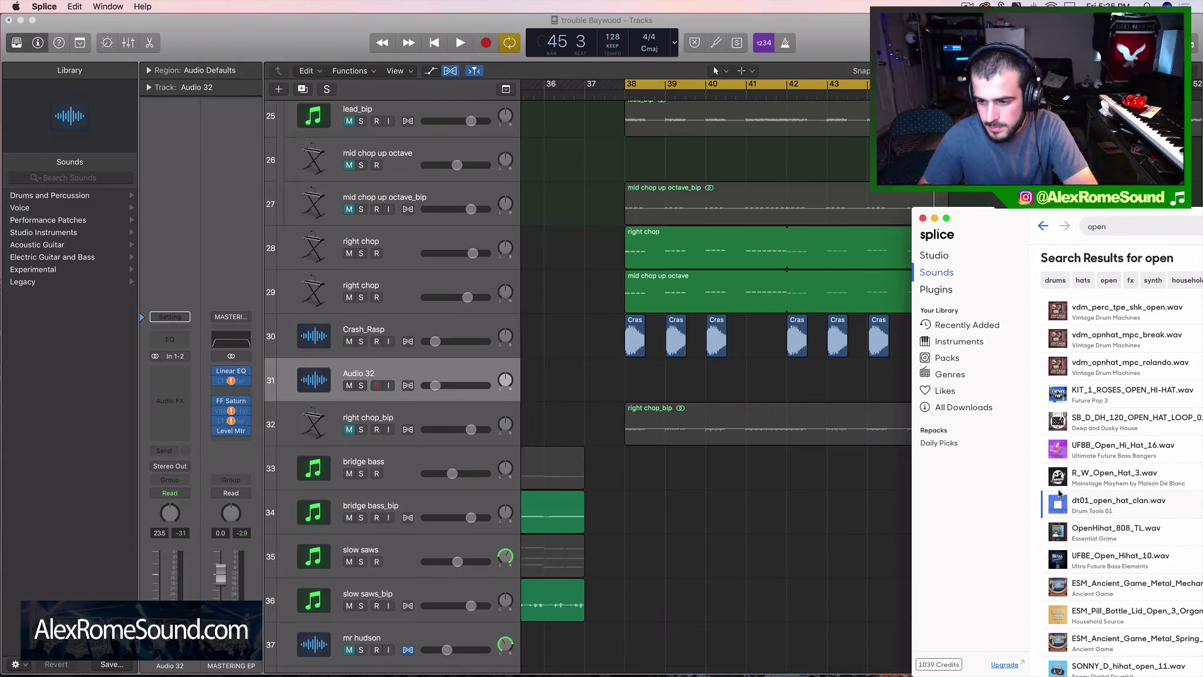
mouse_move(769, 424)
left_mouse_down()
mouse_move(624, 349)
mouse_move(624, 377)
mouse_move(595, 390)
left_mouse_up()
Step: Repeat the R_W_Open_Hat_3 region and move the copy so it starts on beat 2 of bar 38, checking it in playback
left_click(680, 381)
key("space")
key("super+r")
key("space")
scroll(632, 390, "up", 5)
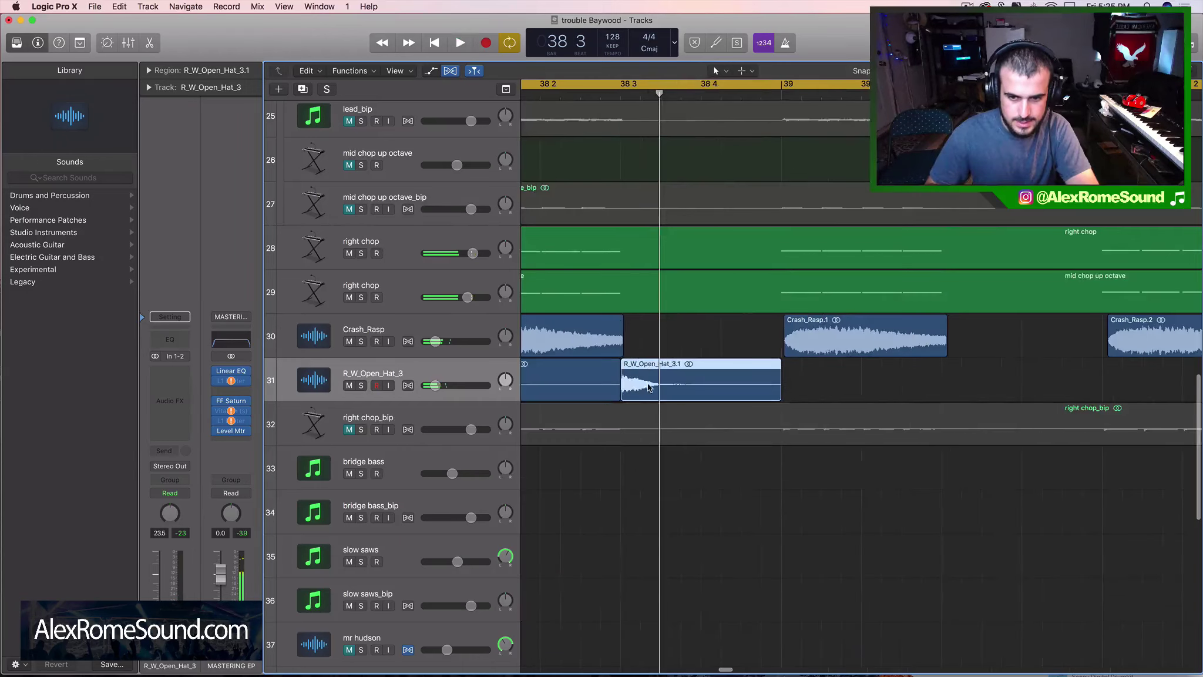
scroll(649, 386, "left", 3)
left_click_drag(762, 370, 633, 369)
key("space")
scroll(730, 358, "down", 4)
scroll(840, 369, "right", 2)
key("space")
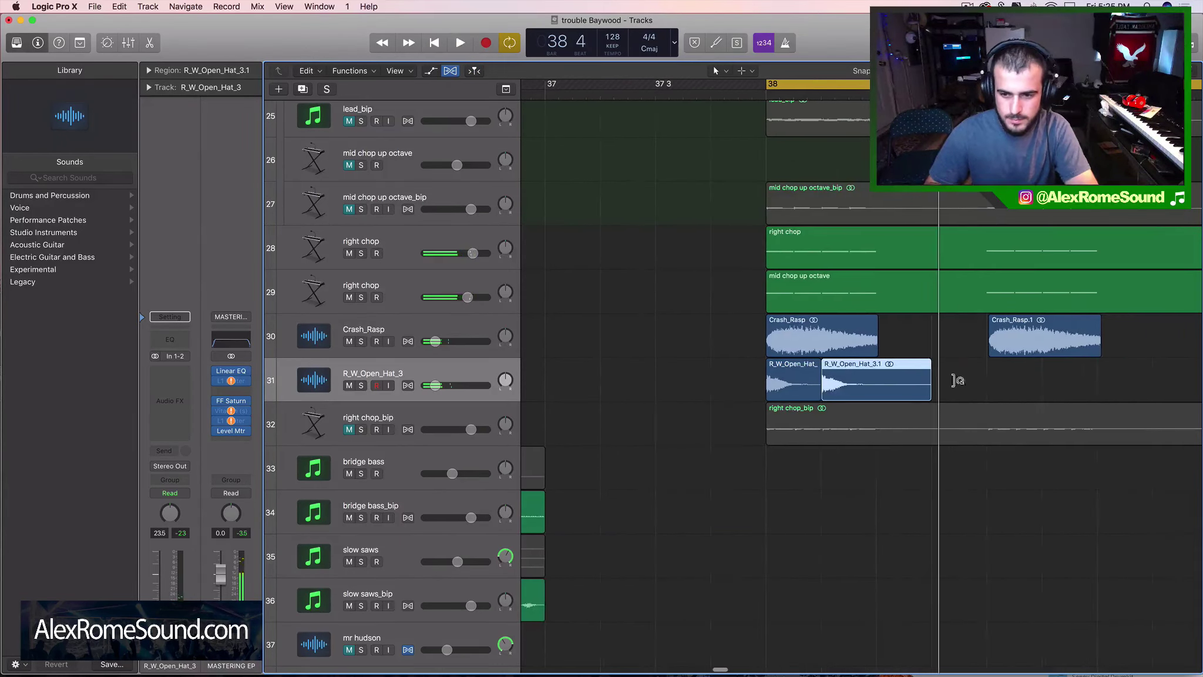
Step: Repeat the pair of open hat regions and move the copies onto beats 3 and 4 of bar 38
left_click(771, 393, "shift")
key("super+r")
left_click_drag(927, 371, 874, 371)
key("super+Left")
key("super+Left")
Step: Repeat the four open hat regions and move the copies to the start of bar 39
key("super+r")
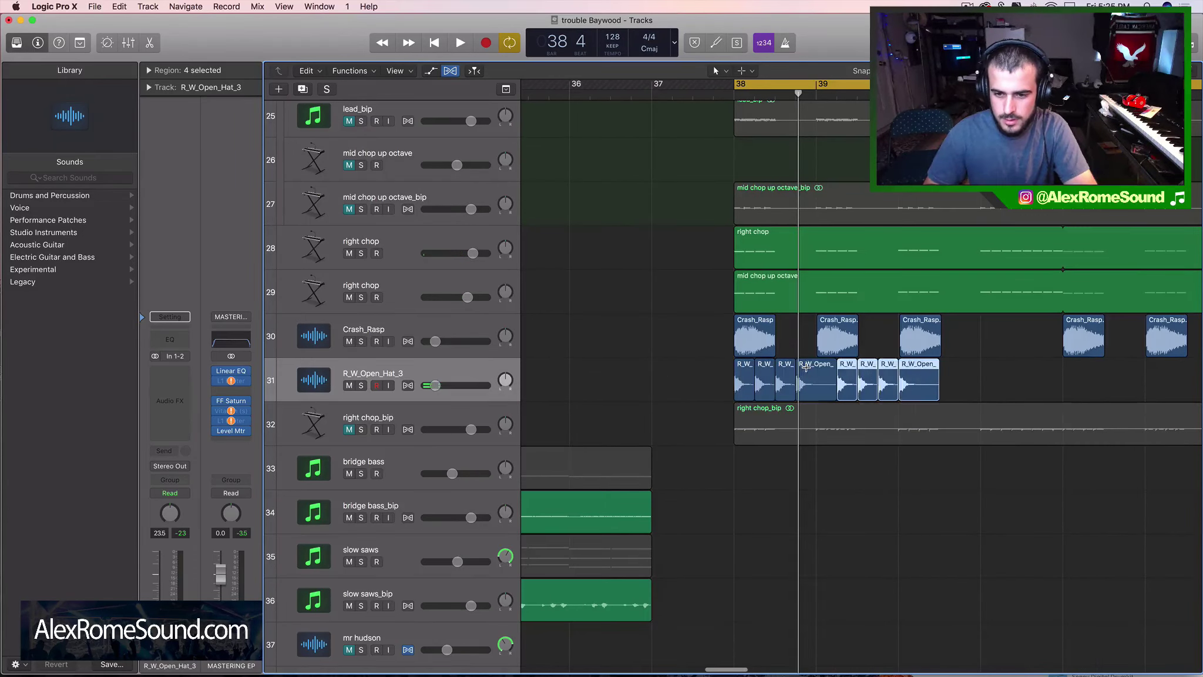
key("super+Right")
key("super+Right")
key("super+Right")
left_click_drag(860, 380, 628, 385)
Step: Repeat the eight open hat regions and move the copies so the hats also cover bars 40 and 41
key("super+Left")
key("super+Left")
key("super+Left")
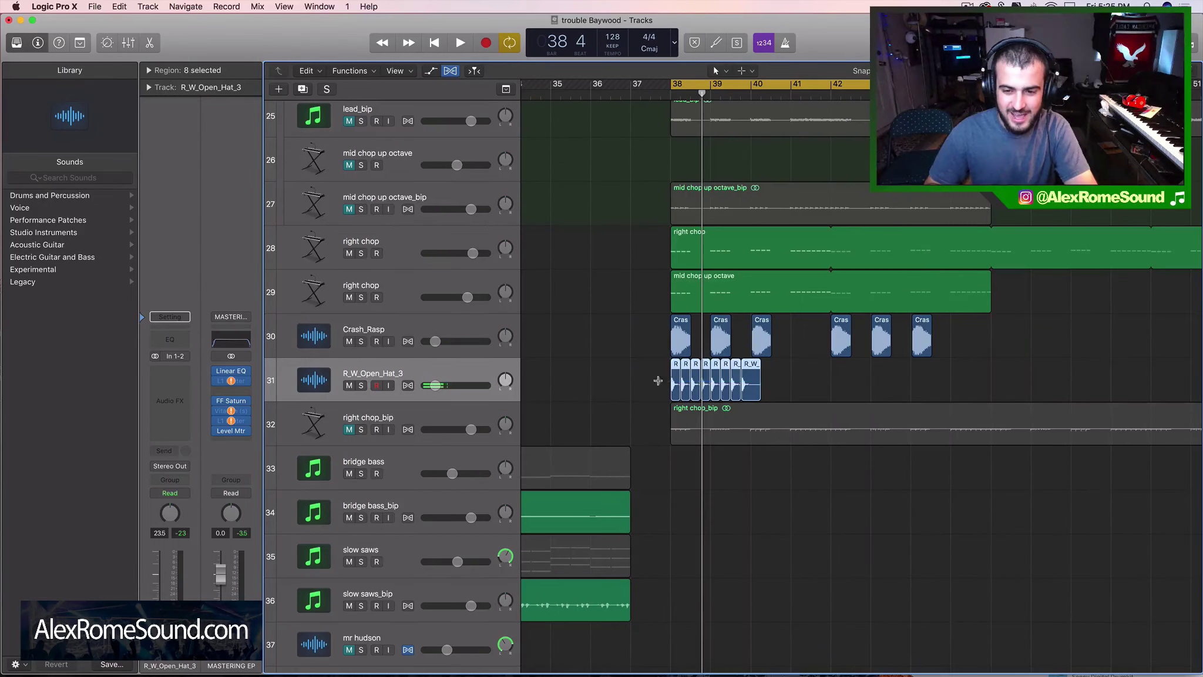
key("super+Right")
key("super+Right")
key("super+Right")
left_click_drag(758, 388, 759, 385)
Step: Align the Crash_Rasp region at bar 40 with the bar line and adjust the Snap setting
left_click(754, 339)
left_click_drag(754, 339, 748, 336)
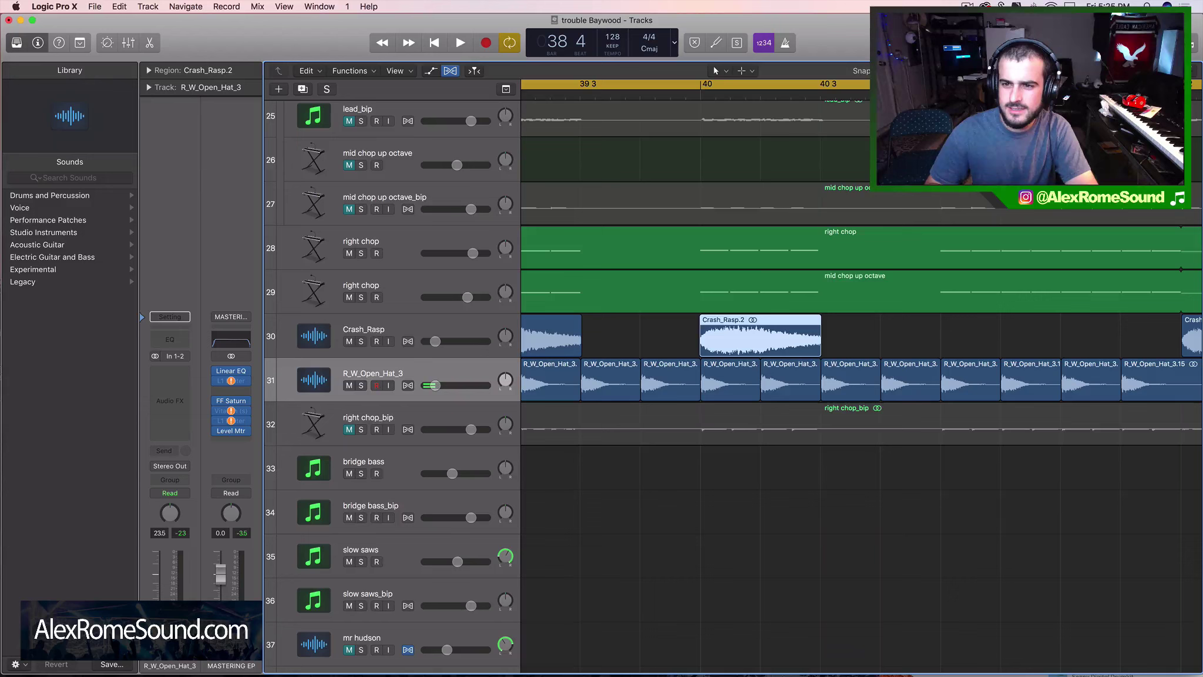
left_click(881, 71)
left_click(922, 117)
key("super+Left")
key("super+Left")
key("super+Left")
key("super+Left")
key("super+Left")
key("super+Left")
key("super+Left")
key("super+Left")
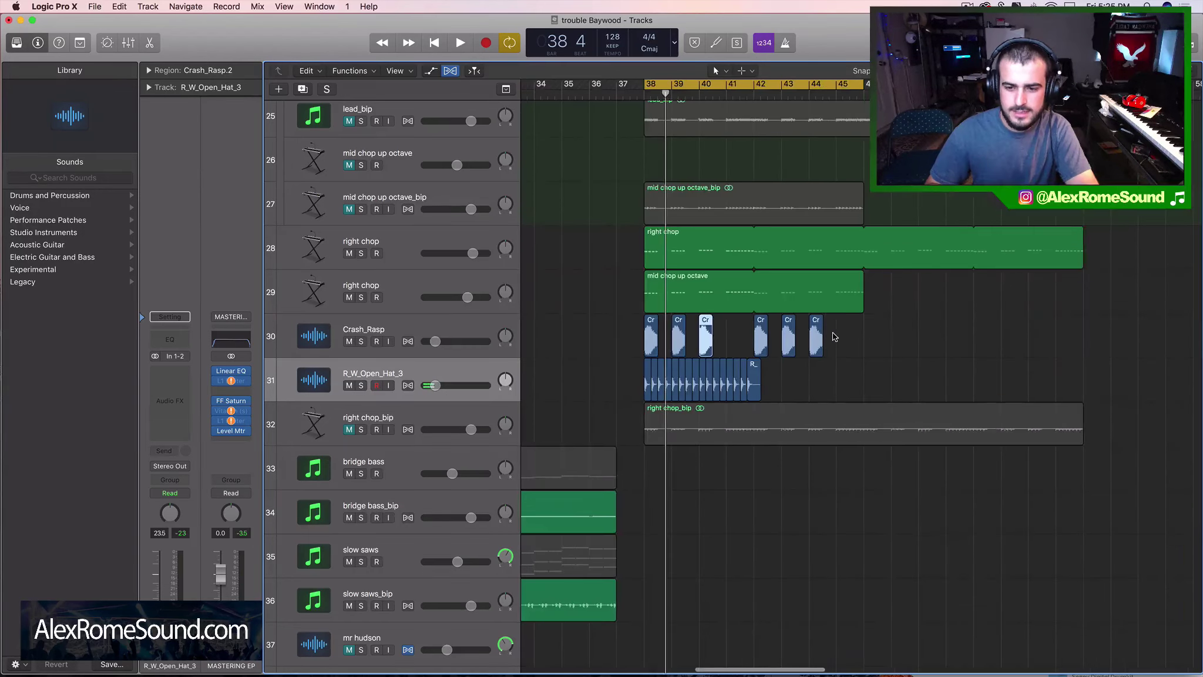
Step: Nudge the Crash_Rasp regions at bars 44 and 43 so they start exactly on their bar lines
key("super+Right")
key("super+Right")
key("super+Right")
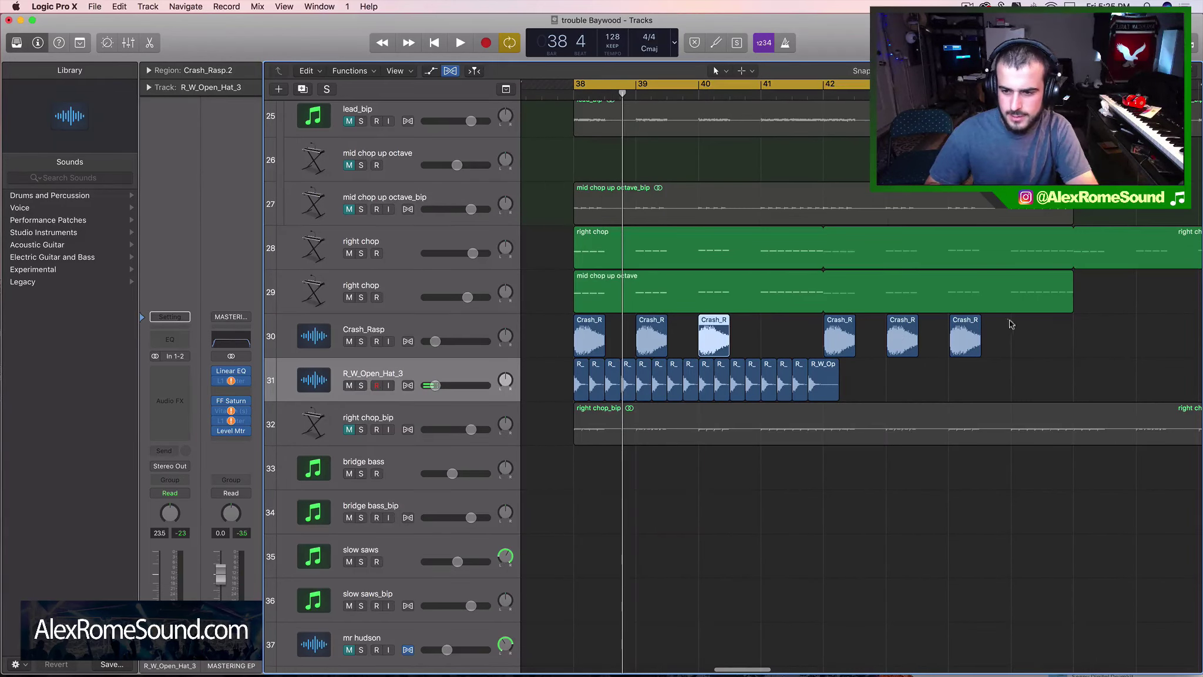
left_click_drag(1010, 325, 697, 339)
key("super+Right")
key("super+Right")
key("super+Right")
key("super+Right")
key("super+Right")
key("super+Right")
key("super+Right")
key("super+Right")
key("super+Right")
key("super+Right")
key("super+Right")
key("super+Right")
key("super+Left")
key("super+Left")
key("super+Left")
key("super+Left")
key("super+Left")
key("super+Left")
scroll(839, 386, "right", 5)
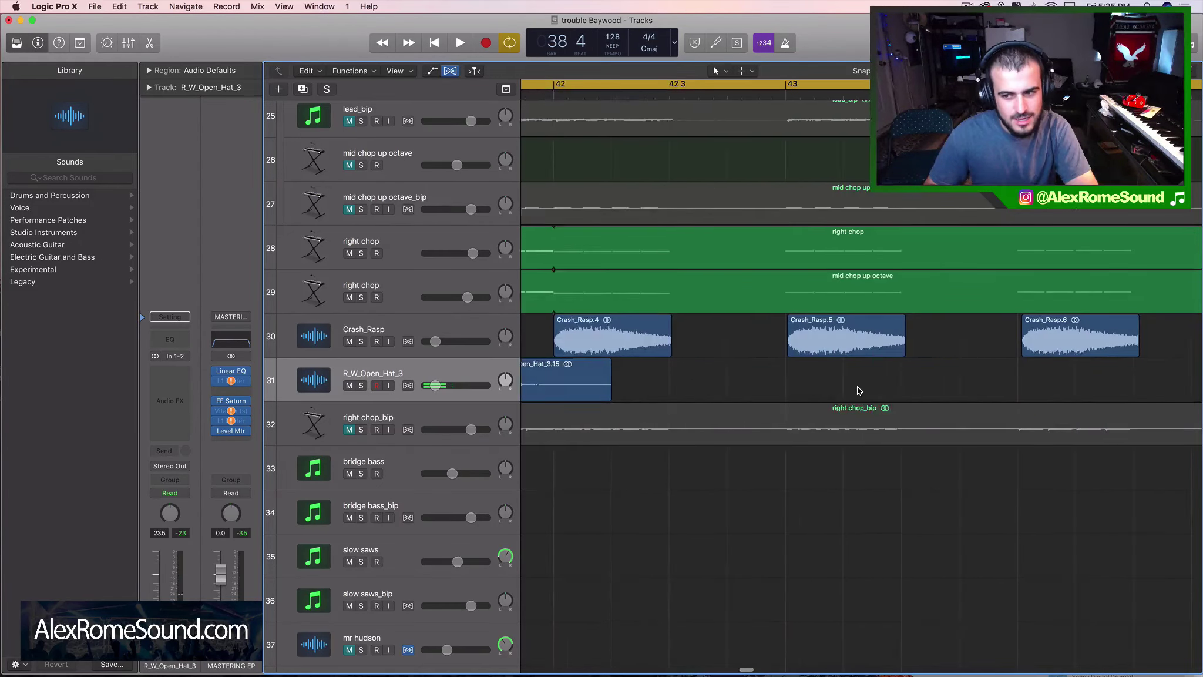
left_click_drag(839, 346, 838, 346)
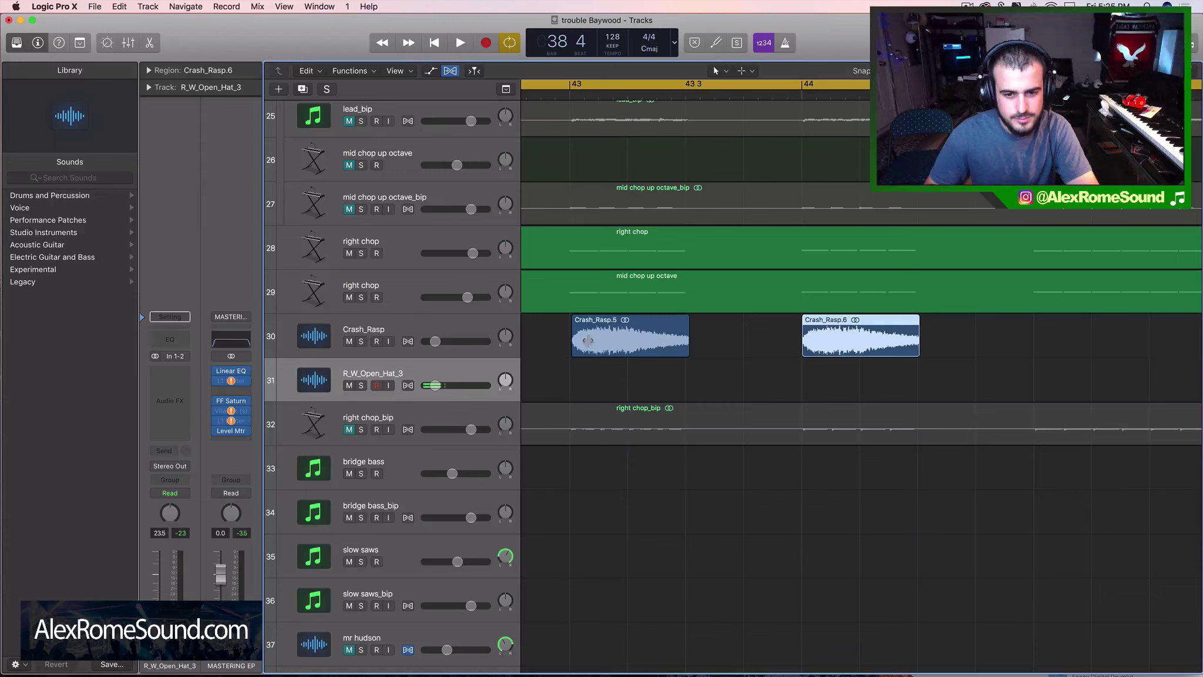
left_click_drag(590, 341, 590, 342)
Step: Play back the crash and open hat pattern, and add another audio track beneath R_W_Open_Hat_3
key("super+Left")
key("super+Left")
key("super+Left")
key("super+Left")
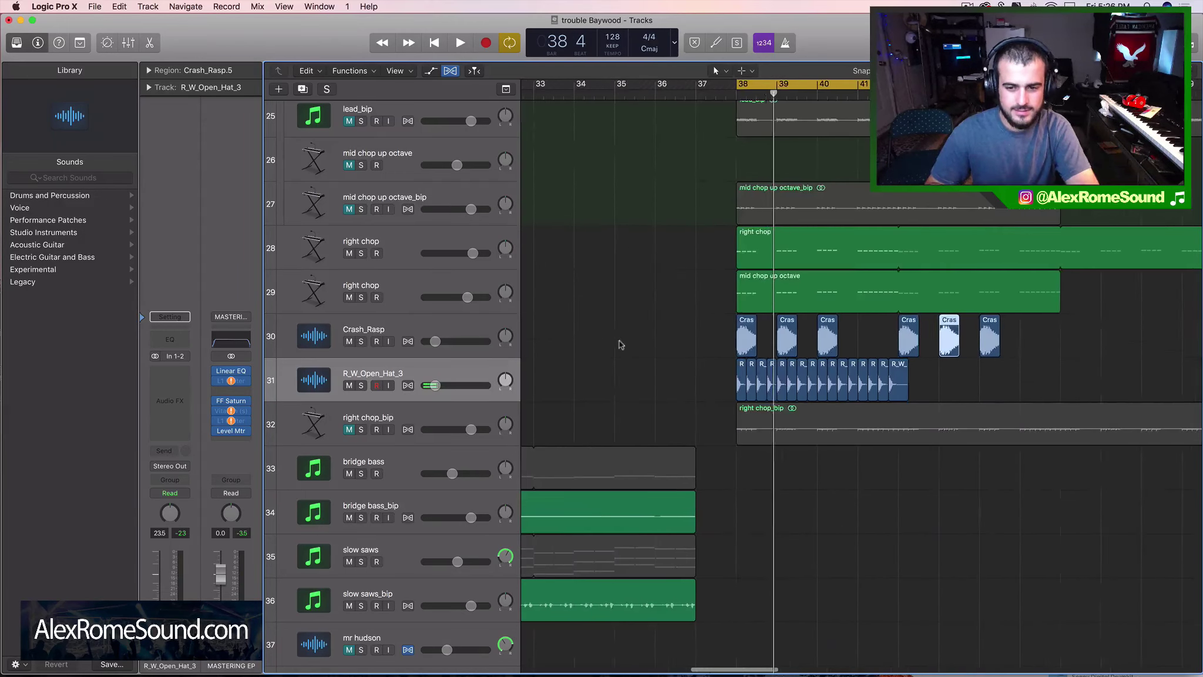
key("space")
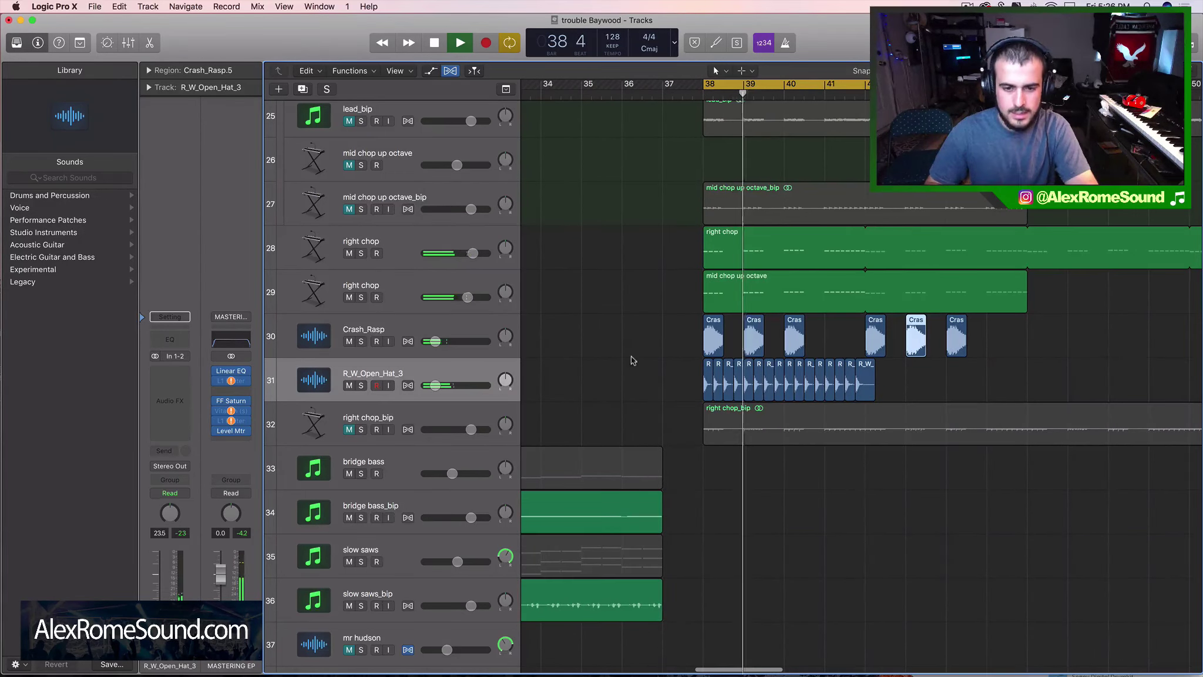
left_click(863, 382)
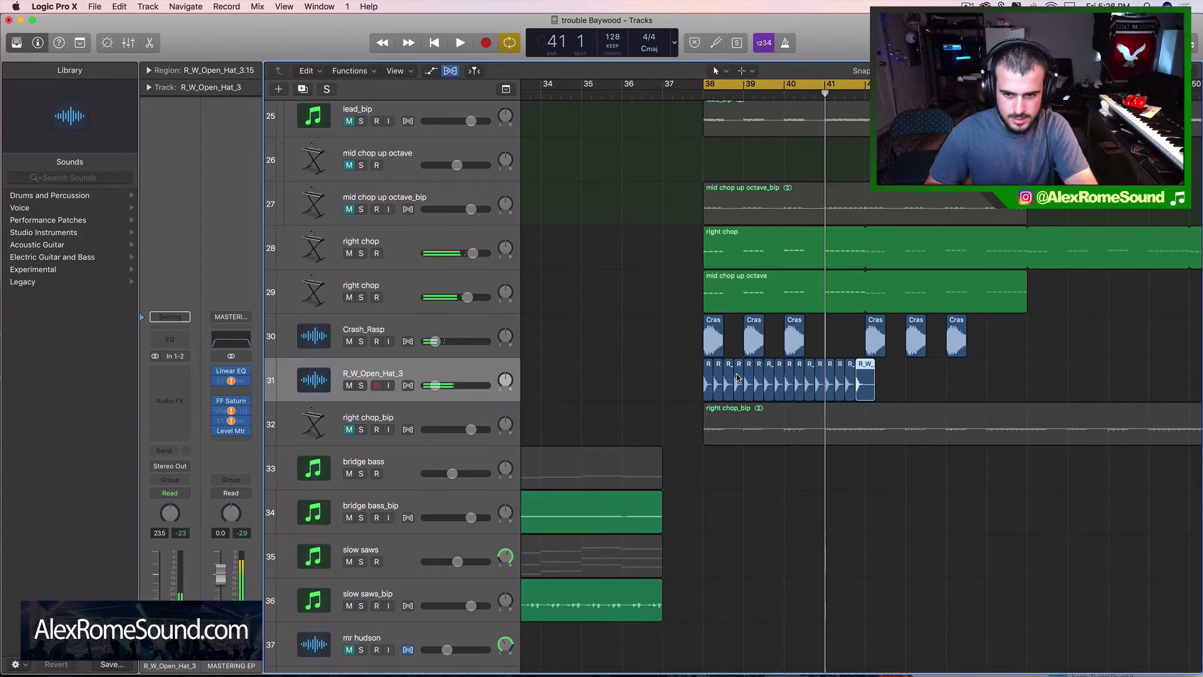
key("super+Right")
key("super+Right")
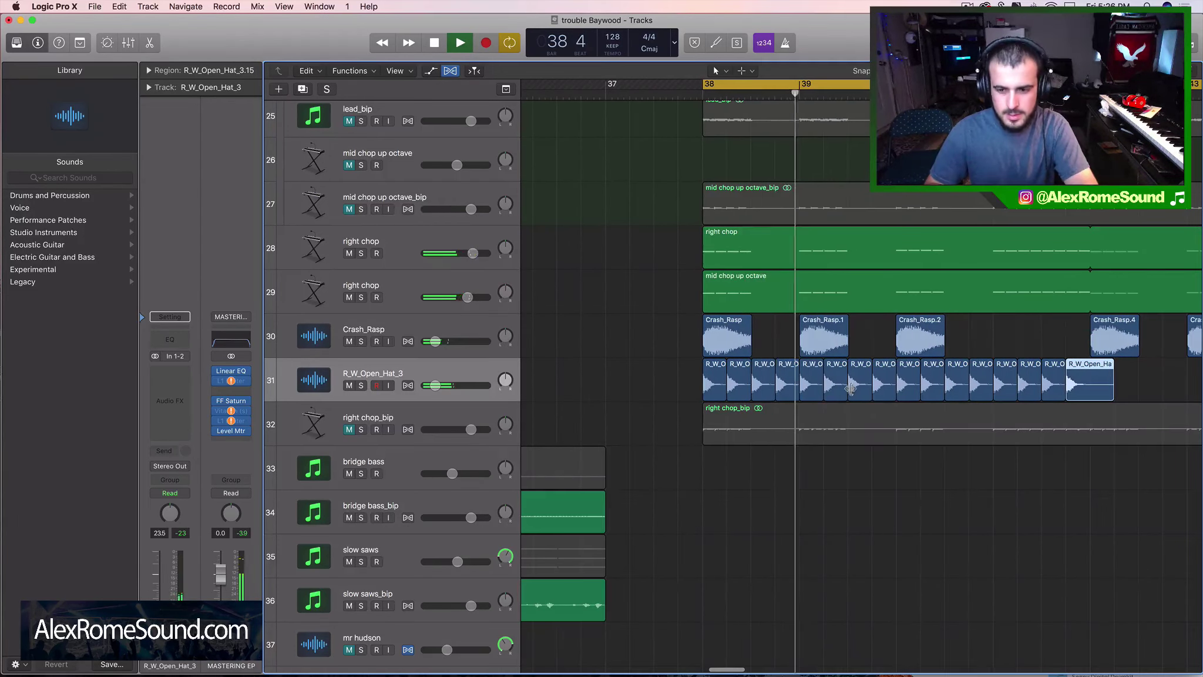
scroll(823, 379, "right", 5)
key("space")
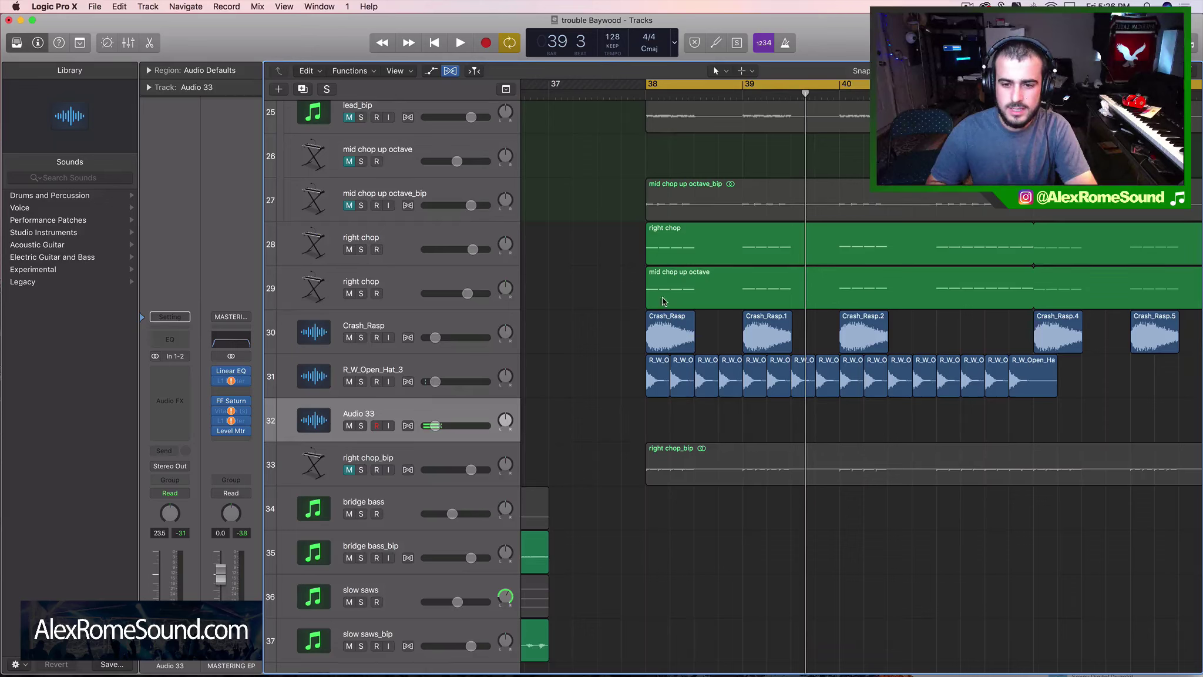
Step: Turn off cycle mode and select the right chop and mid chop up octave regions at bar 38
left_click(675, 84)
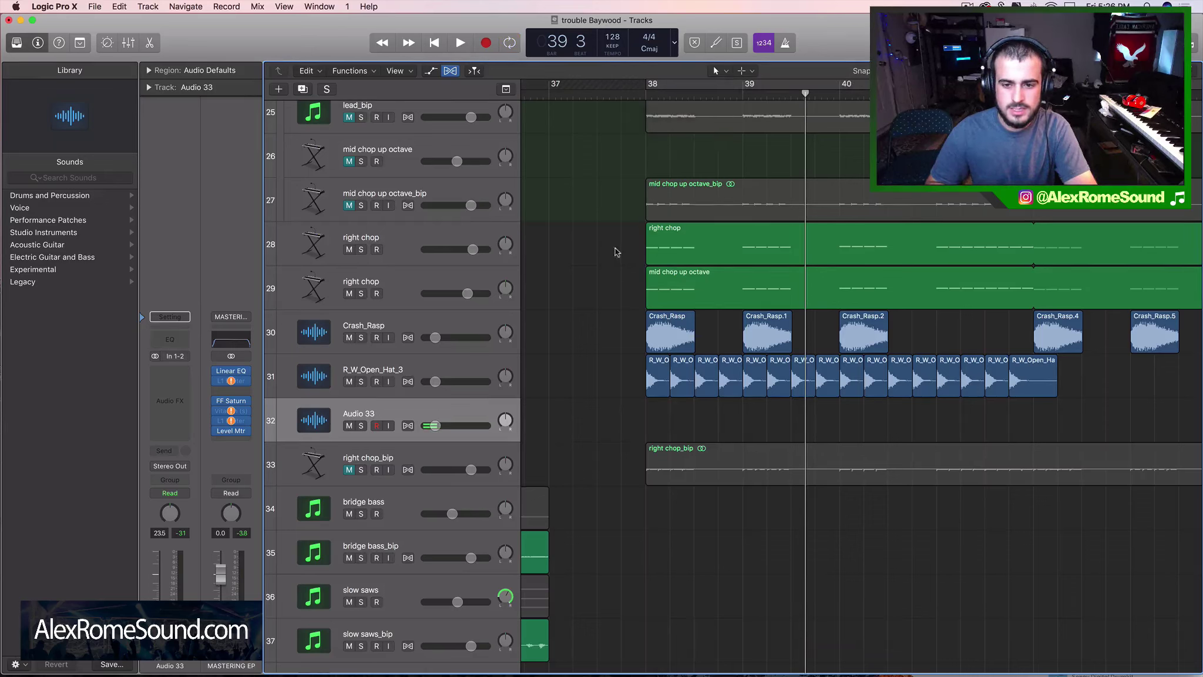
left_click_drag(615, 249, 678, 295)
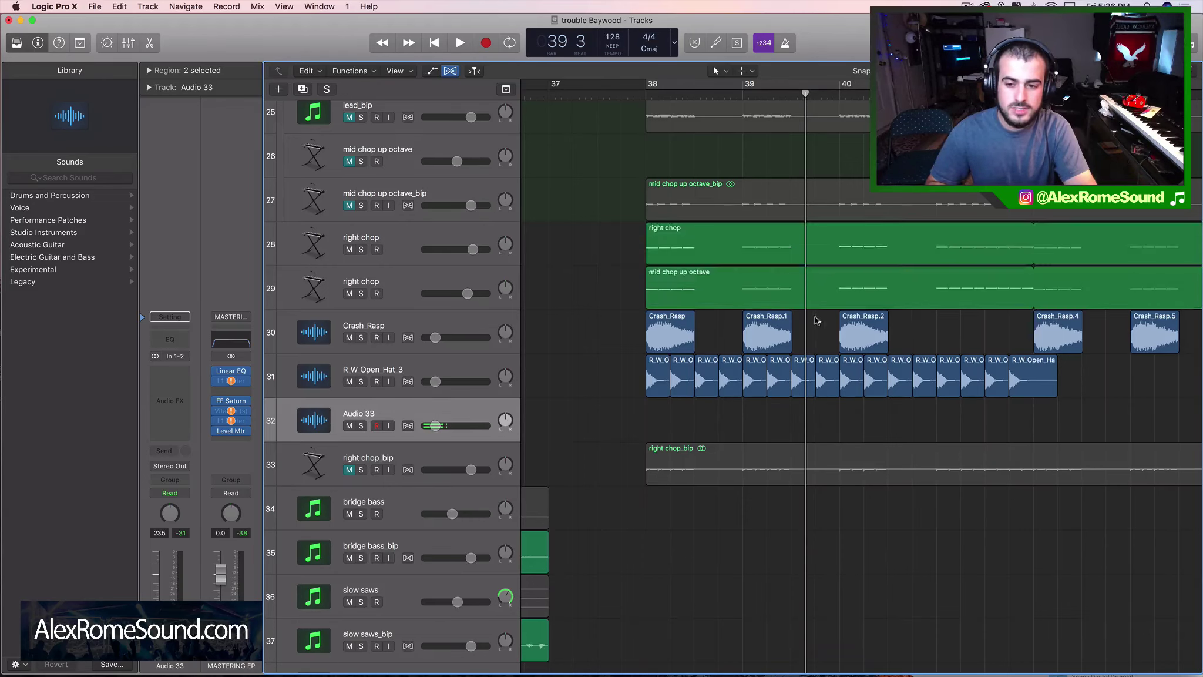
Step: Switch to Splice, search for "impact" and place TRAKGIRL_impact_big_reverb_hit_04 on the Audio 33 track halfway through bar 39
left_click(1015, 6)
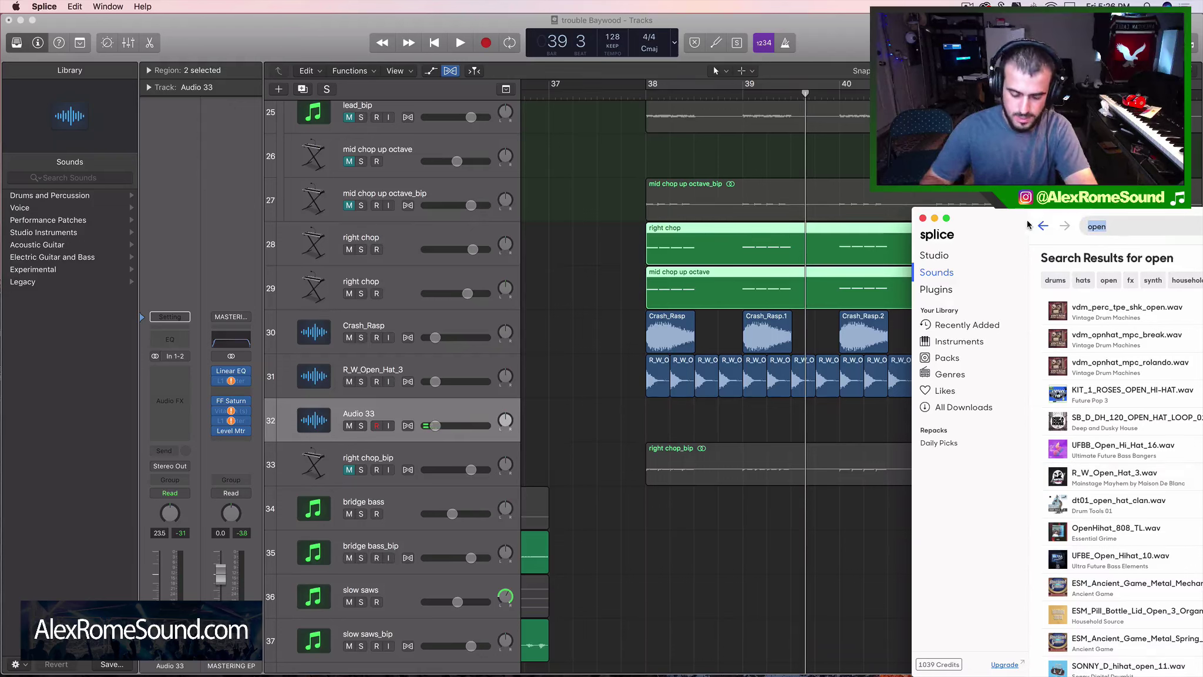
type("impact")
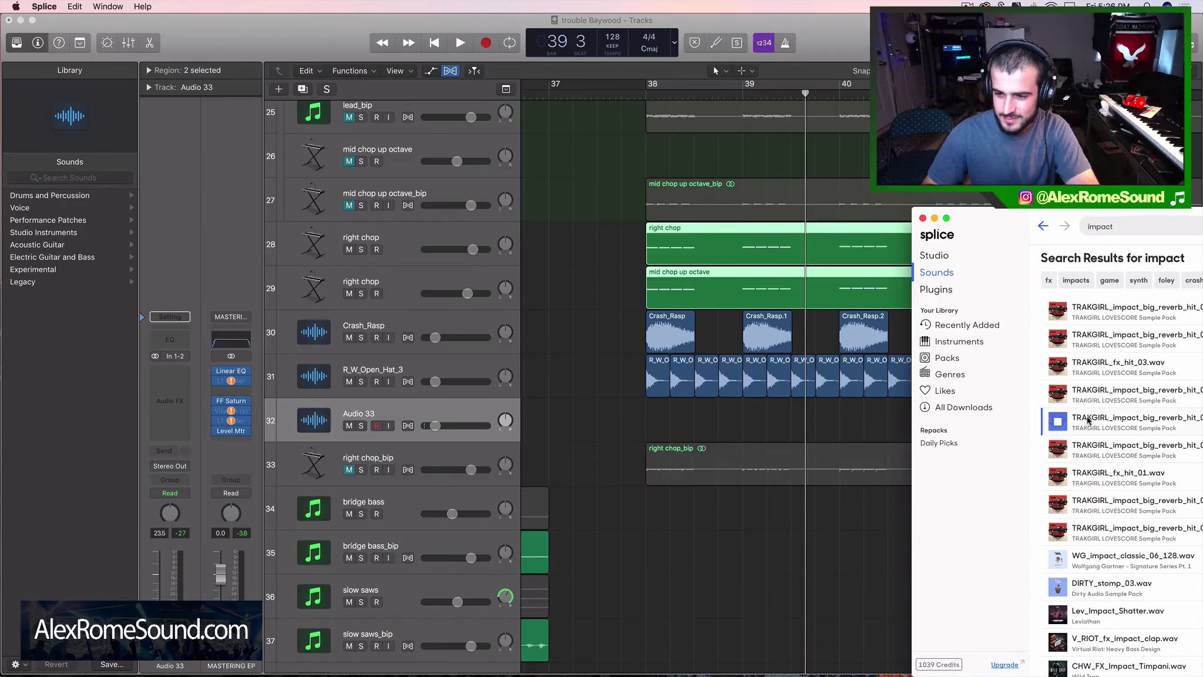
left_click_drag(1087, 419, 808, 418)
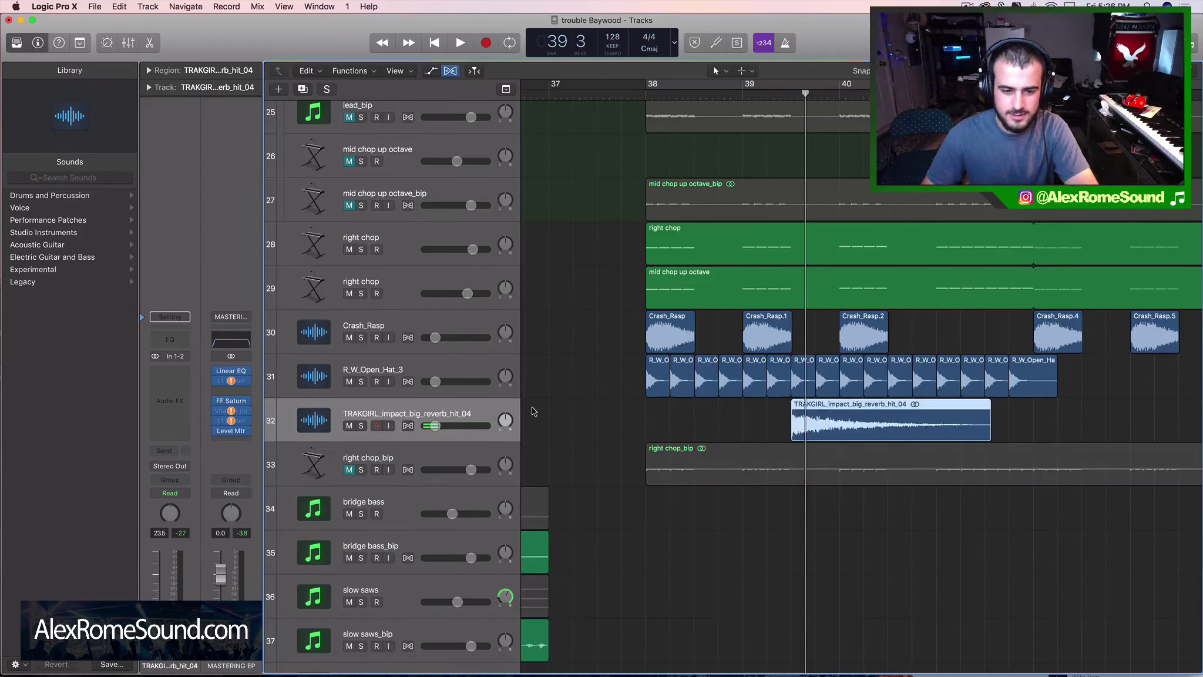
Step: Turn on cycle playback from bar 39 and listen to the impact against the other layers
key("space")
key("space")
key("c")
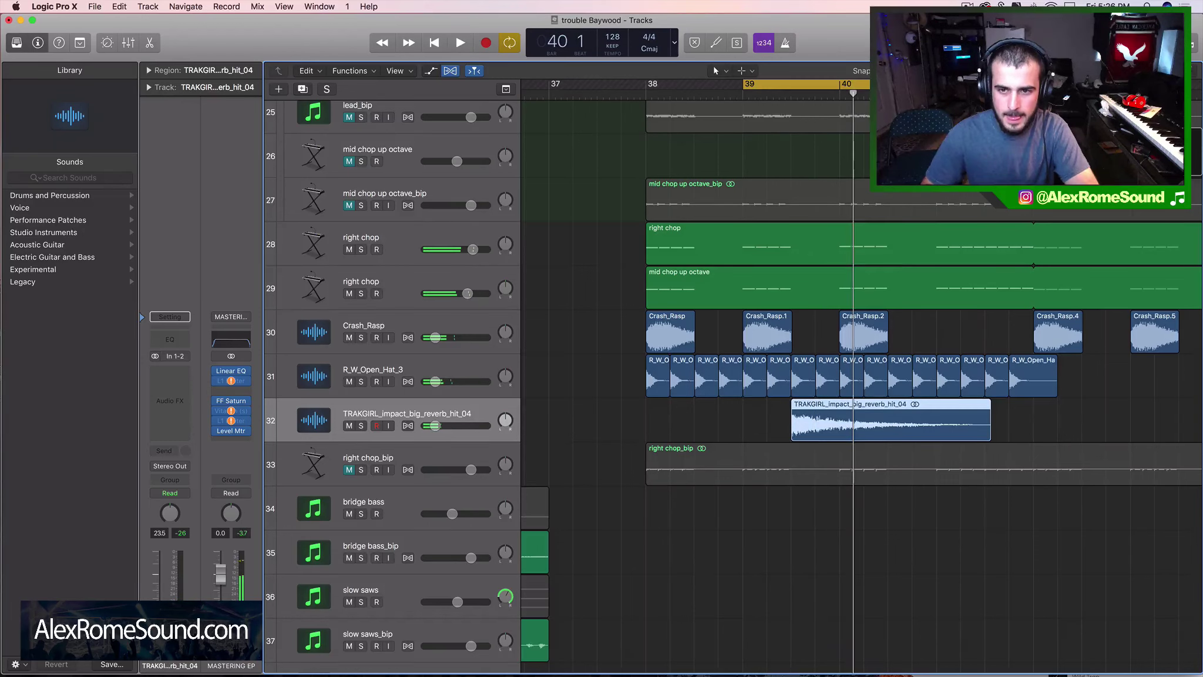
key("space")
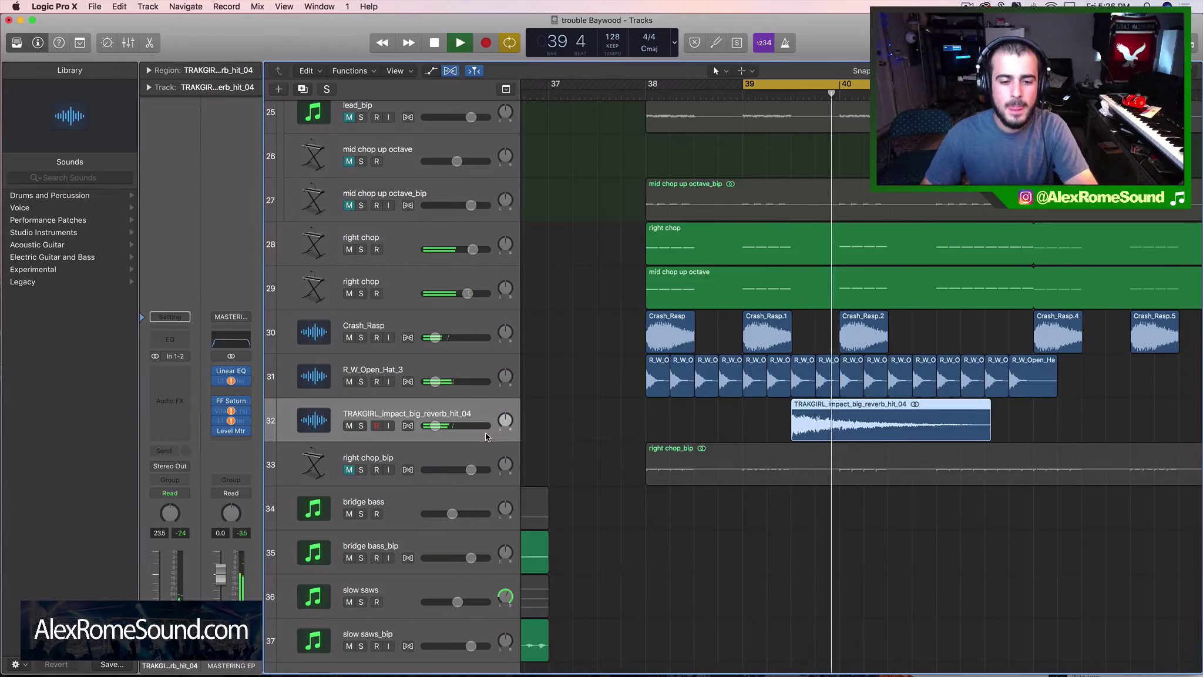
key("space")
Step: Try the impact region shortened to half a bar in playback, and delete it
left_click_drag(991, 422, 837, 424)
key("space")
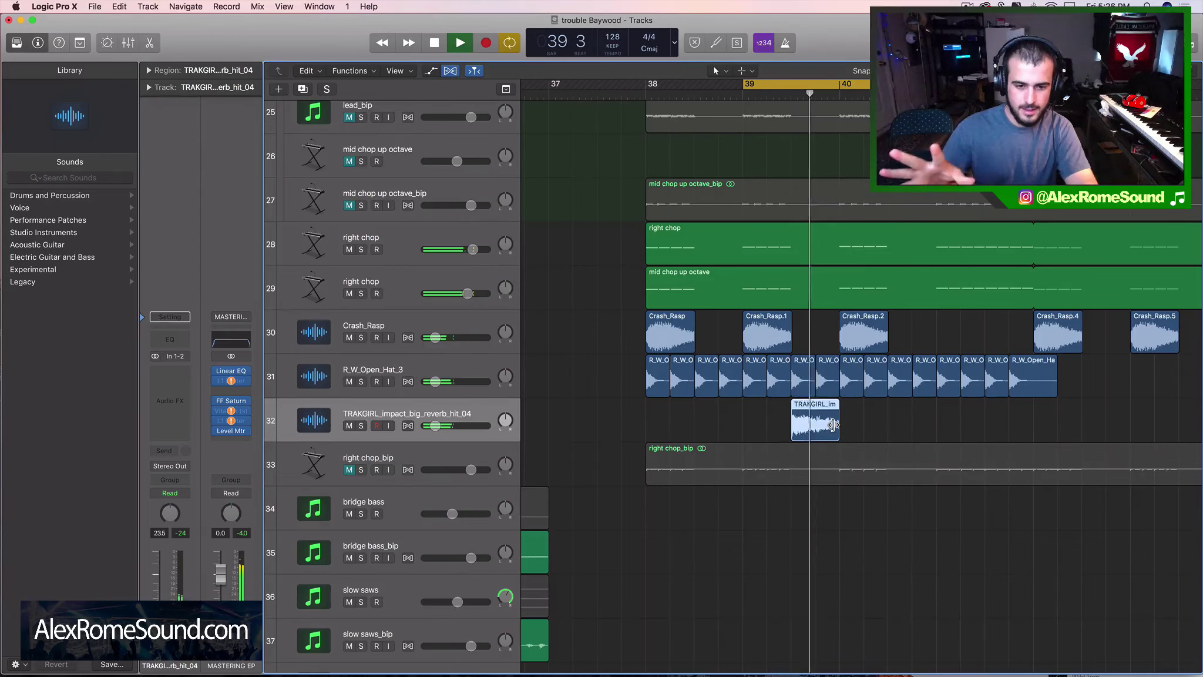
key("space")
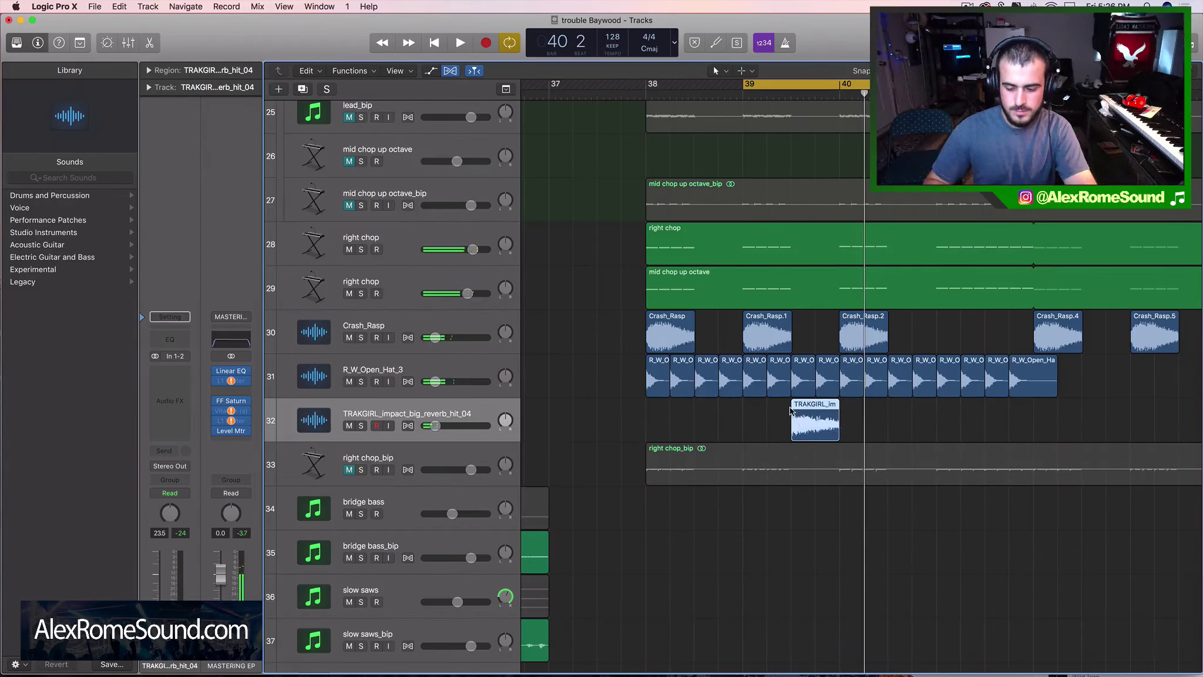
key("Delete")
Step: Audition more impact samples in Splice and place IQ_813_HCB_Impact_15.wav on the impact track halfway through bar 39
key("super+Tab")
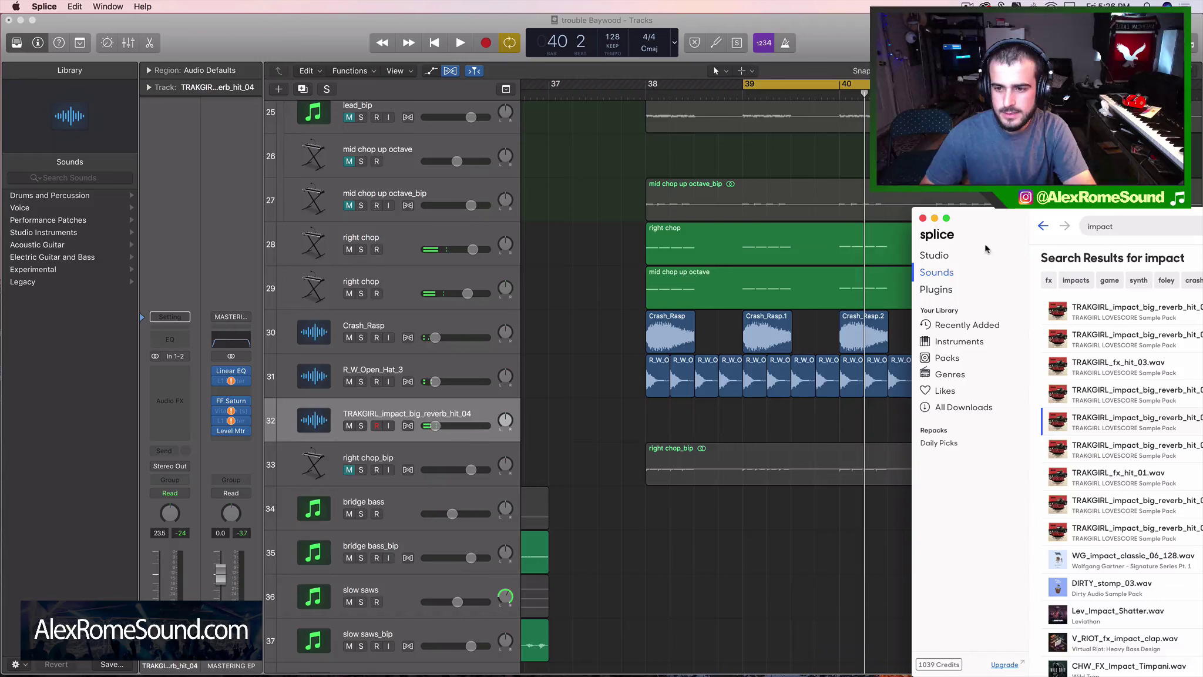
scroll(1116, 382, "down", 10)
left_click(1104, 405)
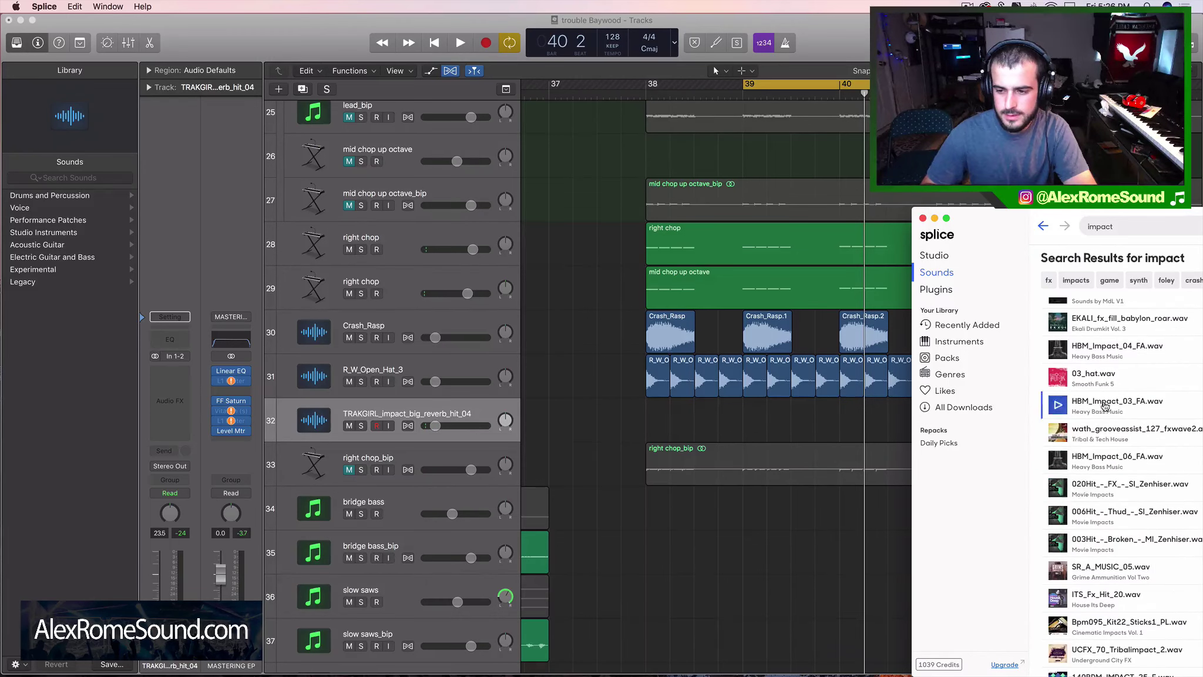
scroll(1051, 428, "down", 10)
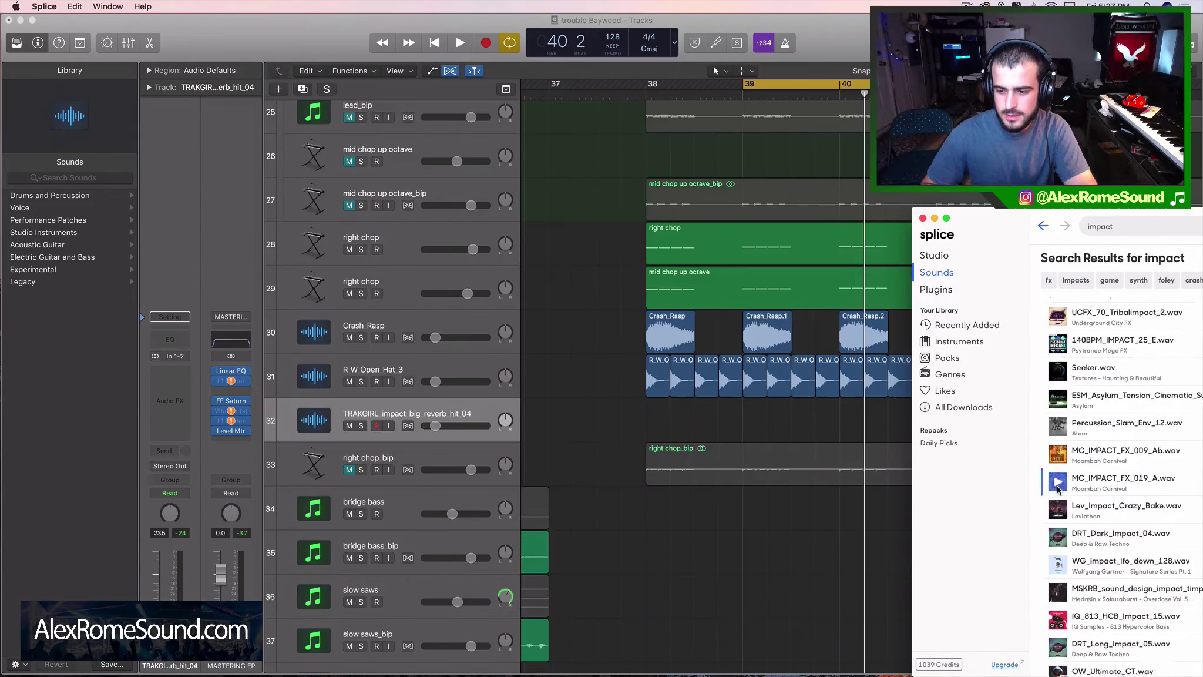
left_click(1057, 488)
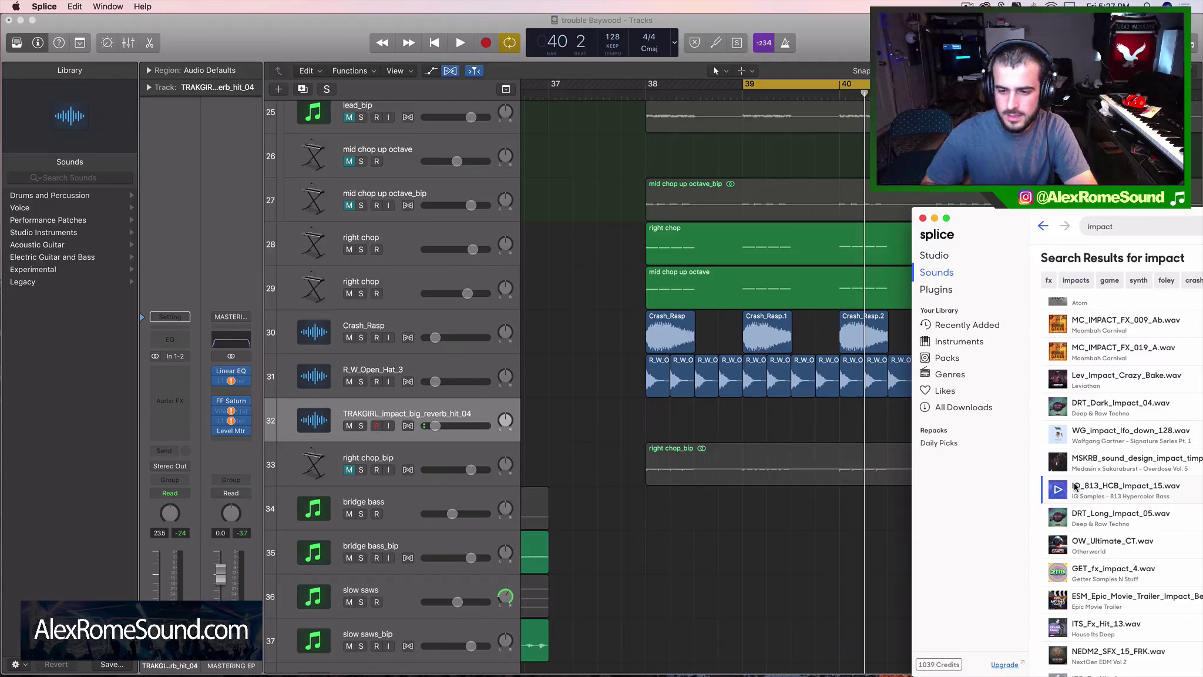
left_click_drag(1075, 485, 792, 418)
Step: Set the IQ_813_HCB_Impact_15 track's volume to -21.0 dB during playback and repeat its region directly after the original
key("space")
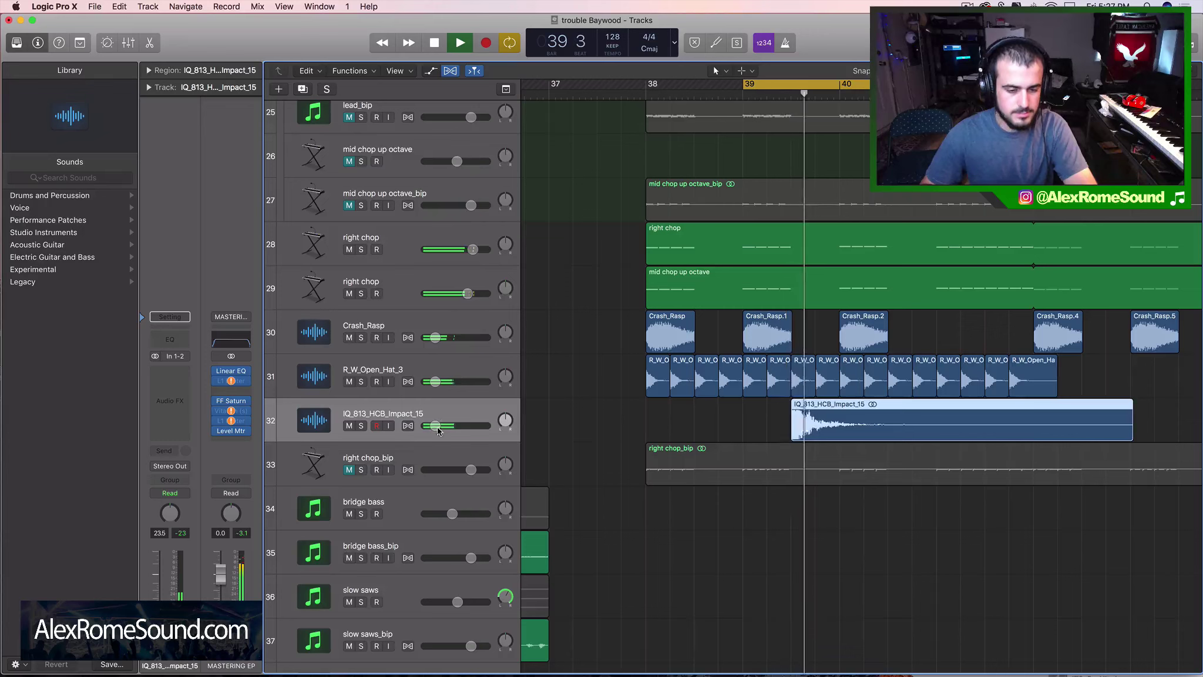
left_click_drag(437, 431, 439, 431)
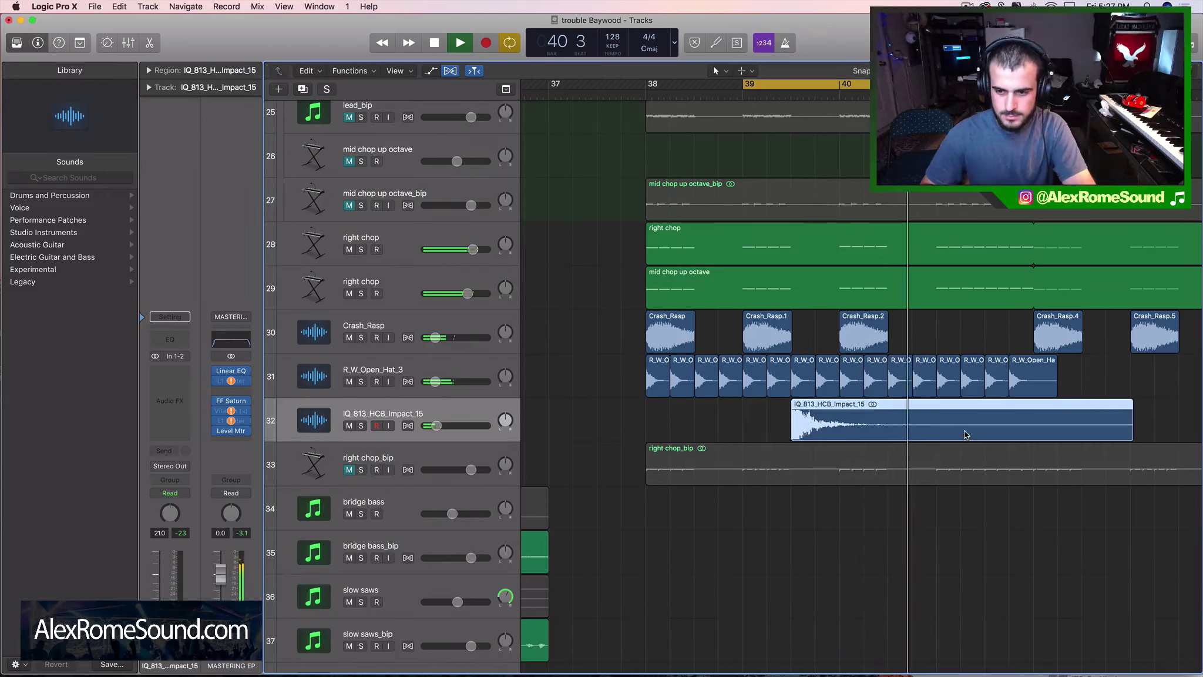
key("super+r")
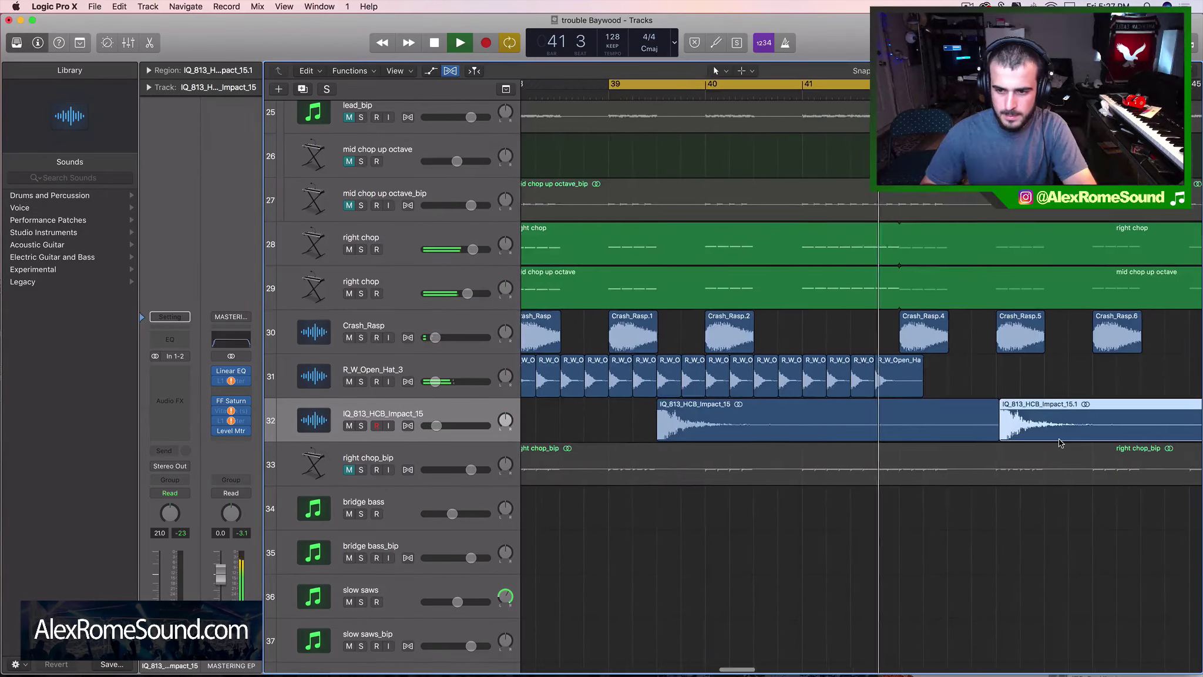
key("super+Left")
key("super+Left")
scroll(1024, 441, "right", 2)
key("space")
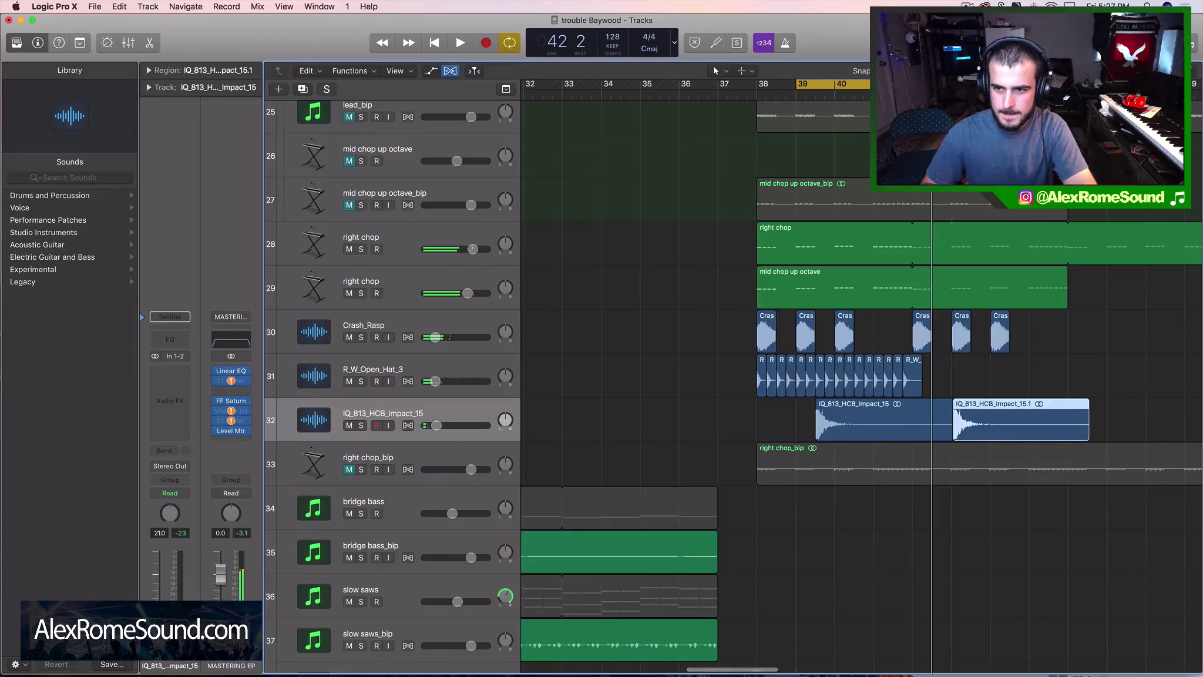
Step: Move the second IQ_813_HCB_Impact_15 region to start halfway through bar 43 and listen to it in playback
key("space")
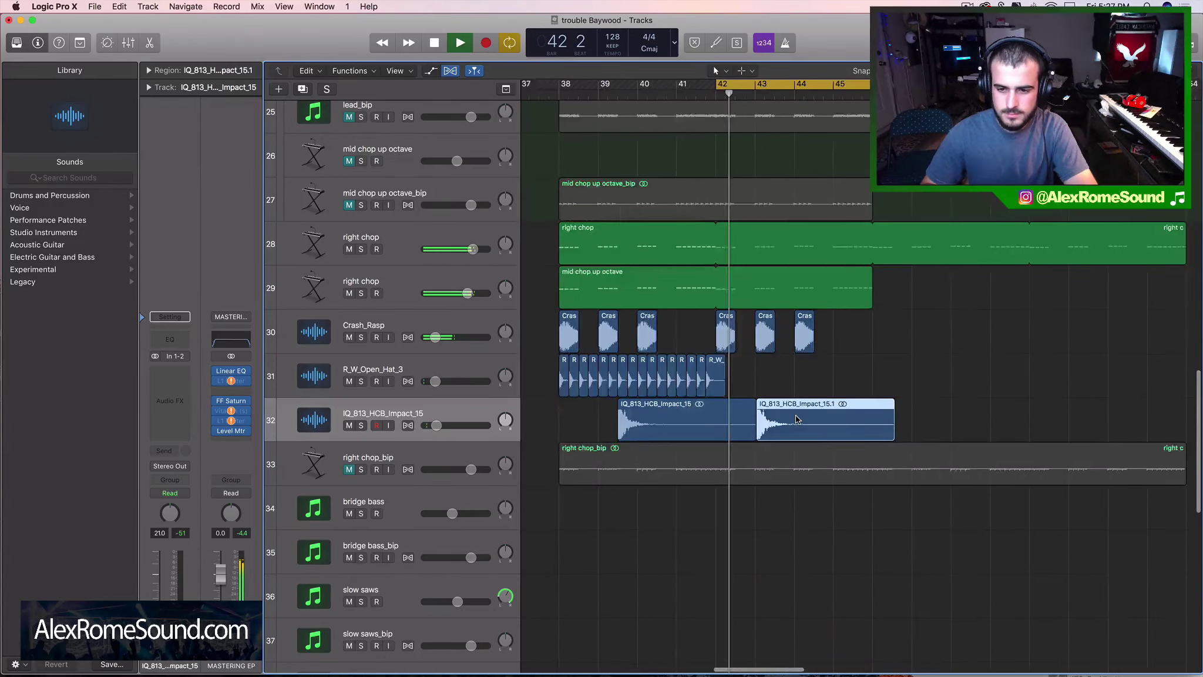
key("super+Right")
key("super+Right")
key("super+Right")
key("space")
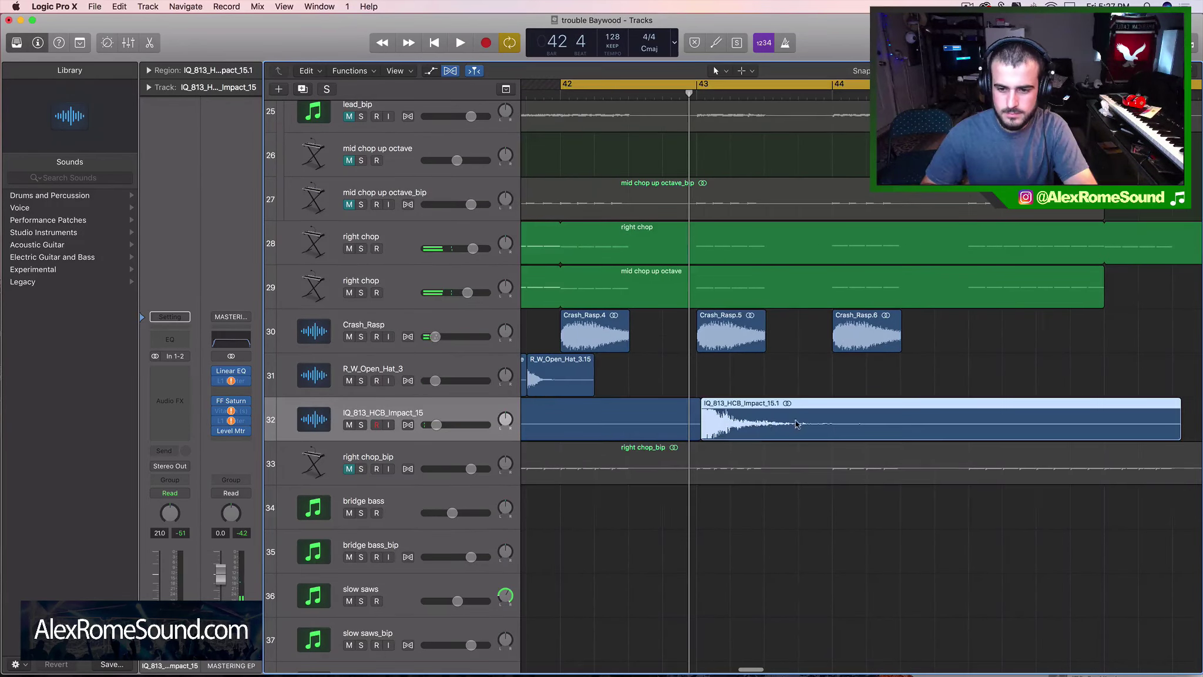
left_click_drag(796, 424, 855, 424)
key("super+Left")
key("super+Left")
key("super+Left")
key("space")
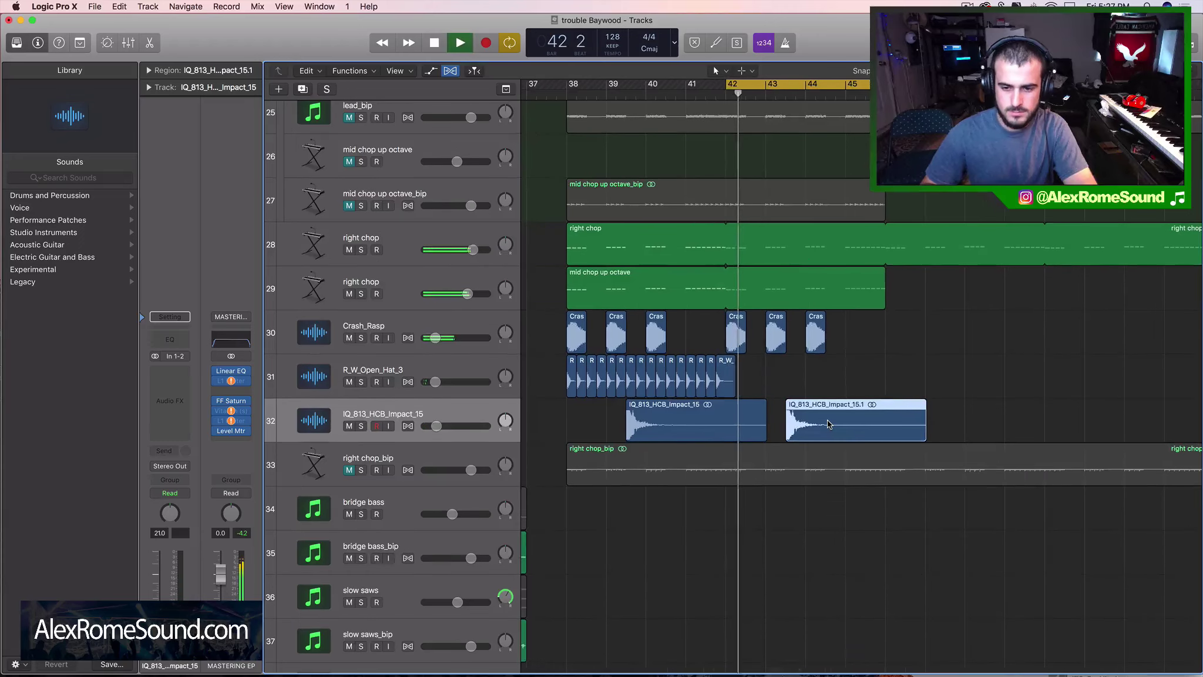
key("super+Left")
key("super+Left")
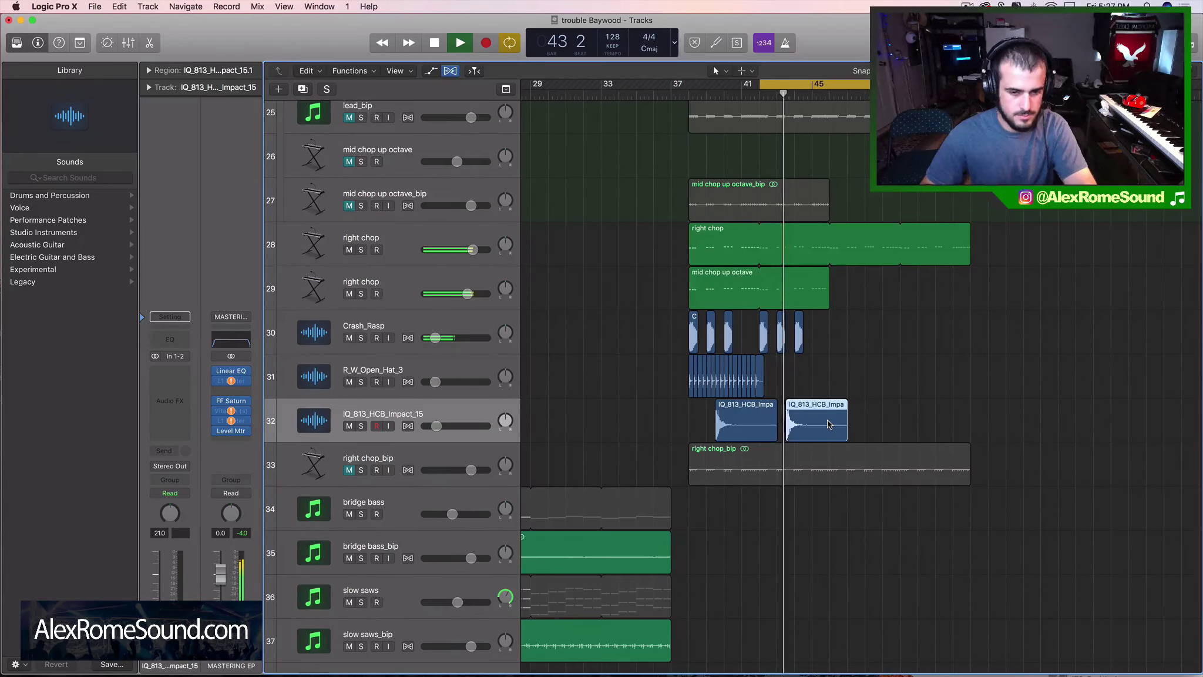
scroll(832, 412, "left", 2)
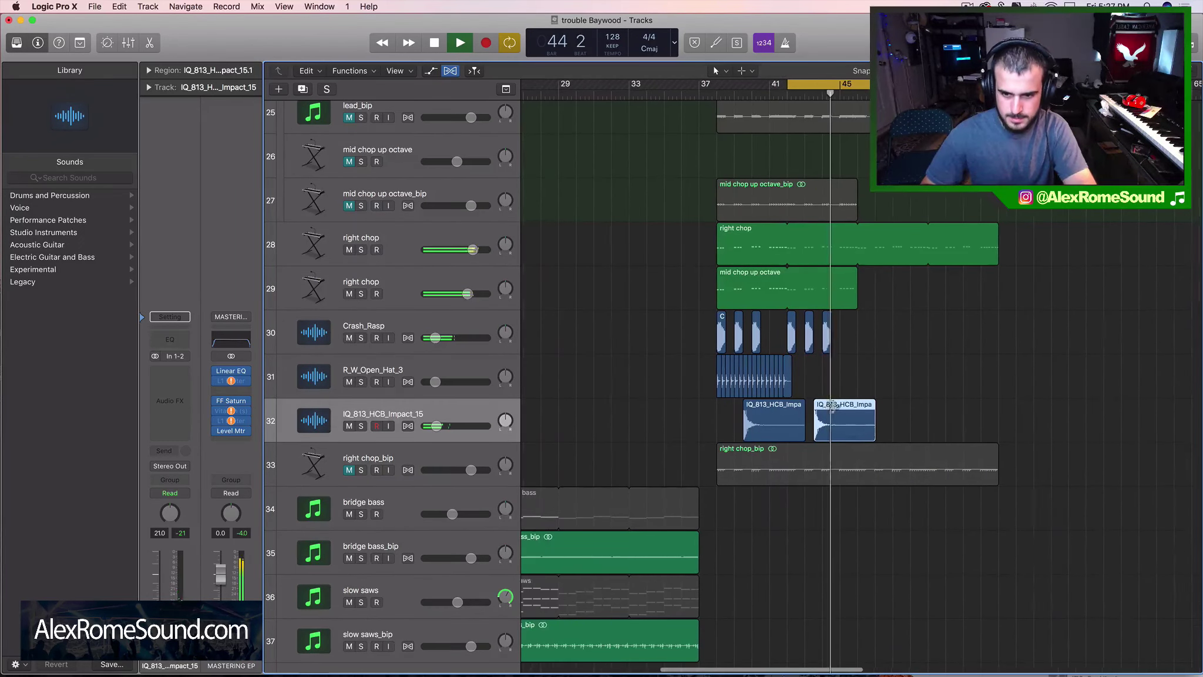
Step: Repeat all the R_W_Open_Hat_3 regions directly after the originals
left_click_drag(817, 384, 709, 384)
key("super+r")
key("super+Right")
key("super+Right")
key("super+Right")
key("super+Right")
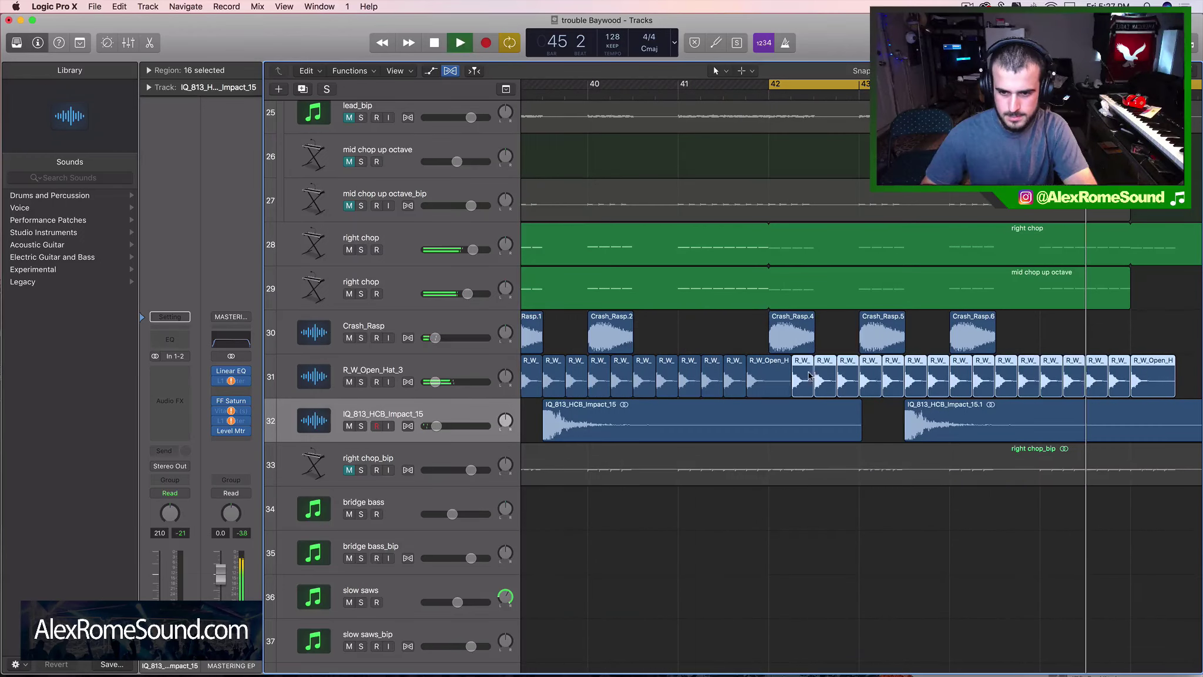
Step: Move the repeated open hat regions earlier so they start at bar 42, and listen to the transition
key("space")
left_click_drag(808, 376, 779, 385)
key("space")
key("super+Right")
key("super+Right")
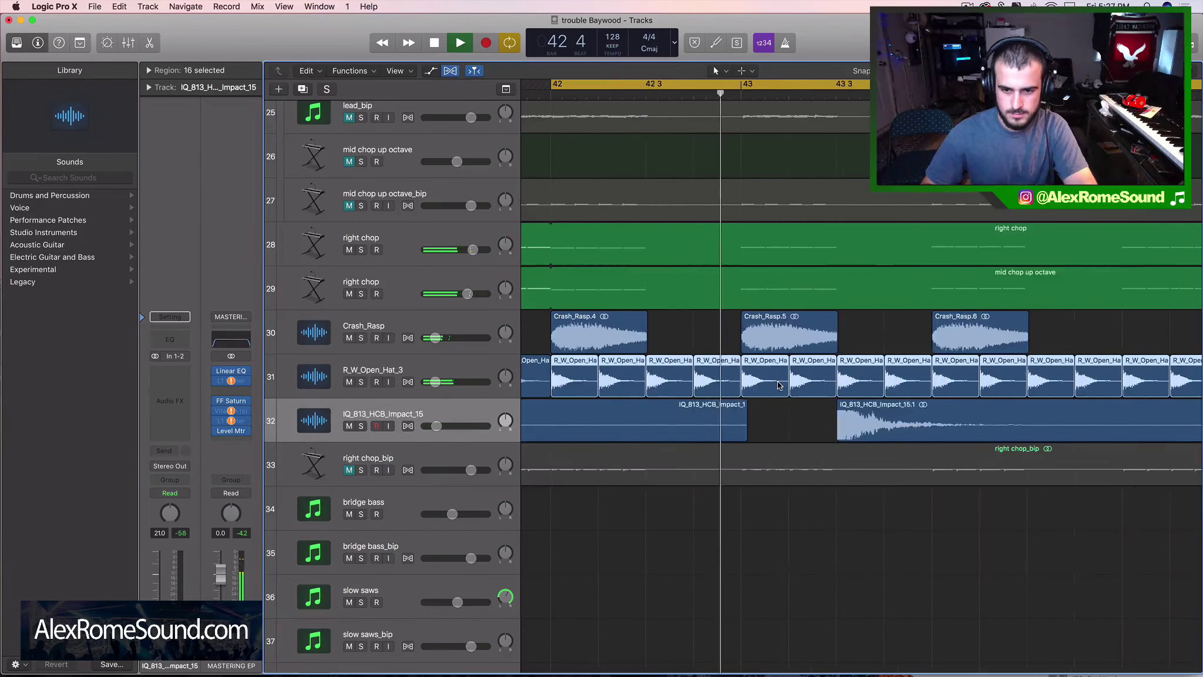
key("super+Left")
key("super+Left")
key("super+Left")
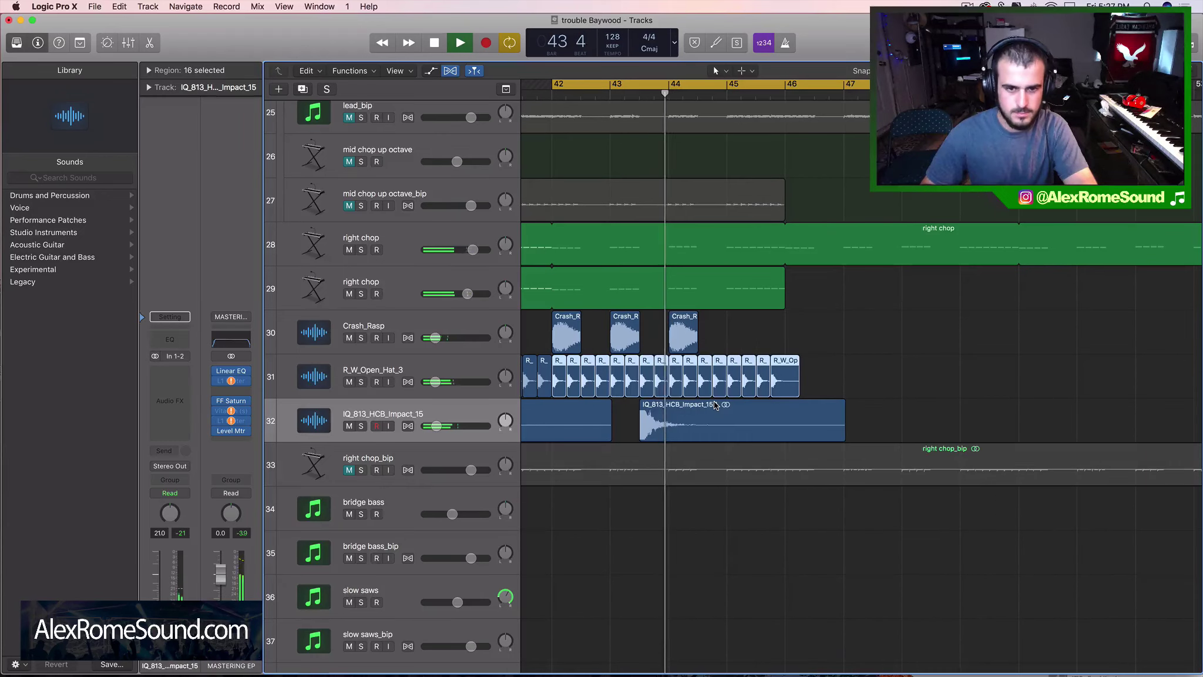
scroll(715, 406, "left", 4)
Step: Insert a Chorus effect on the R_W_Open_Hat_3 track with its default settings and listen to it in playback
left_click(411, 368)
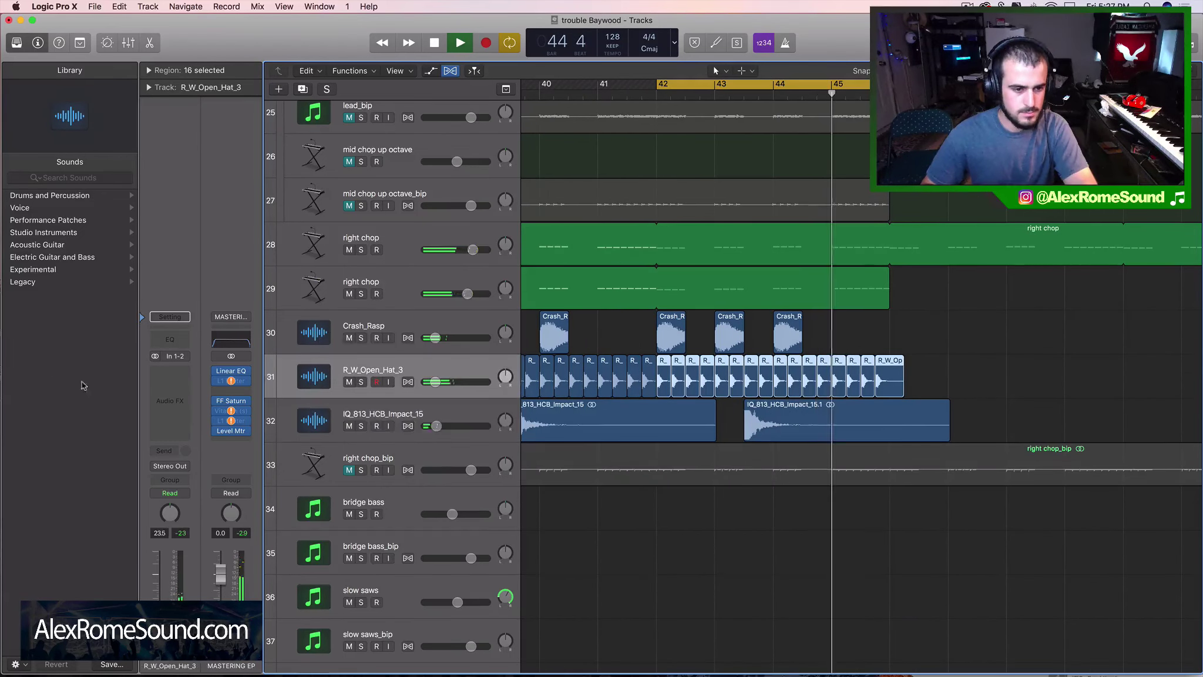
key("space")
left_click(182, 376)
mouse_move(206, 524)
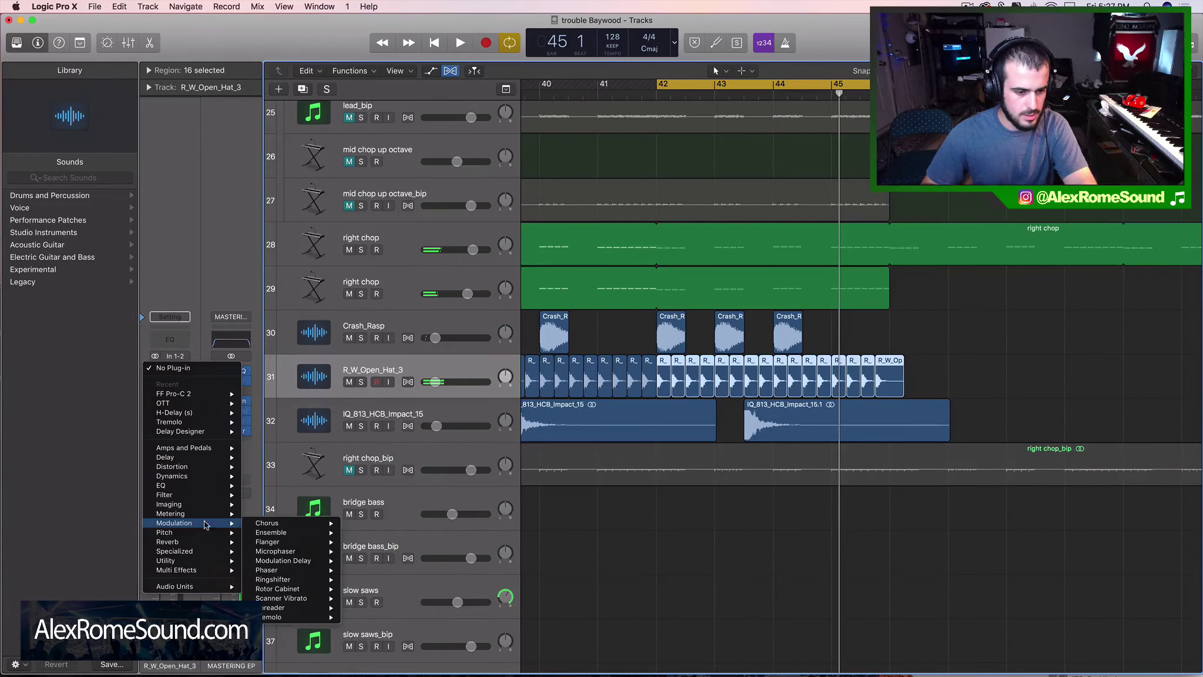
left_click(364, 523)
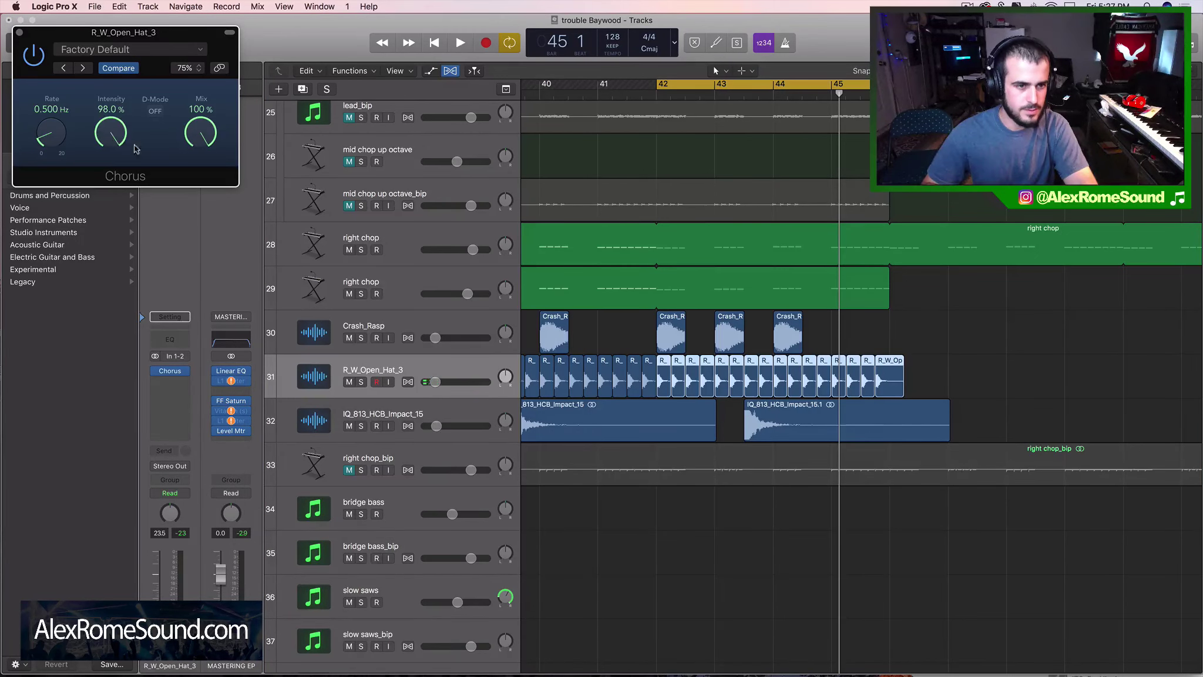
key("space")
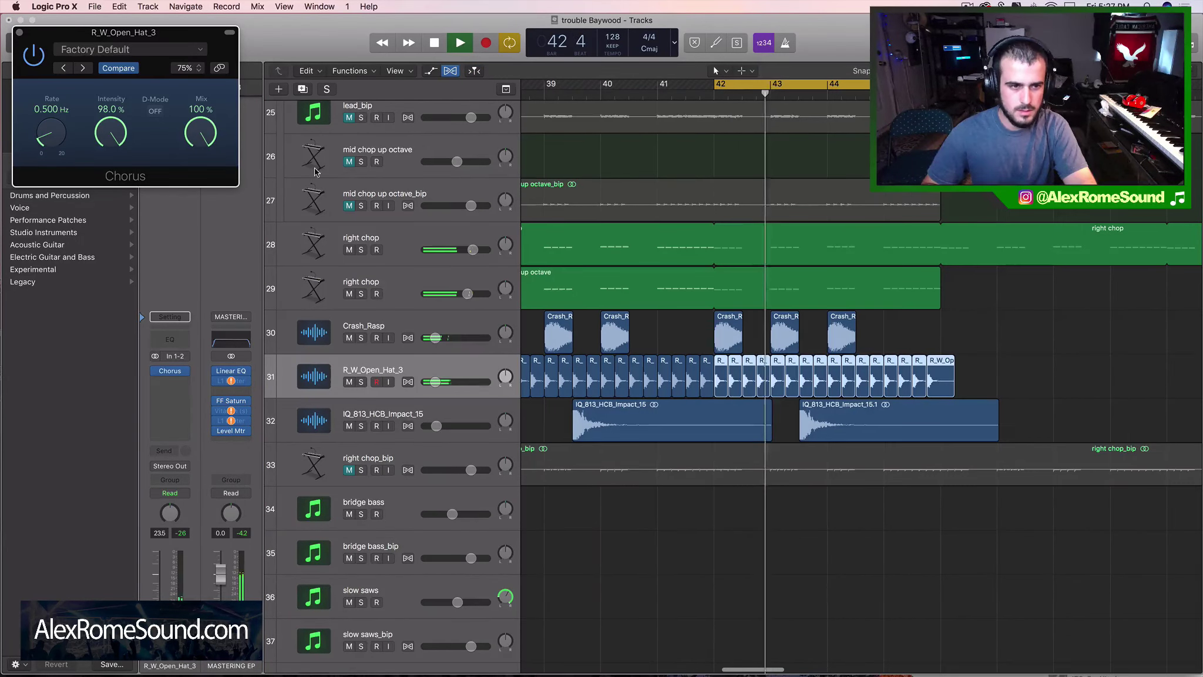
left_click(19, 32)
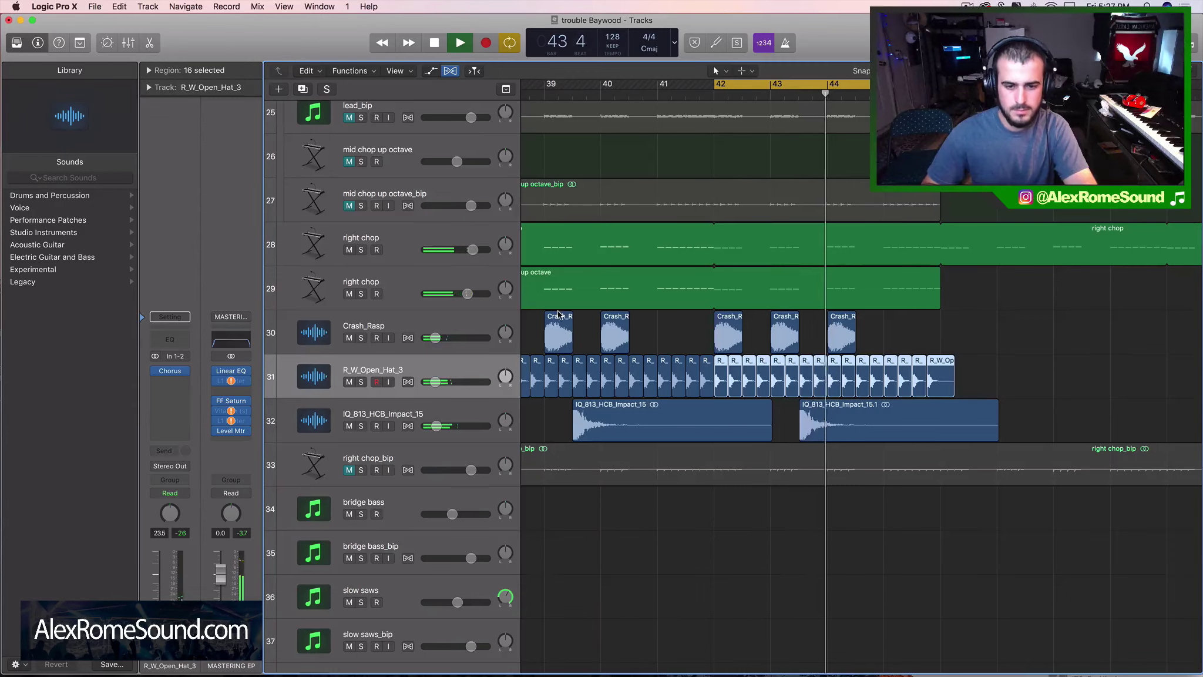
Step: Play the section in cycle from bar 38 and listen to the crash, open hat and impact layers with the other tracks
scroll(558, 314, "left", 5)
key("super+Left")
key("super+Left")
key("super+Left")
scroll(558, 315, "right", 3)
key("super+Left")
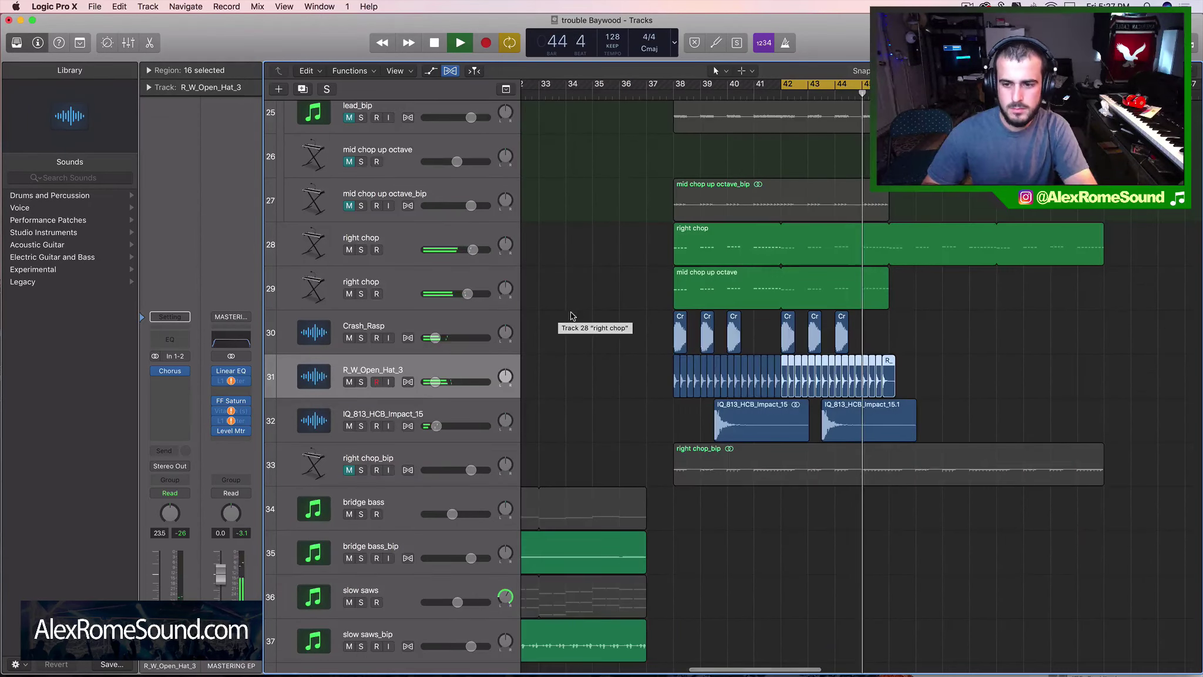
scroll(699, 346, "up", 4)
scroll(699, 345, "down", 7)
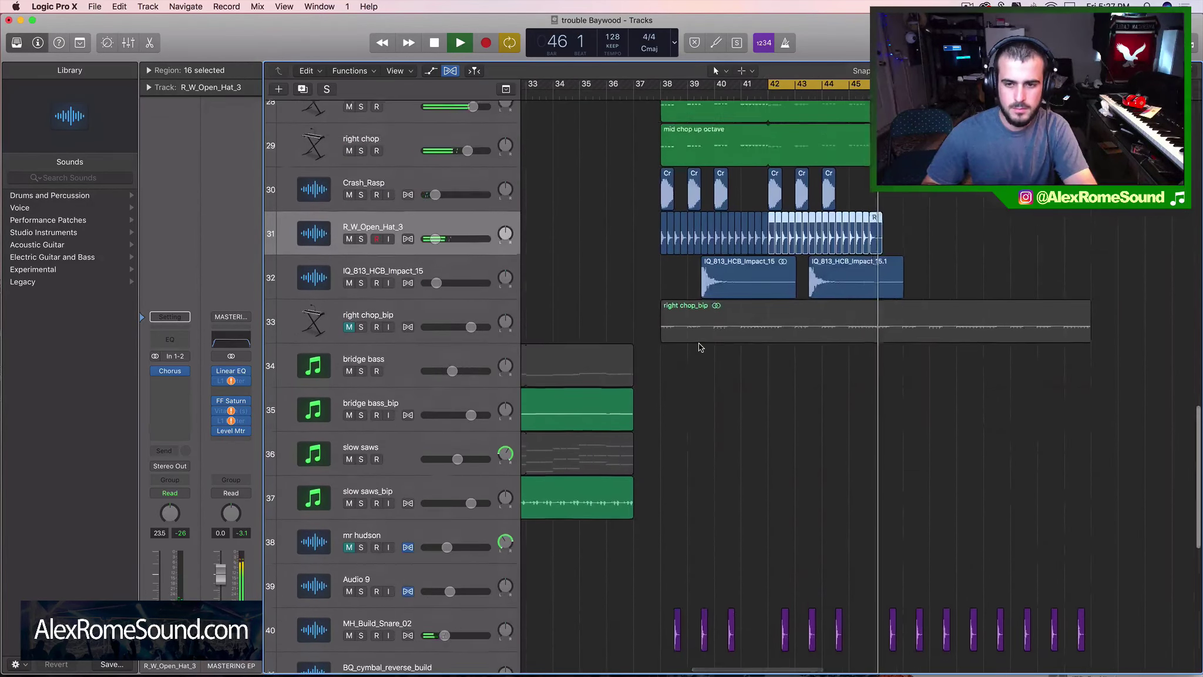
scroll(699, 347, "up", 3)
double_click(659, 79)
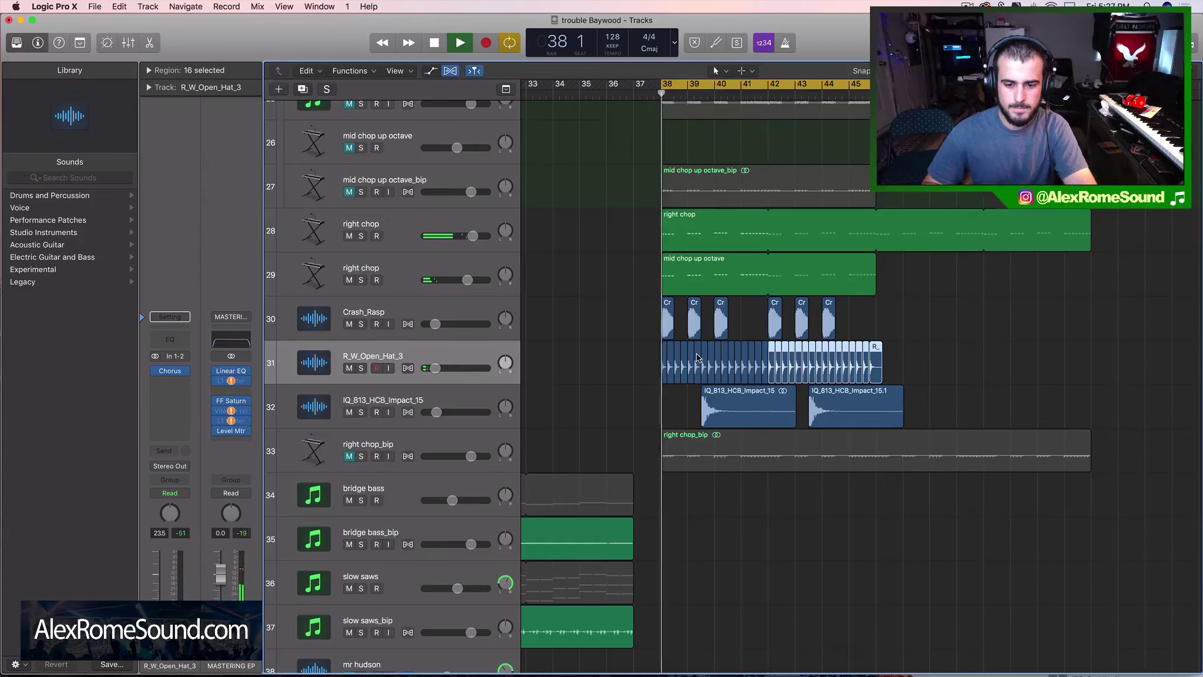
scroll(698, 358, "left", 2)
scroll(698, 357, "down", 4)
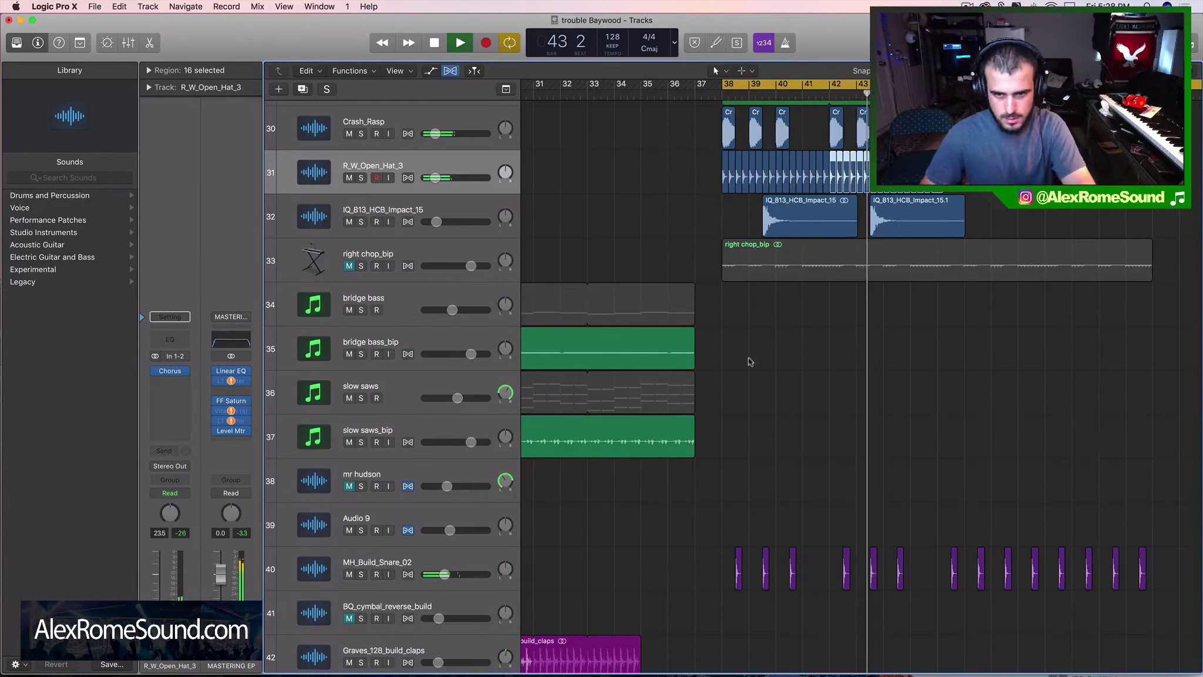
scroll(773, 366, "up", 1)
scroll(773, 367, "up", 6)
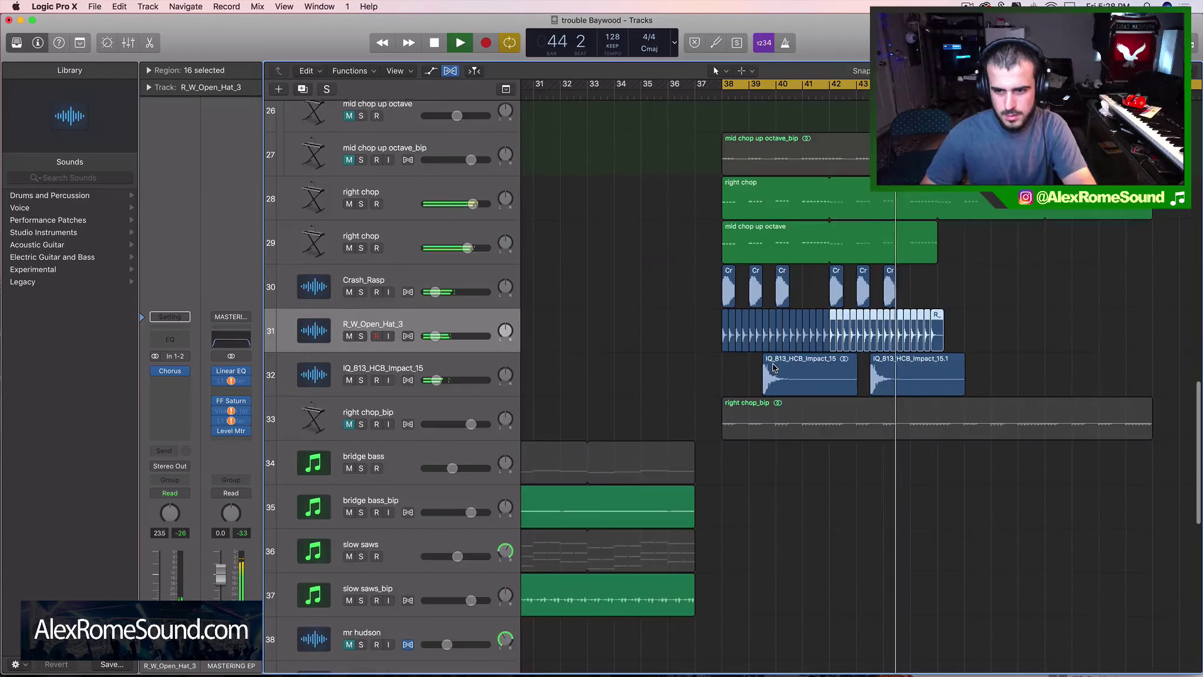
key("space")
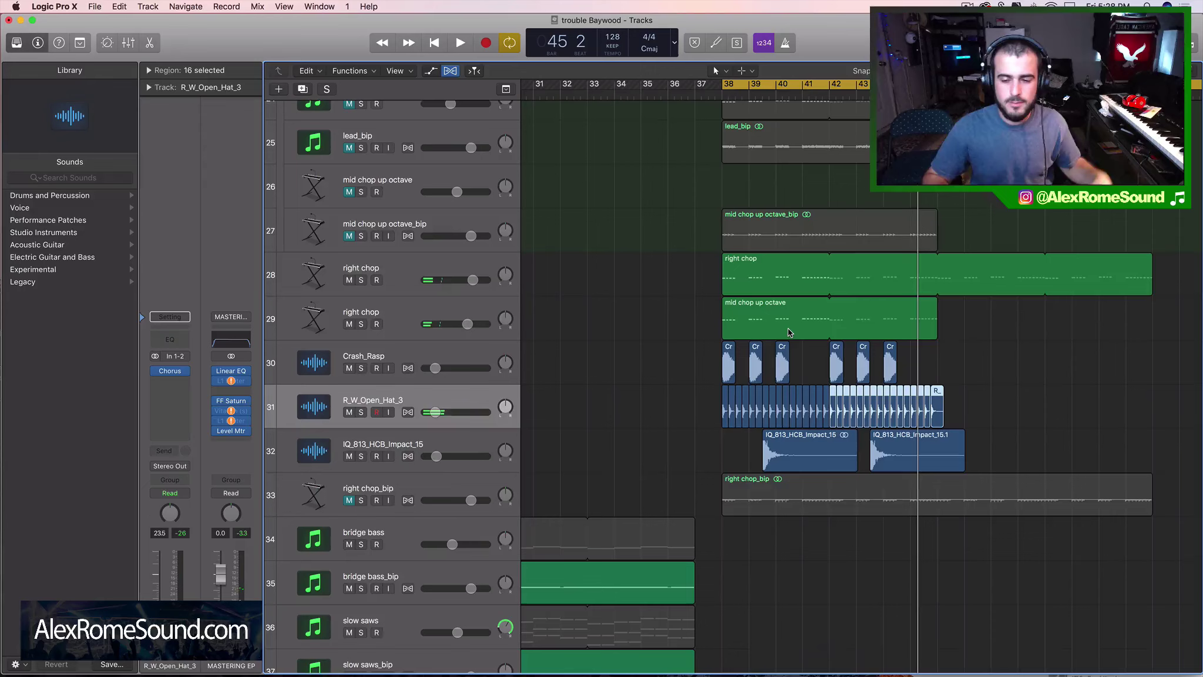
Step: Select the Saw 1 and Bass regions in the Sum 4 stack and review the layers on the other tracks
scroll(789, 332, "up", 19)
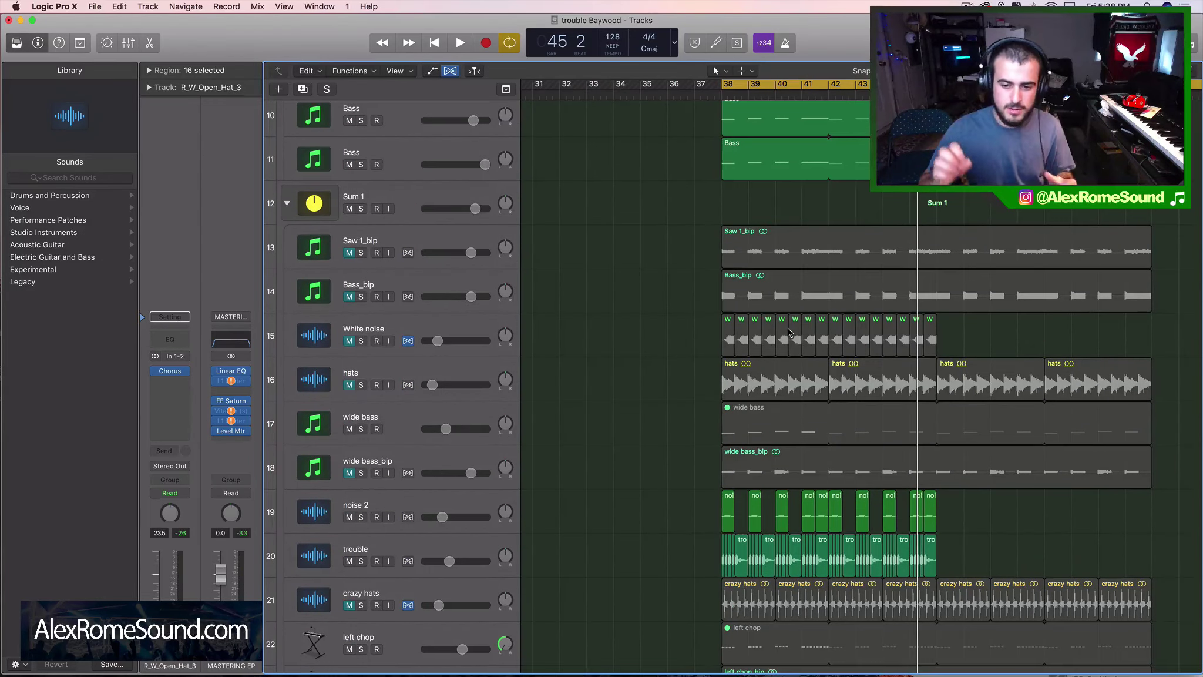
scroll(793, 332, "up", 10)
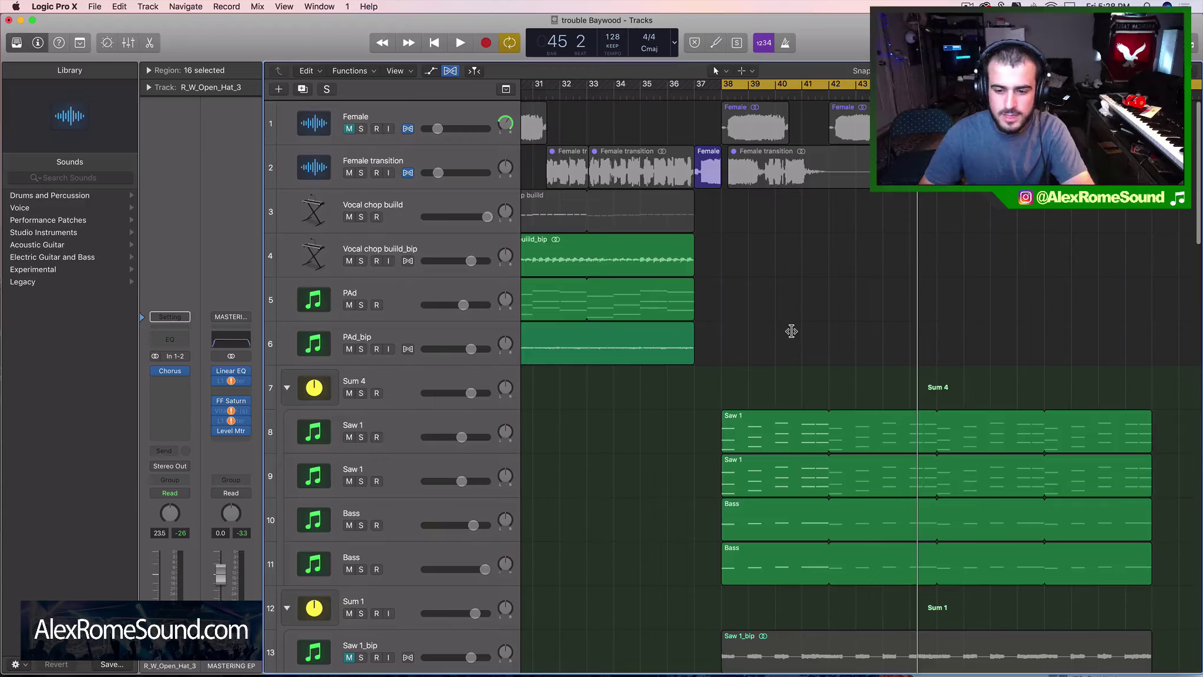
left_click_drag(793, 331, 870, 602)
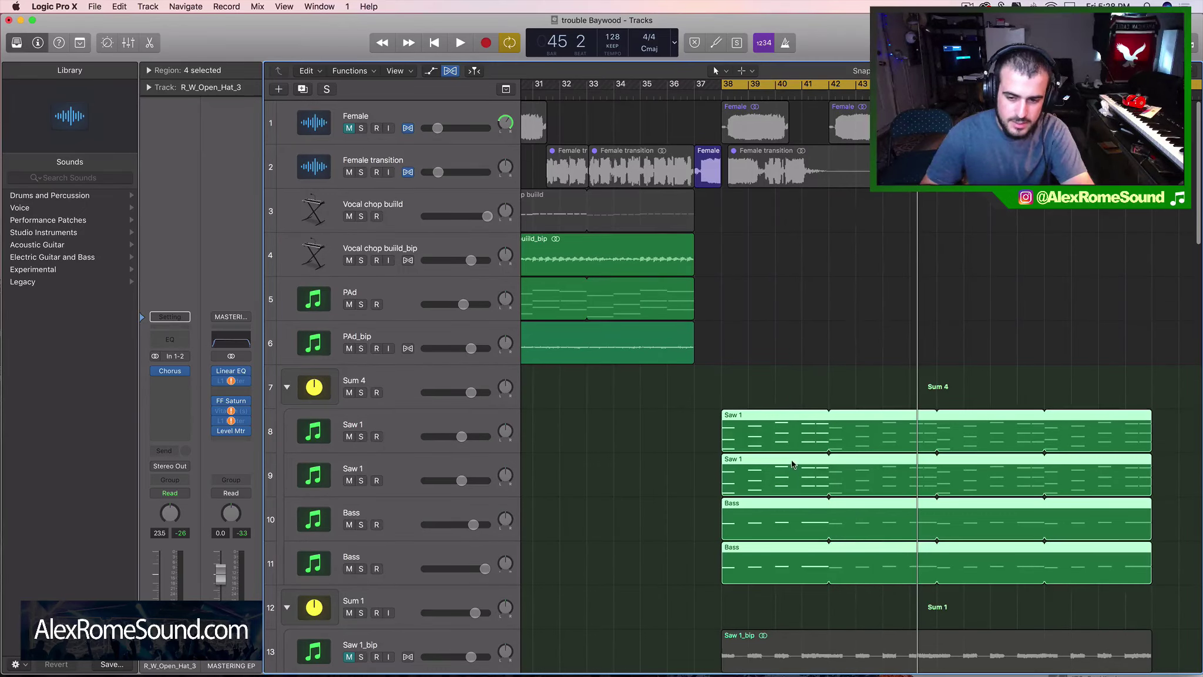
scroll(795, 431, "down", 20)
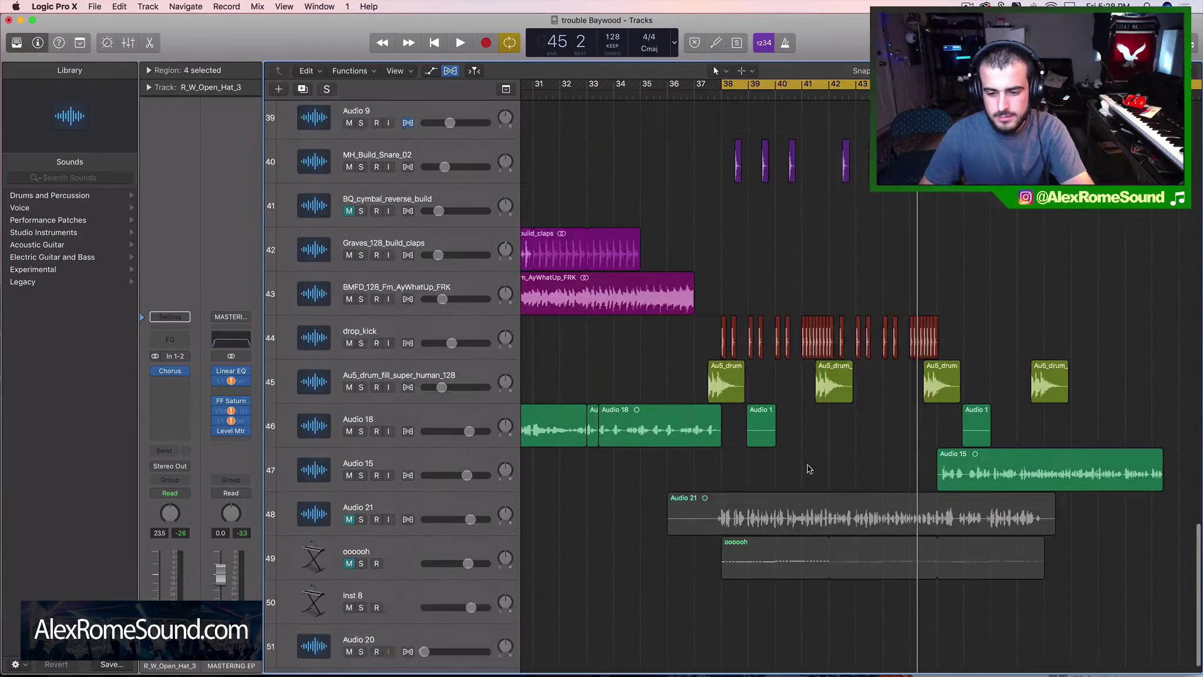
scroll(821, 381, "up", 20)
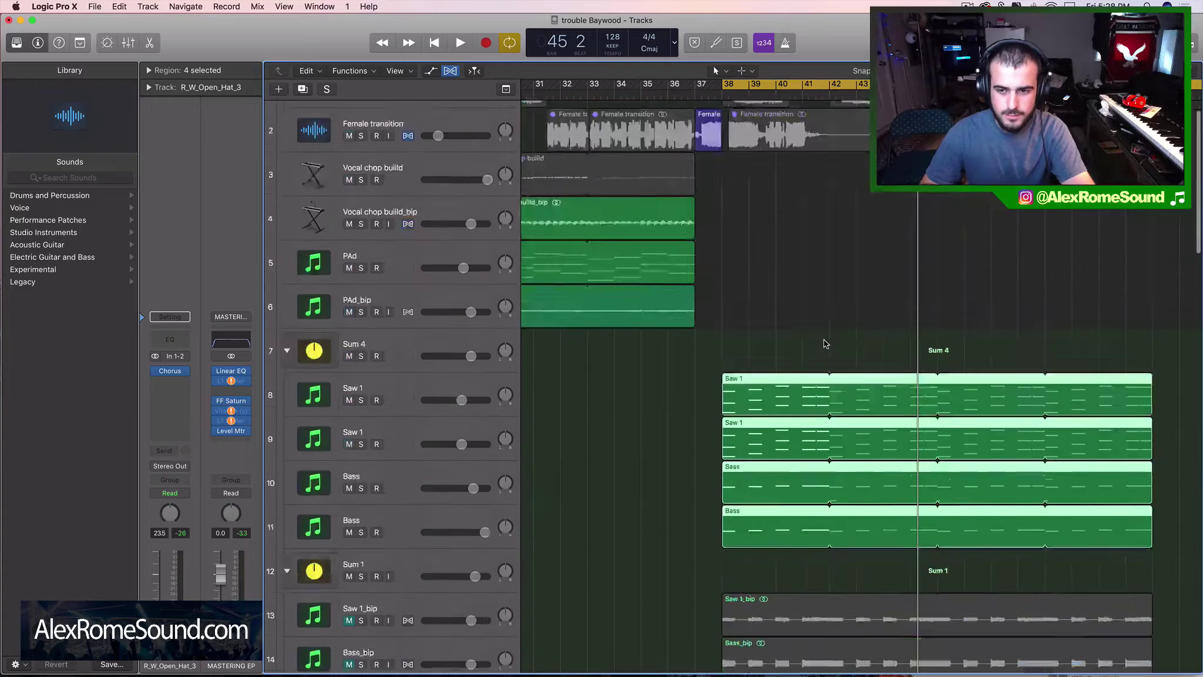
scroll(825, 344, "down", 10)
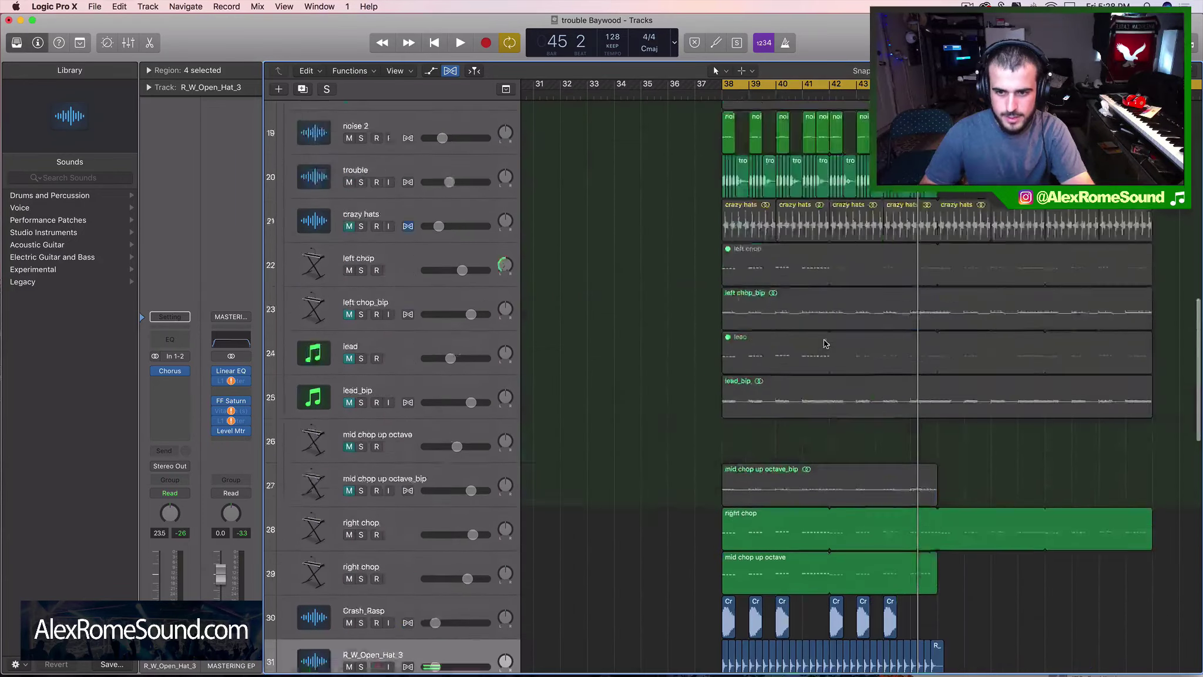
scroll(824, 343, "up", 2)
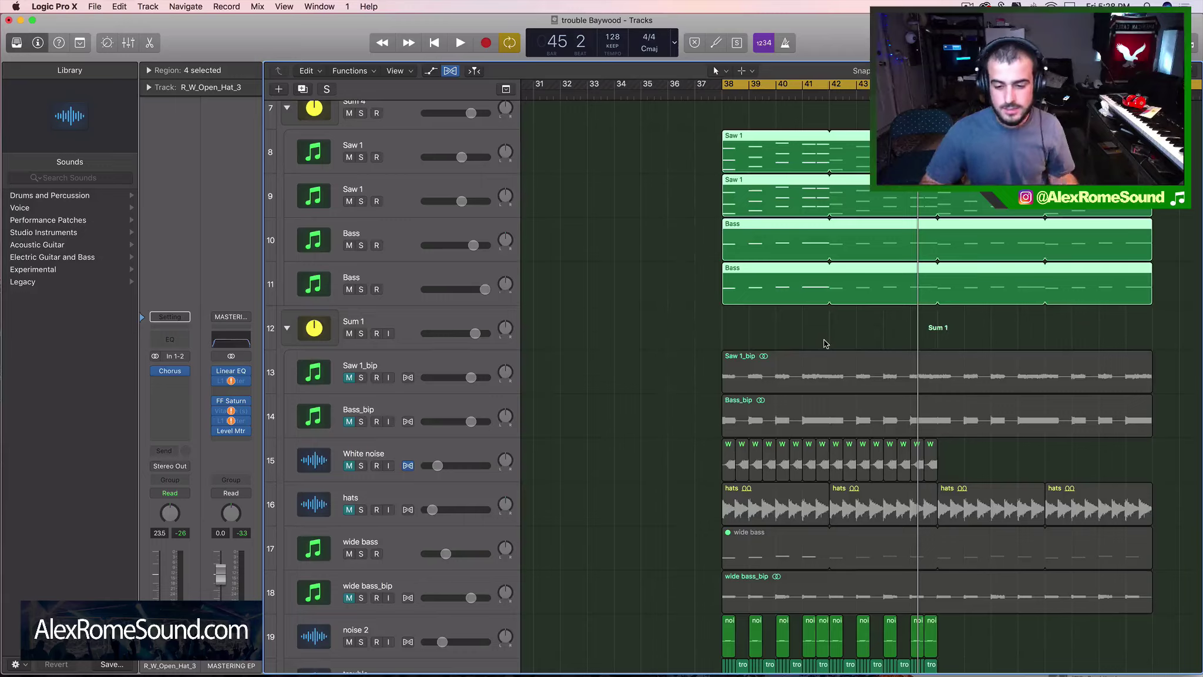
scroll(824, 343, "down", 15)
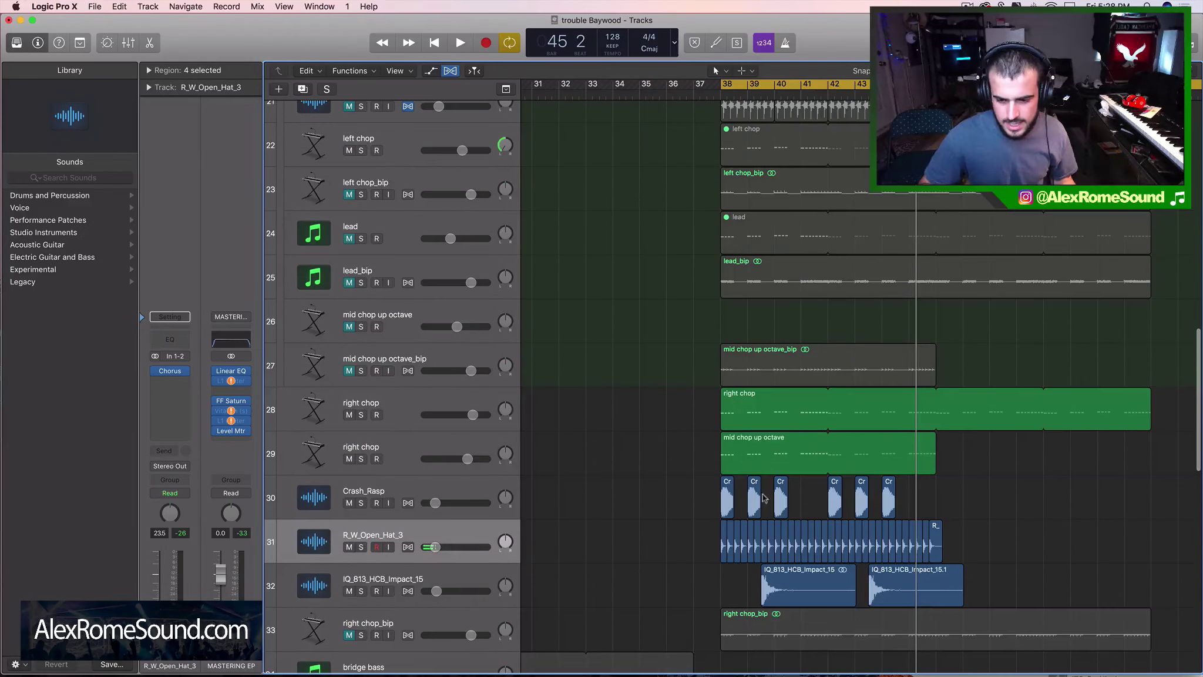
Step: Examine the mid chop up octave_bip region, and select the right chop and mid chop up octave regions on tracks 28 and 29
left_click(756, 612)
left_click_drag(684, 341, 844, 378)
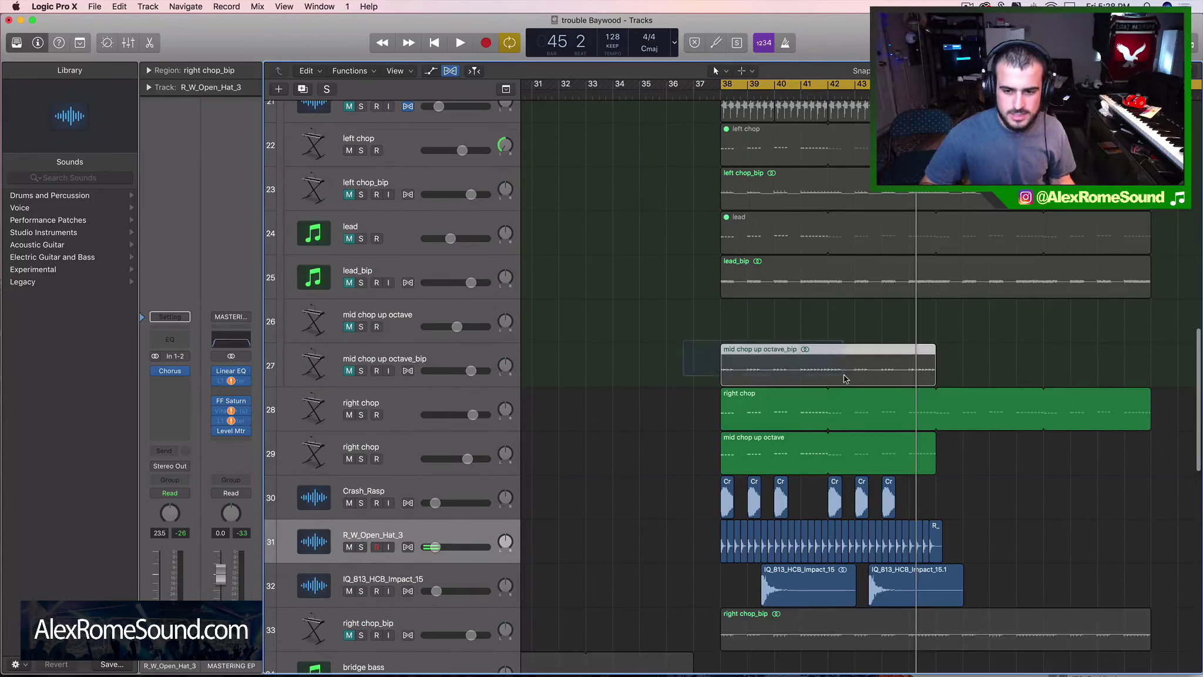
left_click_drag(631, 397, 864, 442)
left_click(683, 426)
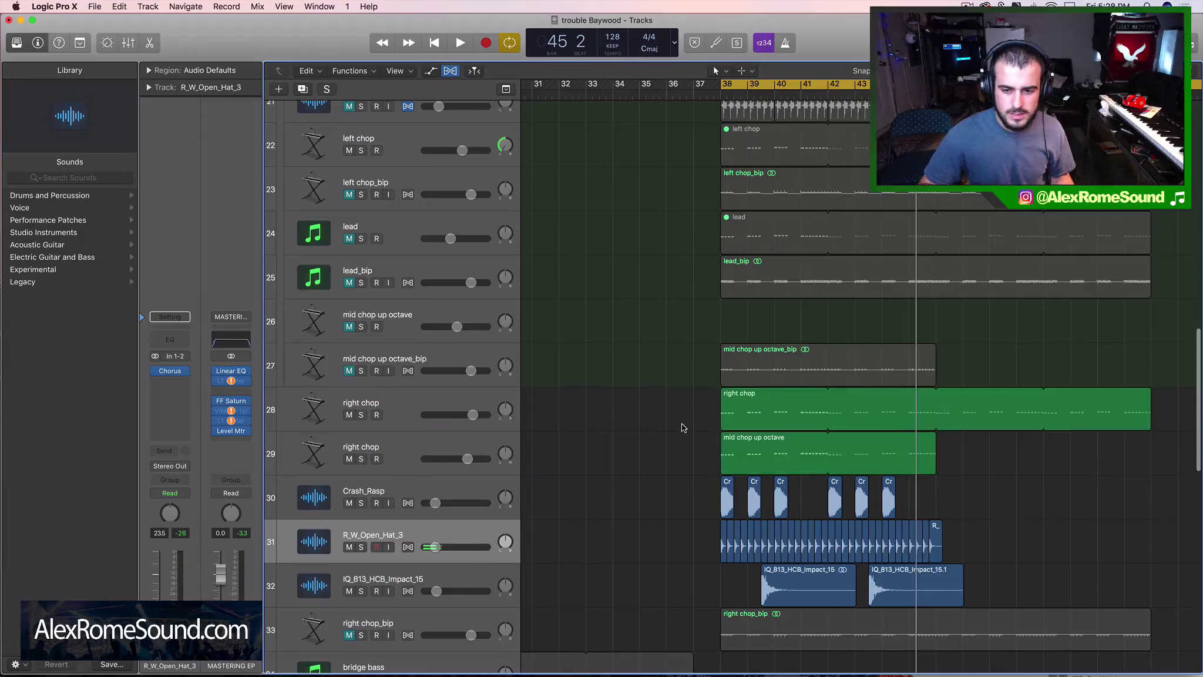
left_click(755, 365)
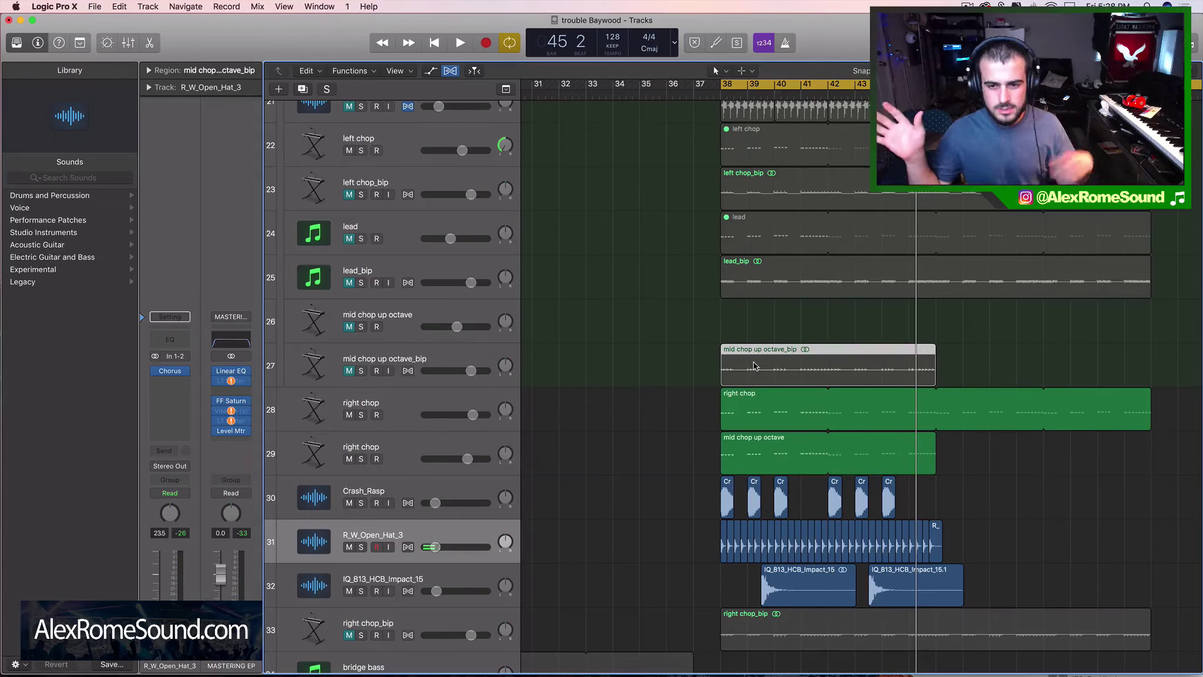
left_click_drag(680, 416, 846, 445)
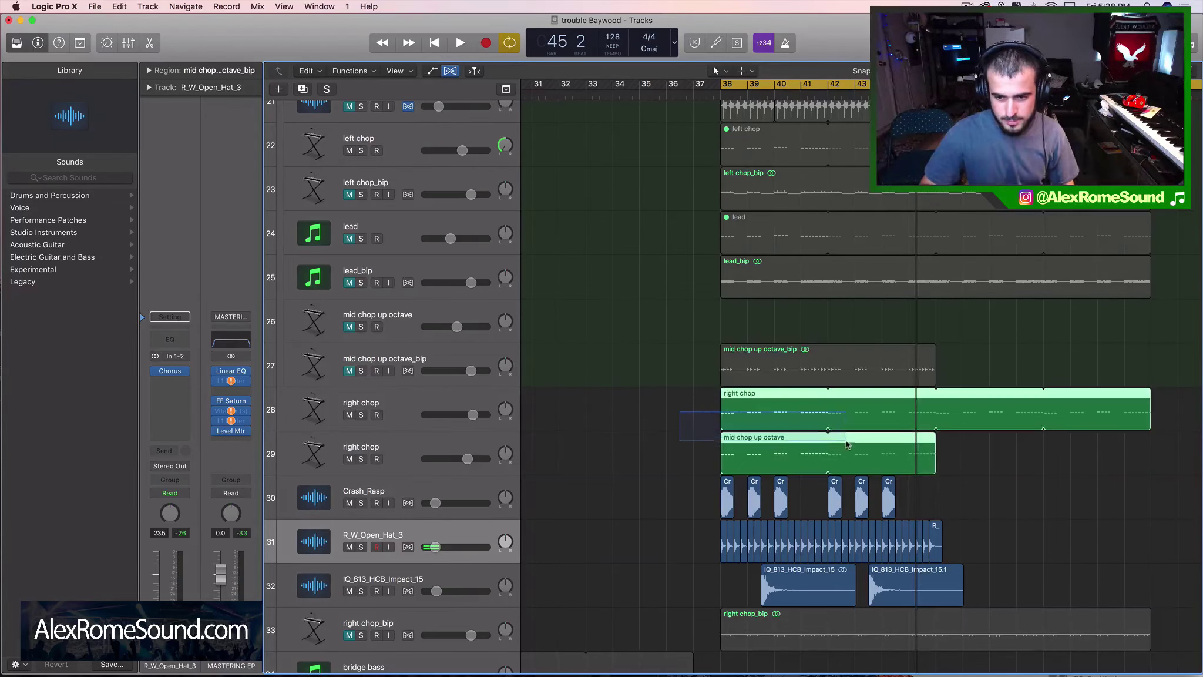
left_click_drag(703, 423, 902, 445)
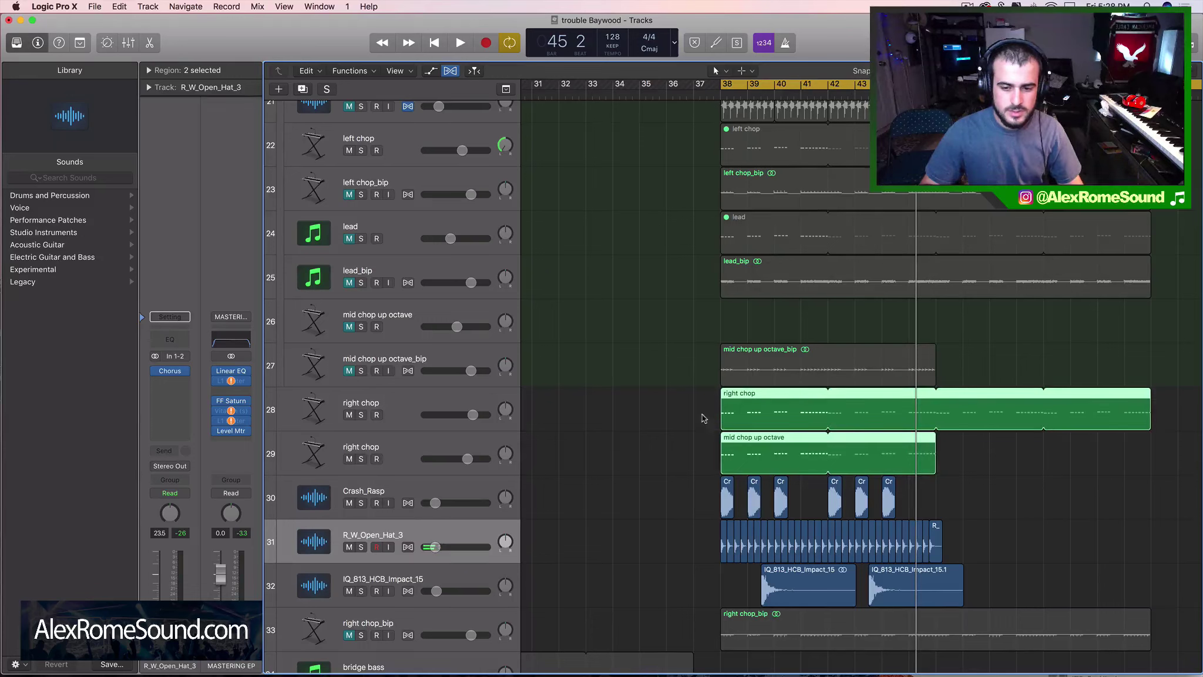
left_click_drag(651, 426, 859, 448)
left_click_drag(688, 405, 829, 466)
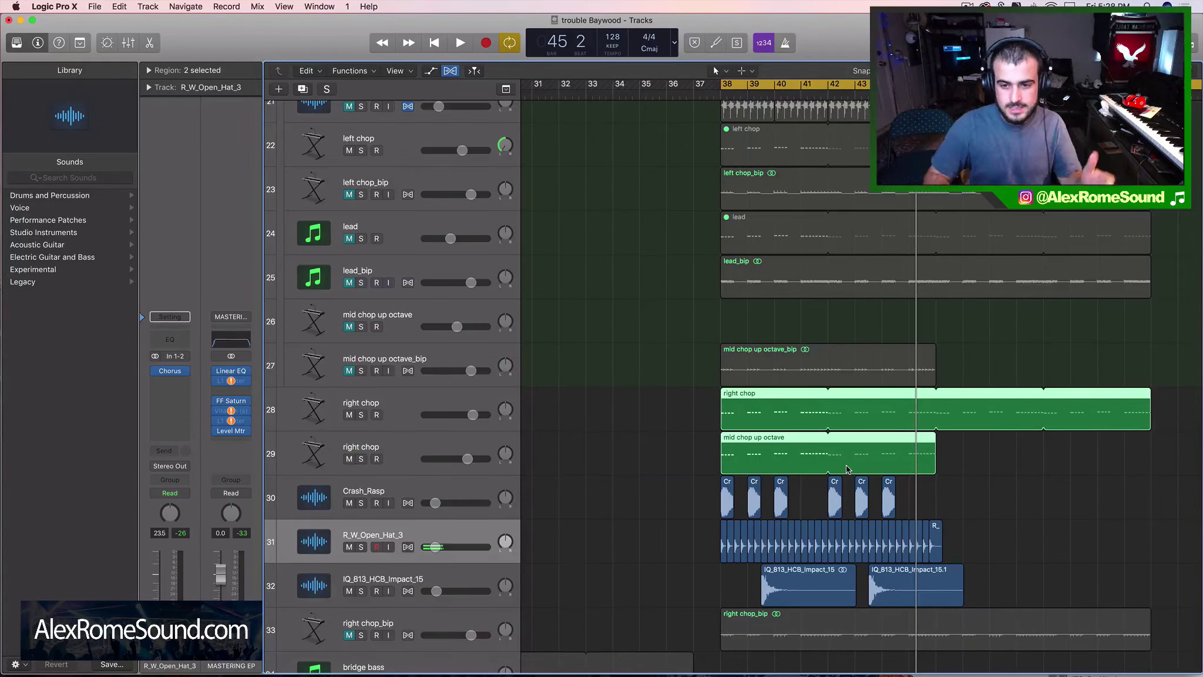
scroll(847, 468, "down", 5)
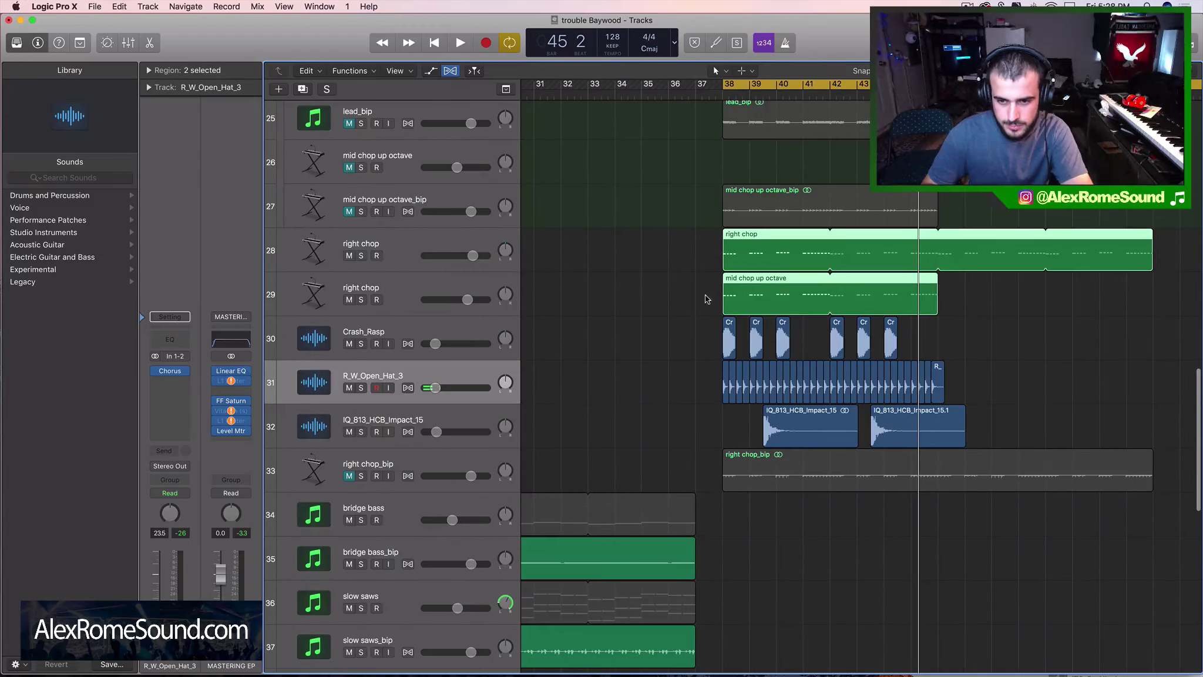
scroll(632, 430, "up", 5)
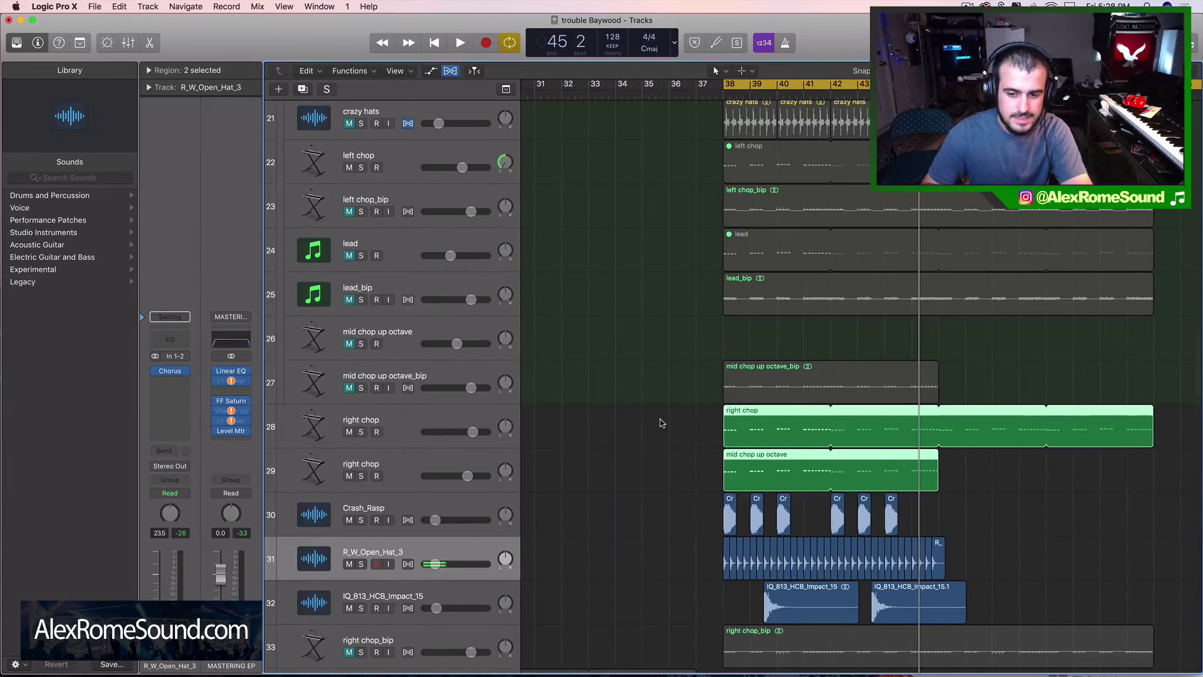
Step: Review the layers from the bass down to the chops and select the trouble track with all its regions
scroll(869, 473, "up", 8)
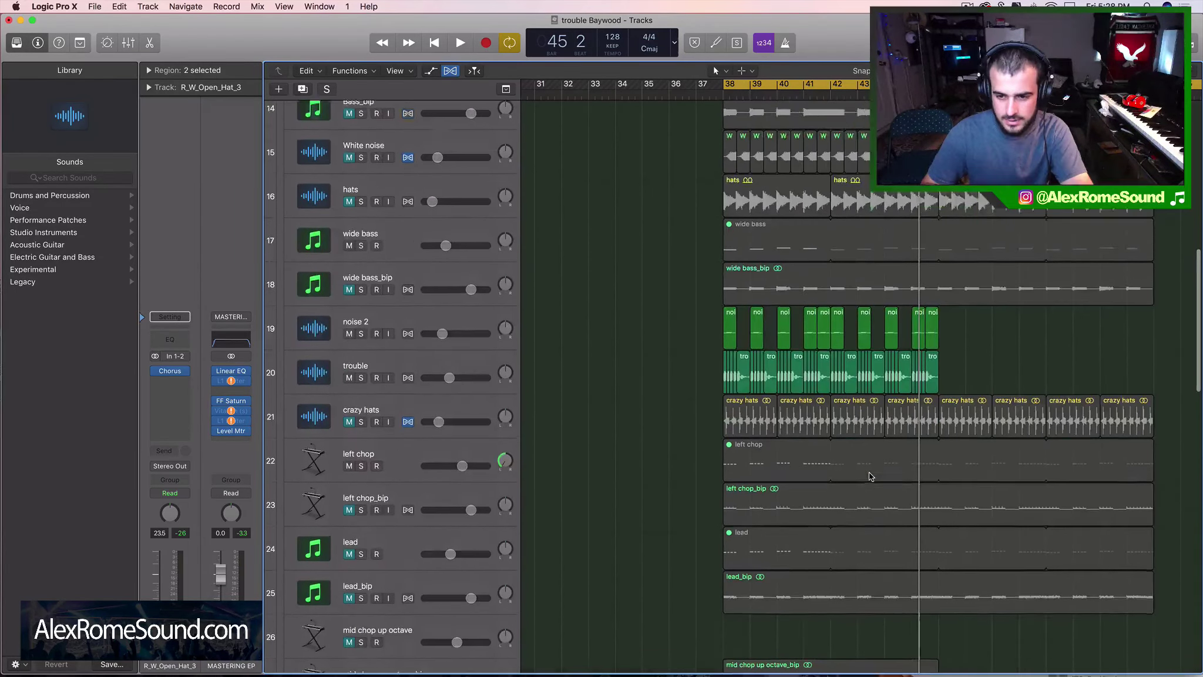
scroll(869, 476, "down", 4)
scroll(869, 476, "up", 5)
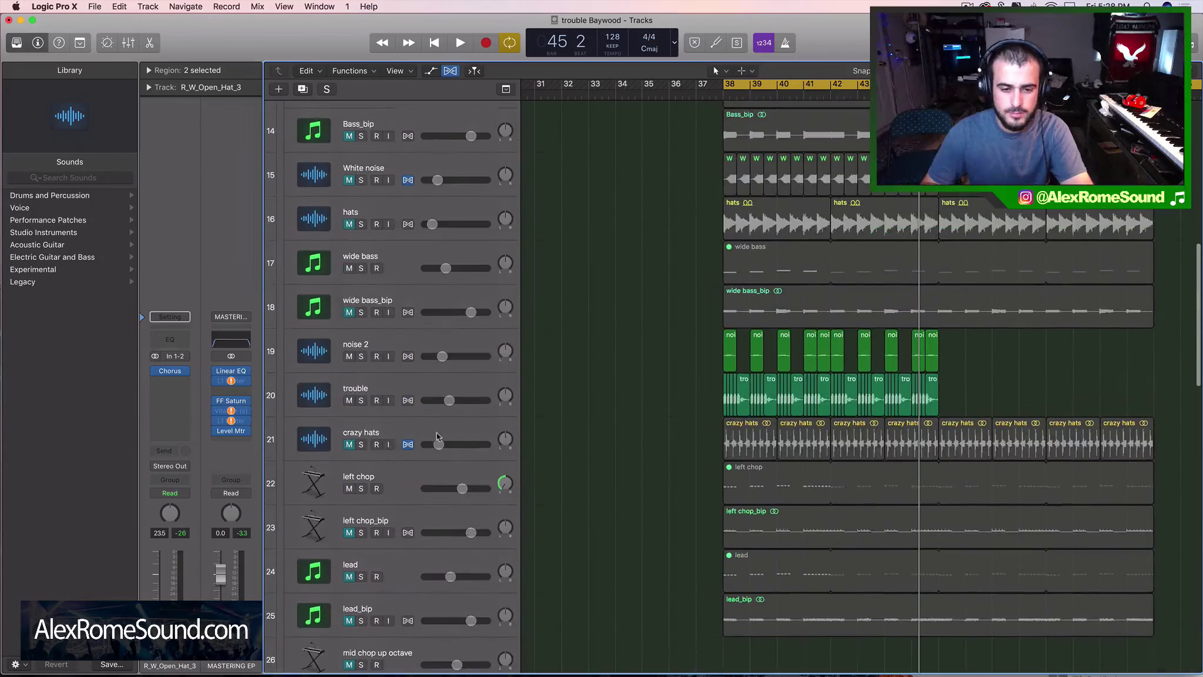
left_click(421, 378)
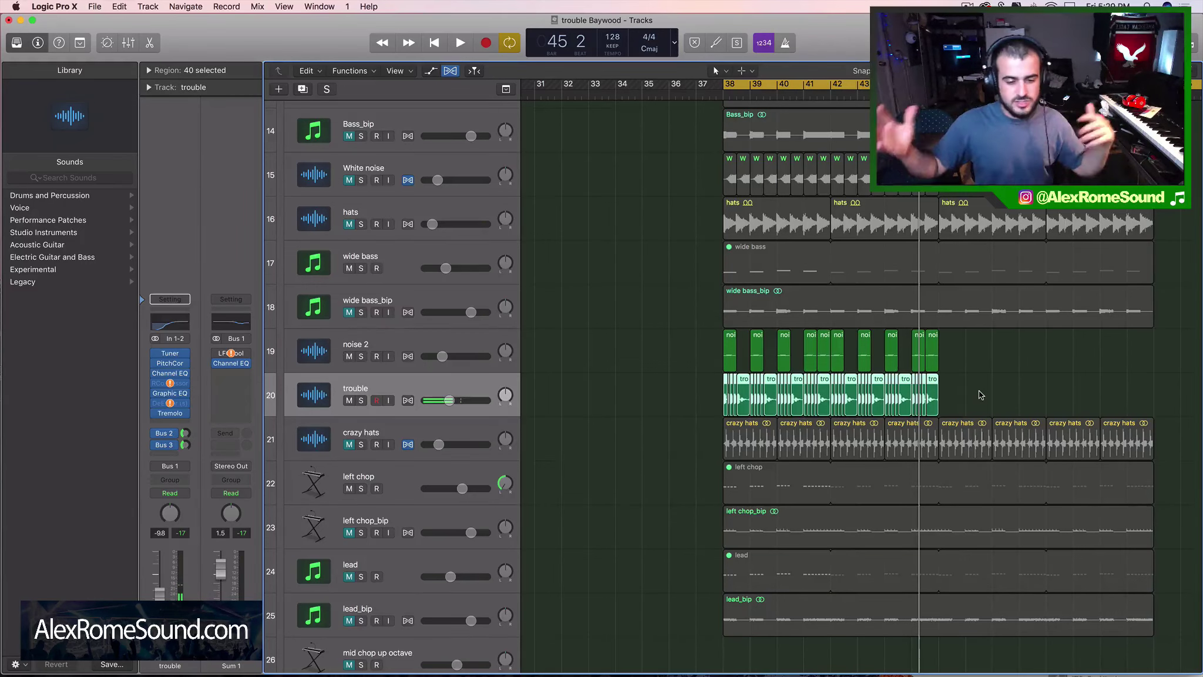
Step: Examine the layers of the Sum 4 stack, selecting the two Saw 1 regions and the two Bass regions in turn
scroll(979, 392, "up", 10)
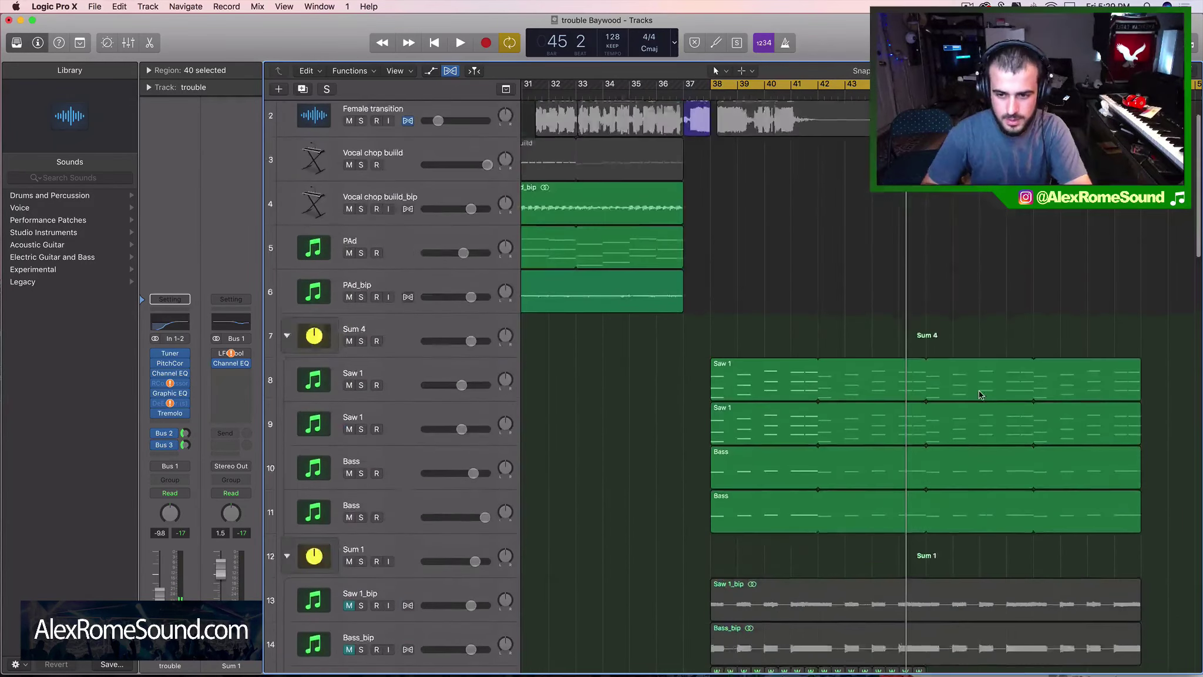
left_click_drag(658, 428, 738, 584)
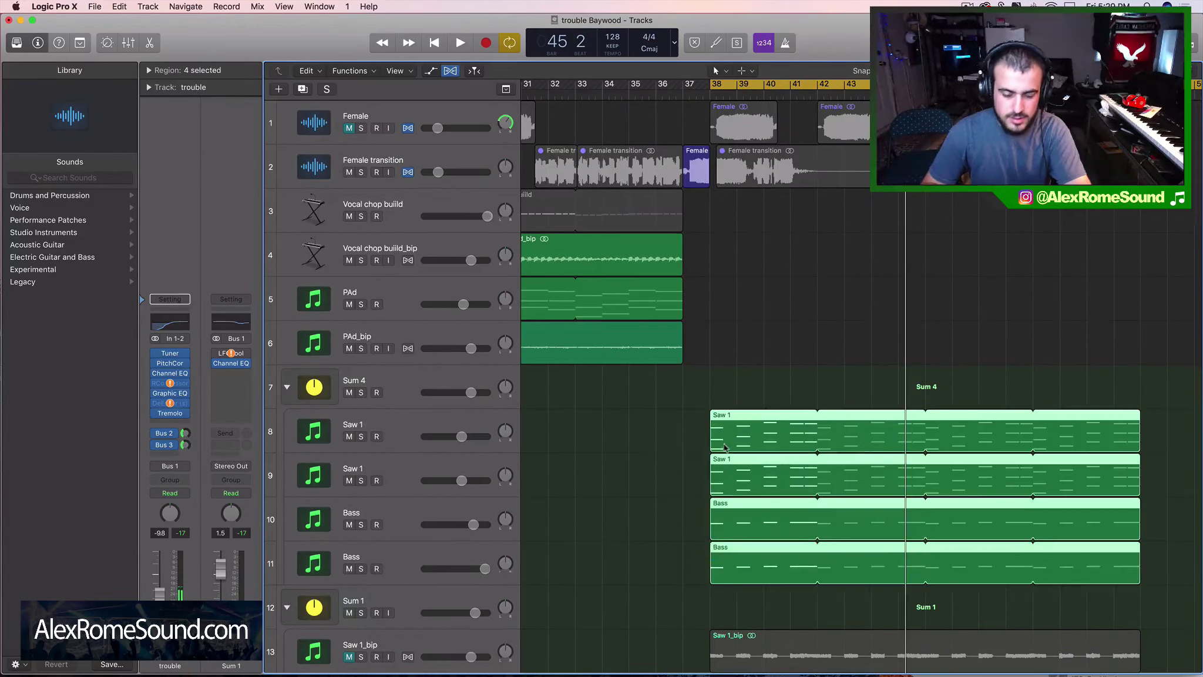
left_click_drag(668, 438, 897, 478)
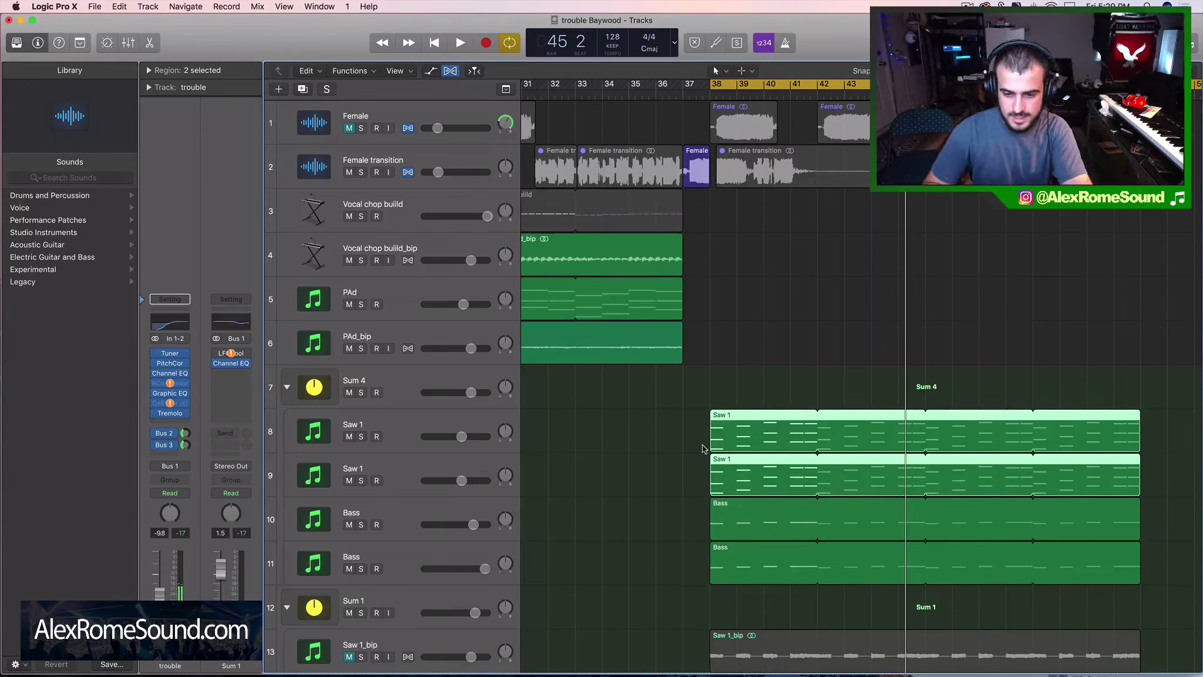
left_click_drag(662, 476, 873, 477)
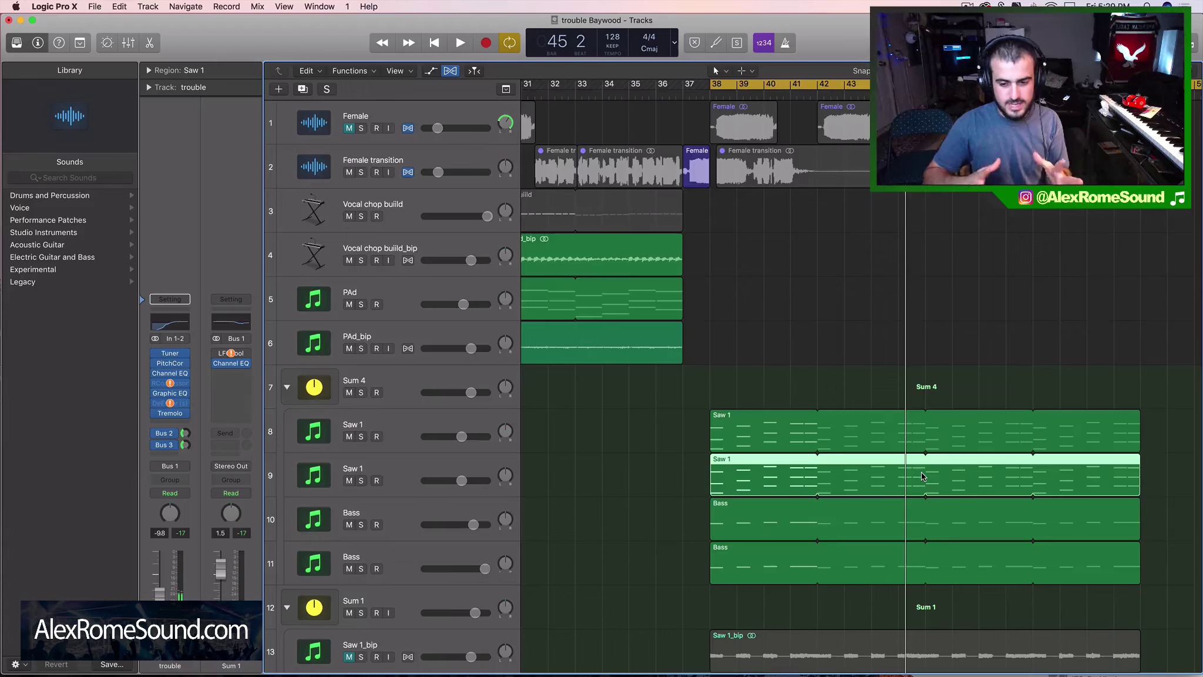
left_click(839, 538)
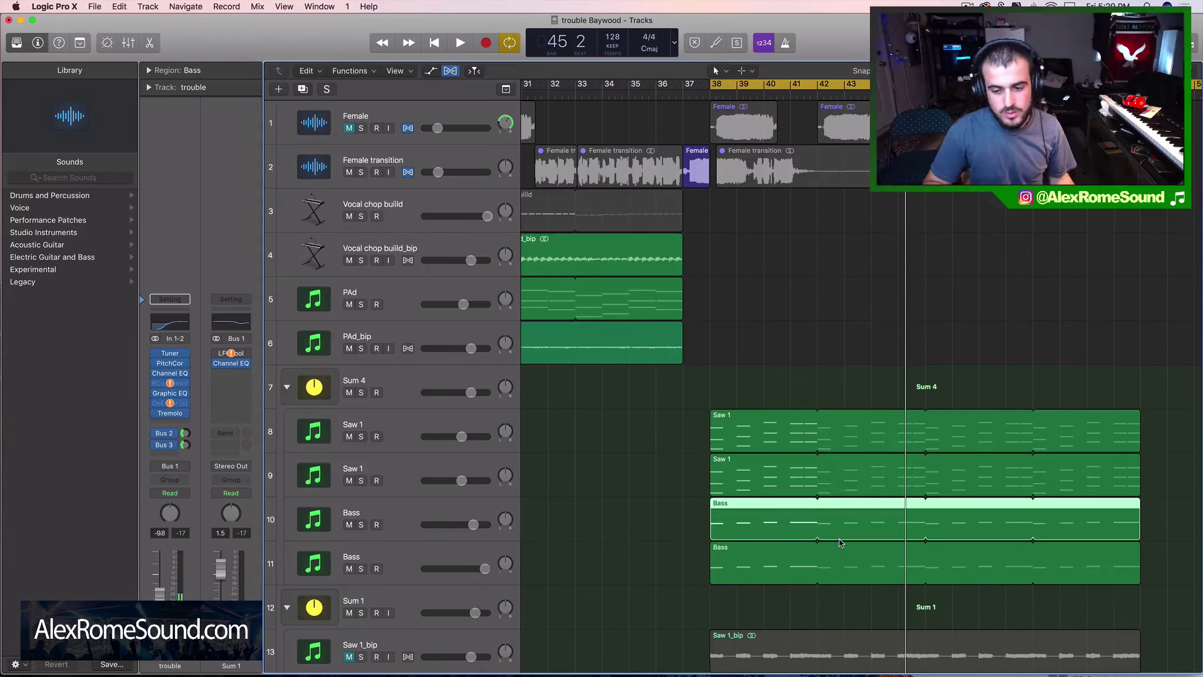
left_click(831, 550, "shift")
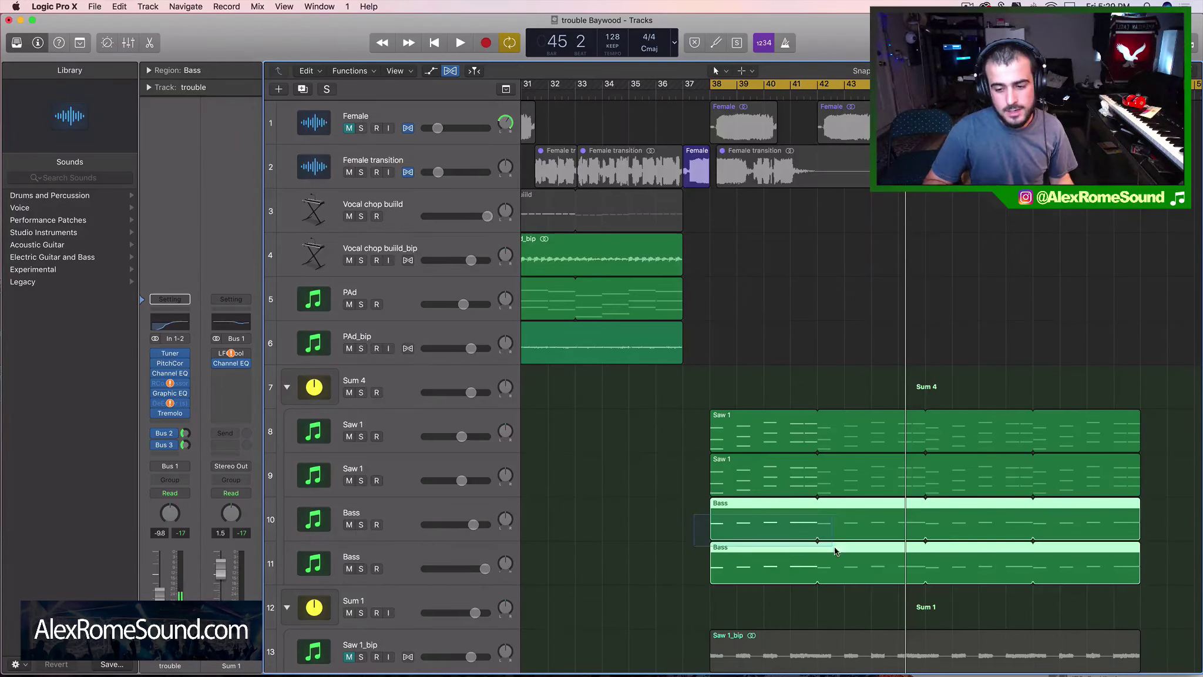
Step: Look over the rest of the arrangement and select all four Saw 1 and Bass regions in the Sum 4 stack together
scroll(846, 552, "down", 20)
scroll(847, 556, "up", 20)
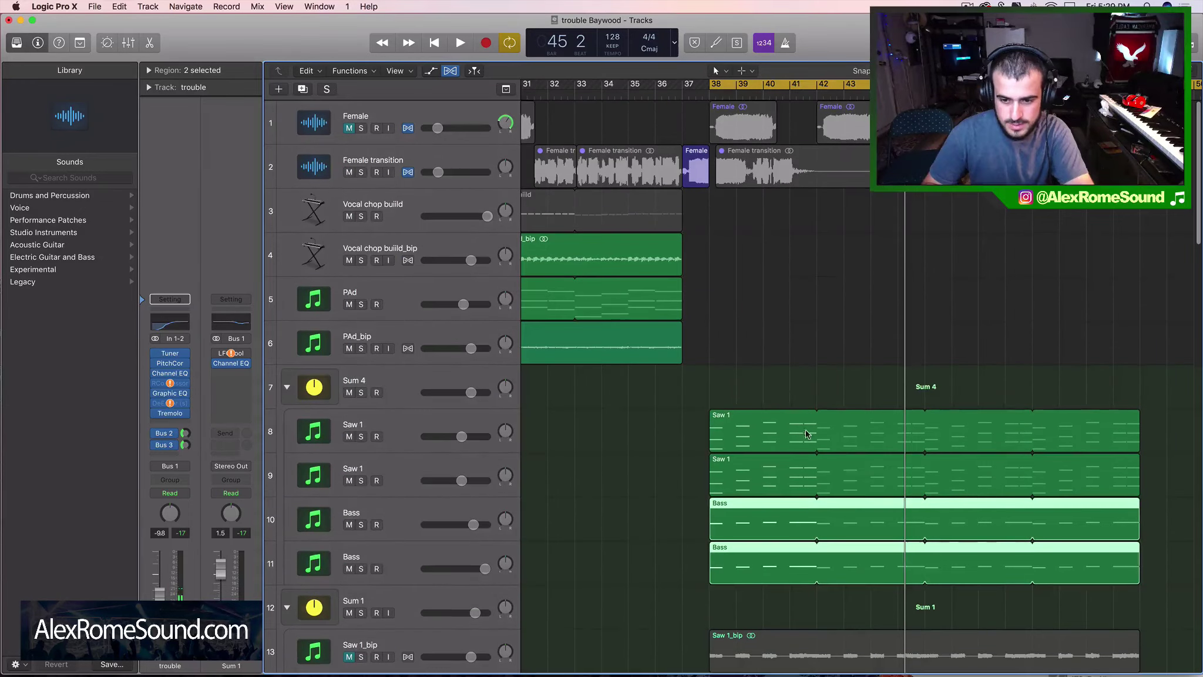
left_click_drag(771, 374, 902, 587)
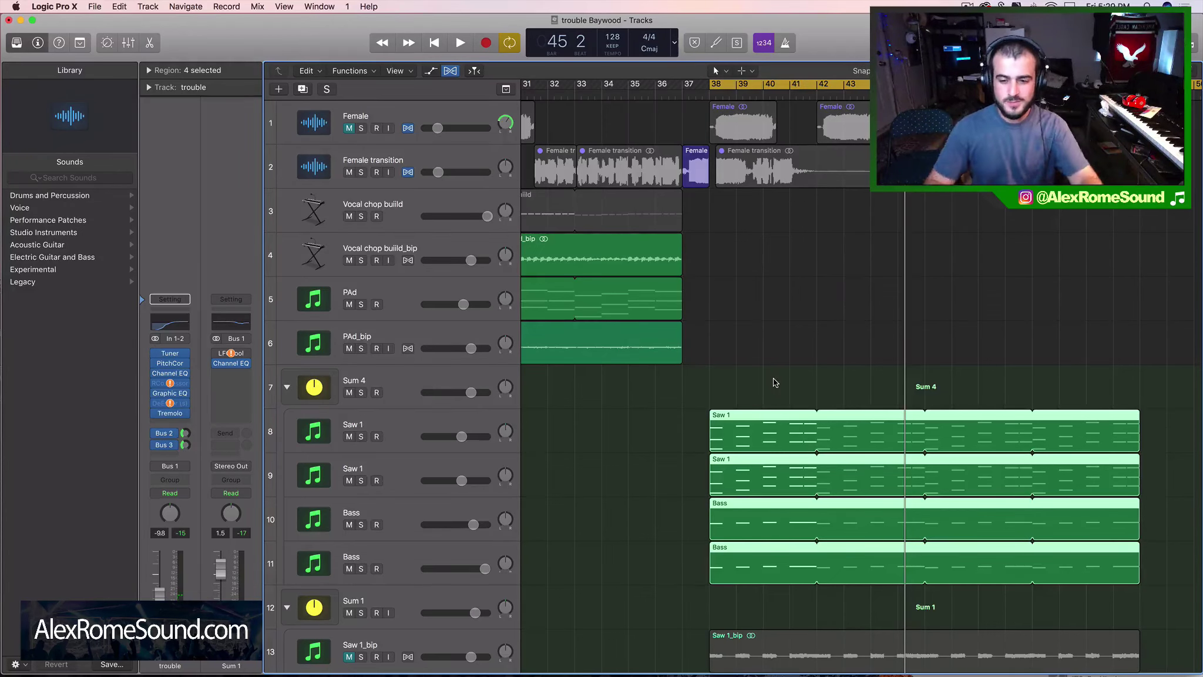
mouse_move(773, 380)
left_mouse_down()
mouse_move(877, 589)
mouse_move(765, 357)
mouse_move(870, 595)
left_mouse_up()
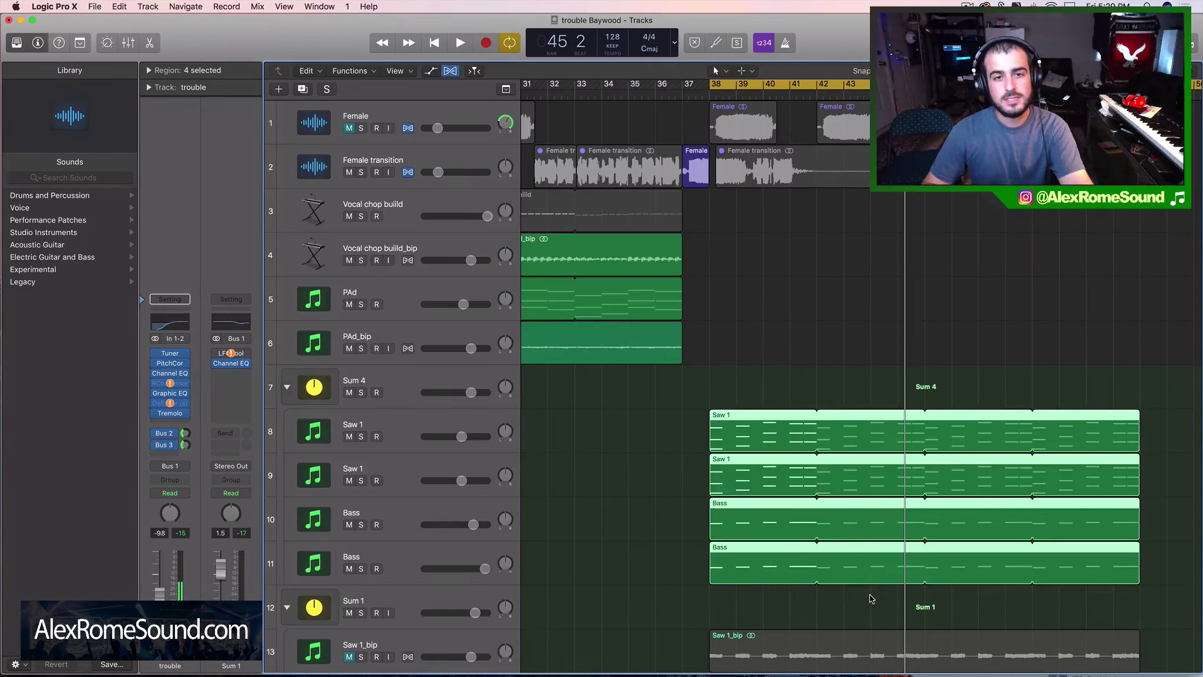
left_click_drag(767, 390, 873, 605)
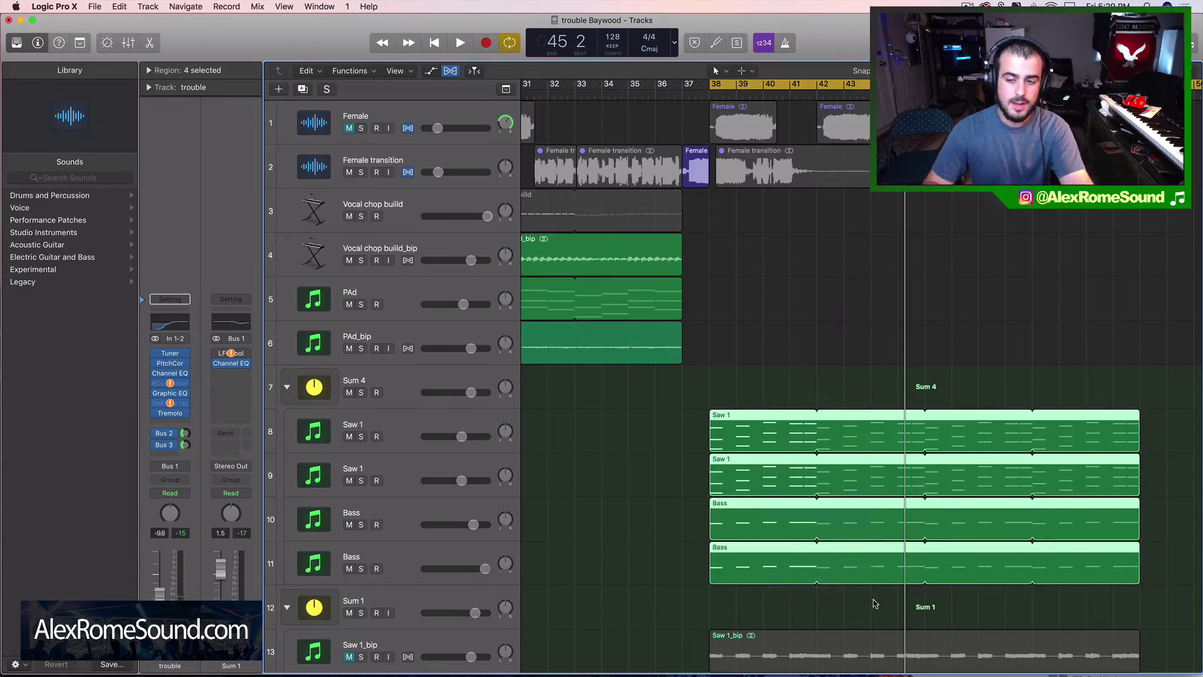